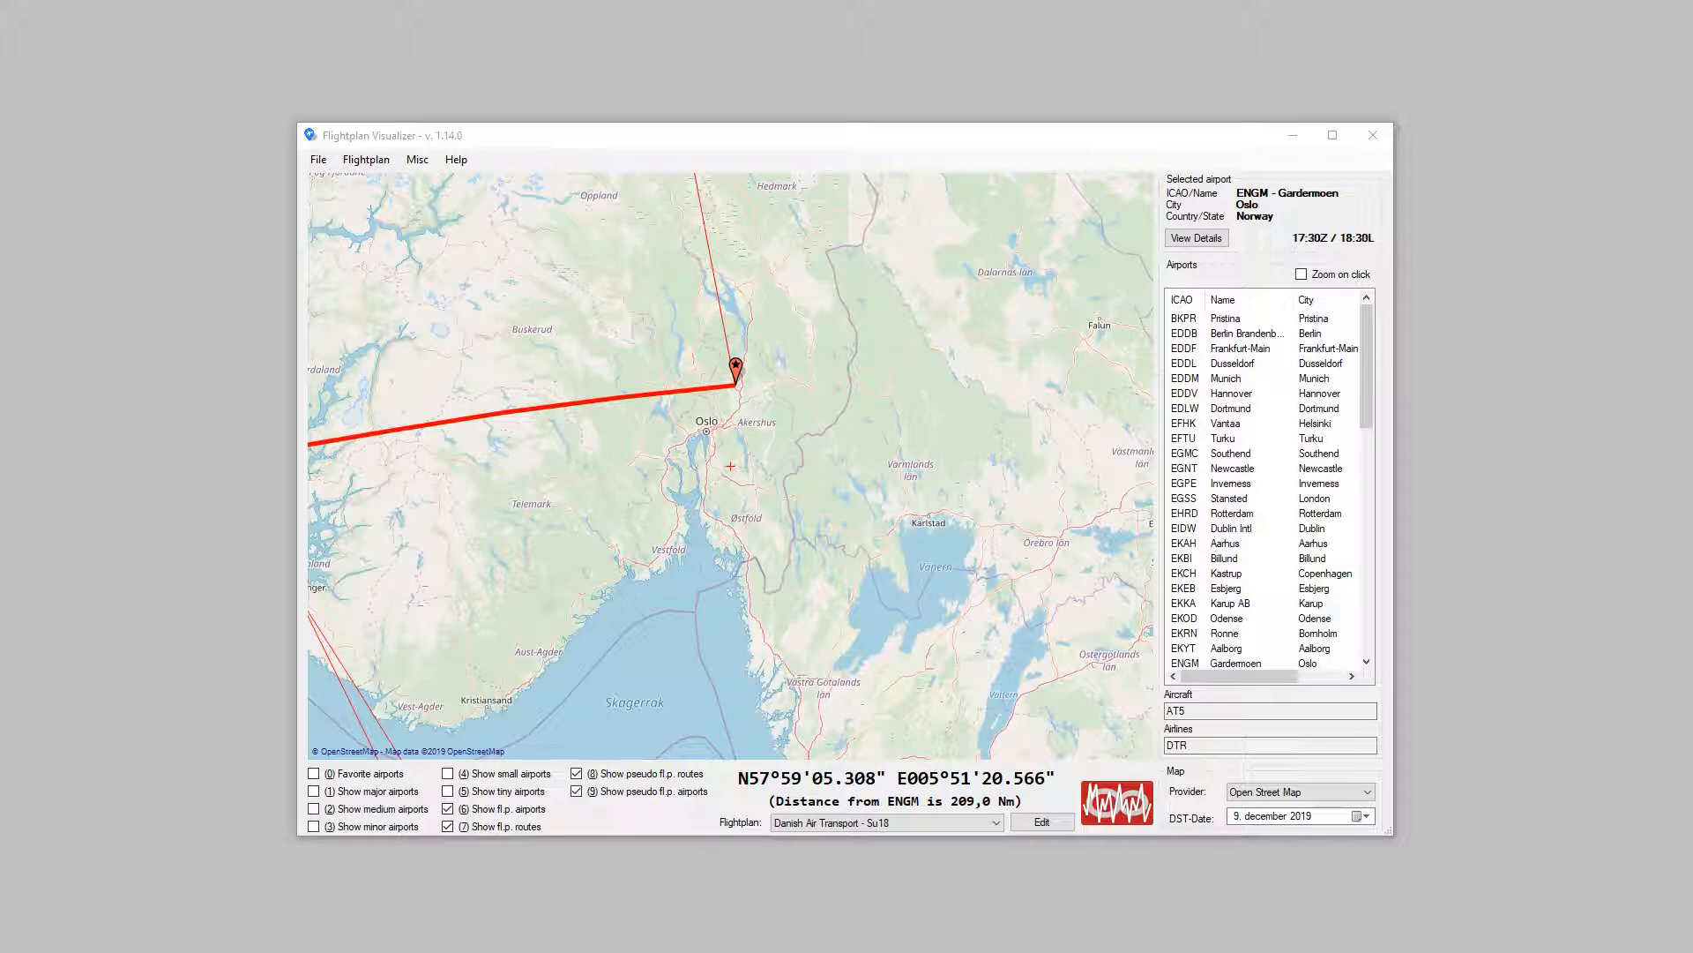
# Step: Open the enable/disable flightplans window and view the flightplans in the Commercial and 114Commercial sub-folders
pyautogui.click(382, 174)
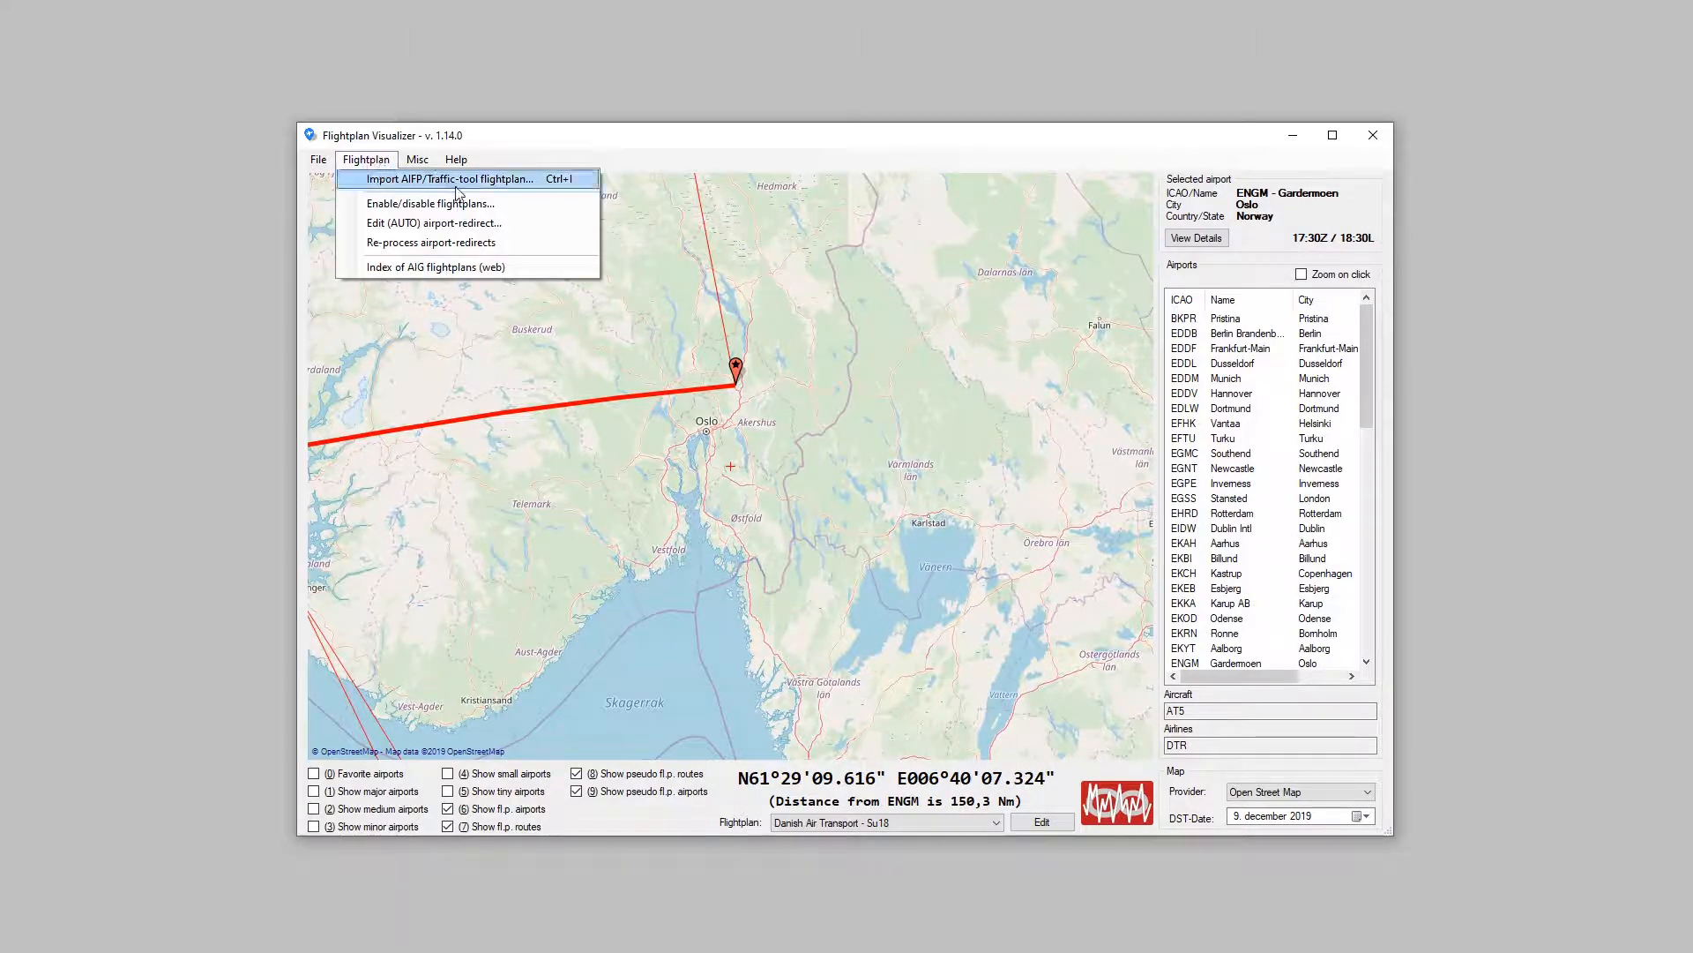
pyautogui.click(459, 204)
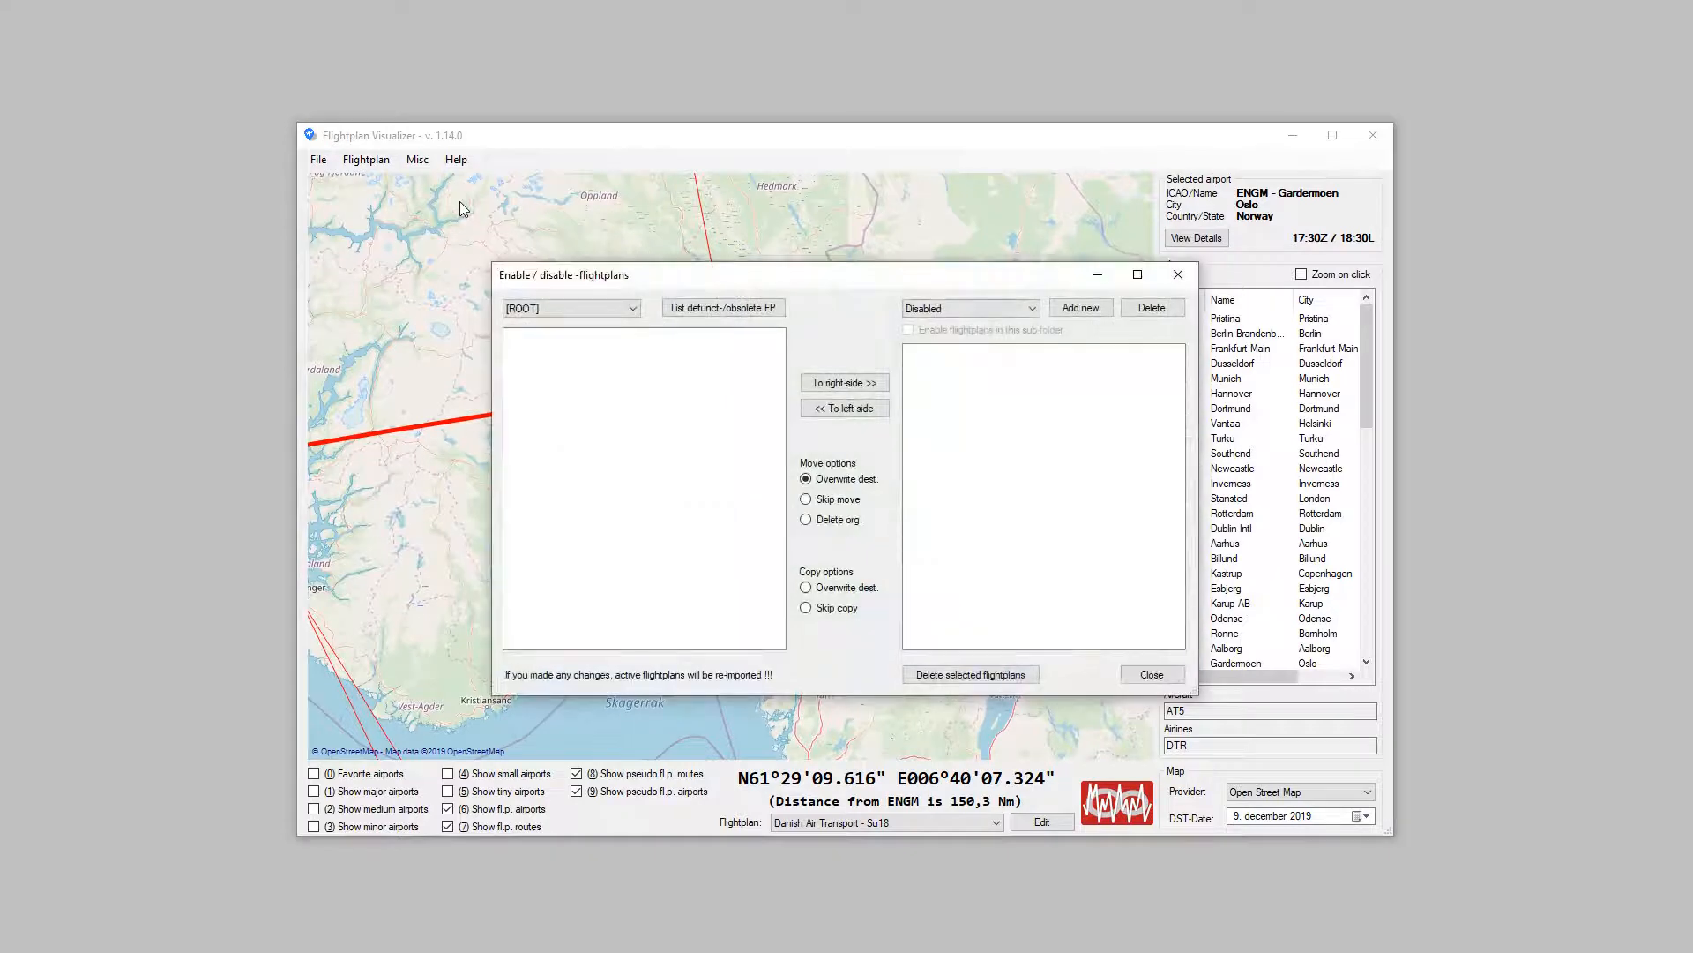
pyautogui.click(1026, 314)
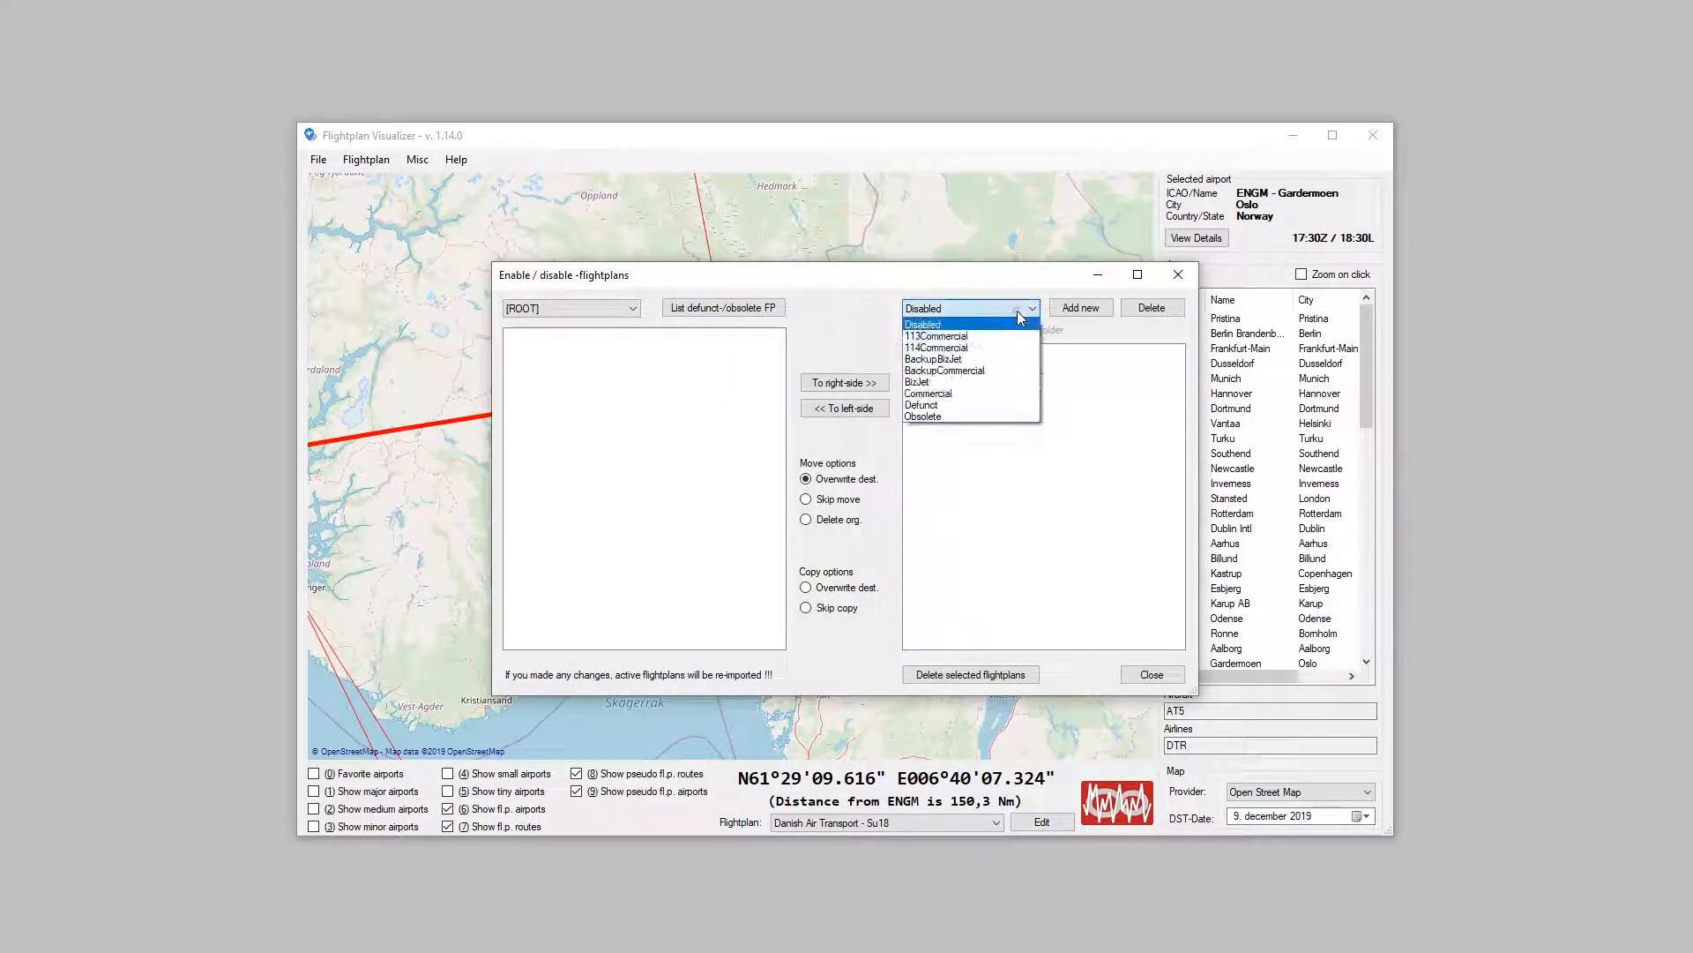
pyautogui.click(988, 395)
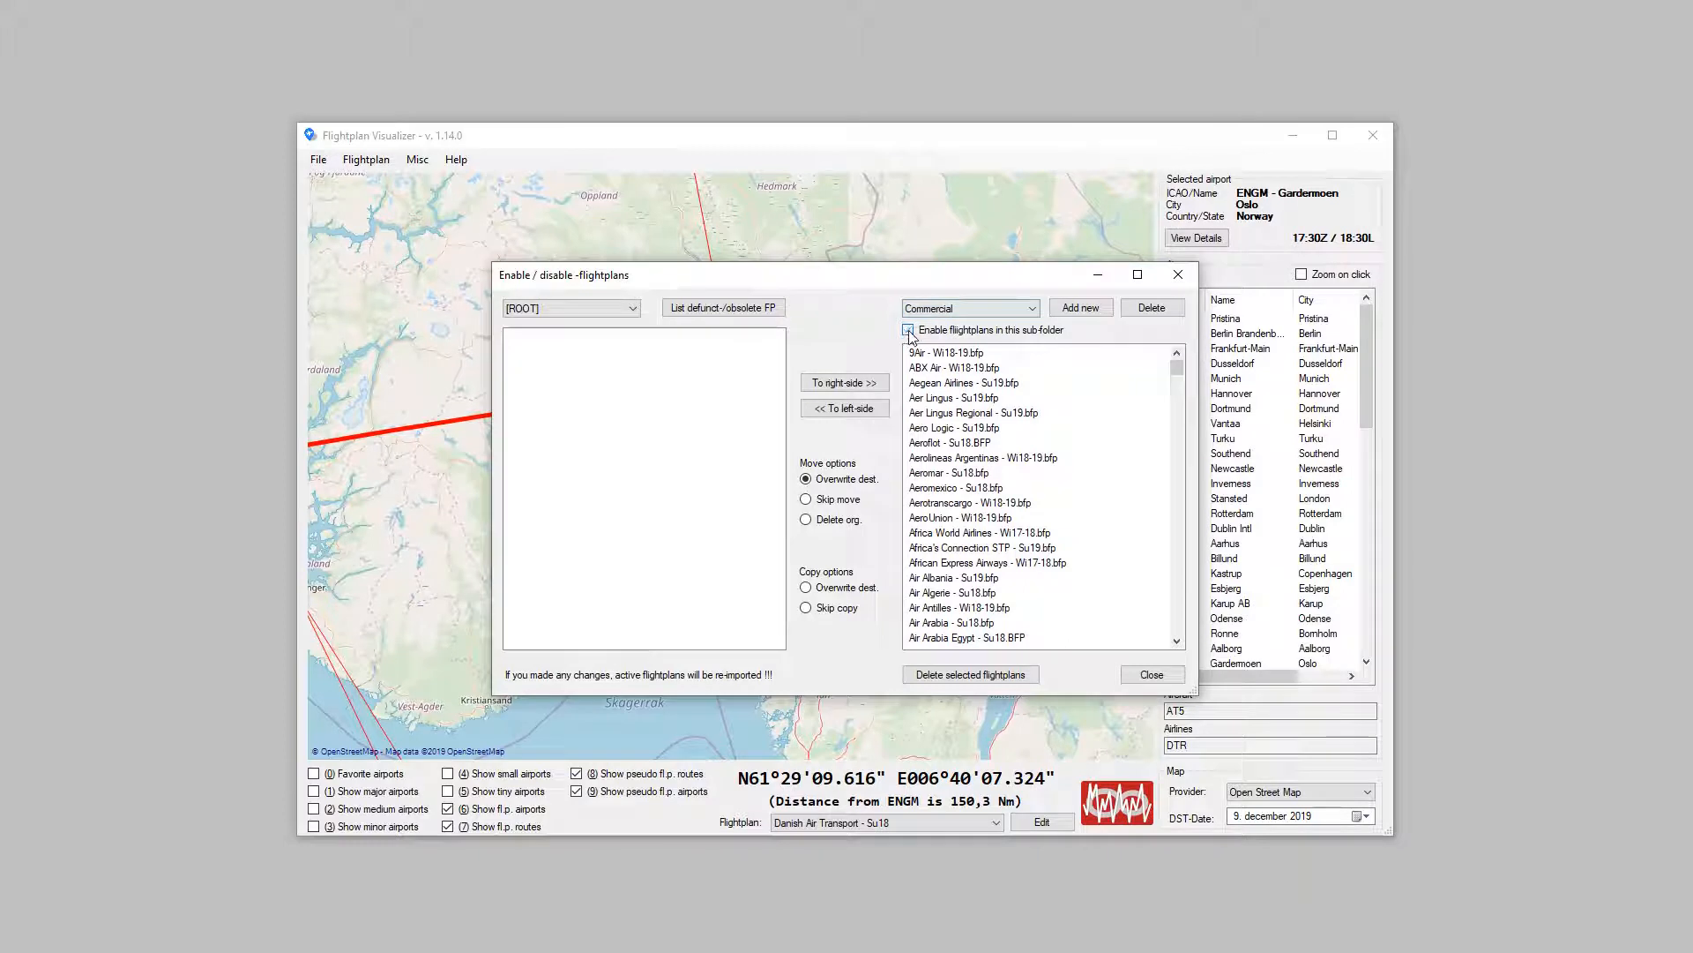
pyautogui.click(970, 311)
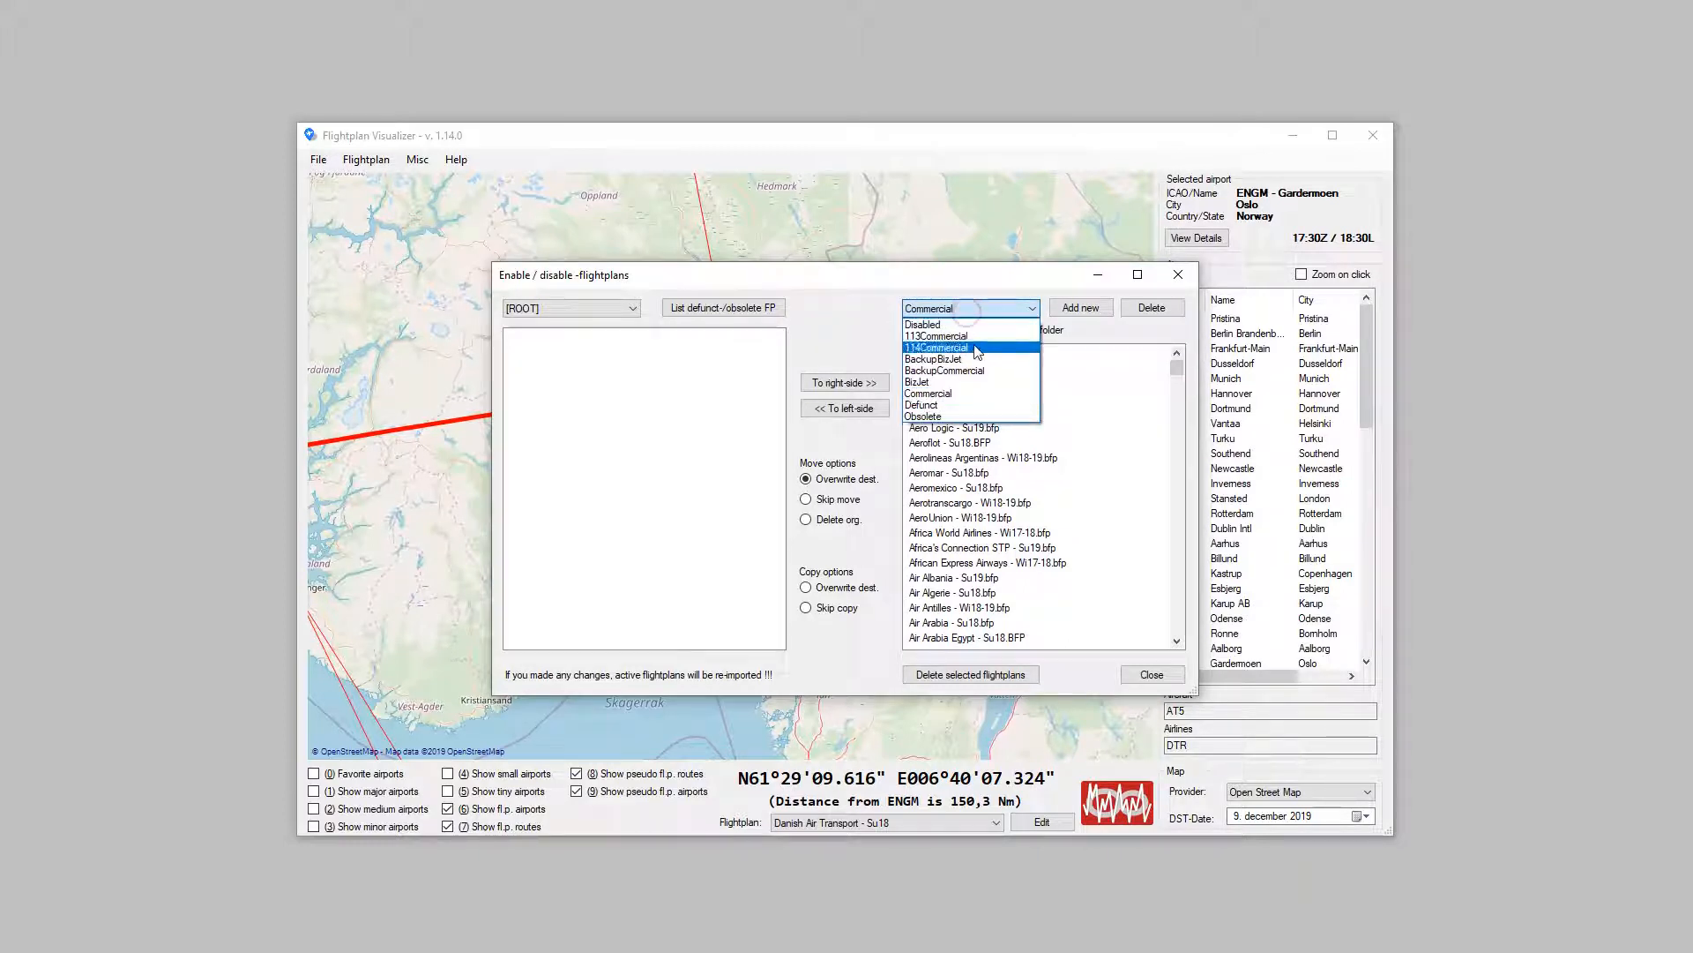
pyautogui.click(977, 349)
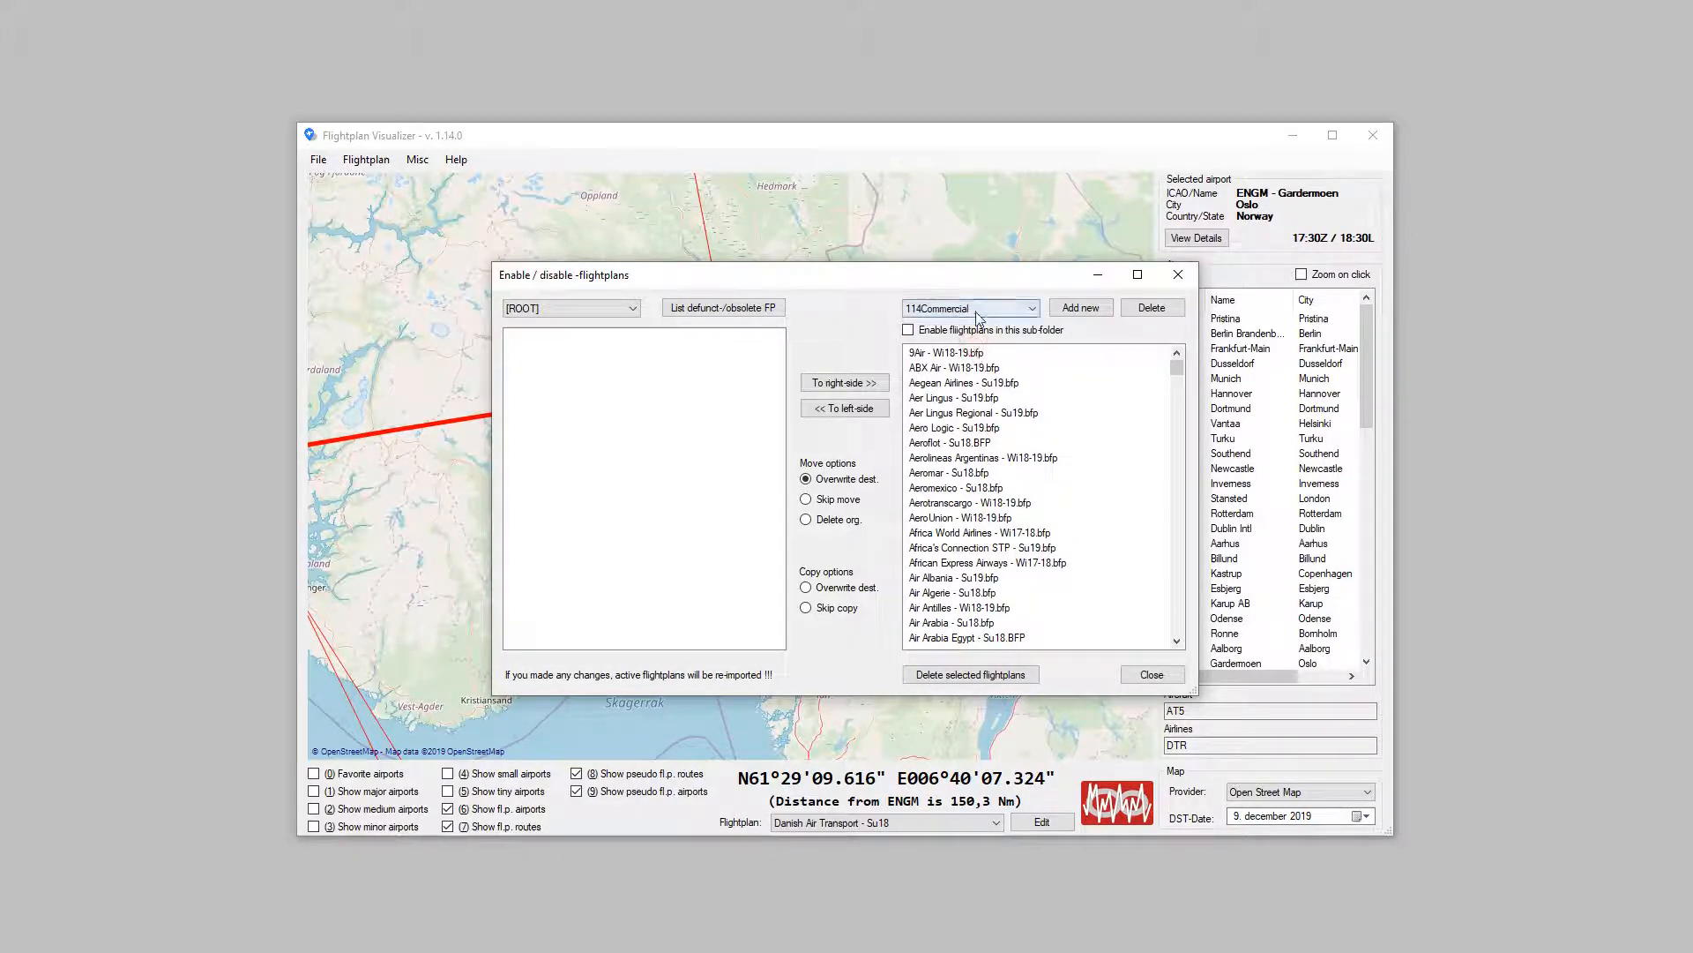
# Step: Enable the flightplans in the 113Commercial sub-folder, re-importing the active flightplans and closing the import log
pyautogui.click(932, 312)
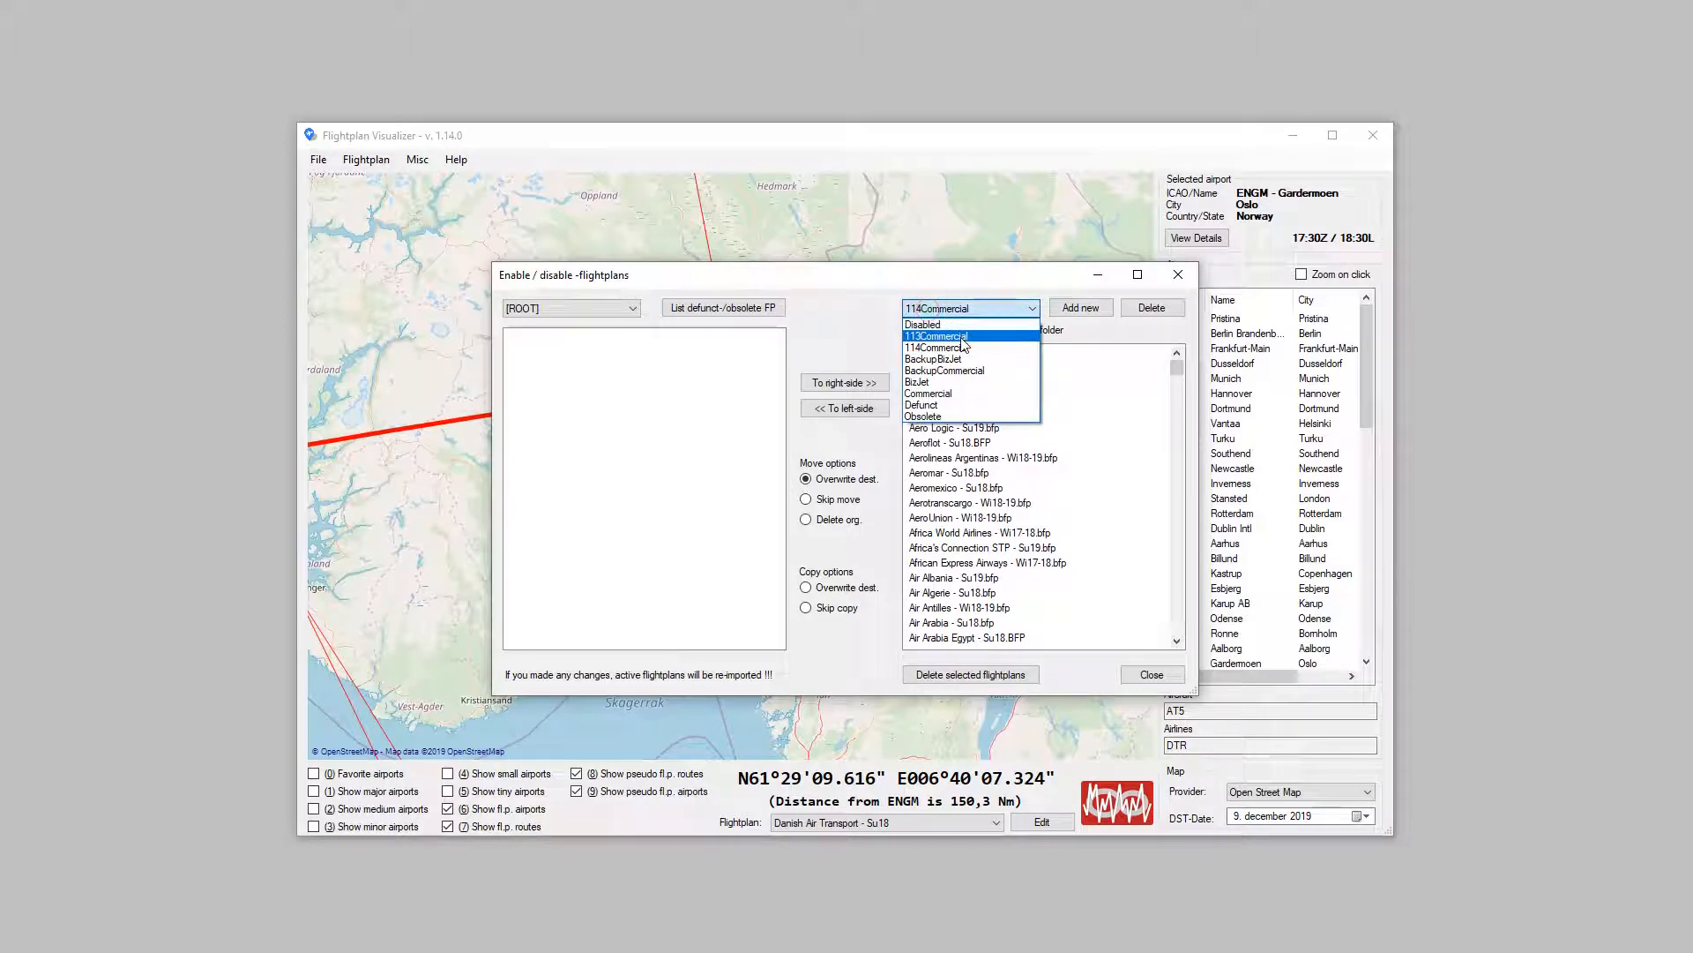
pyautogui.click(962, 339)
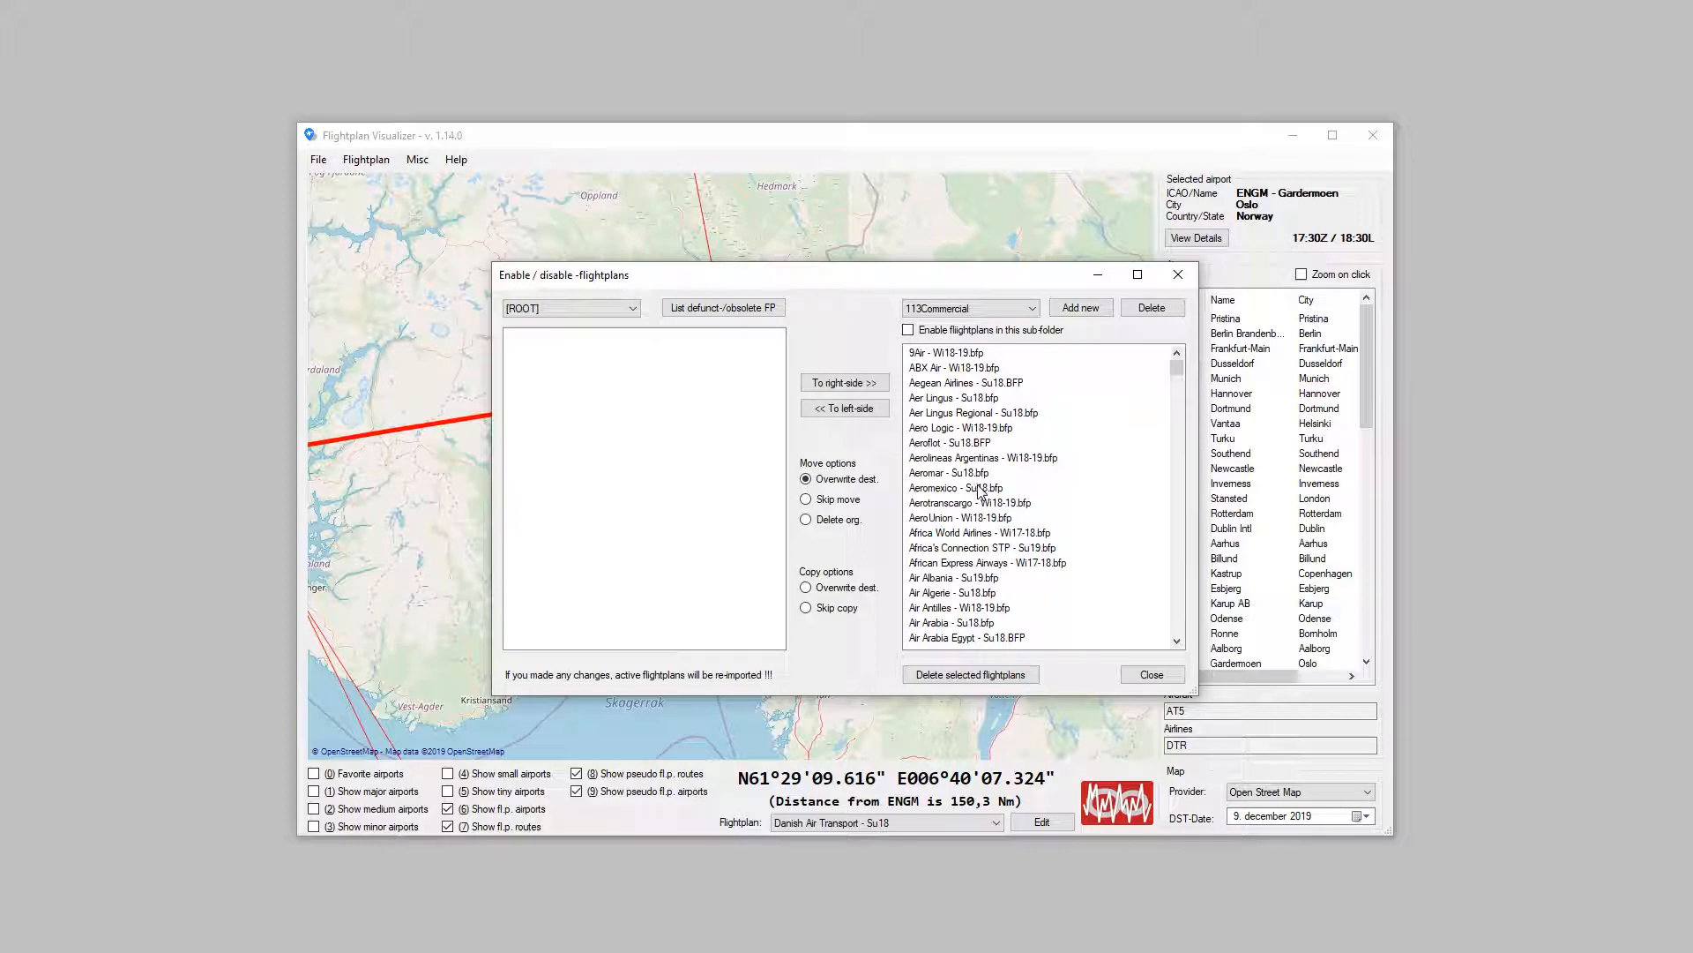
pyautogui.click(940, 335)
pyautogui.click(1162, 675)
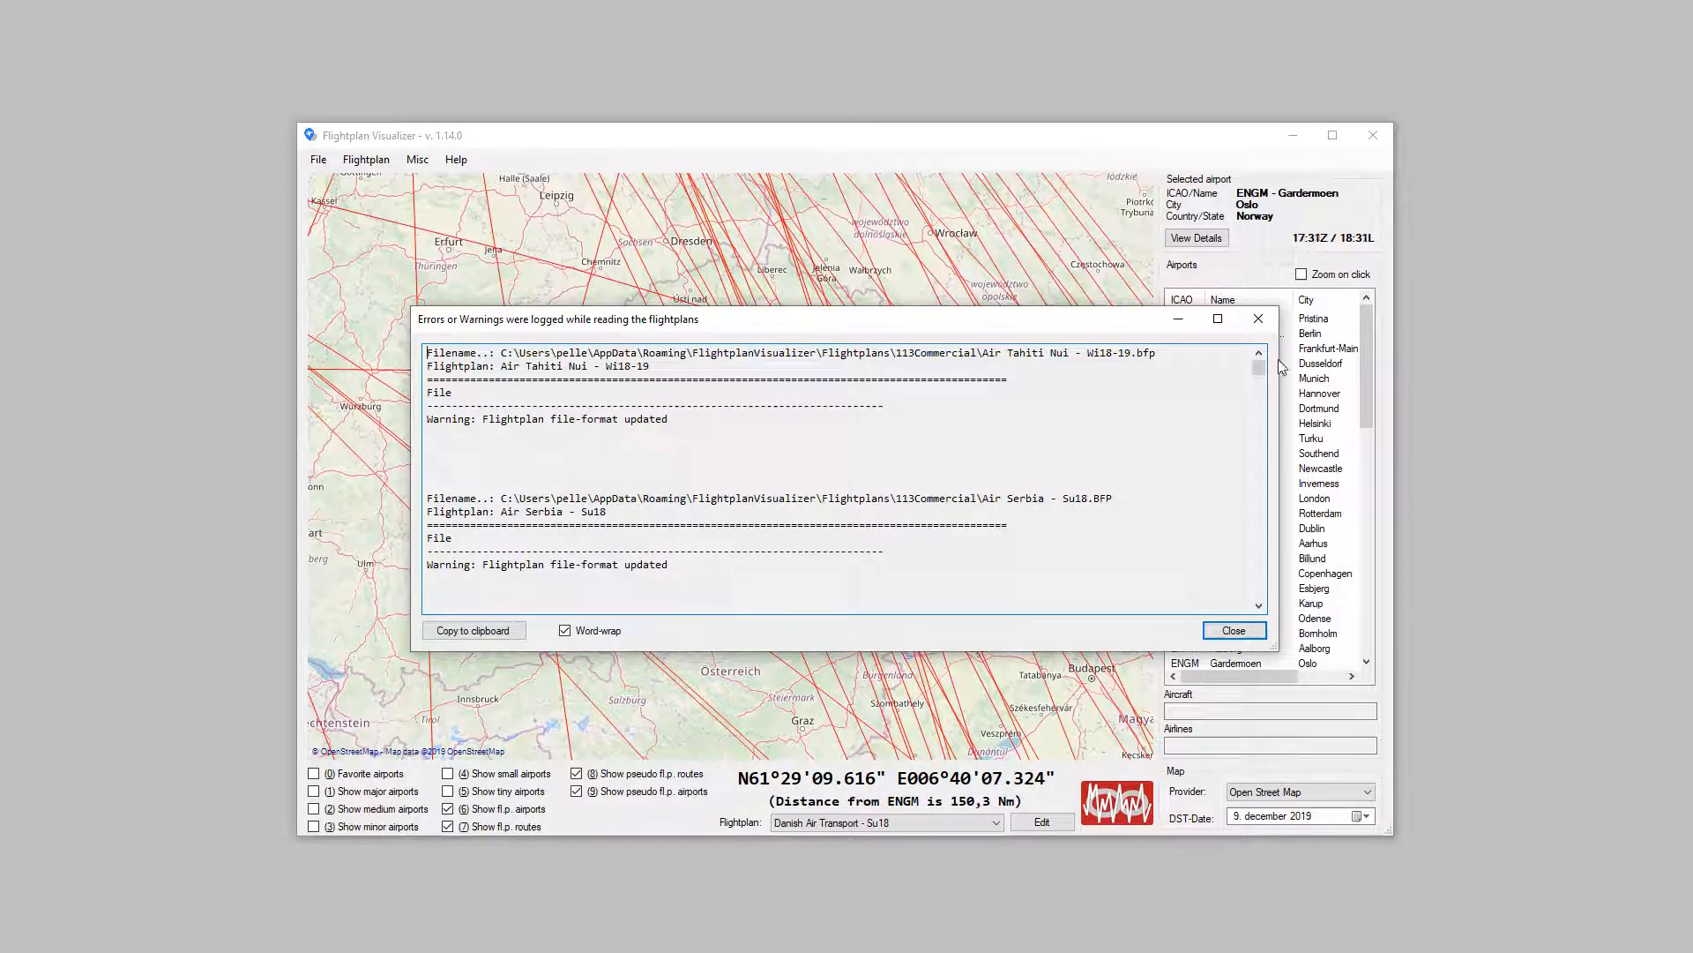
pyautogui.moveTo(1258, 366); pyautogui.dragTo(1271, 468)
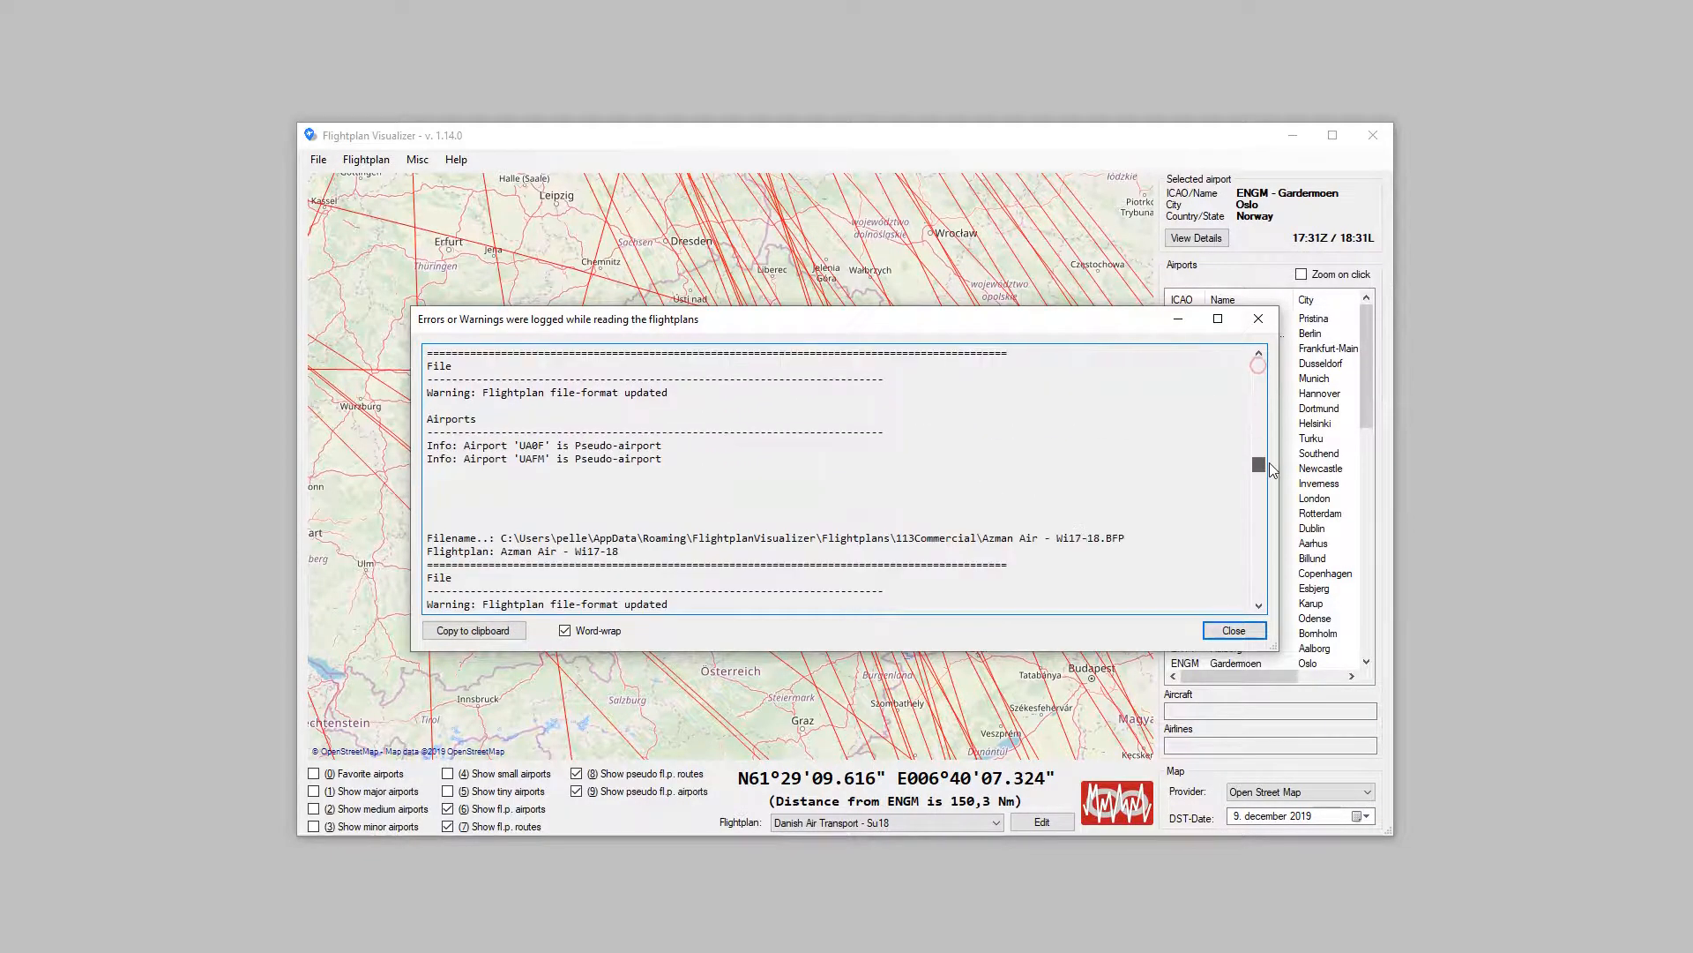
pyautogui.click(1251, 632)
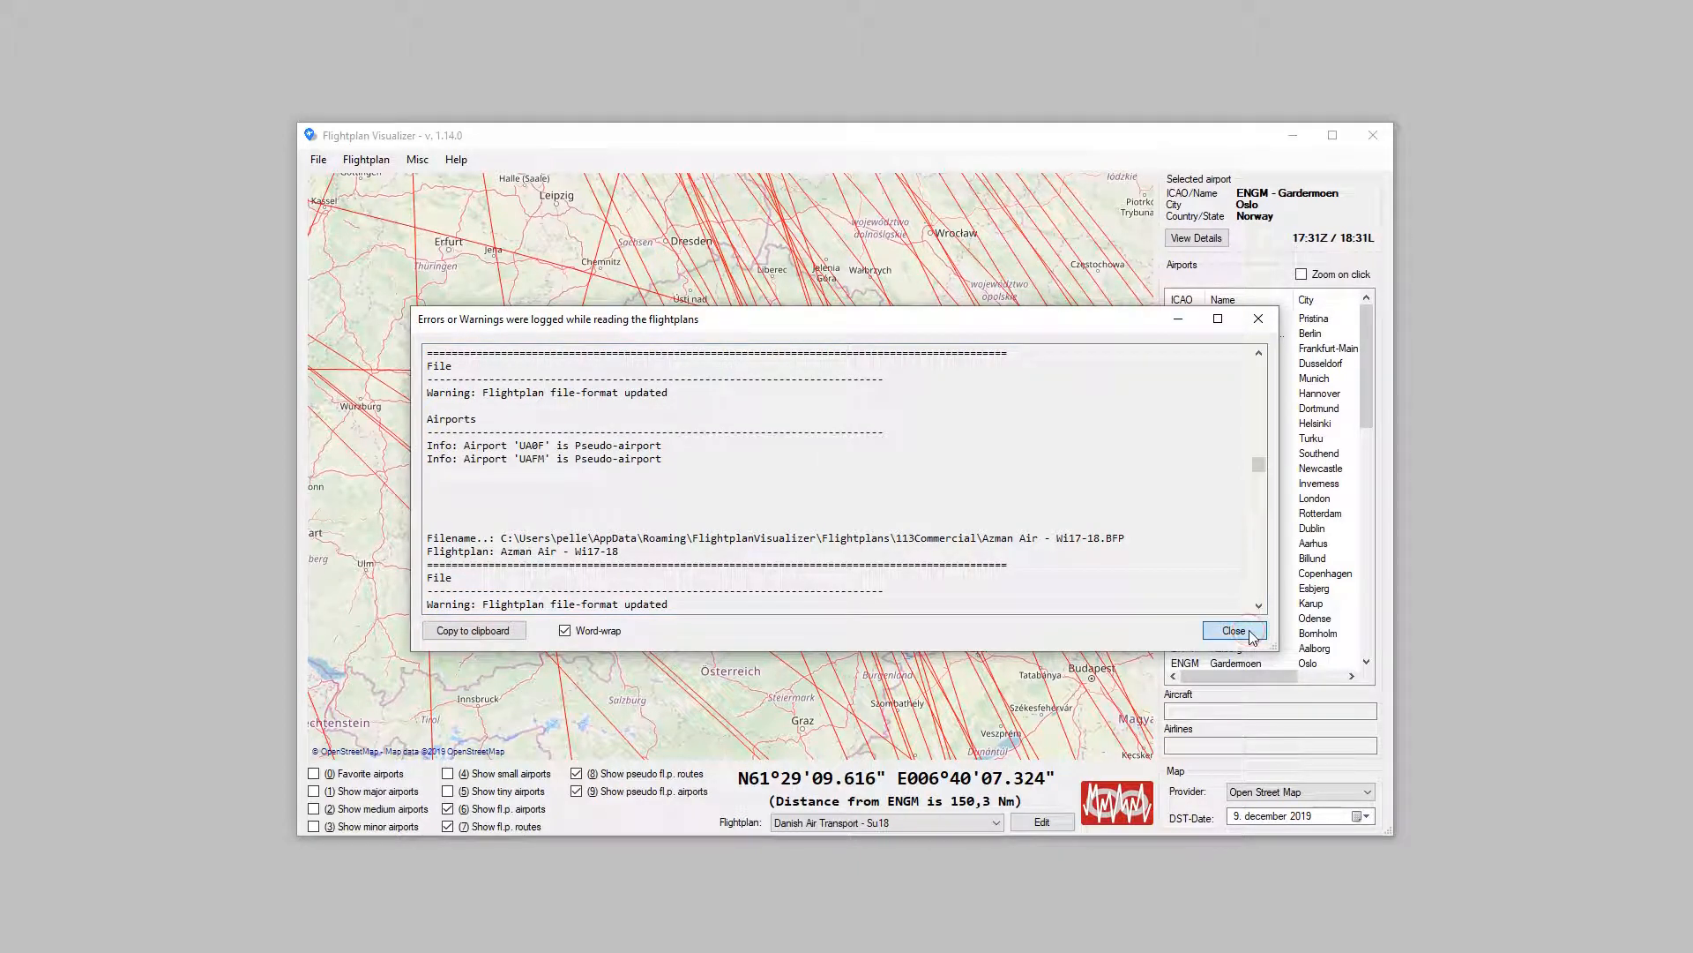
# Step: Reopen the enable/disable flightplans window and select the 113Commercial sub-folder
pyautogui.click(418, 167)
pyautogui.click(416, 166)
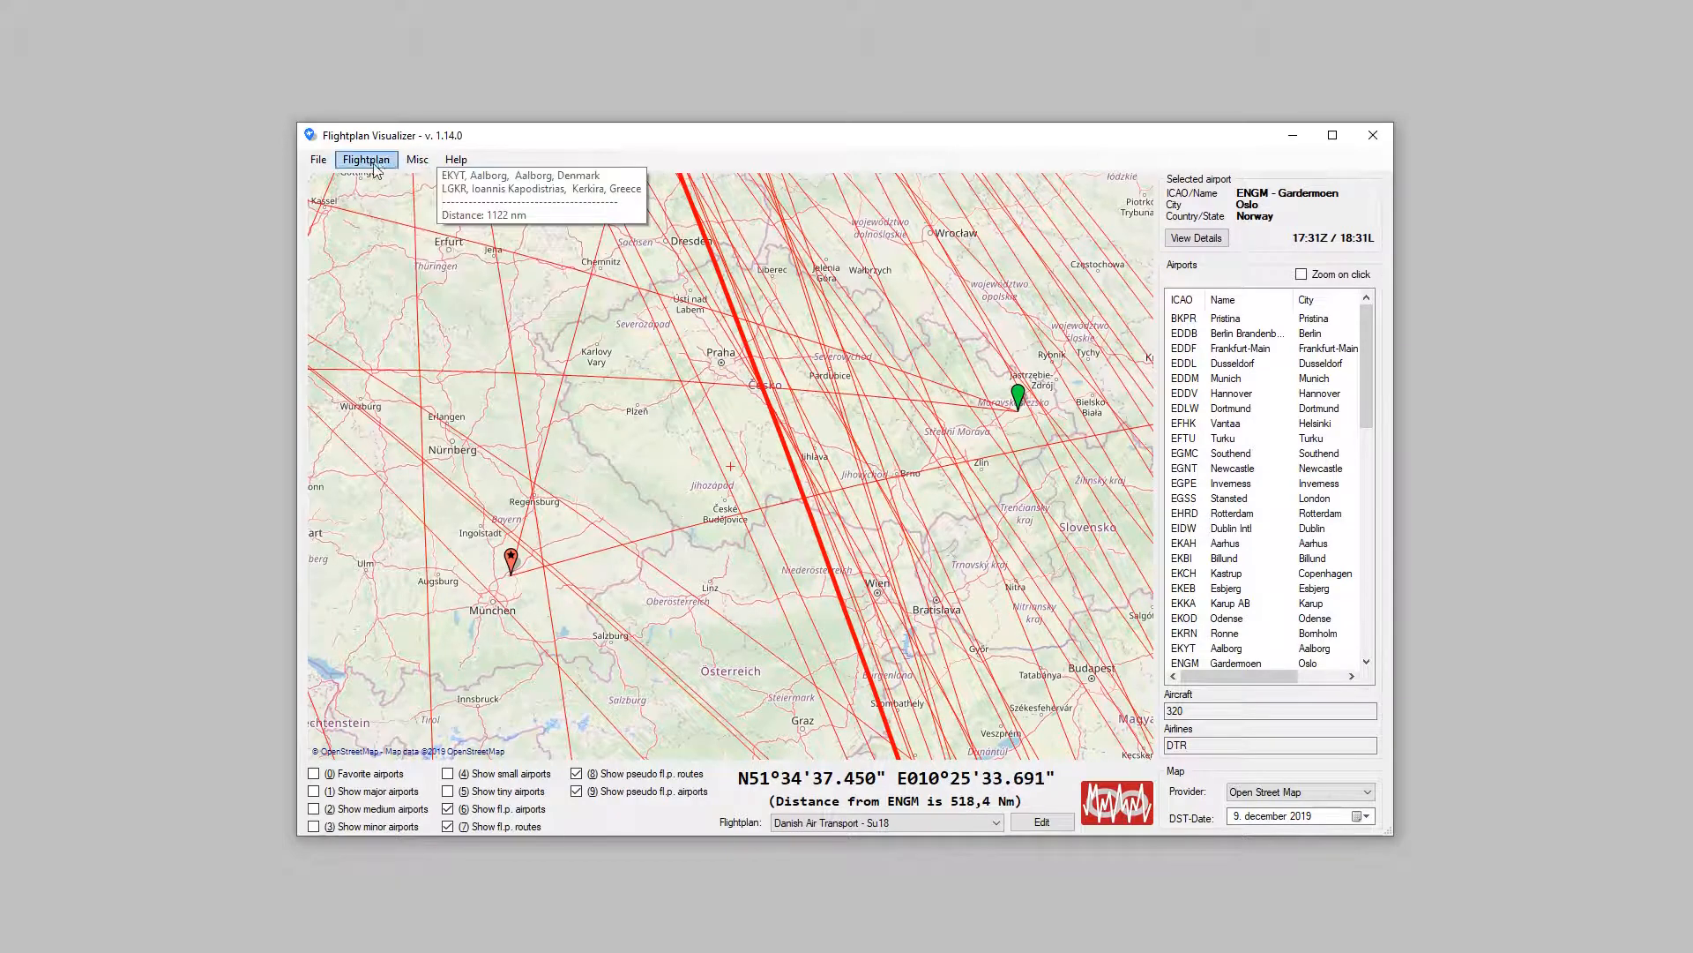
pyautogui.click(375, 167)
pyautogui.click(397, 199)
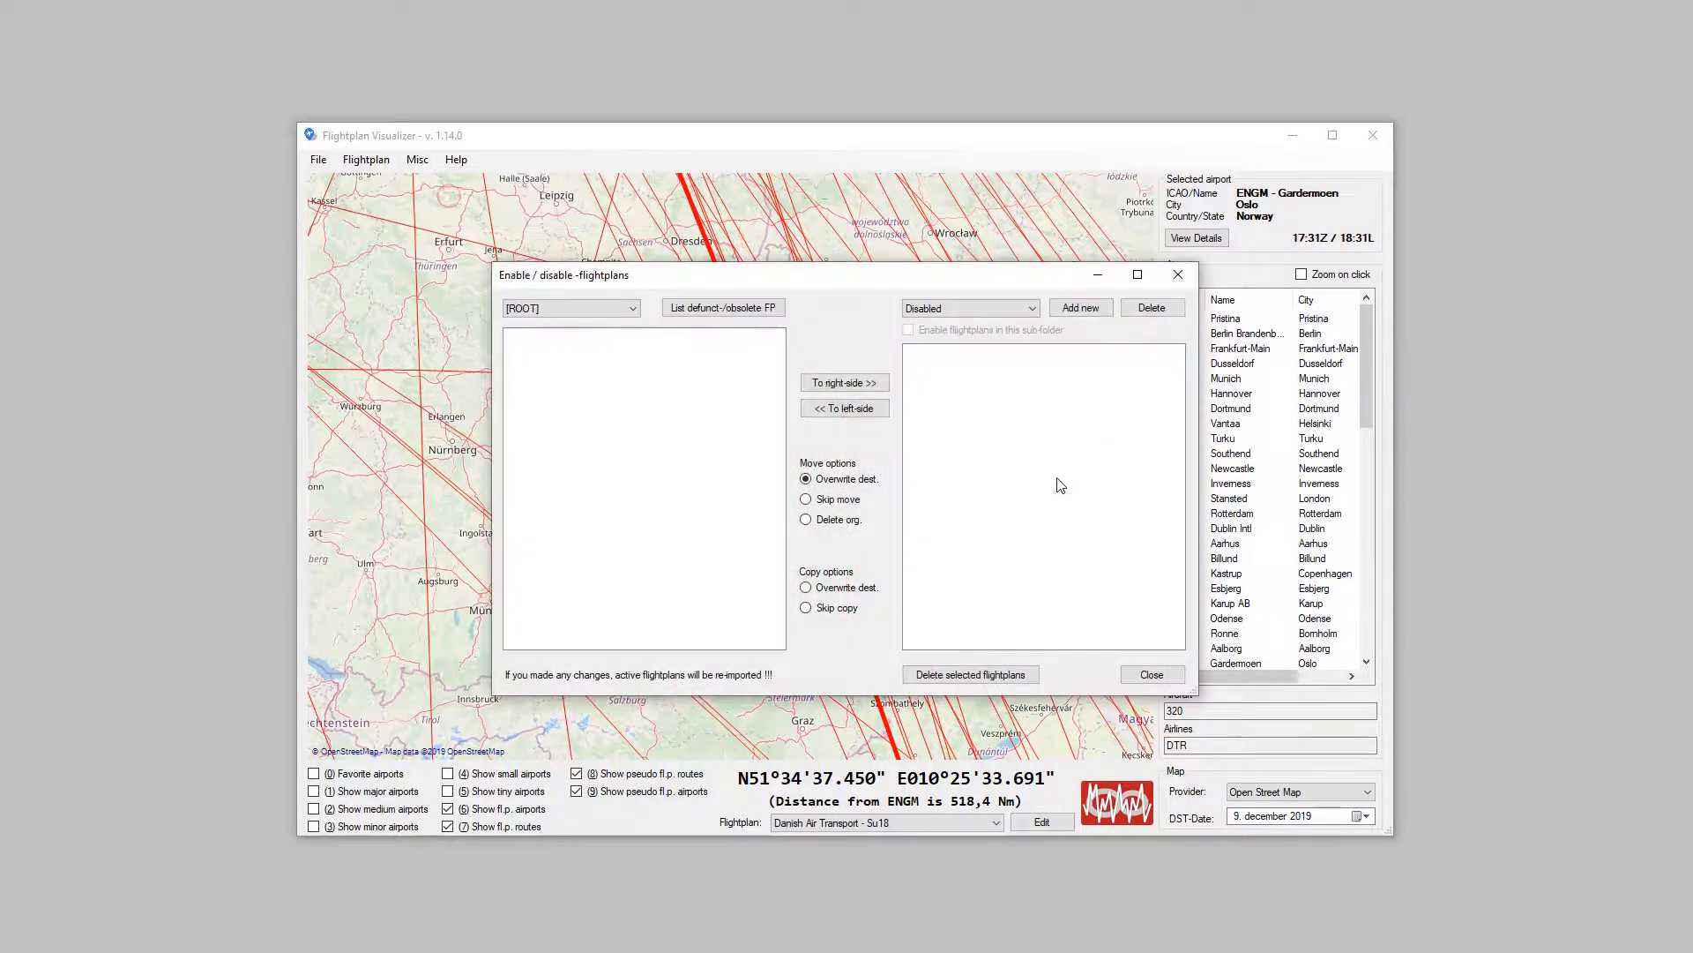
pyautogui.click(1034, 307)
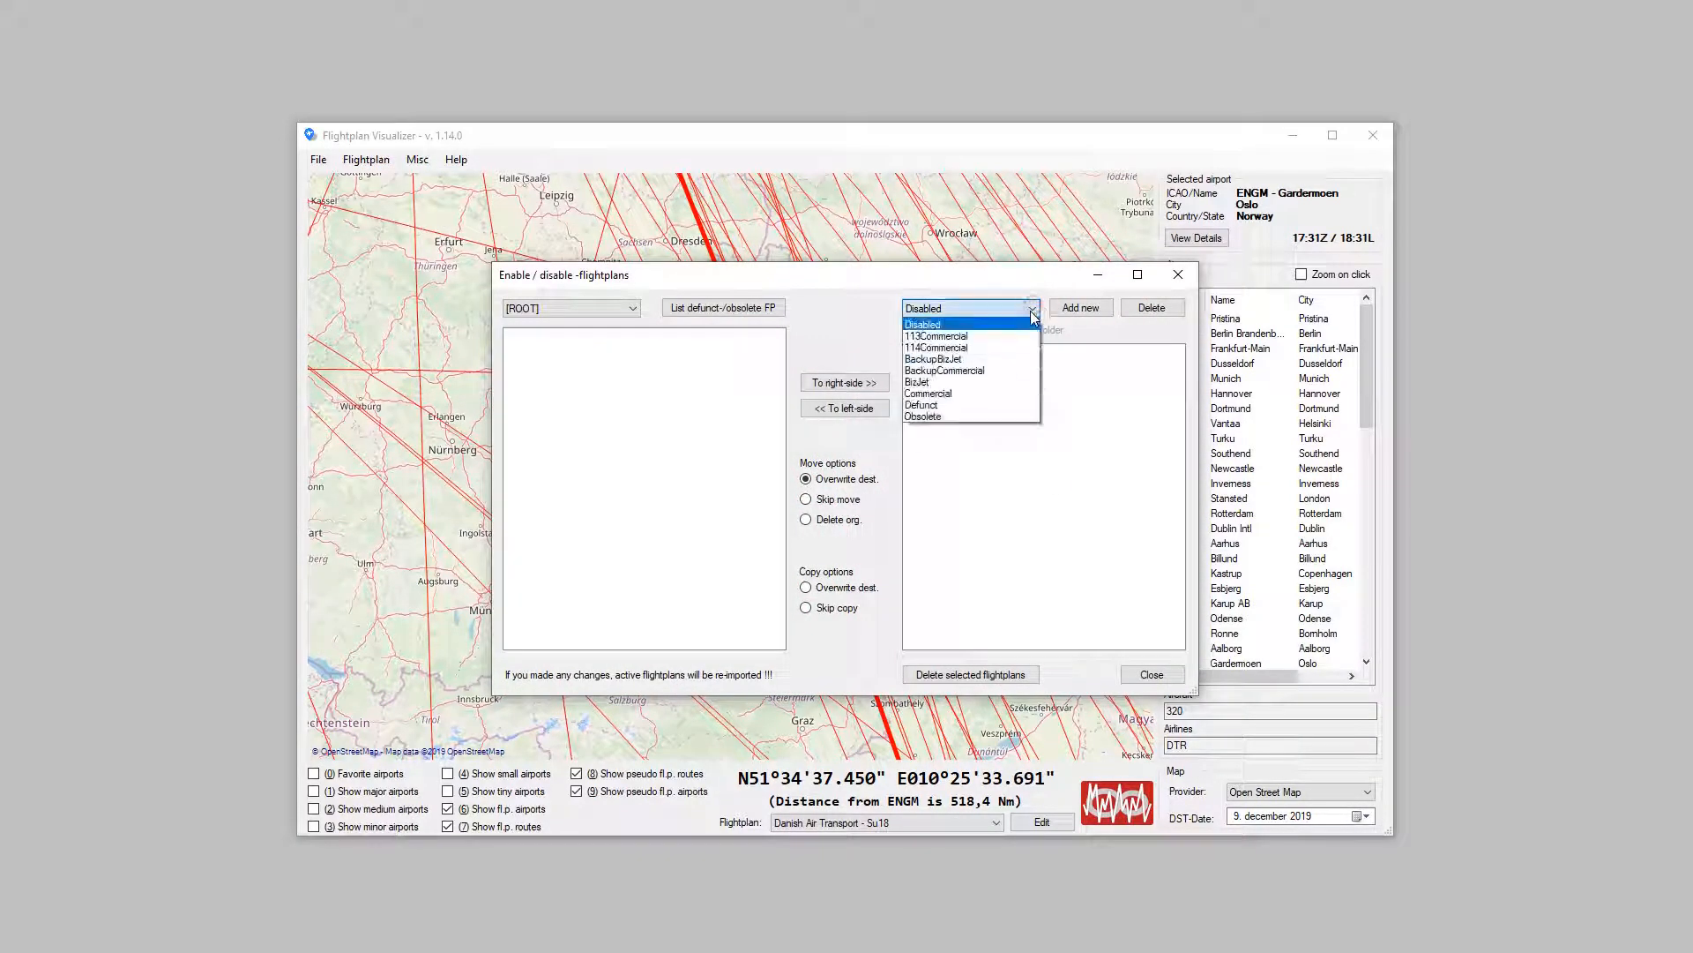
pyautogui.click(1014, 336)
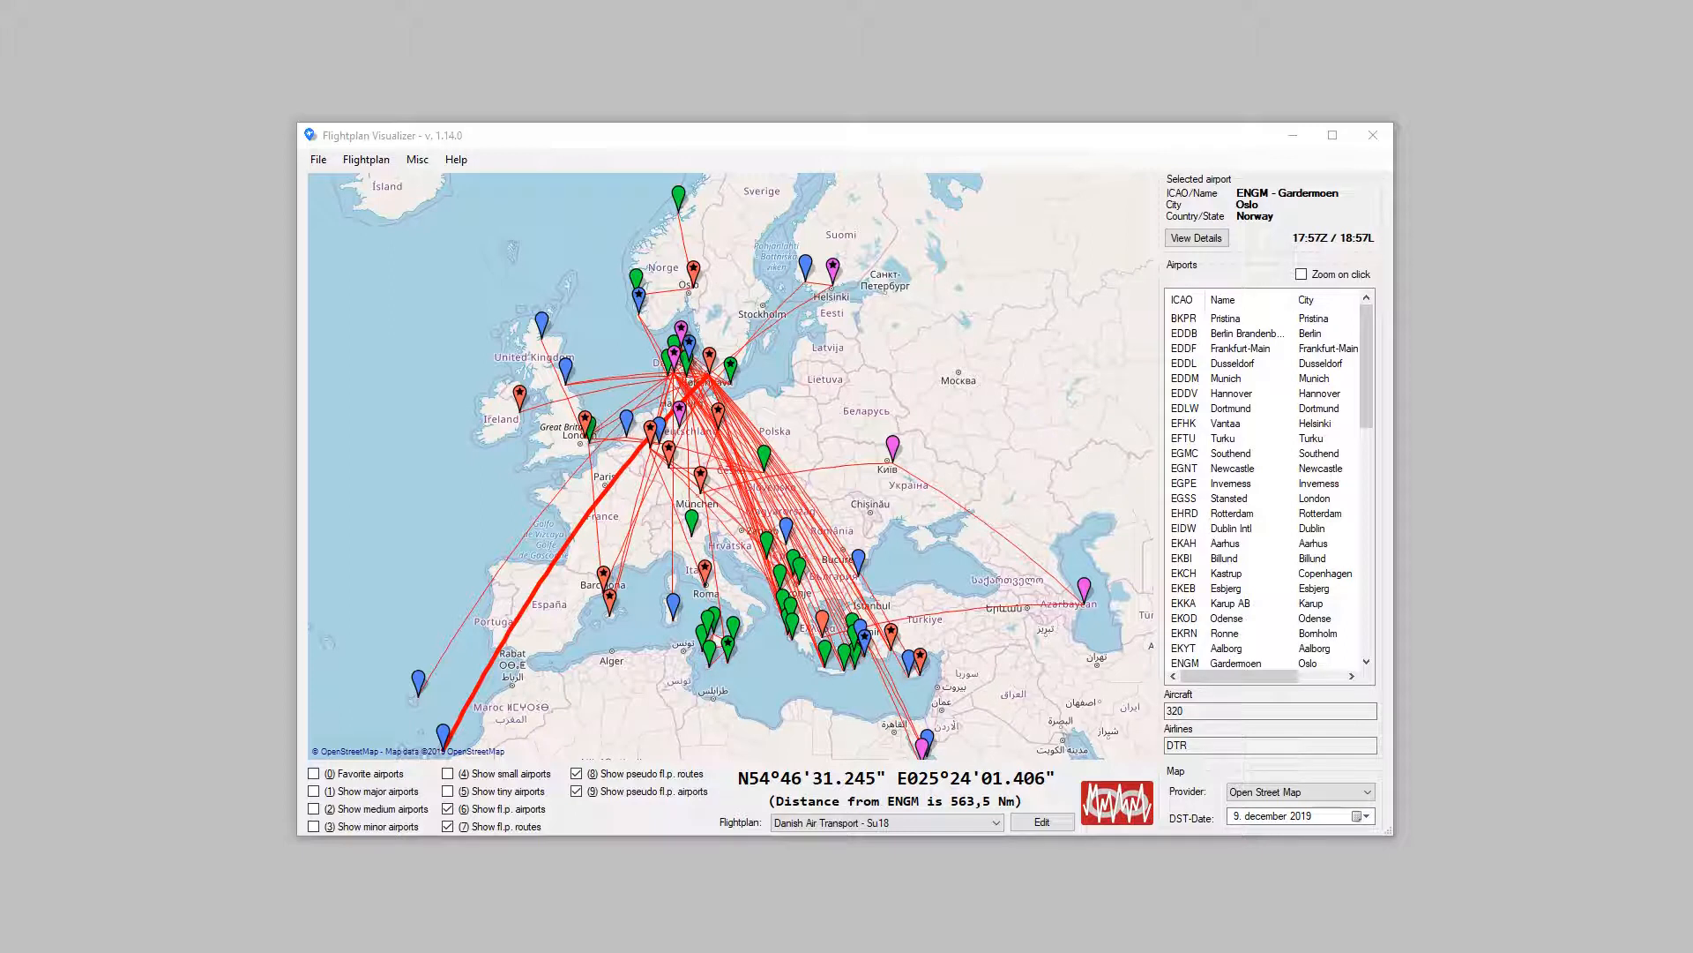
# Step: Add a new user airline with ICAO code MOA and IATA code MA
pyautogui.click(420, 164)
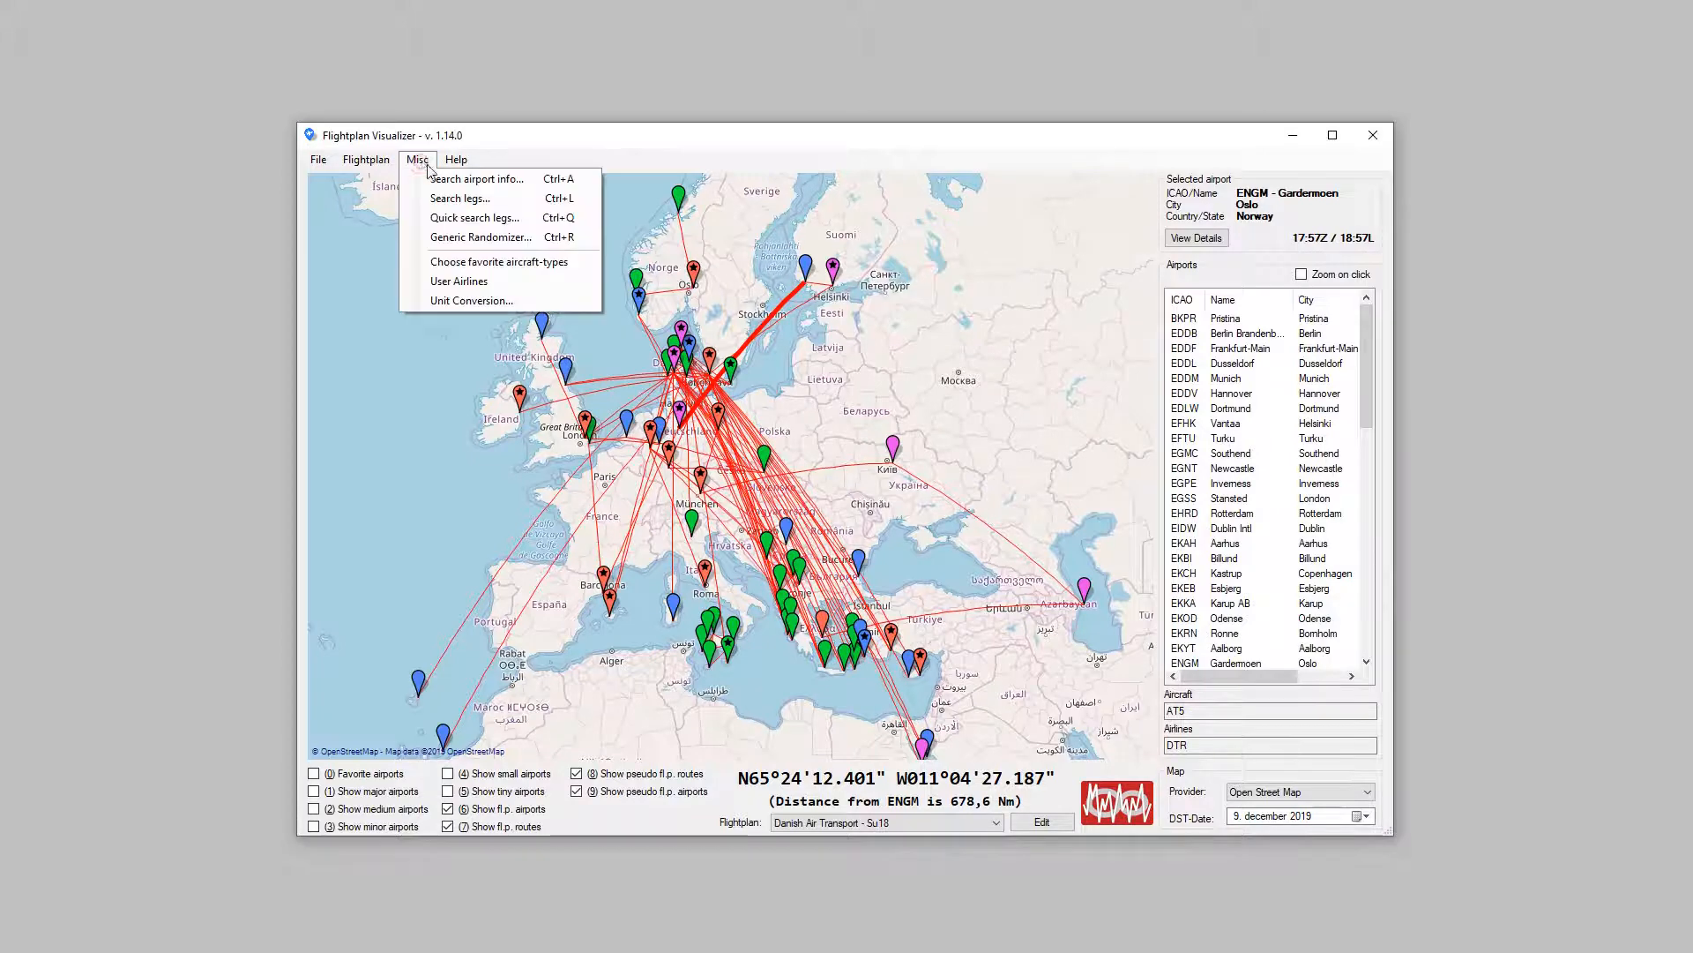
pyautogui.click(529, 280)
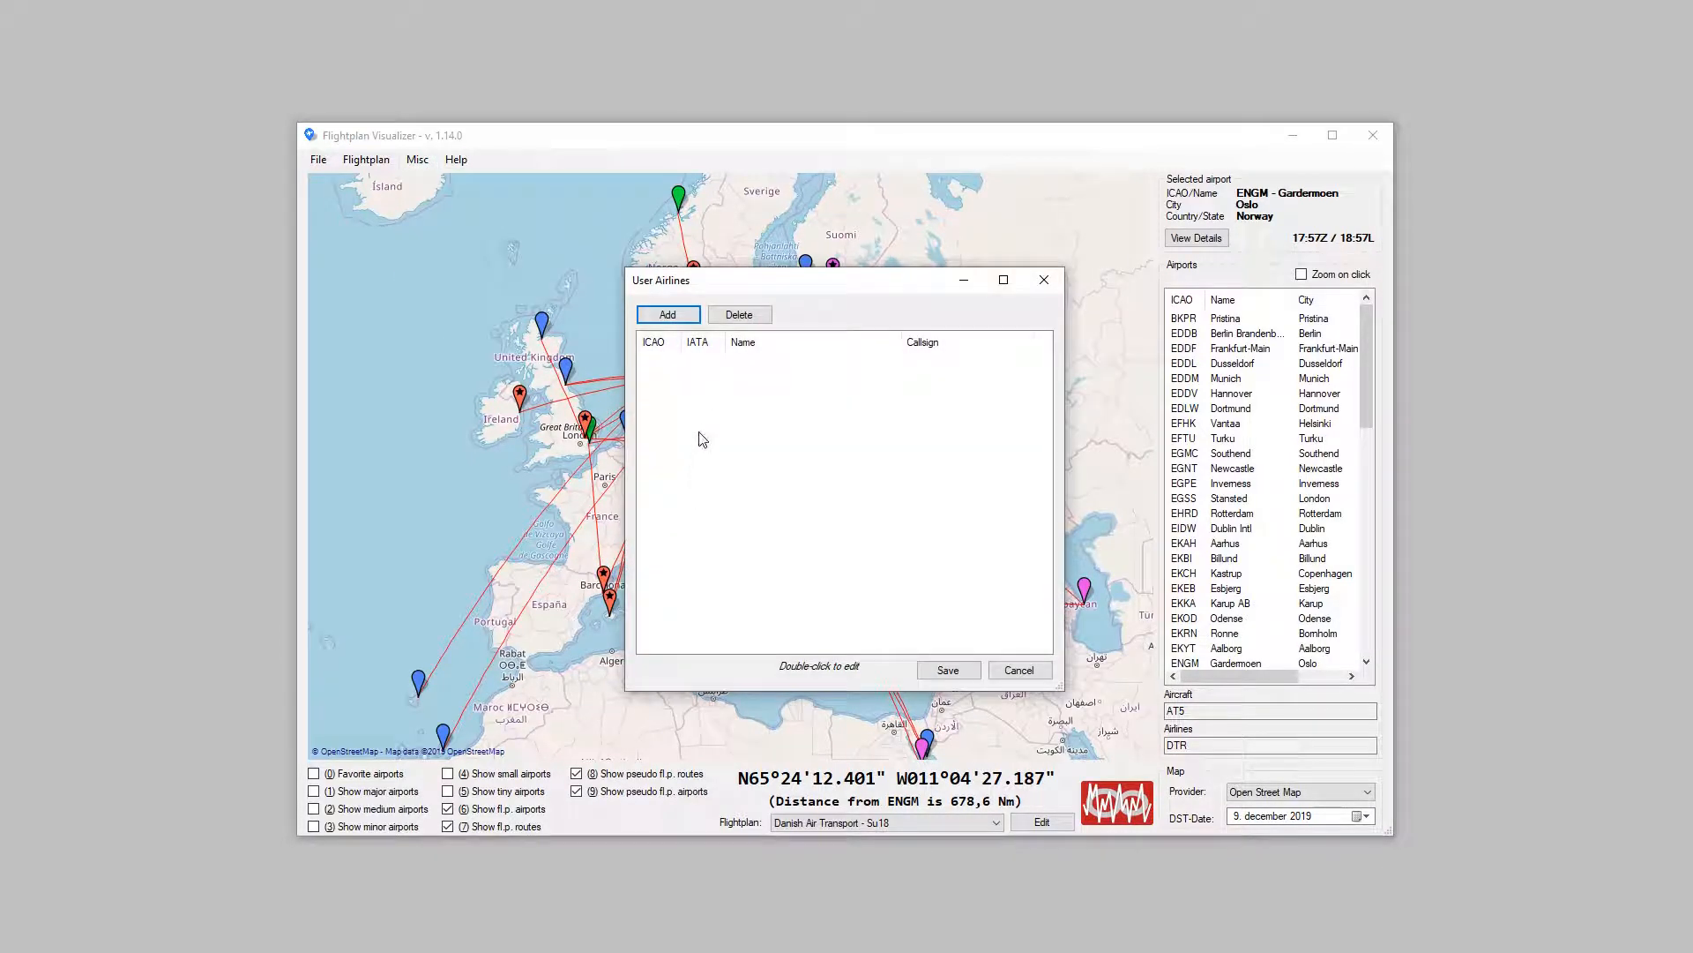
pyautogui.click(684, 320)
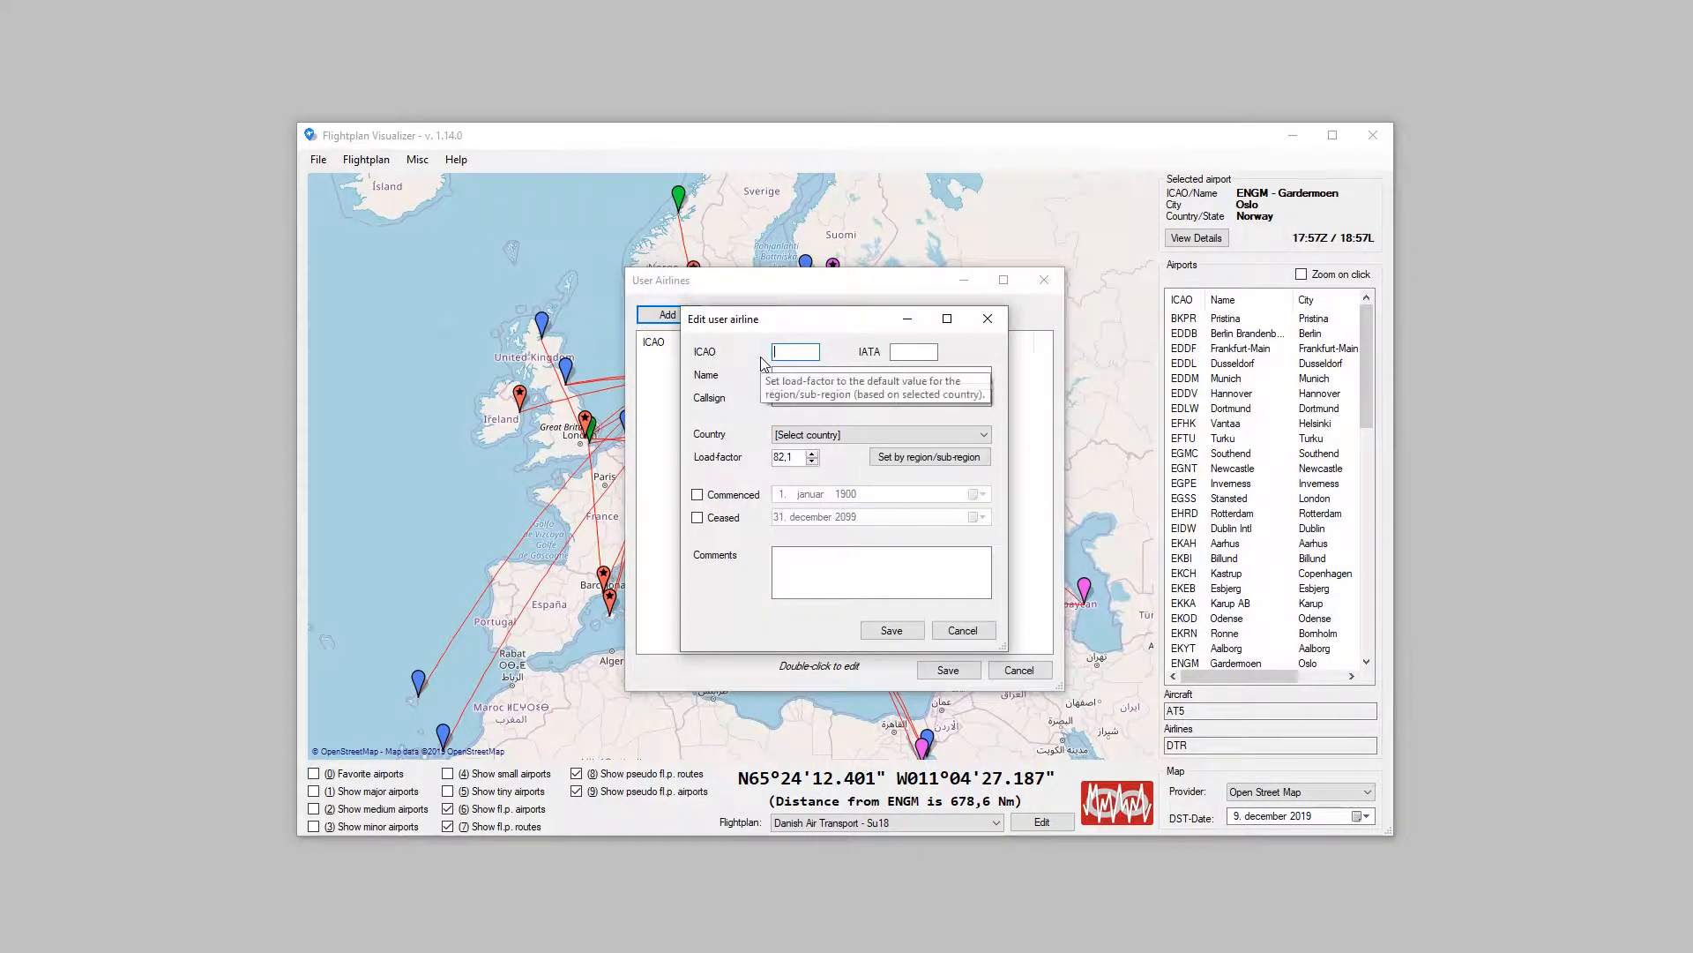
pyautogui.write('N')
pyautogui.press('BackSpace')
pyautogui.write('MOA')
pyautogui.press('Tab')
pyautogui.write('MQ')
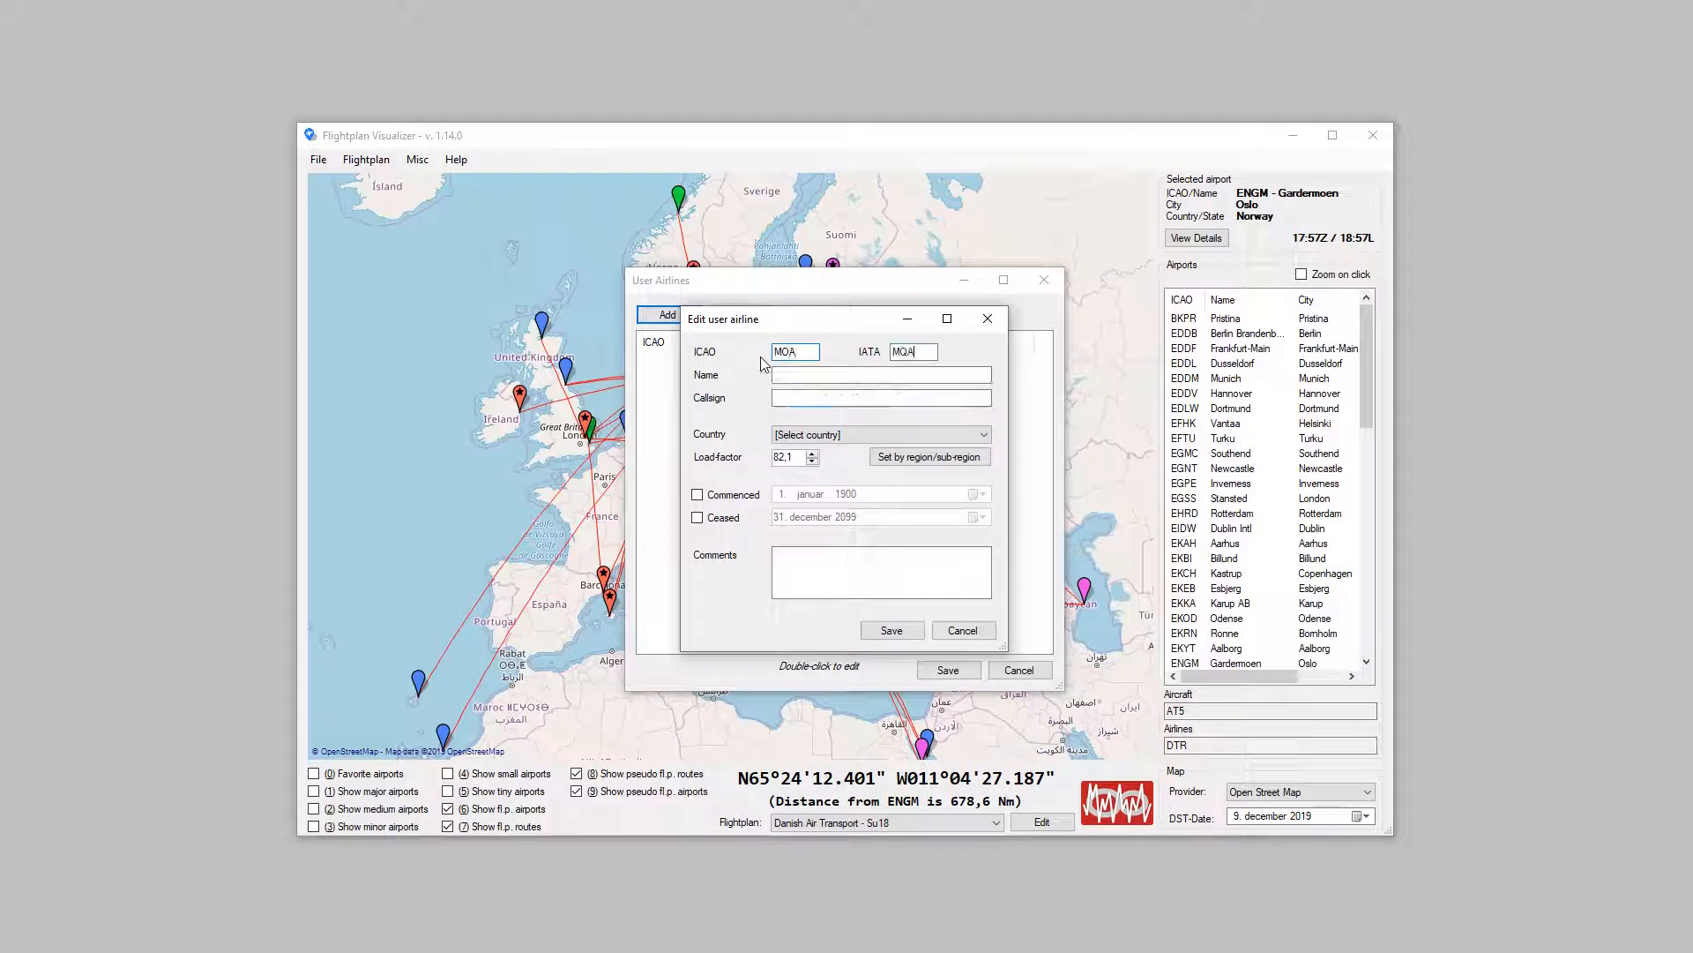
pyautogui.press('BackSpace')
pyautogui.write('A')
# Step: Name the new airline "My Own Airline" and give it the callsign "MY OWN AIRLINE"
pyautogui.press('Tab')
pyautogui.write('My Own a')
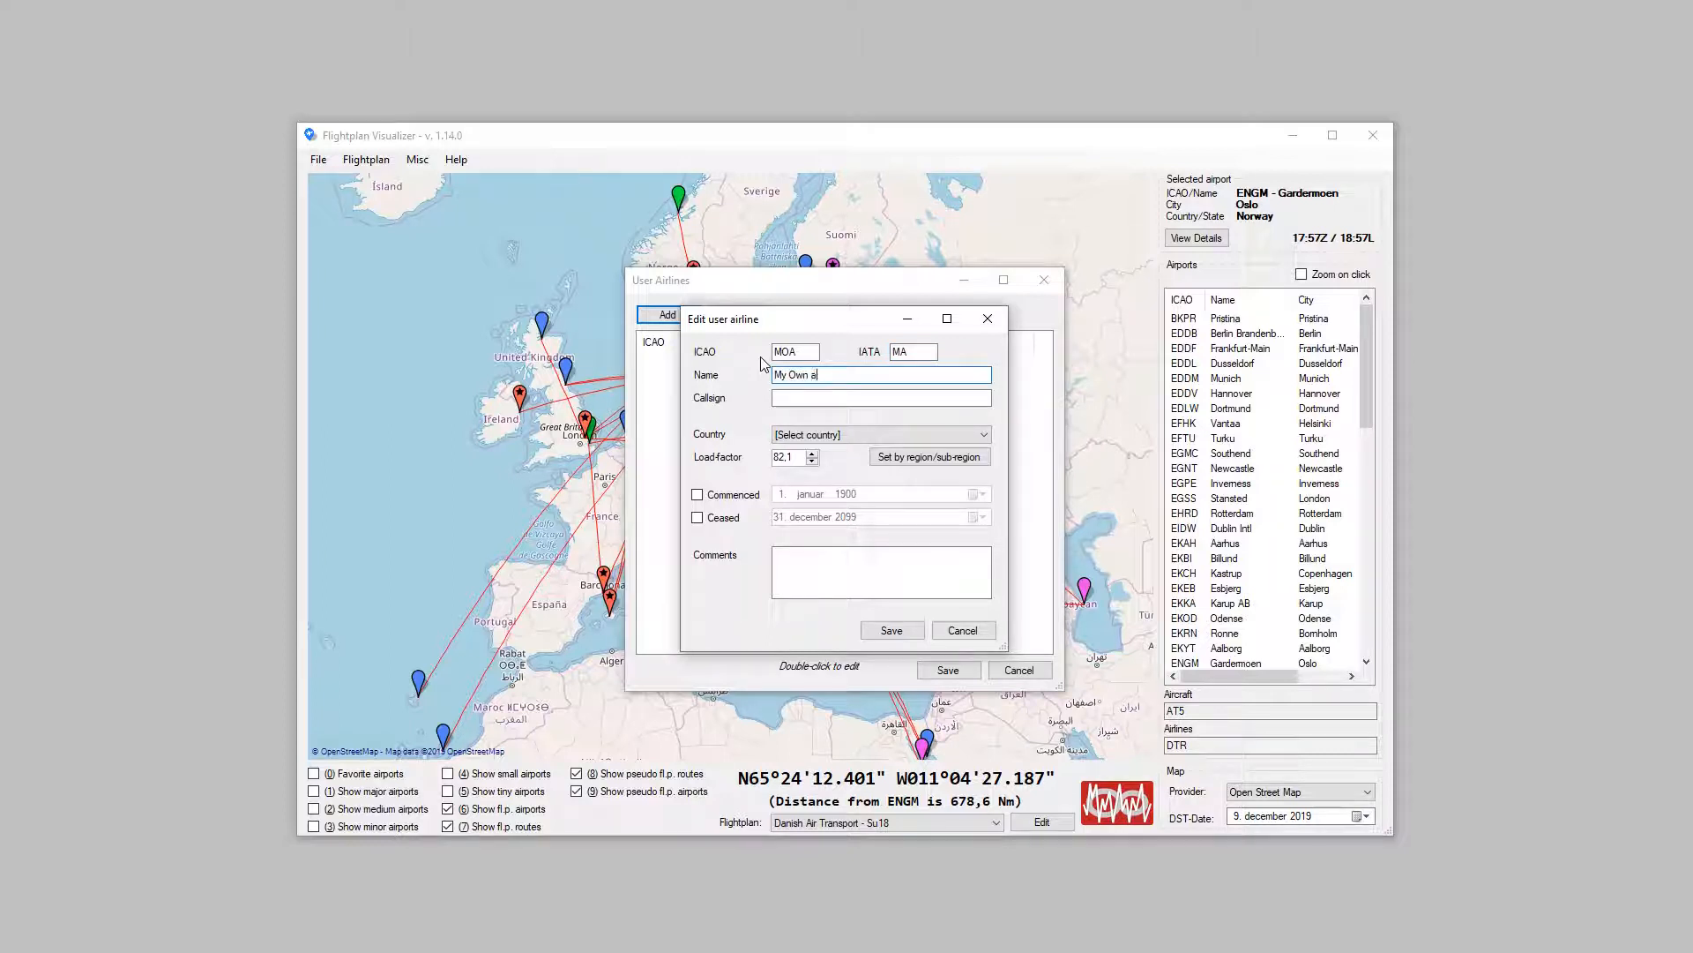
pyautogui.press('BackSpace')
pyautogui.write('Airline')
pyautogui.press('Tab')
pyautogui.write('MY OWN AIRLINE')
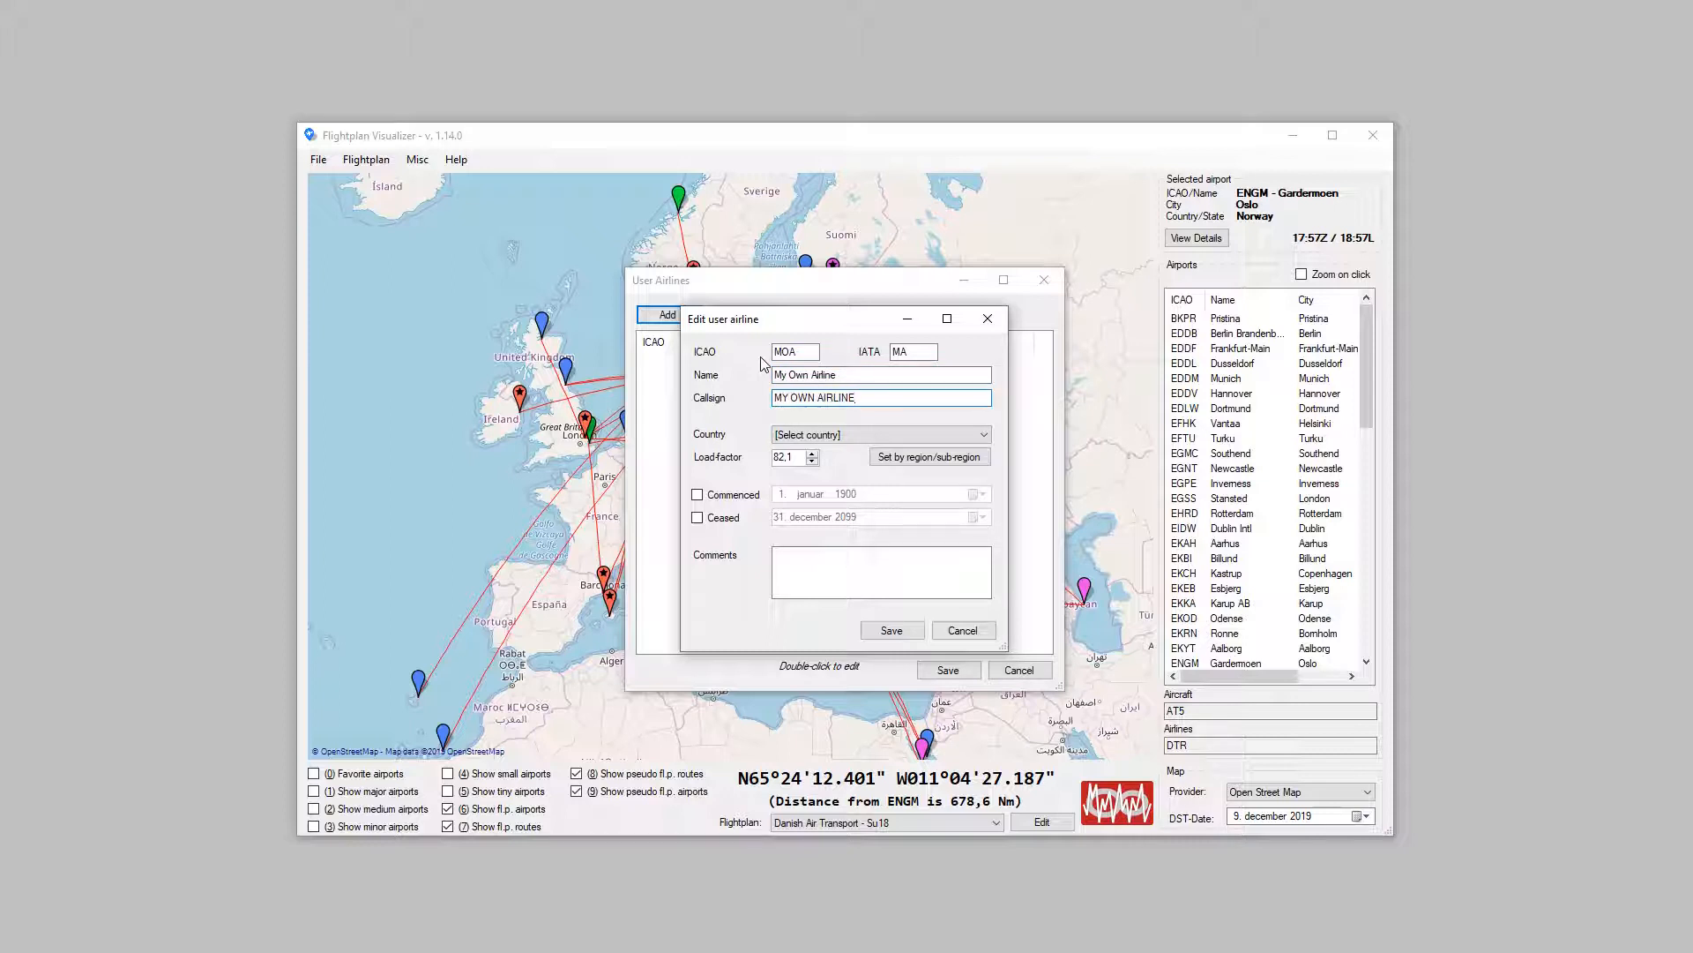
# Step: Set the airline's country to Denmark and its load-factor to the region/sub-region default of 89.0
pyautogui.click(984, 436)
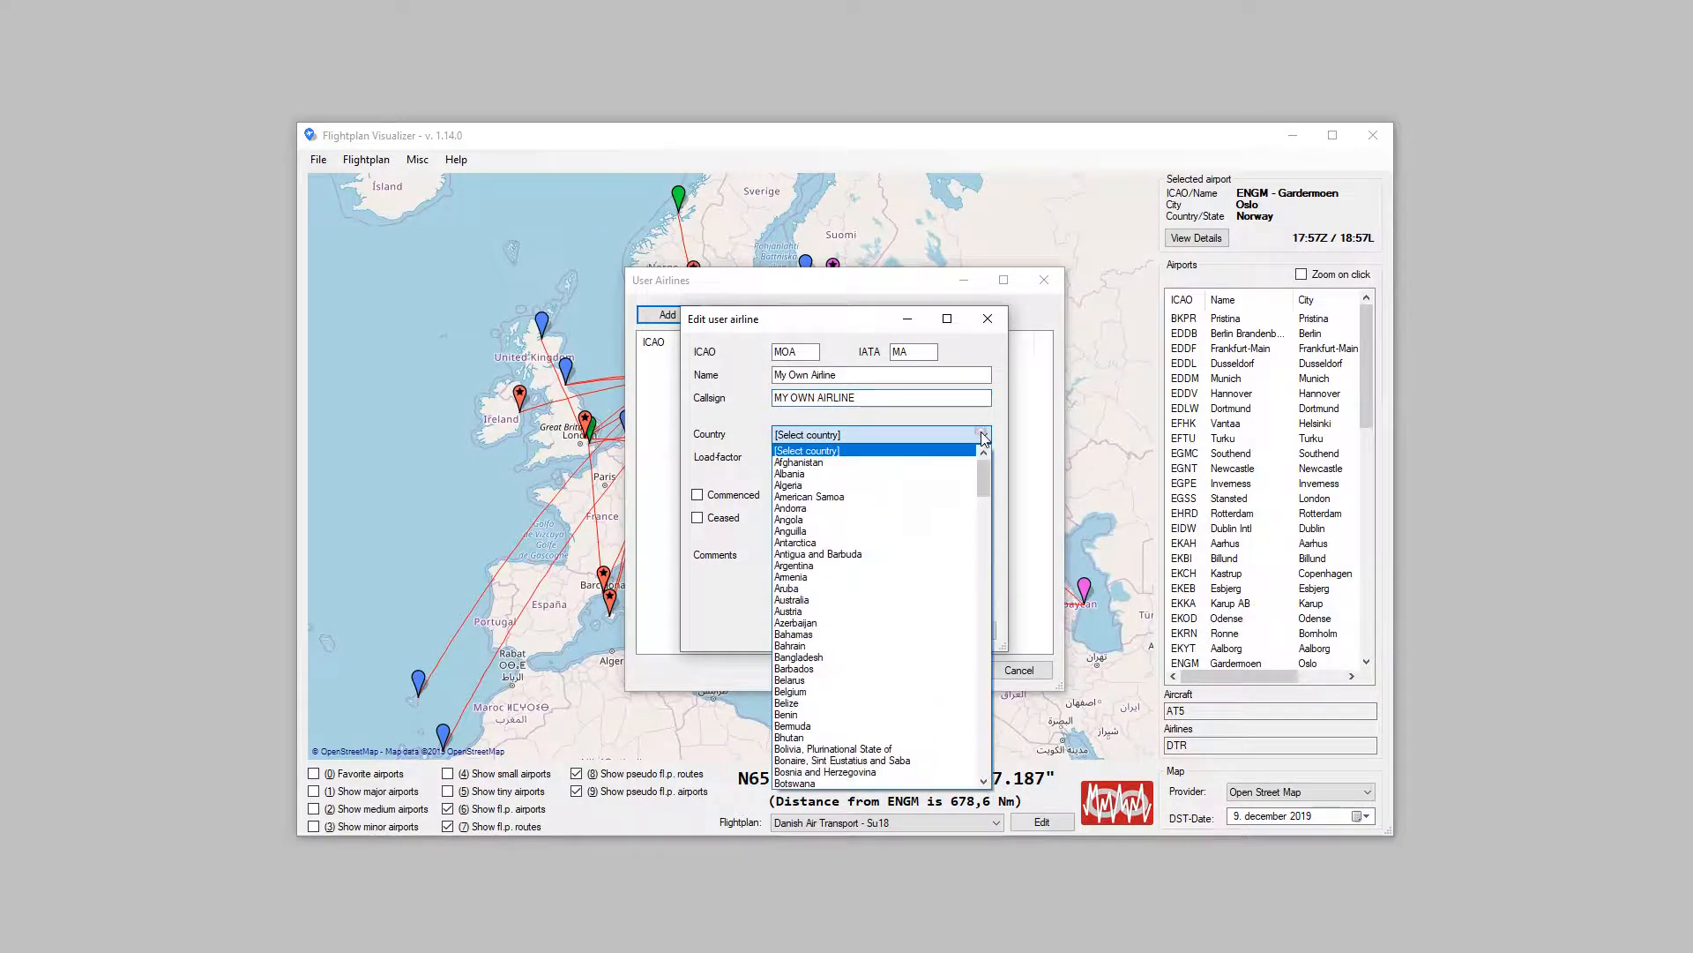
pyautogui.press('e')
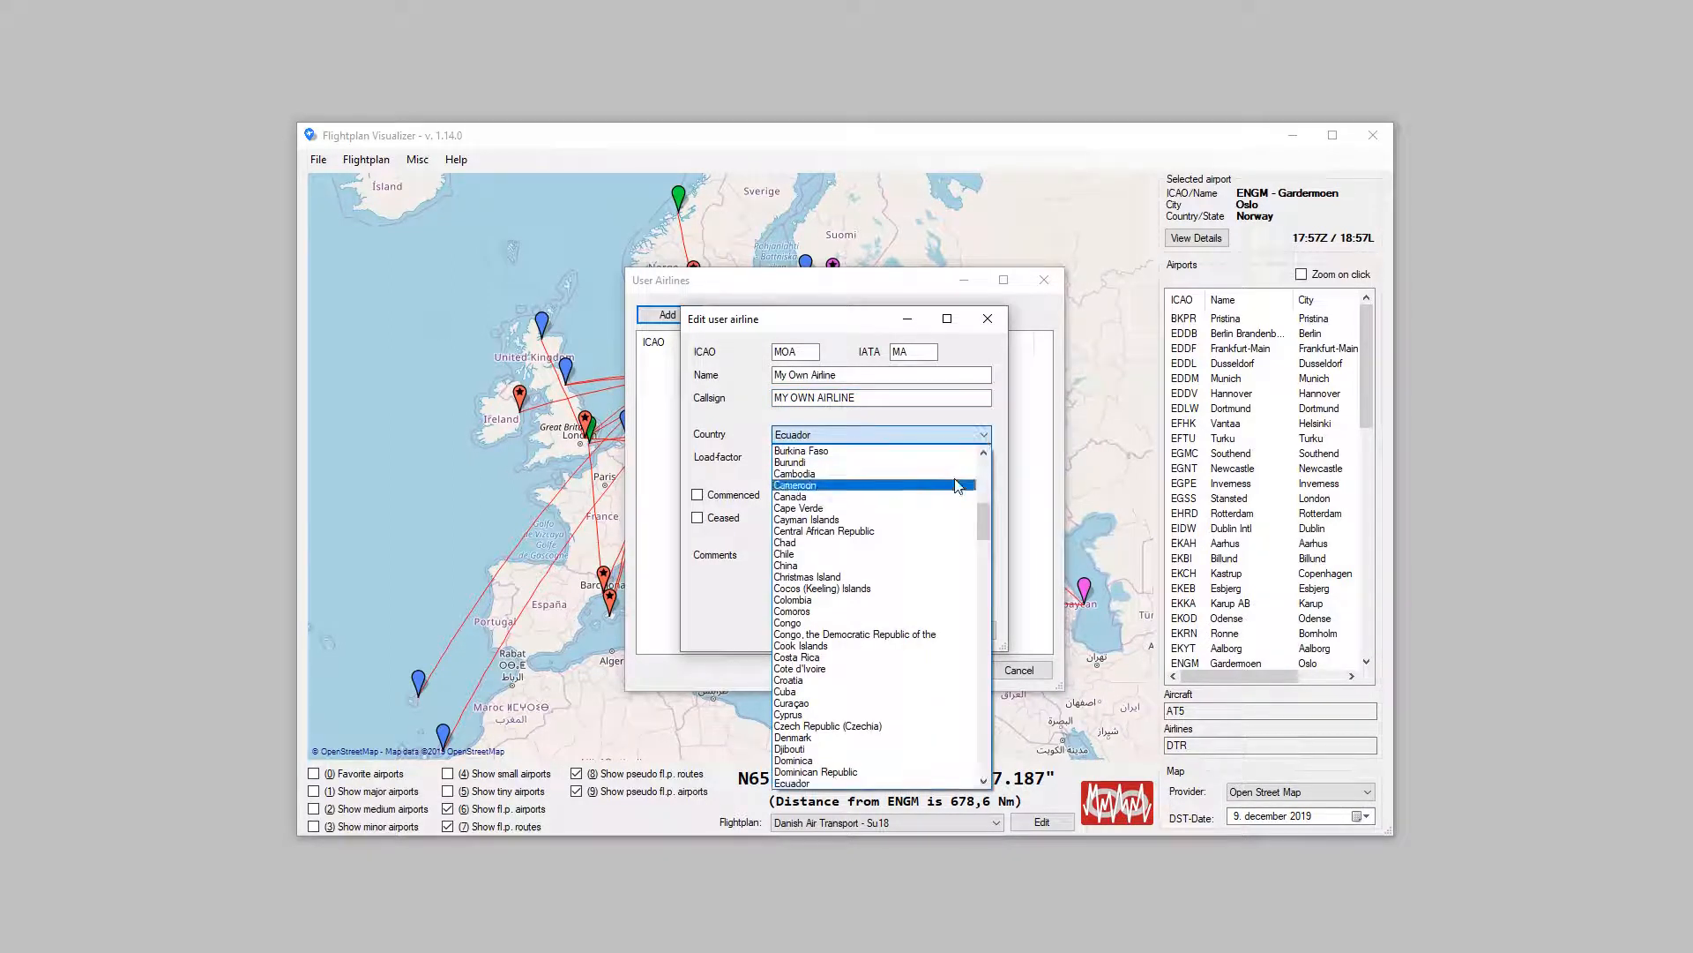
pyautogui.click(894, 747)
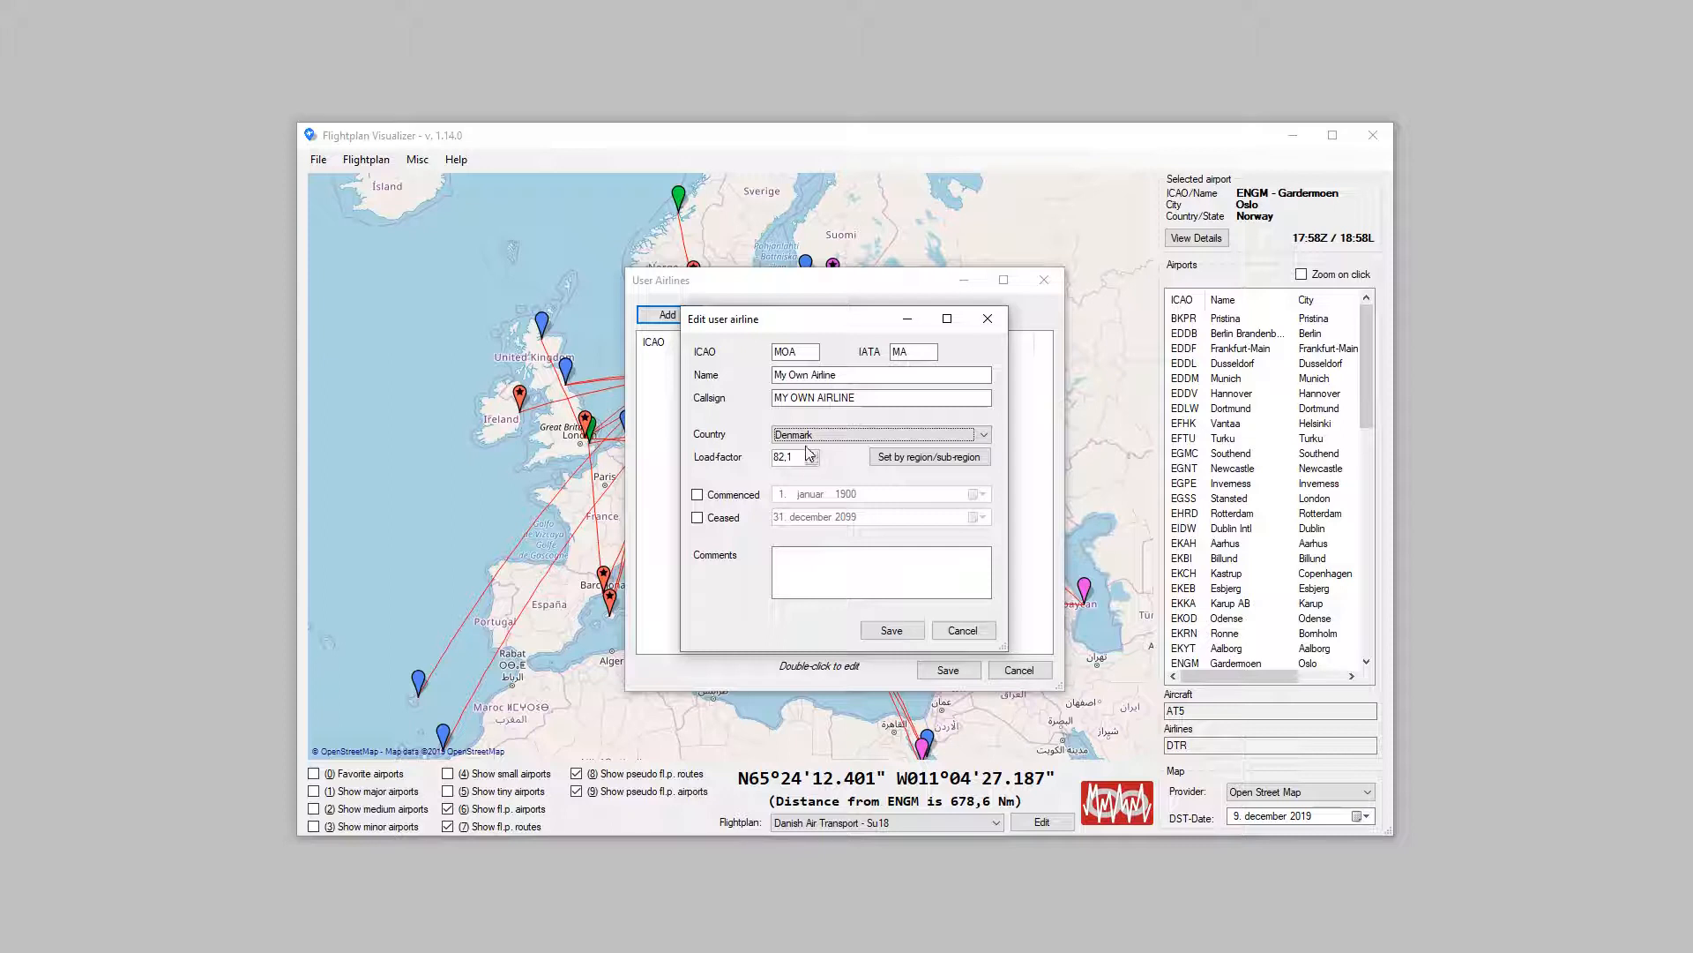
pyautogui.moveTo(803, 450)
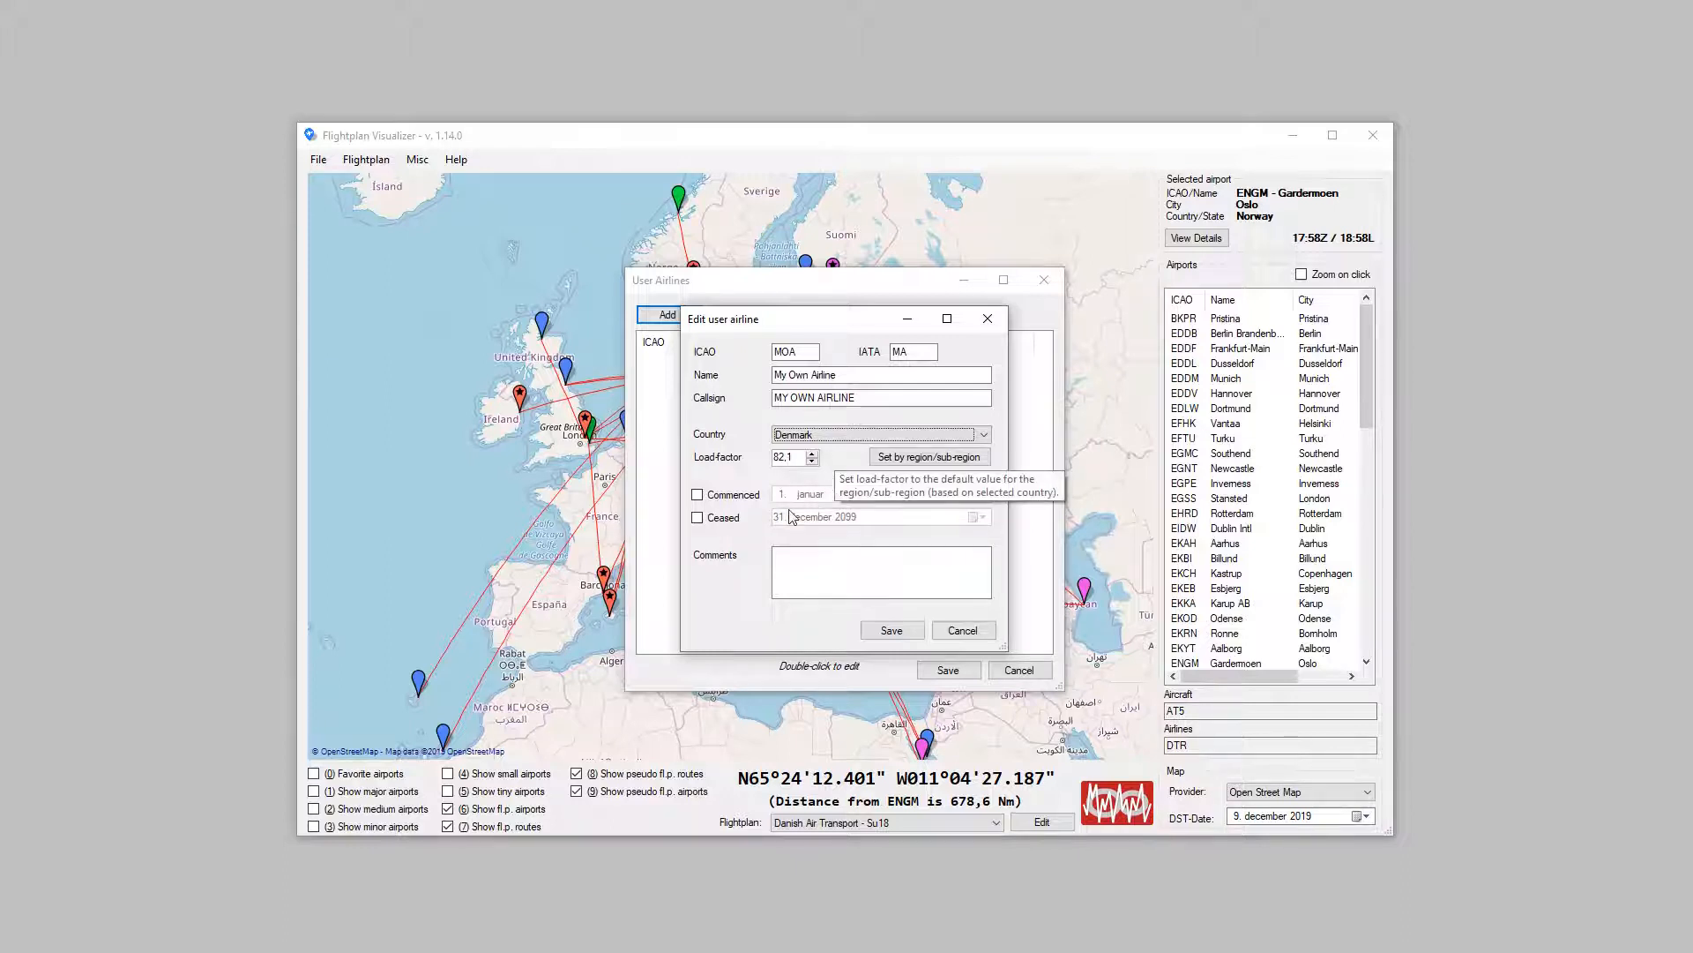
pyautogui.click(909, 457)
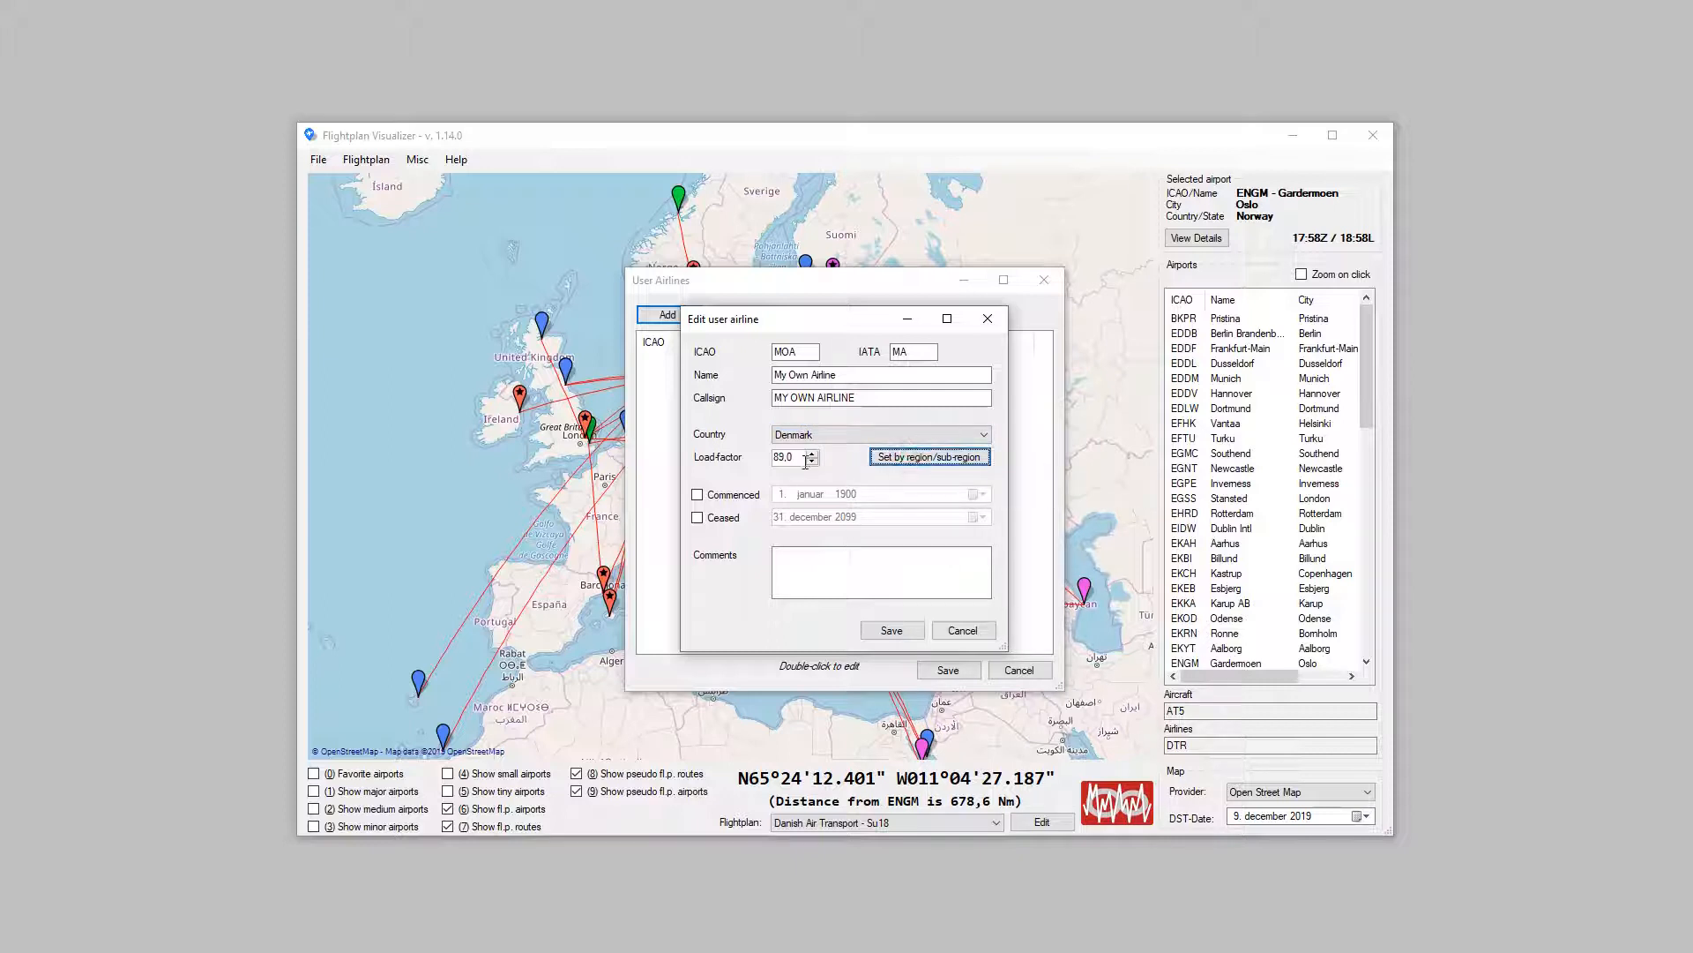
# Step: Save the new airline entry and the user airlines list
pyautogui.moveTo(810, 458)
pyautogui.click(787, 433)
pyautogui.click(910, 633)
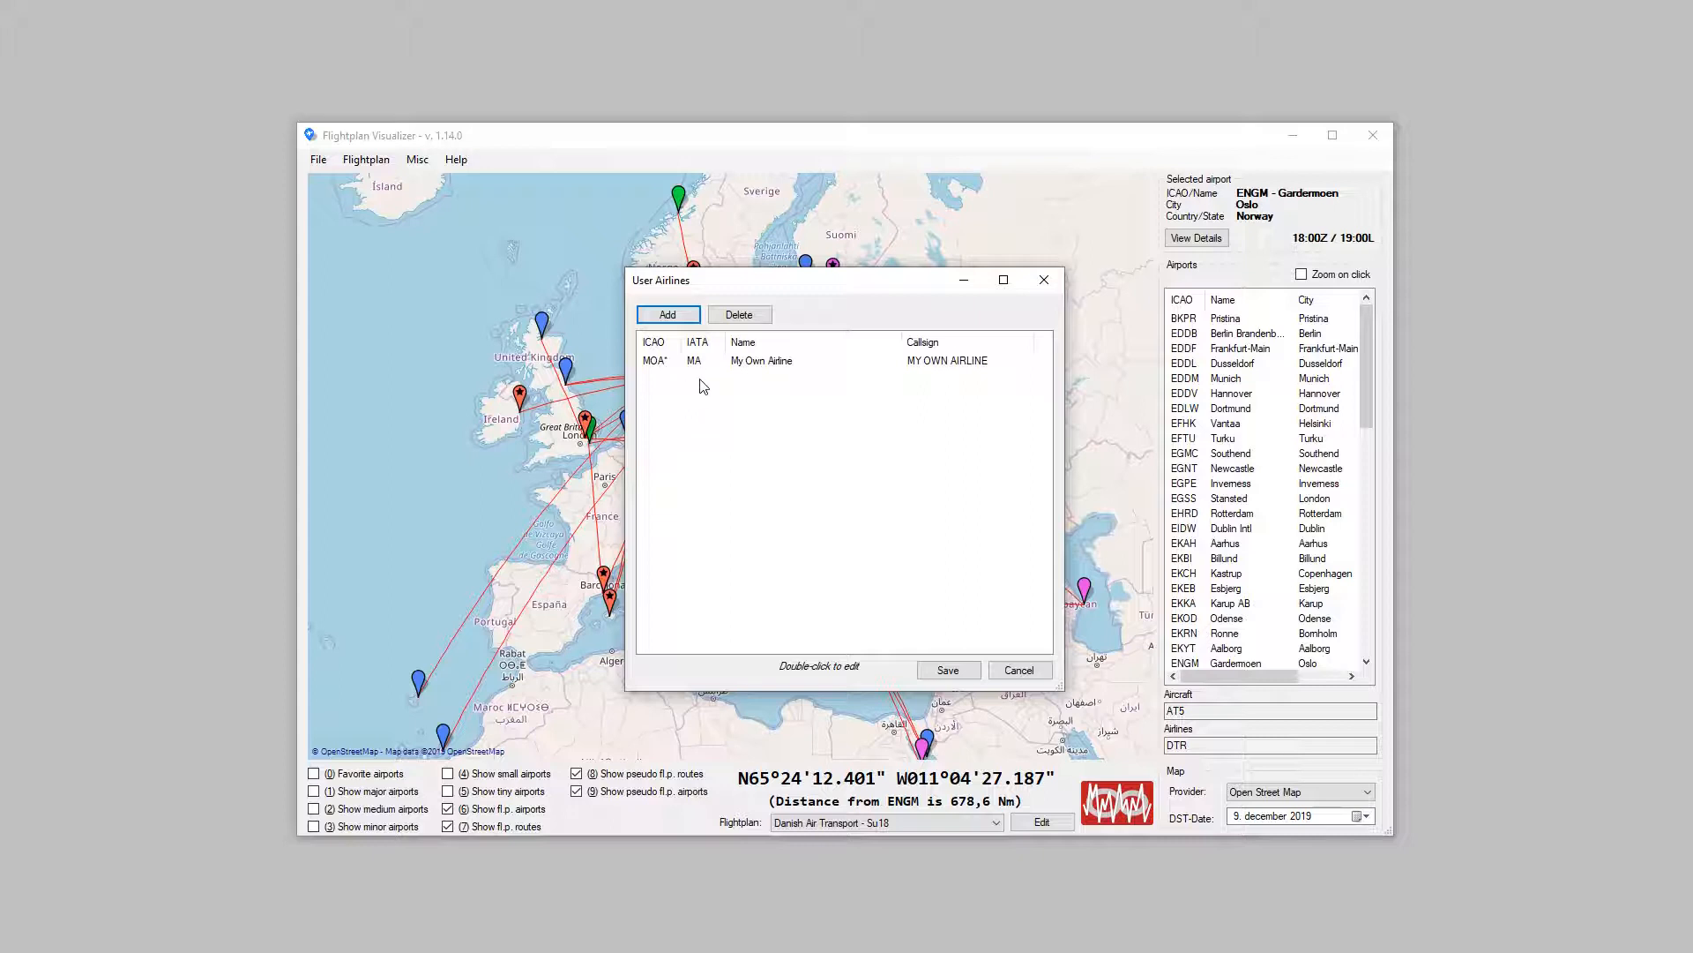
pyautogui.click(946, 672)
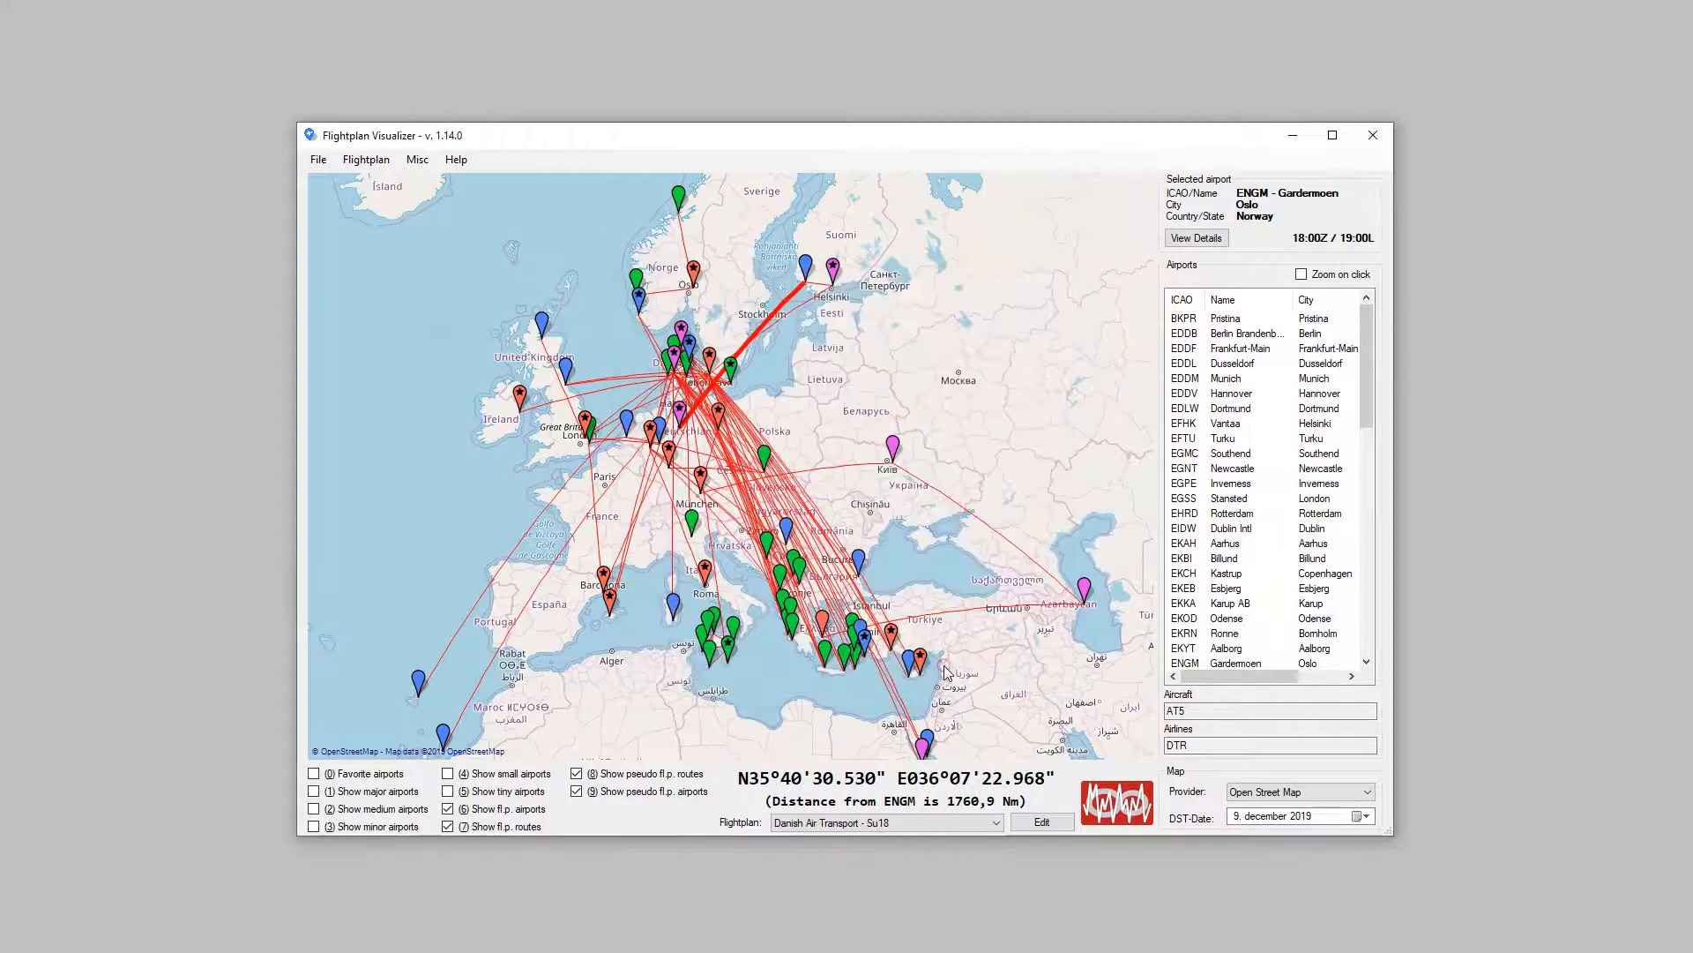
# Step: Open the flightplan archive AIG_Airblue_Winter_2019-2020.zip for import
pyautogui.click(382, 163)
pyautogui.click(394, 187)
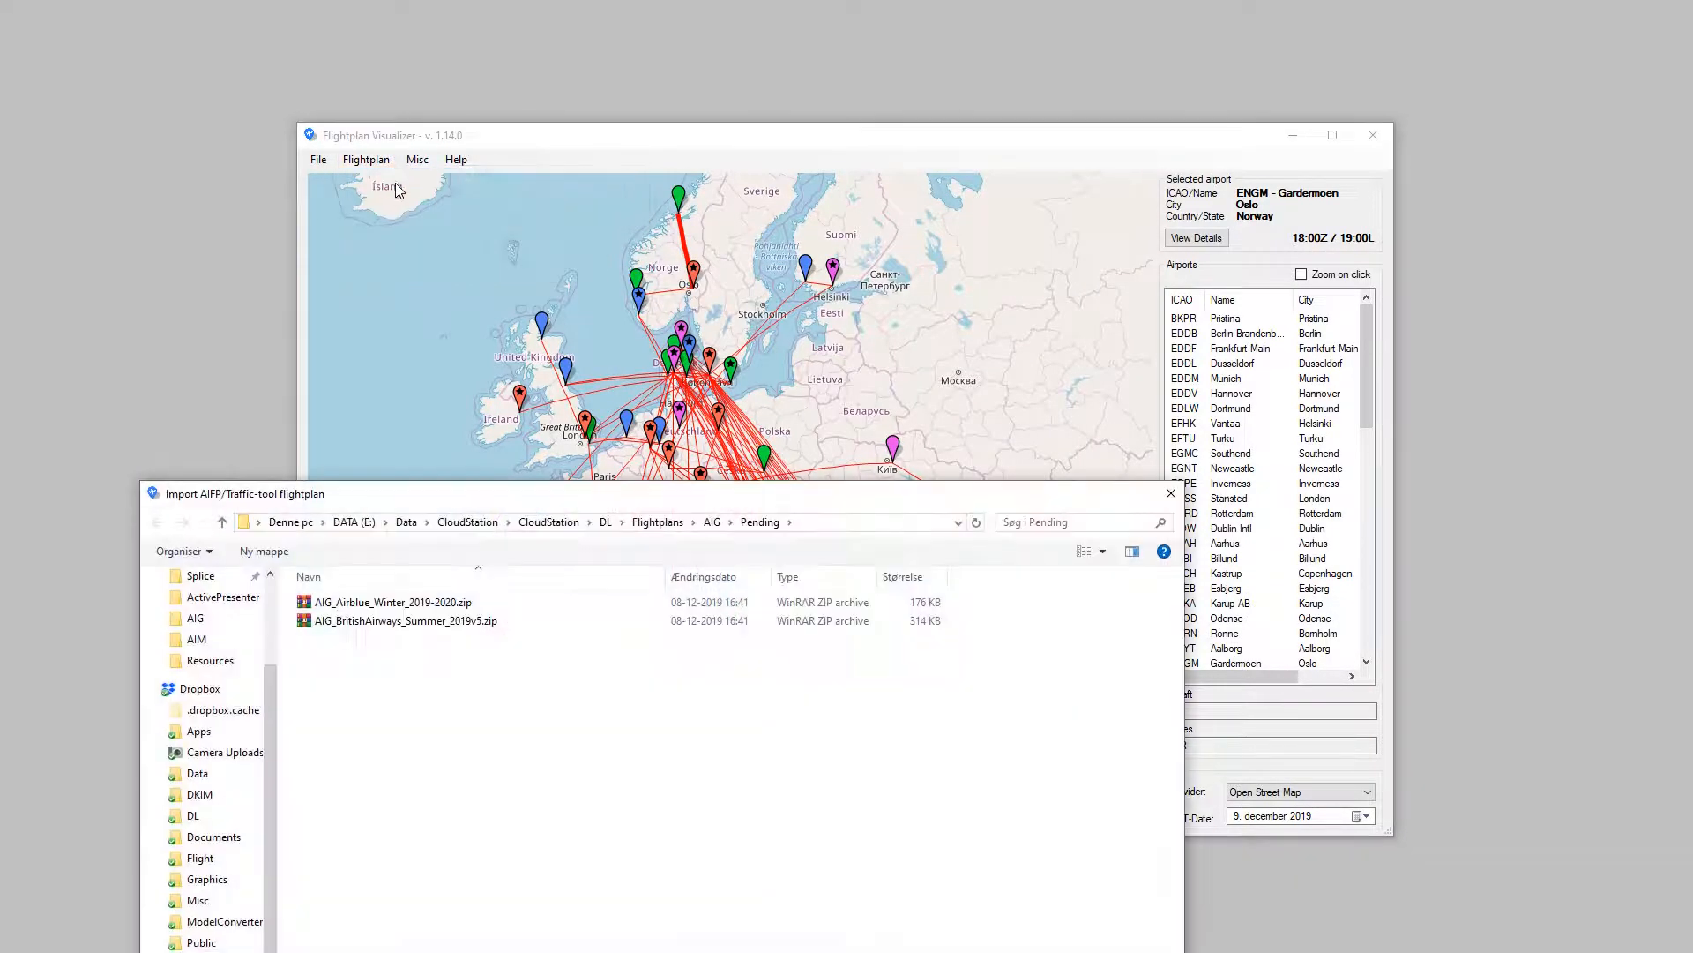
pyautogui.doubleClick(388, 602)
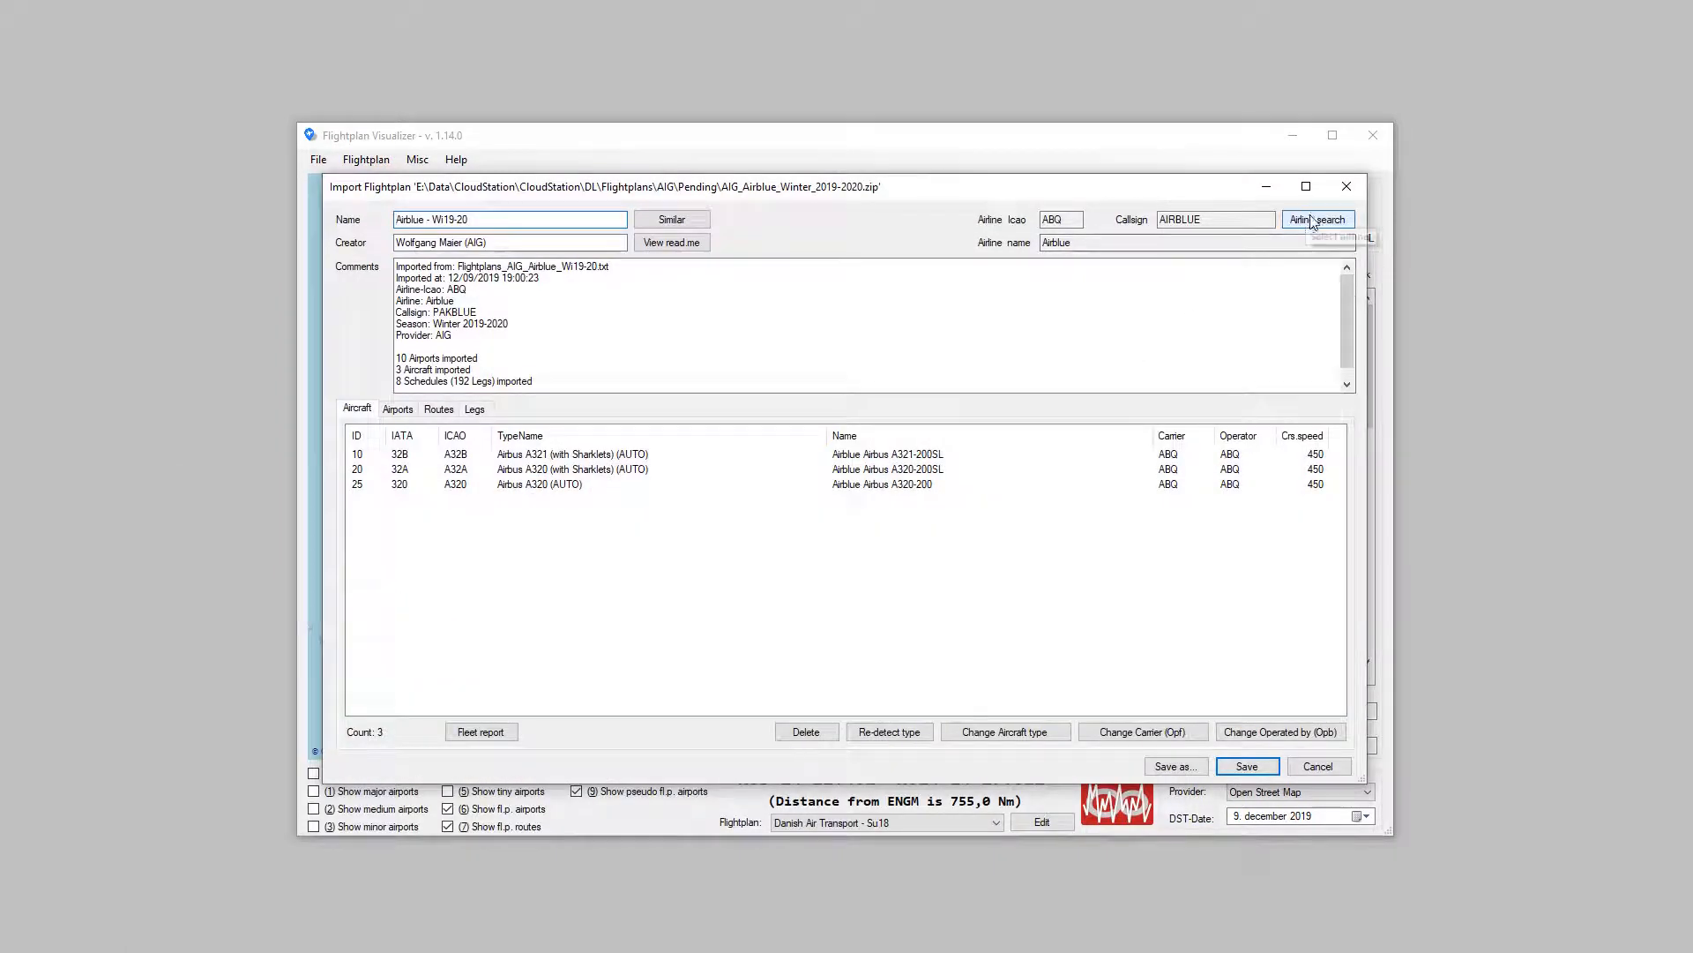
# Step: Search the airlines for MOA, assign My Own Airline to the flightplan and set it as carrier/operator of all aircraft
pyautogui.click(1323, 222)
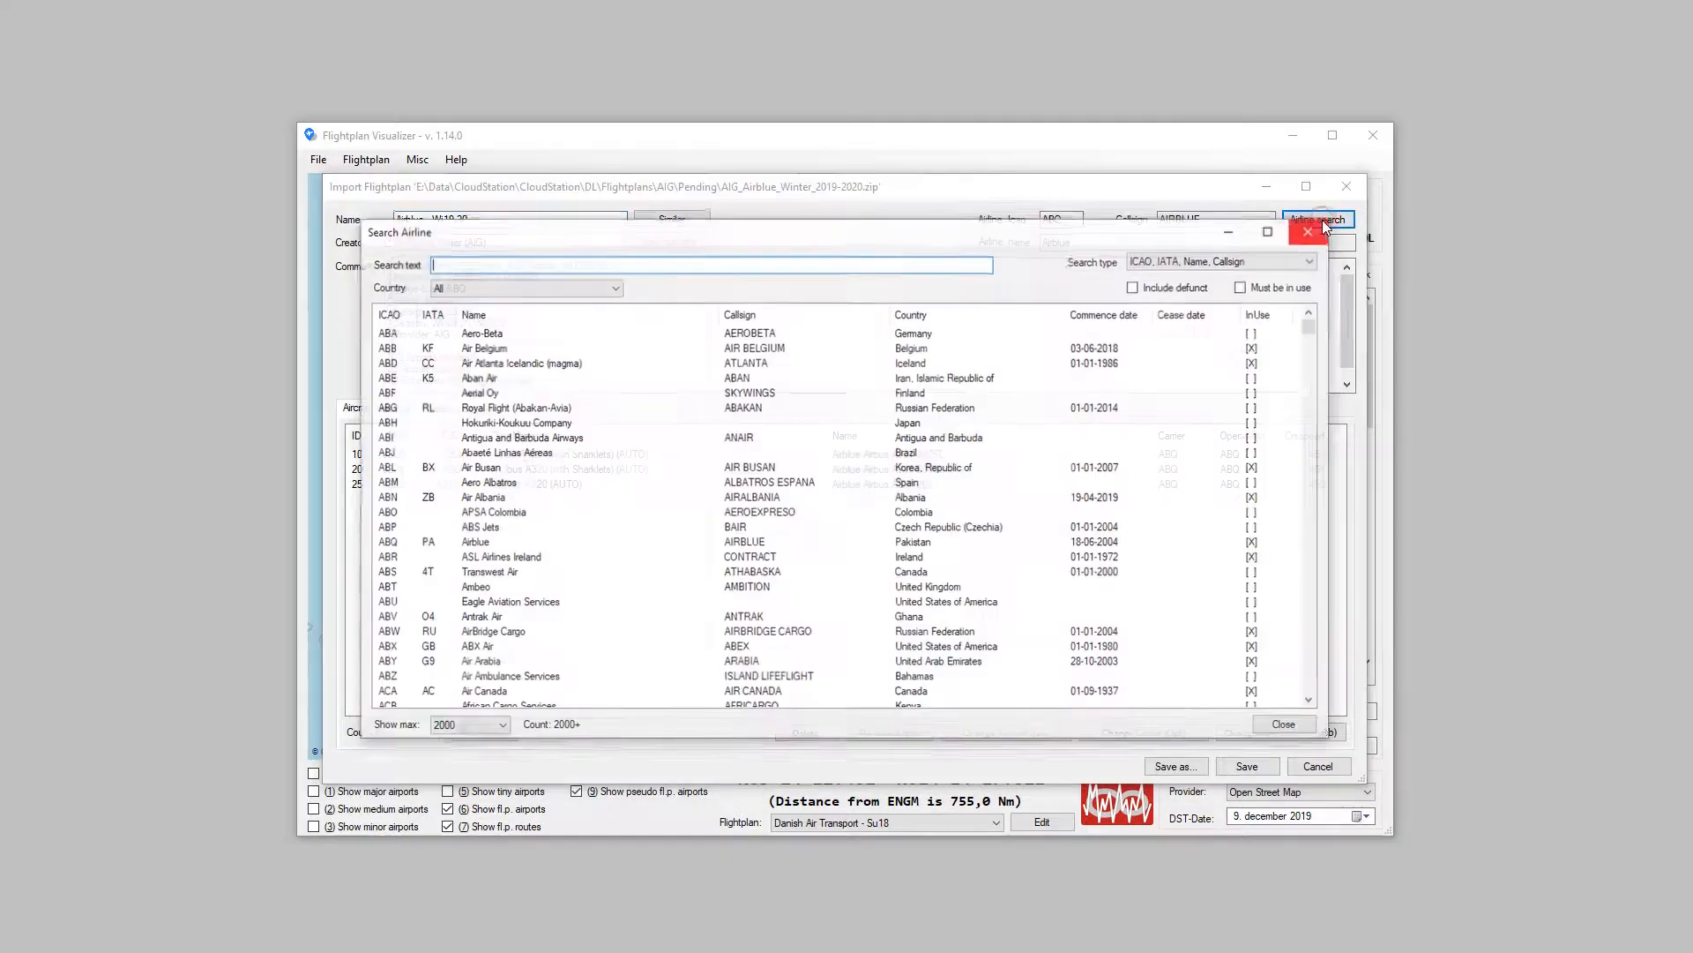
pyautogui.write('MAO')
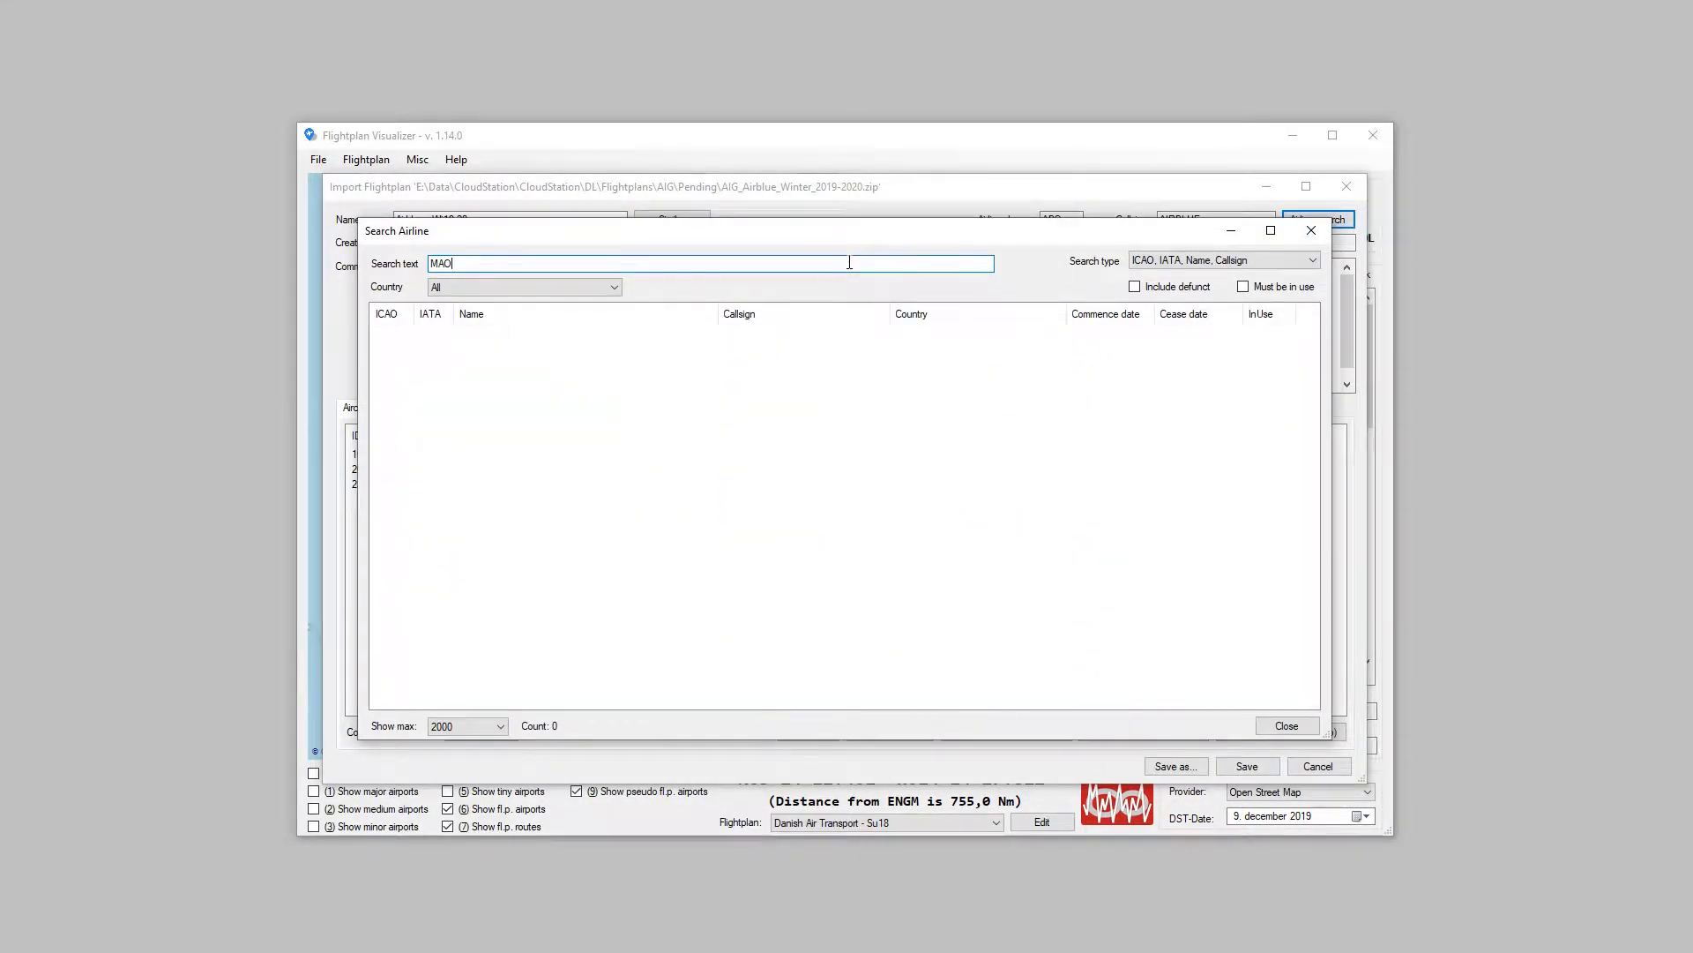
pyautogui.press('BackSpace')
pyautogui.press('BackSpace')
pyautogui.write('OA')
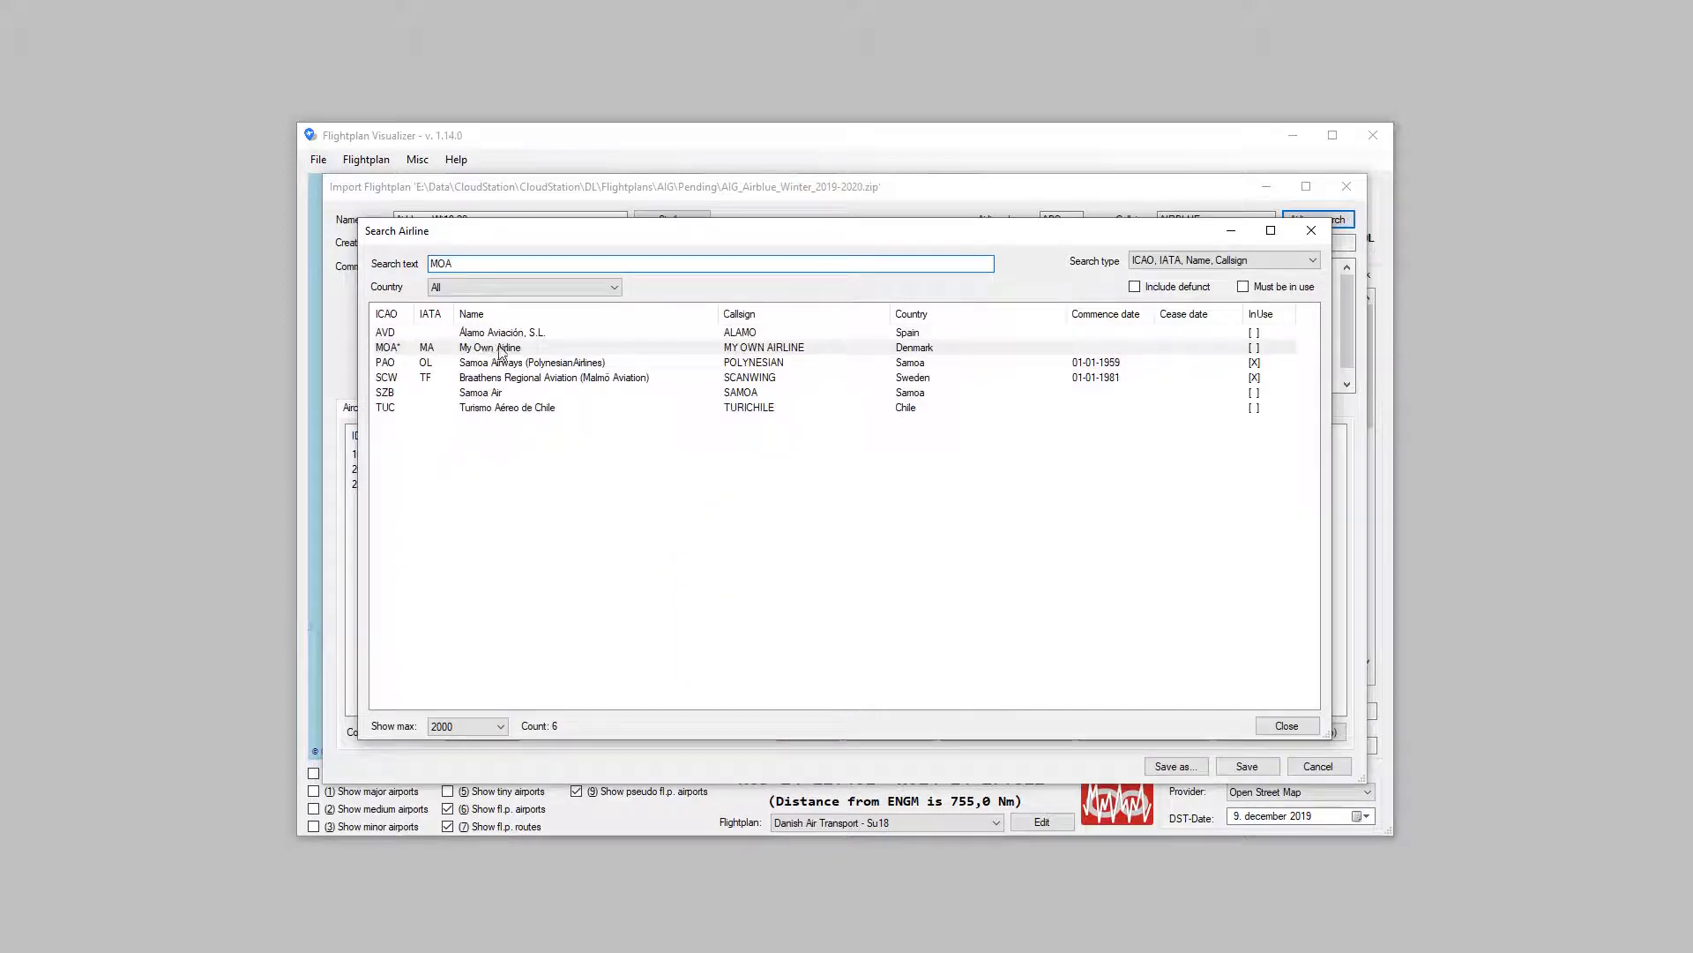
pyautogui.doubleClick(405, 348)
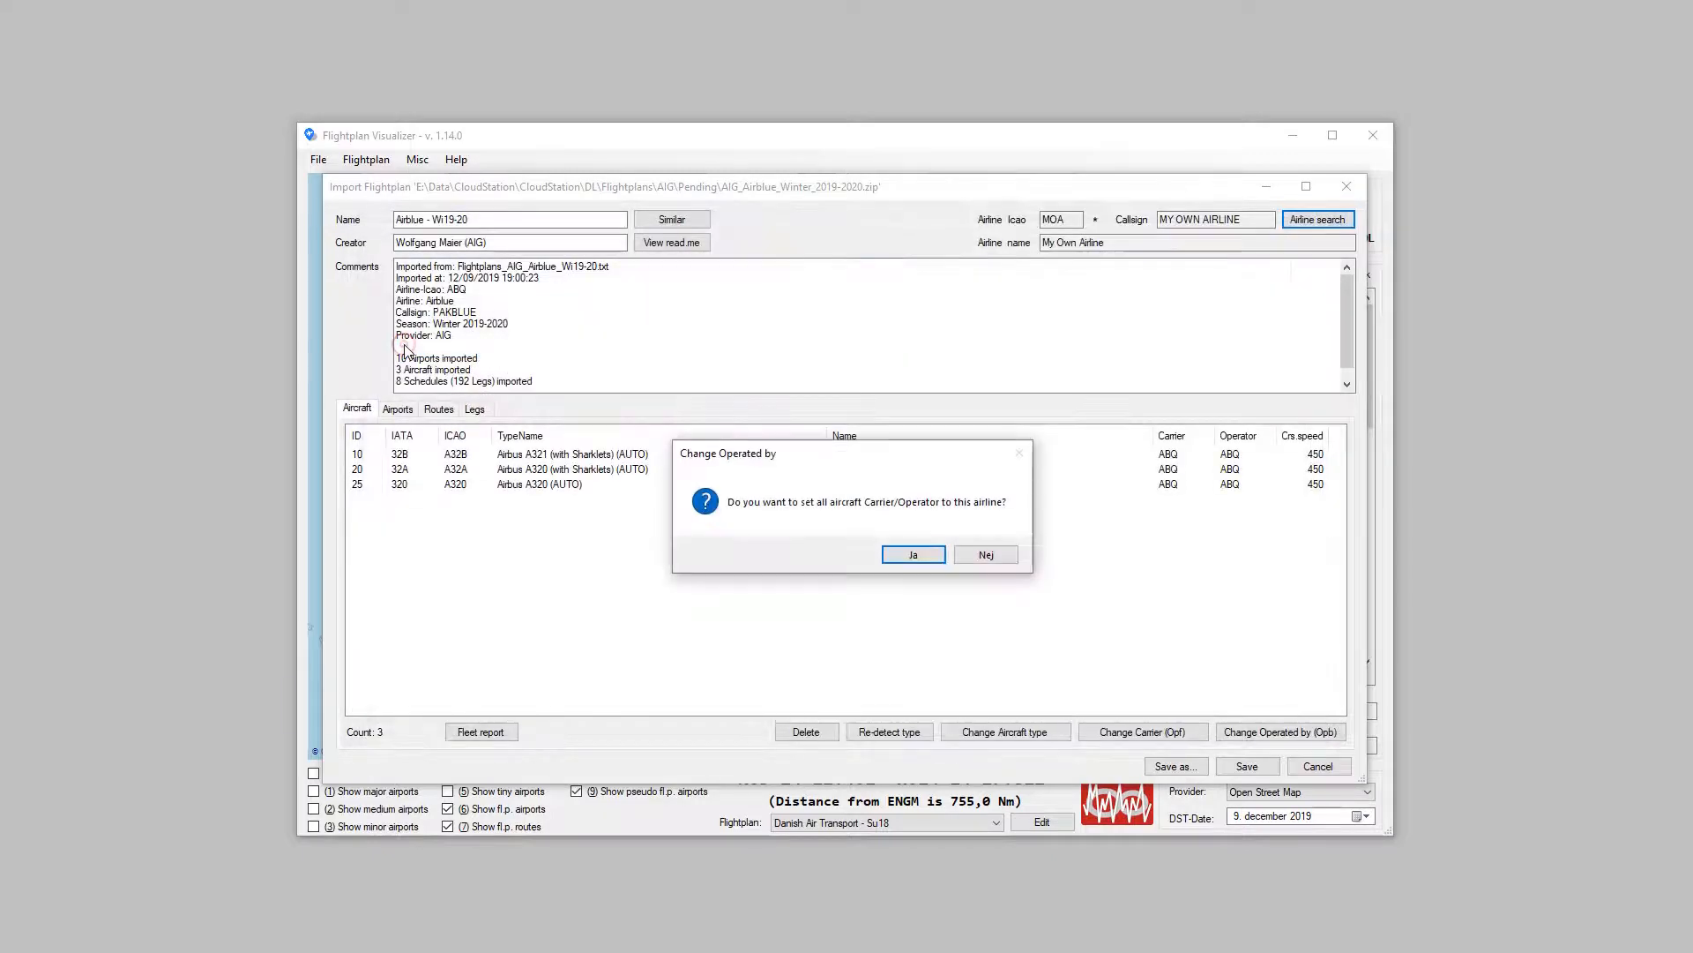
pyautogui.click(911, 555)
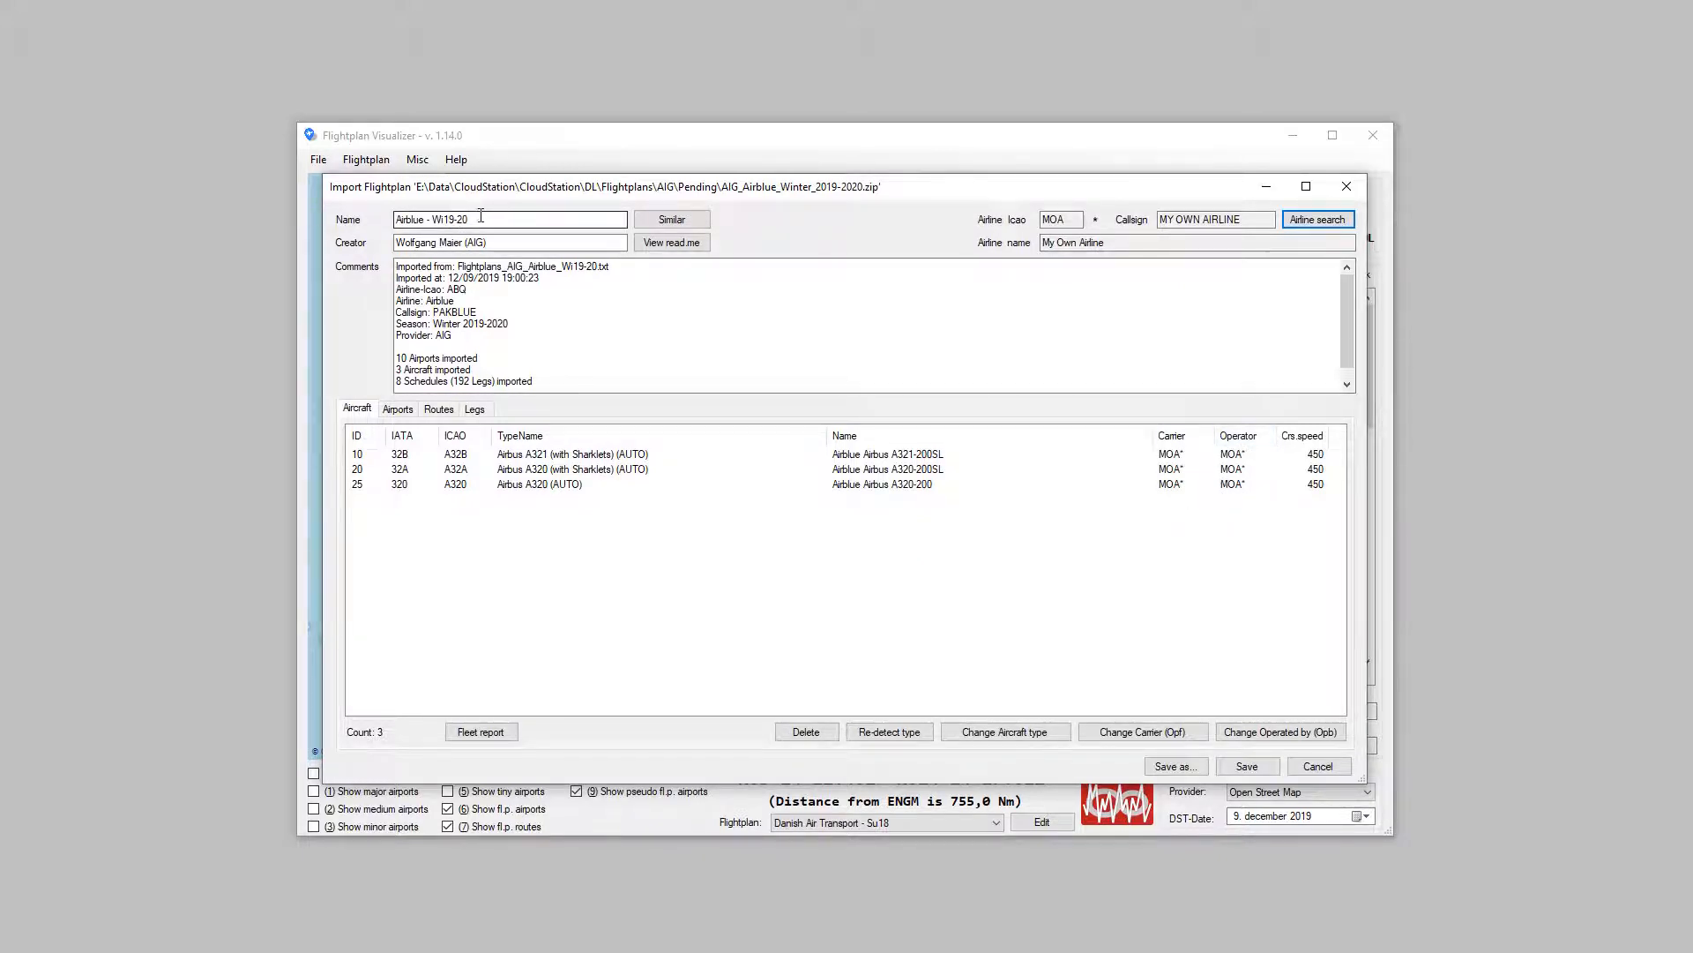
# Step: Rename the imported flightplan as XXXXX and save the import
pyautogui.moveTo(480, 216); pyautogui.dragTo(196, 207)
pyautogui.write('XXXXX')
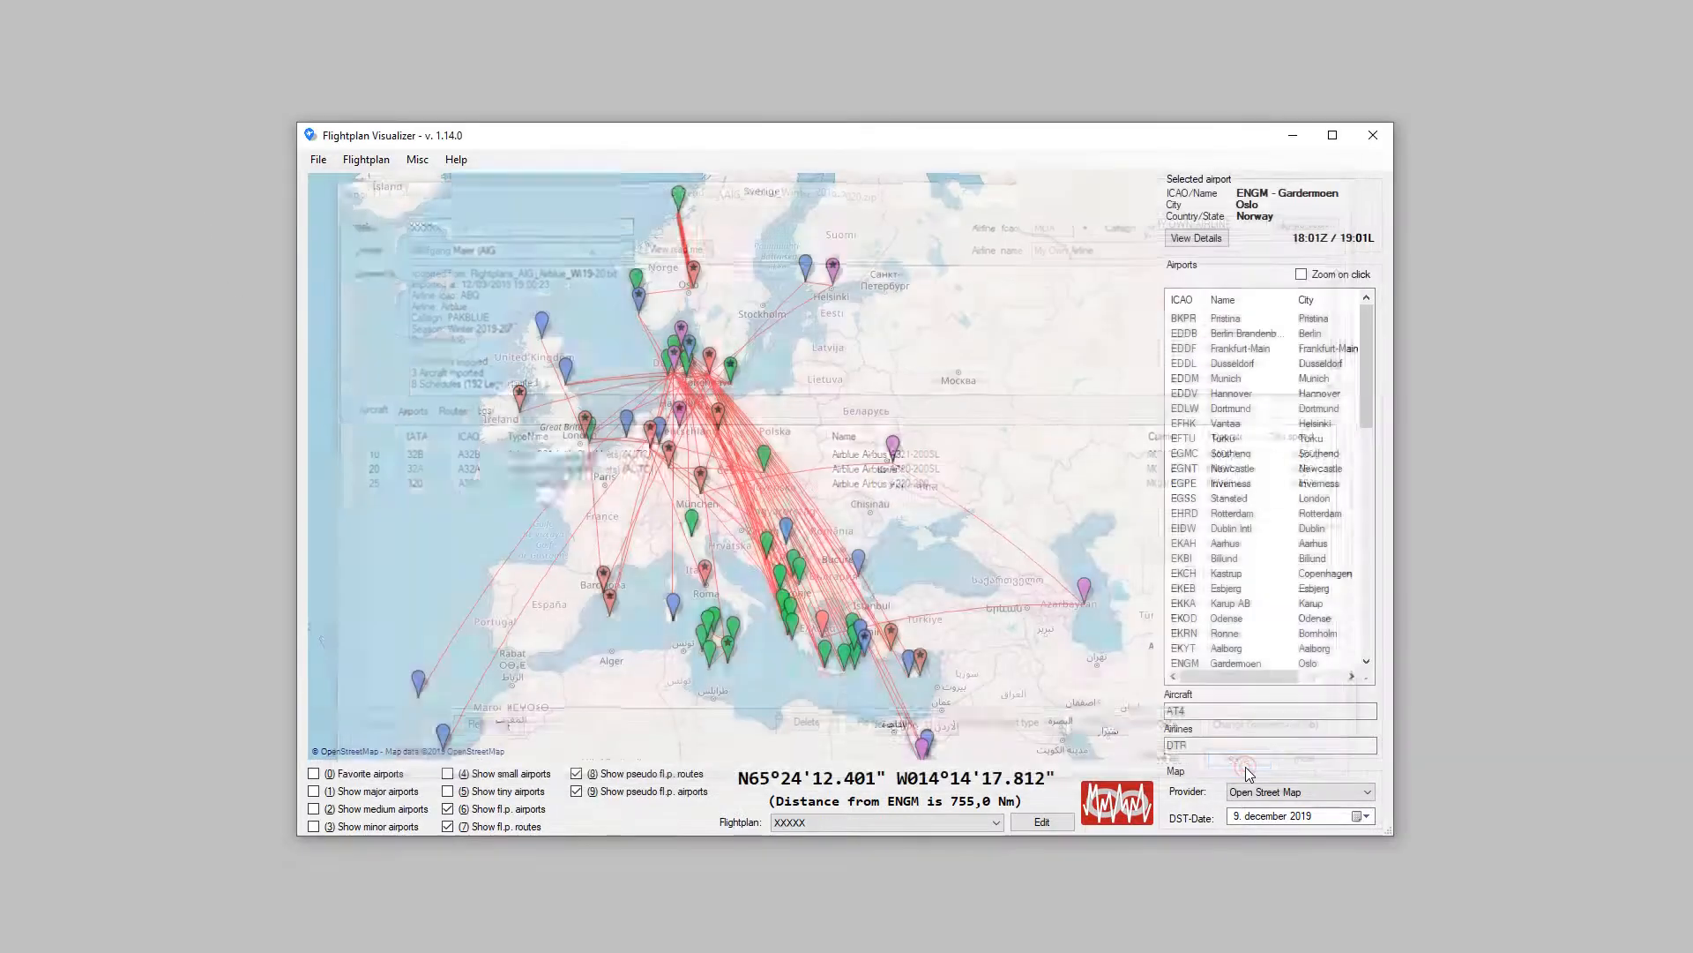
pyautogui.click(1247, 765)
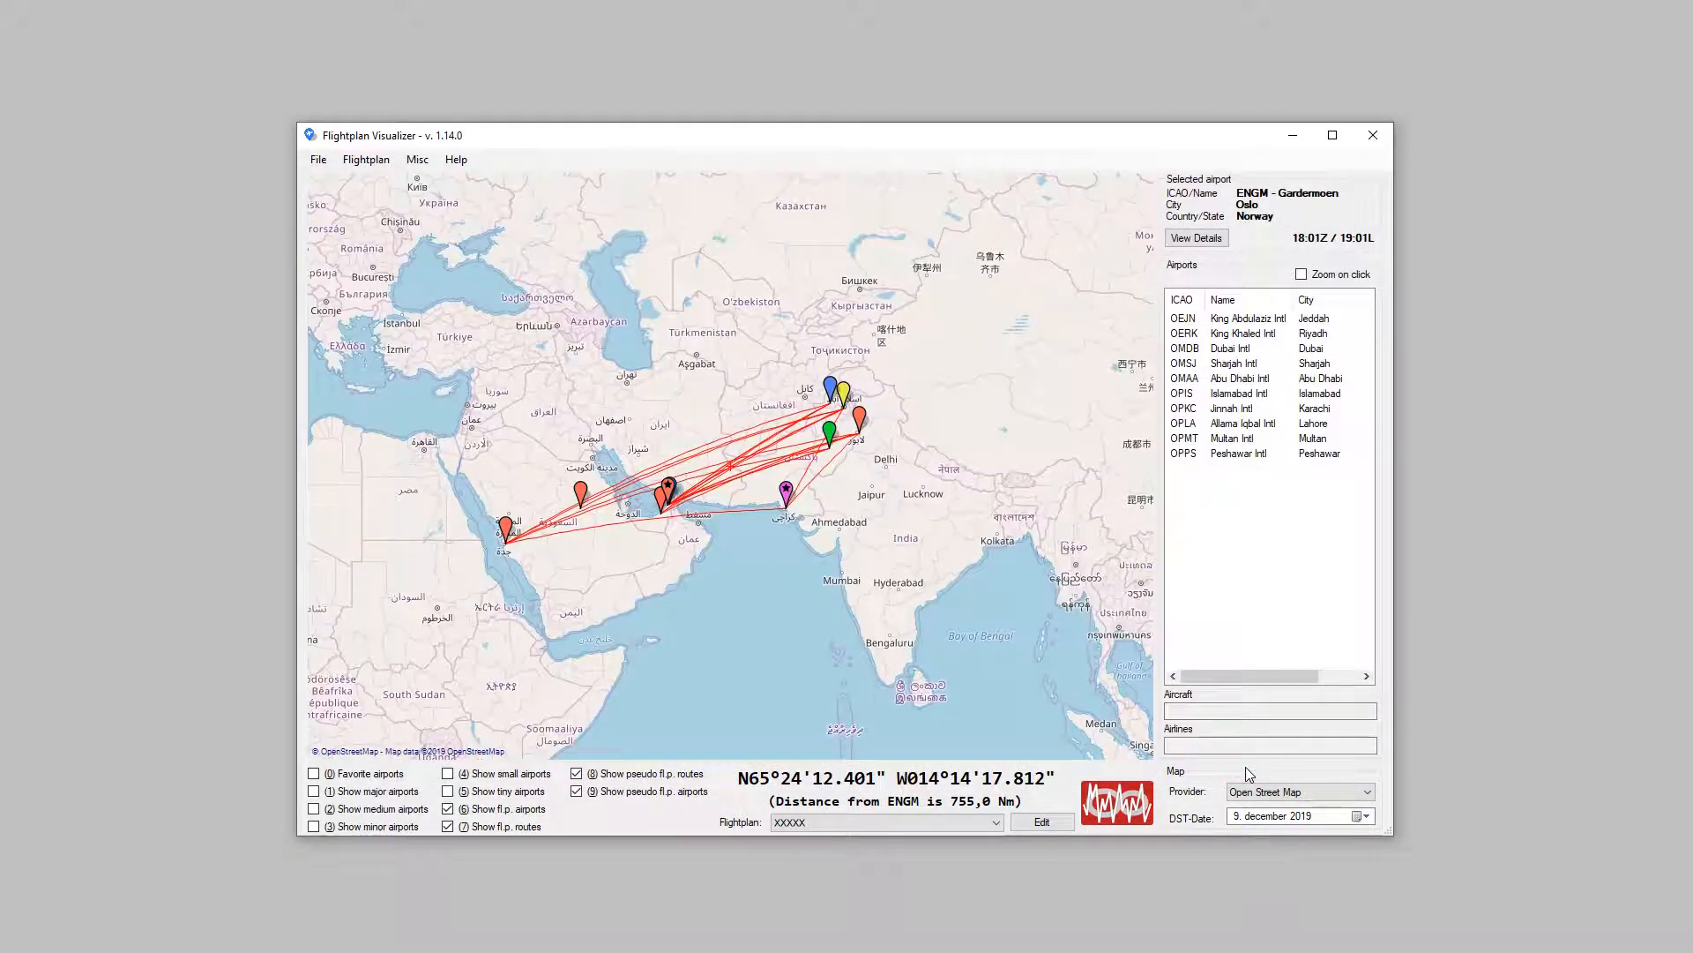
# Step: View the route info for OEJN-OPPS and the leg details of its first flight 0671 to check the airline, and close both
pyautogui.moveTo(726, 538)
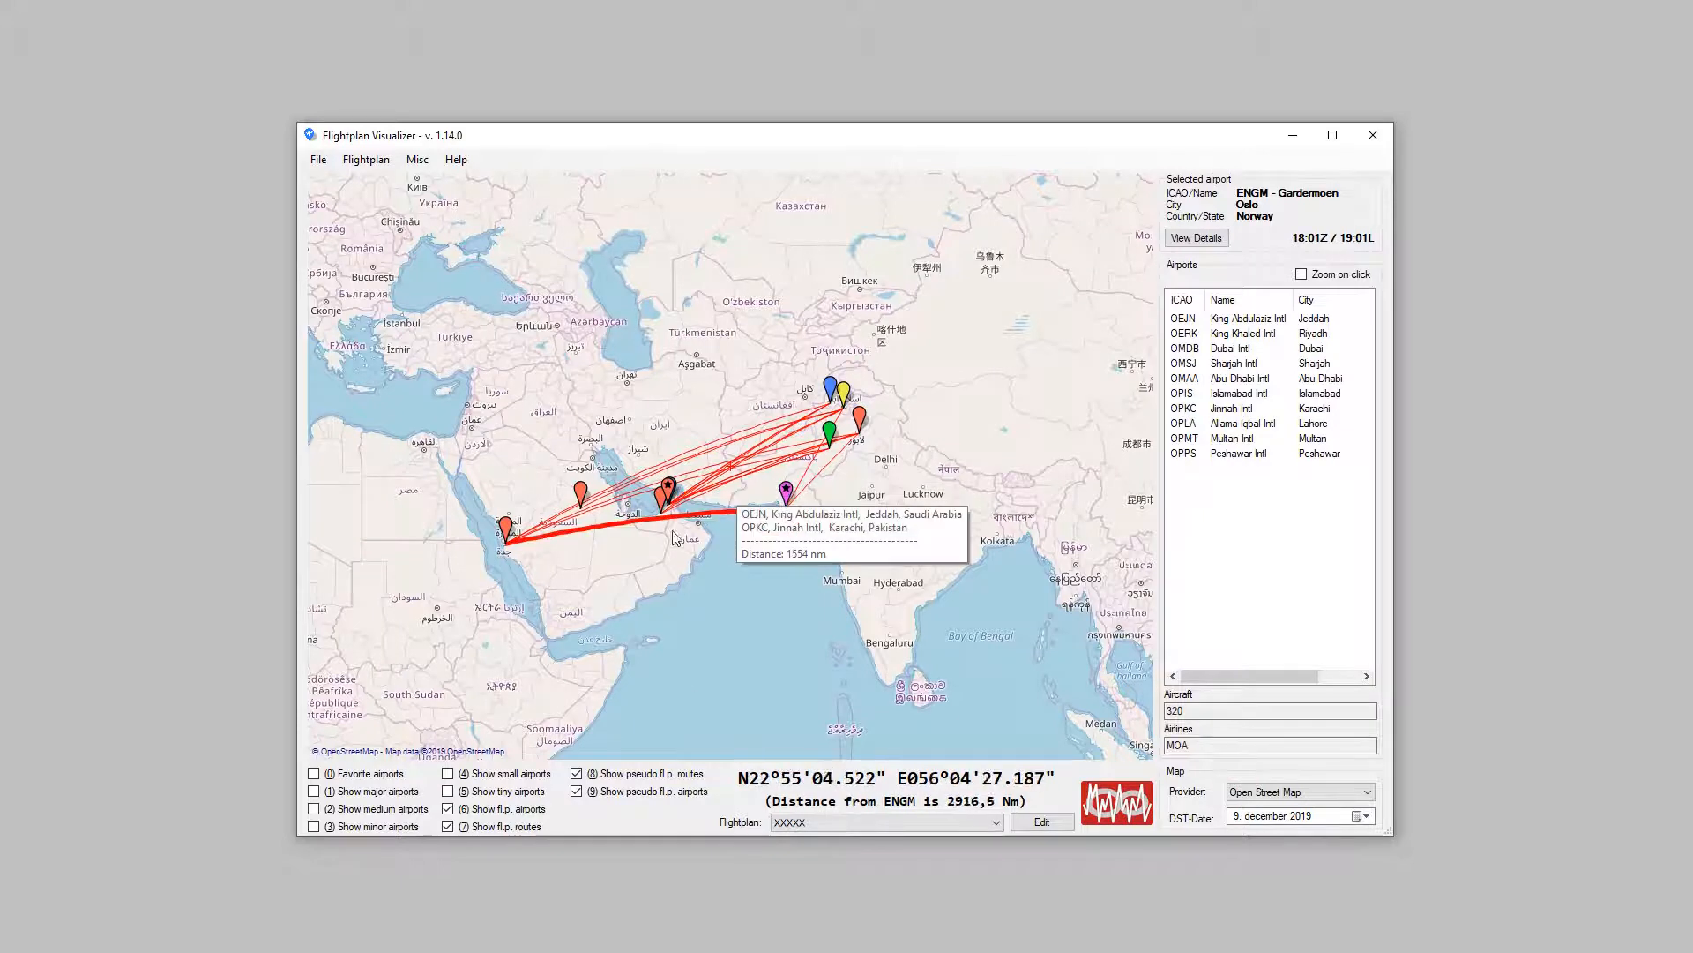
pyautogui.rightClick(680, 452)
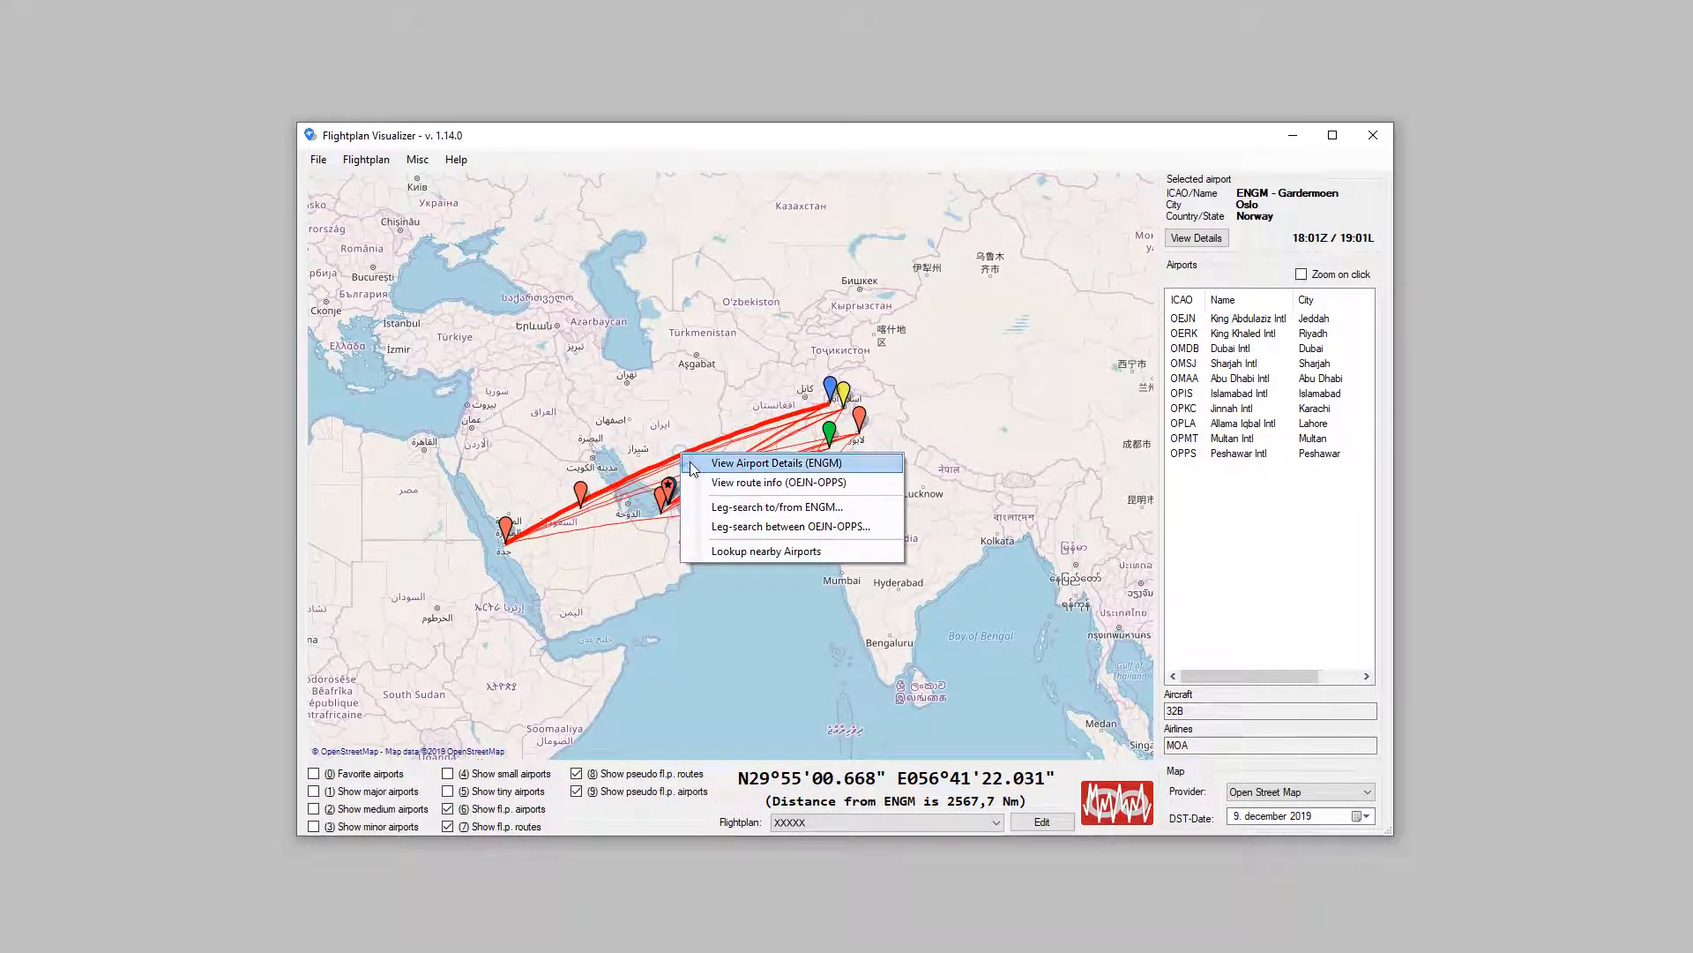
pyautogui.click(697, 482)
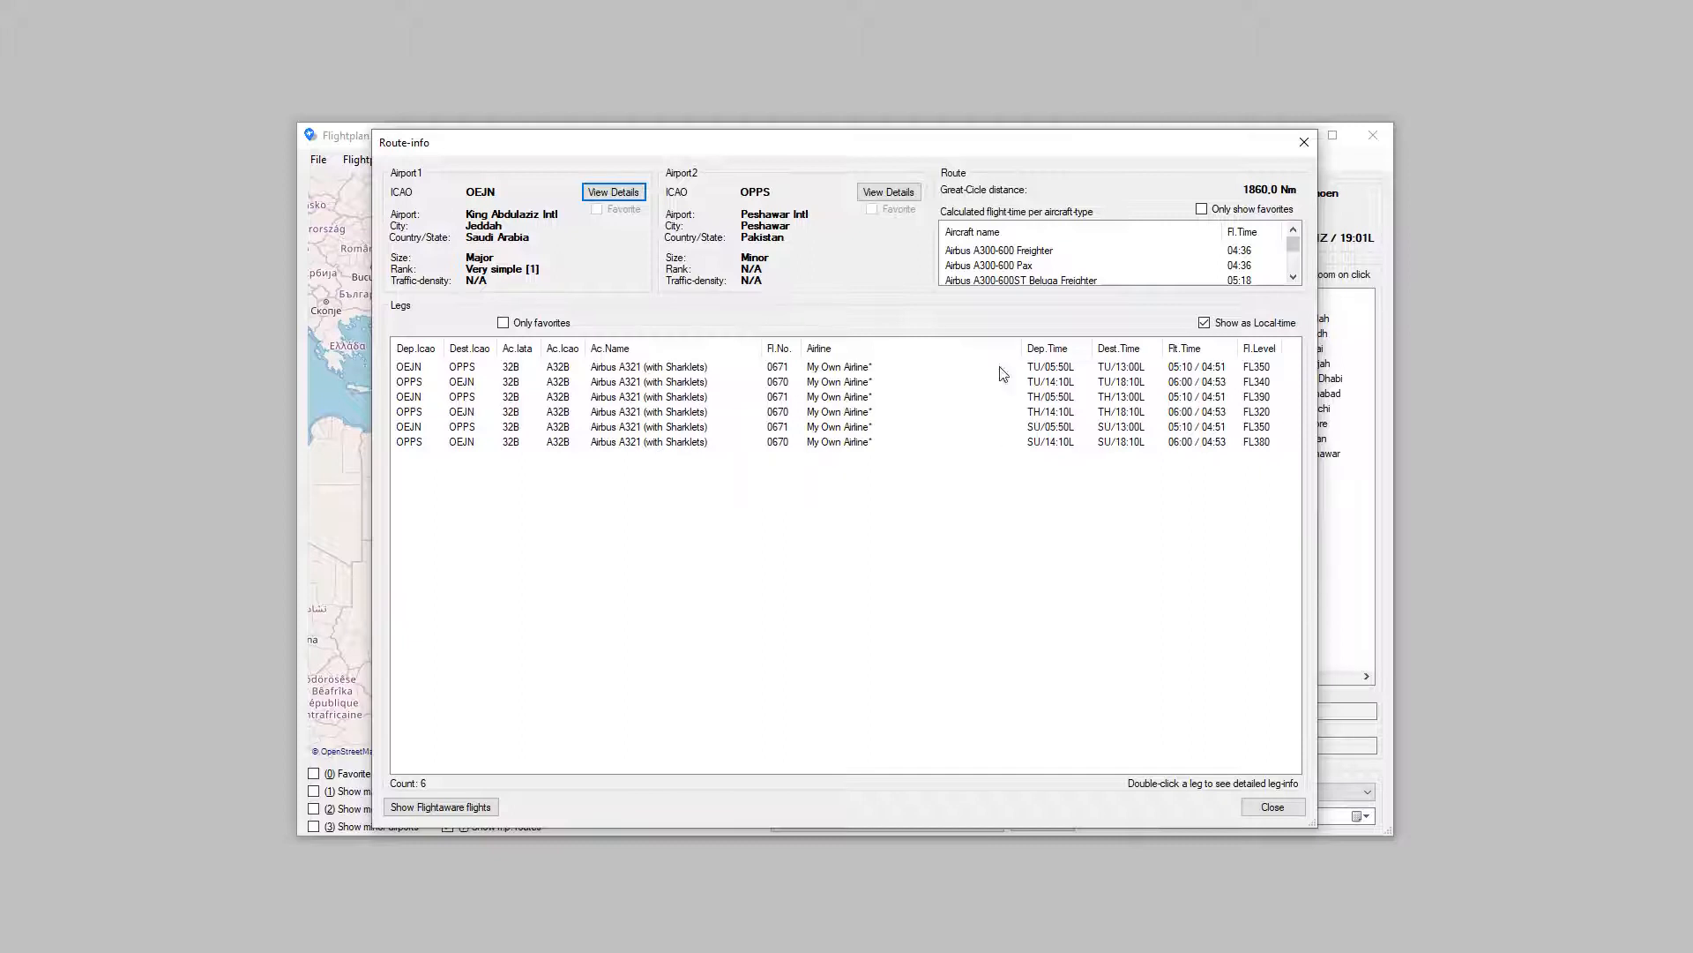
pyautogui.doubleClick(866, 373)
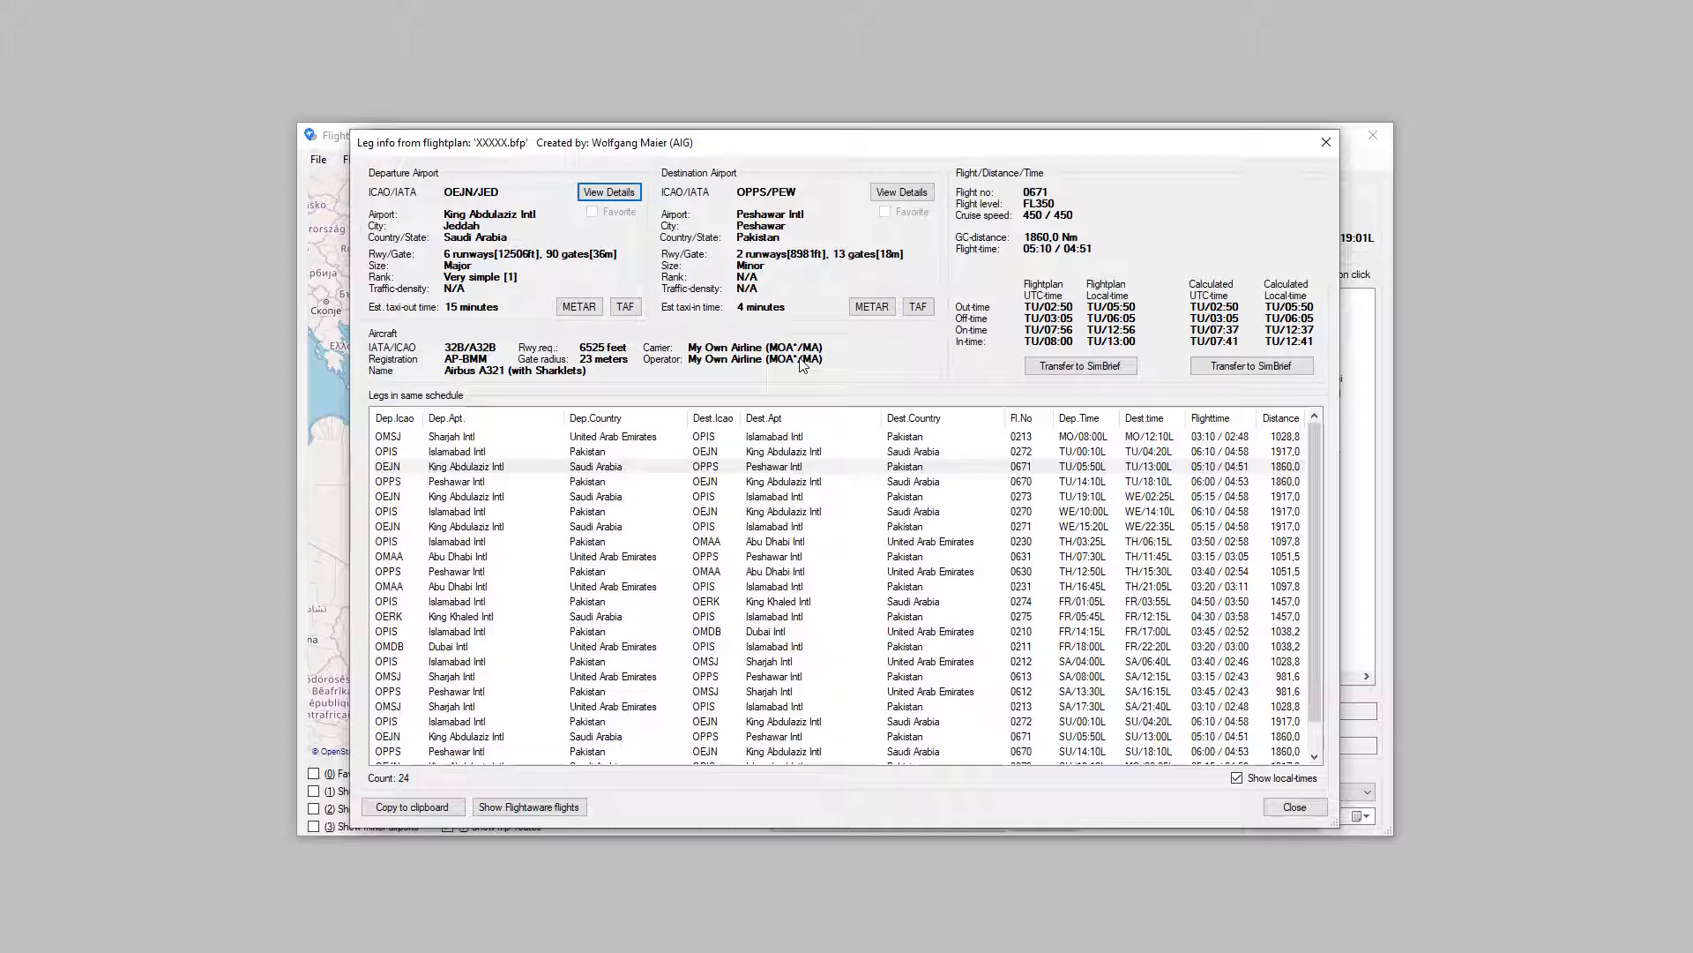
pyautogui.click(1281, 806)
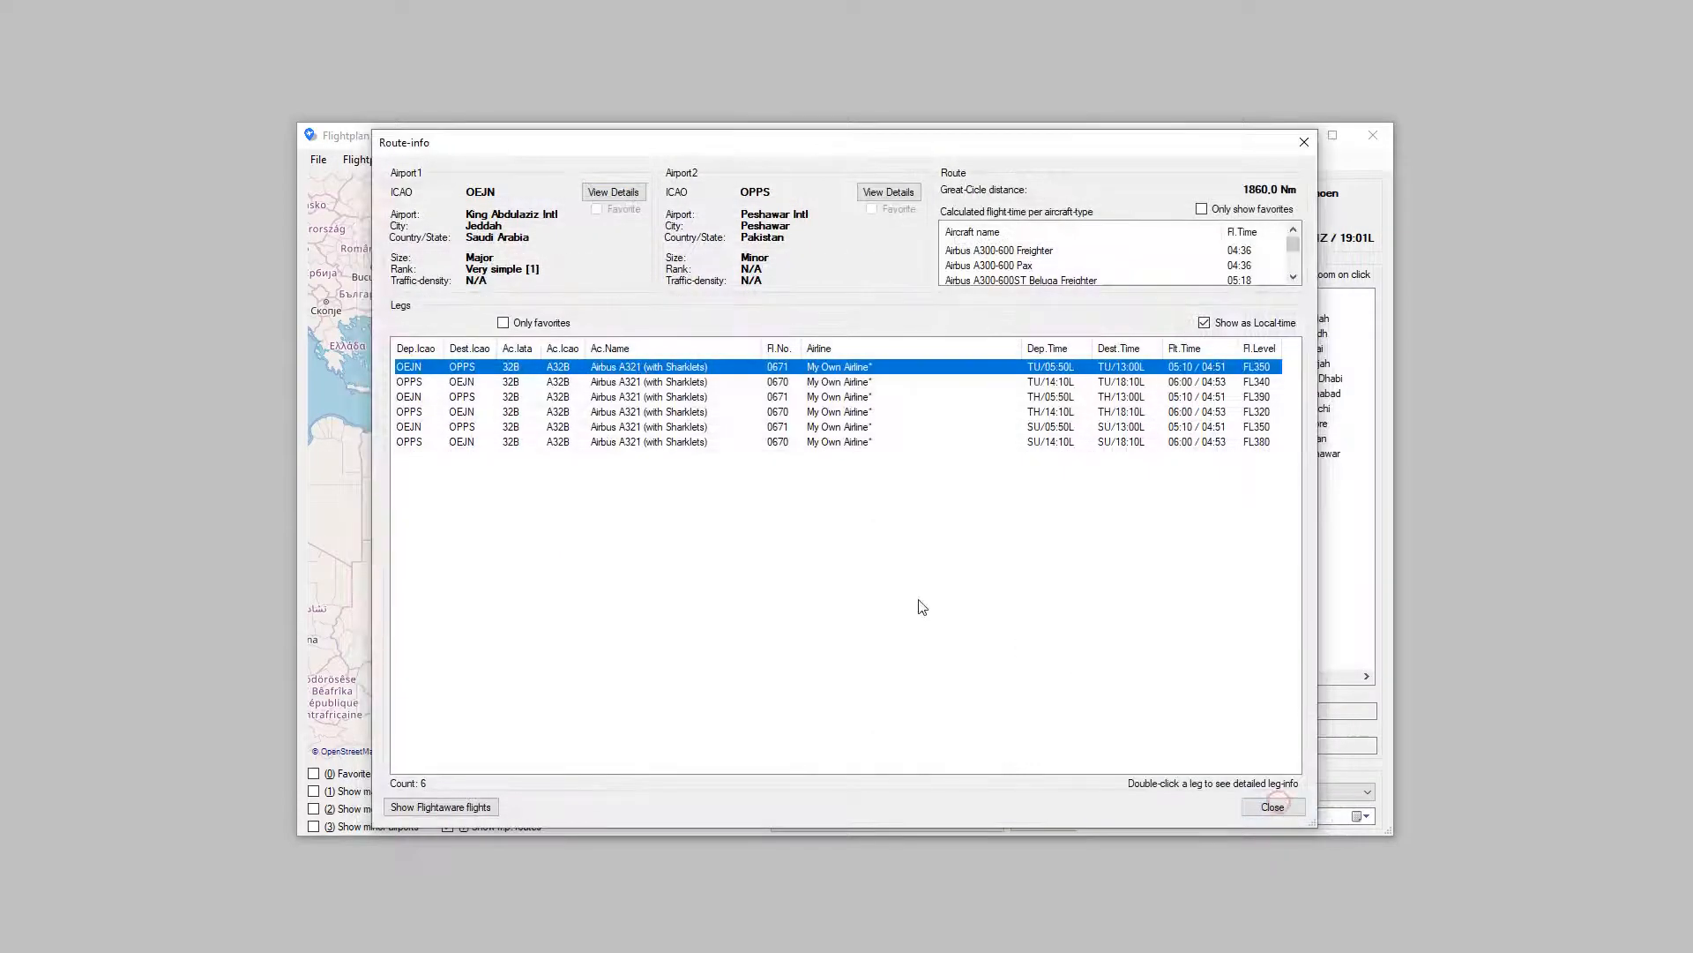
pyautogui.click(1273, 806)
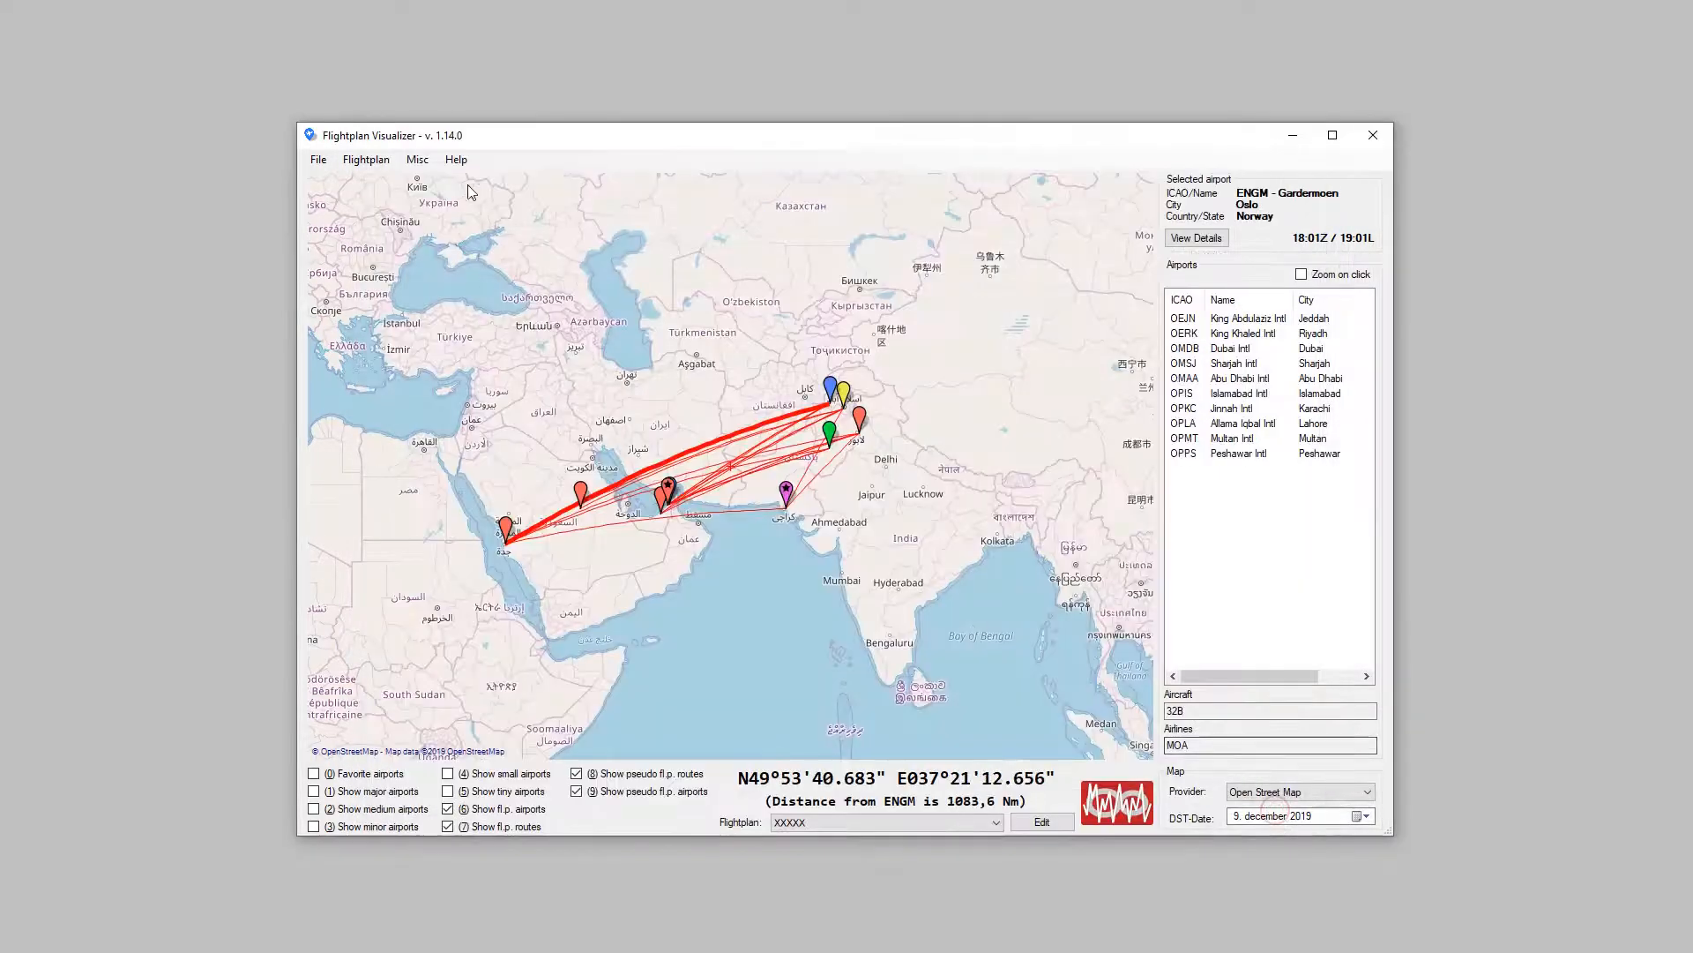
# Step: Delete My Own Airline from the user airlines and save the list
pyautogui.click(391, 162)
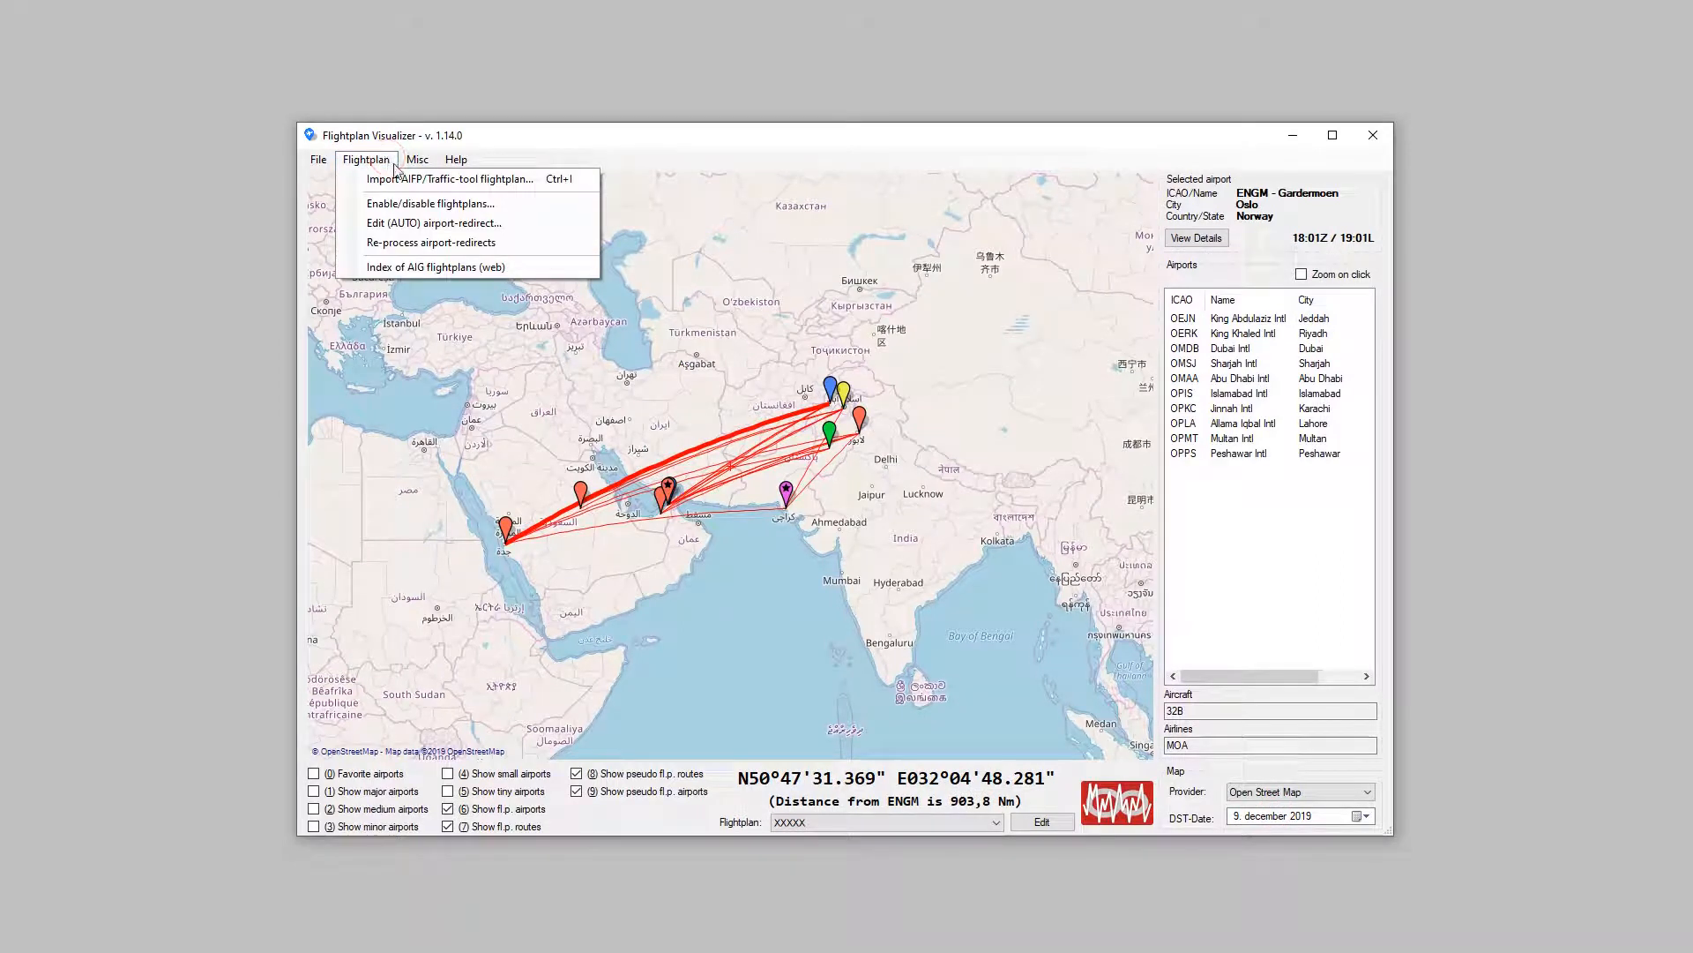
pyautogui.moveTo(418, 159)
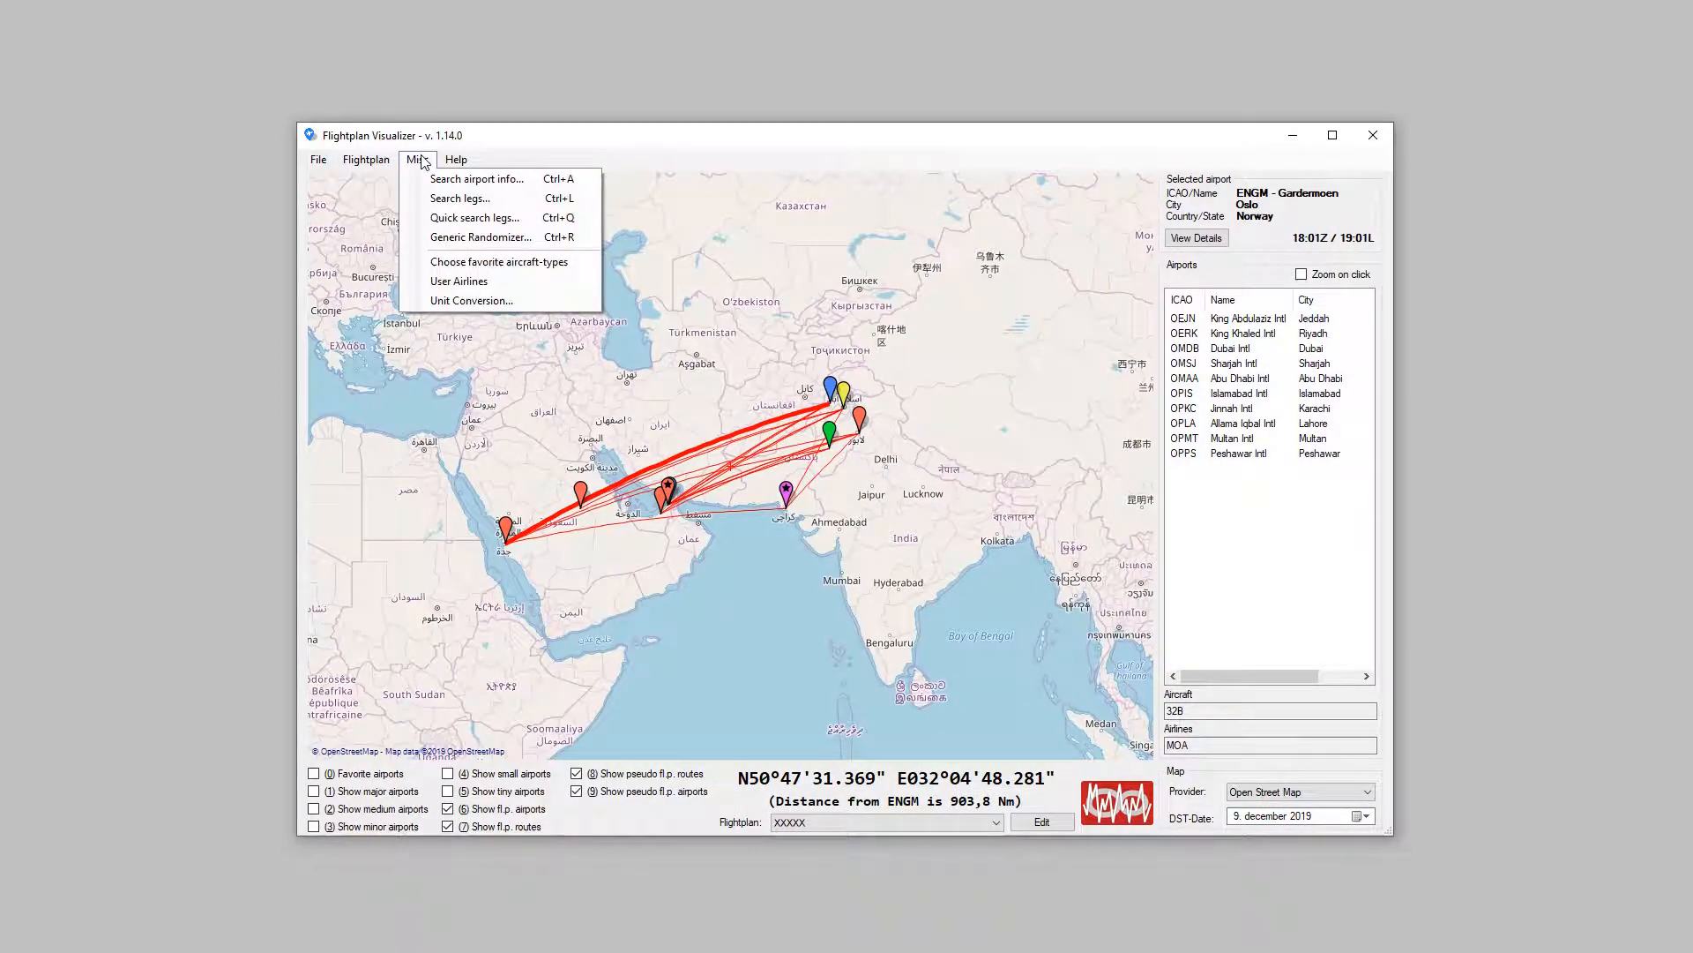
pyautogui.click(468, 284)
pyautogui.click(760, 362)
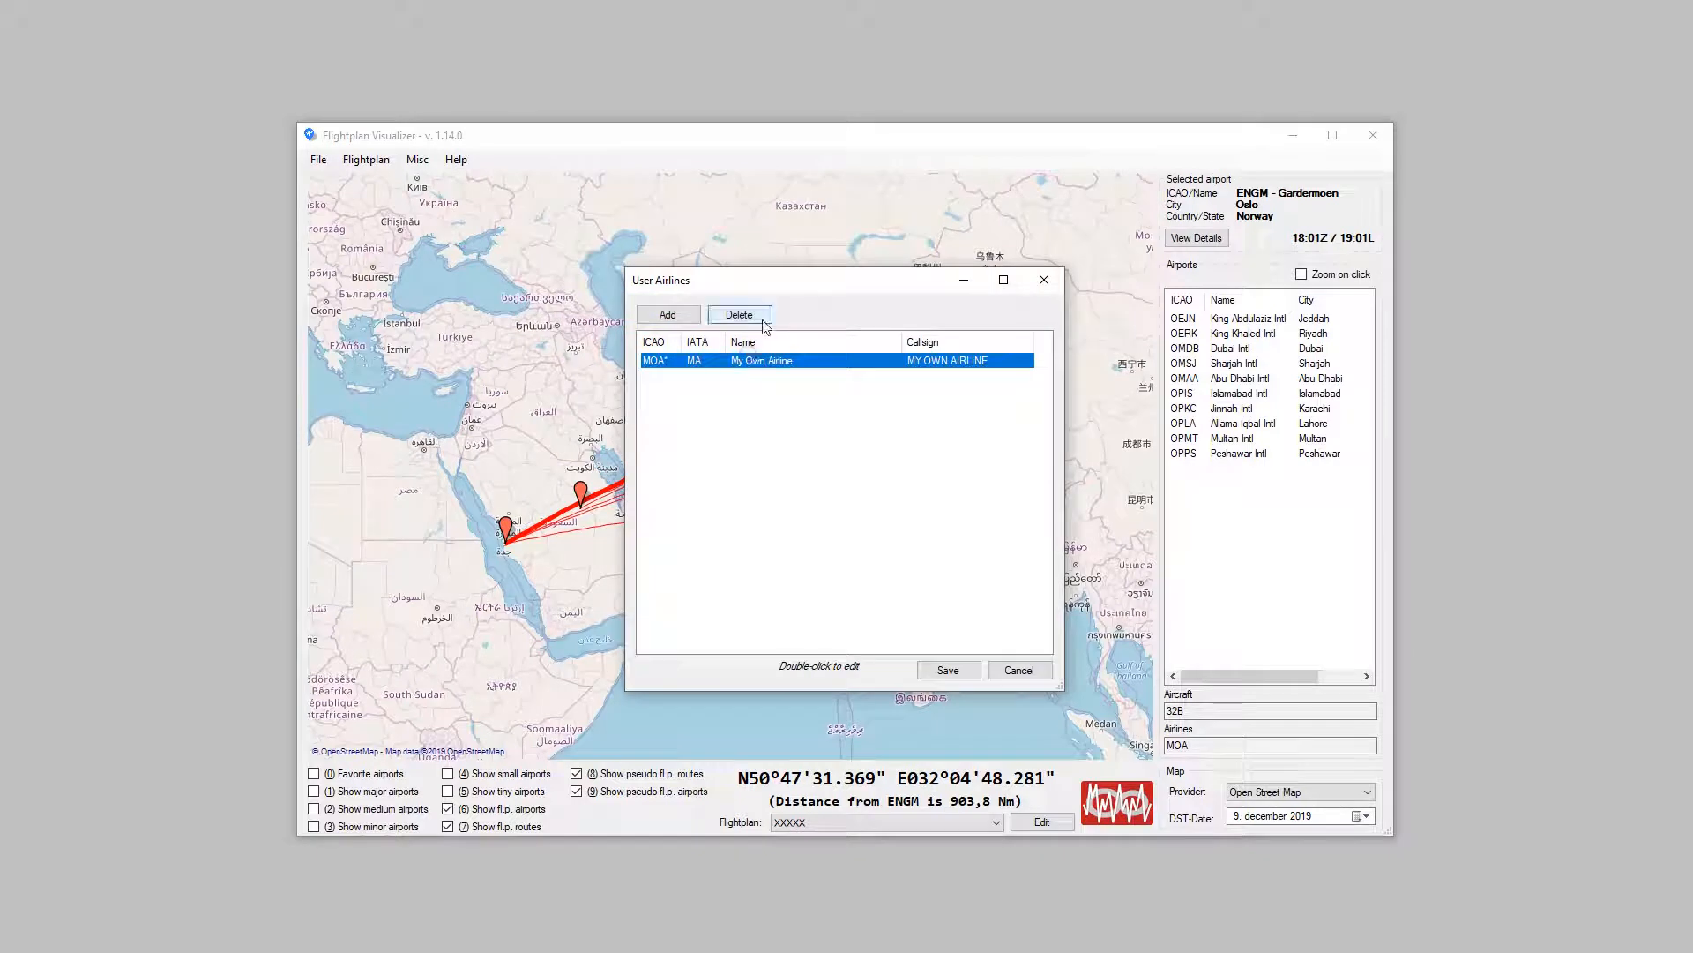
pyautogui.click(754, 318)
pyautogui.click(922, 548)
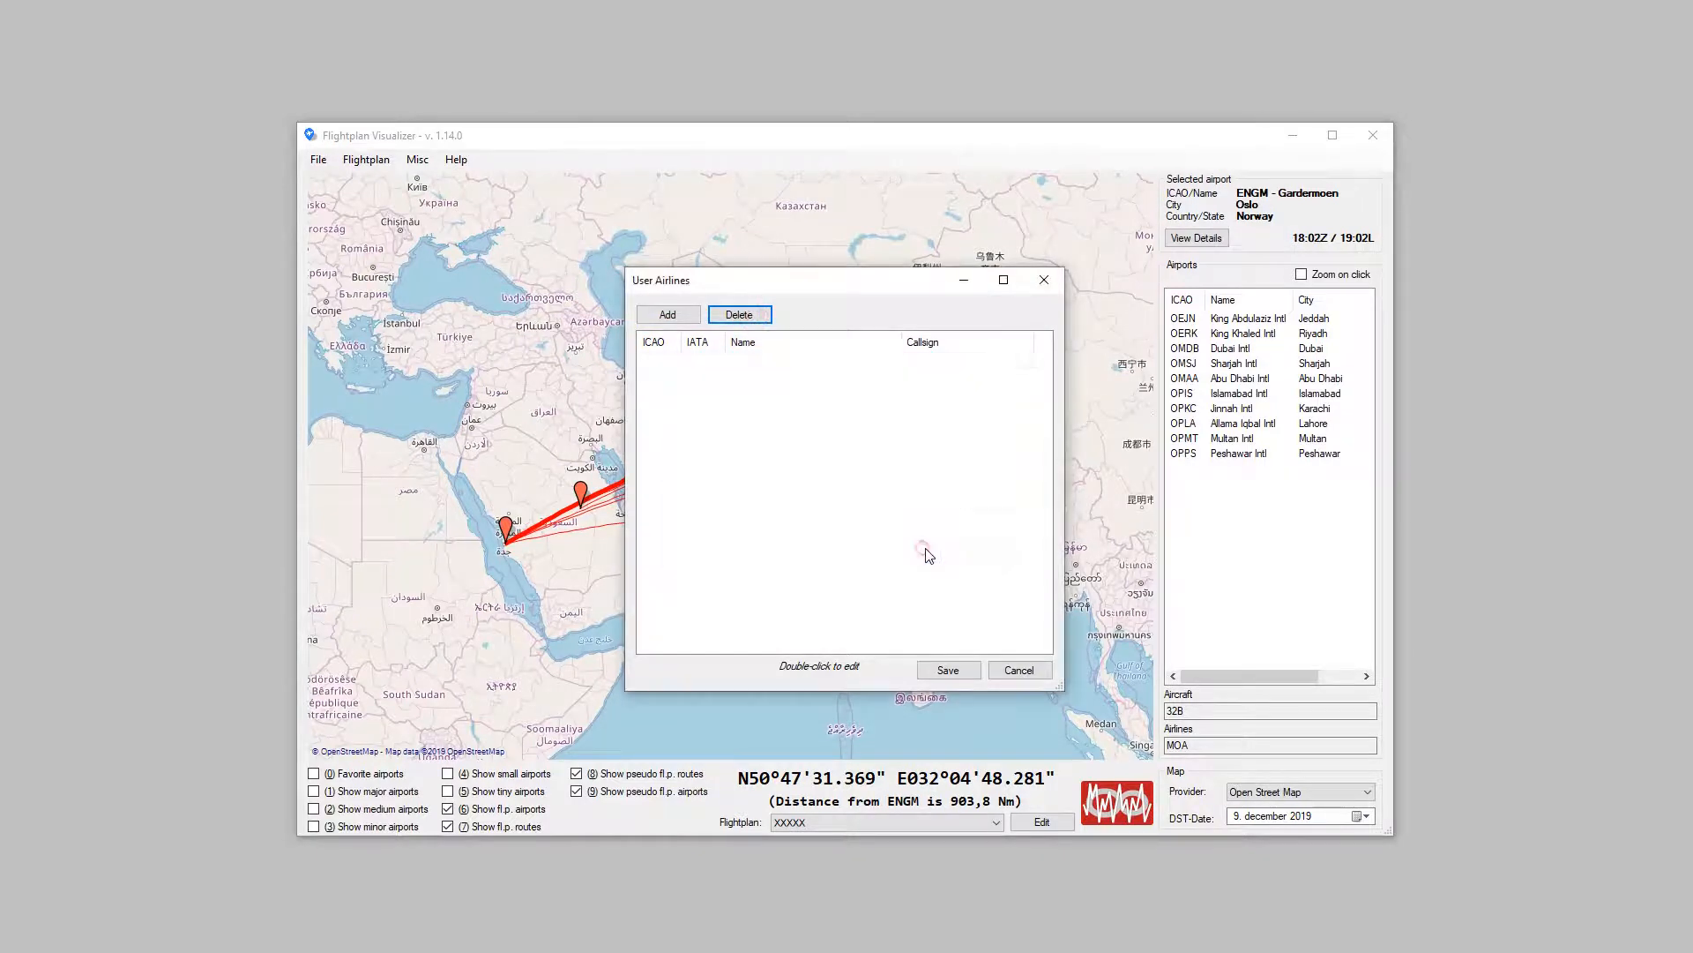
pyautogui.click(961, 673)
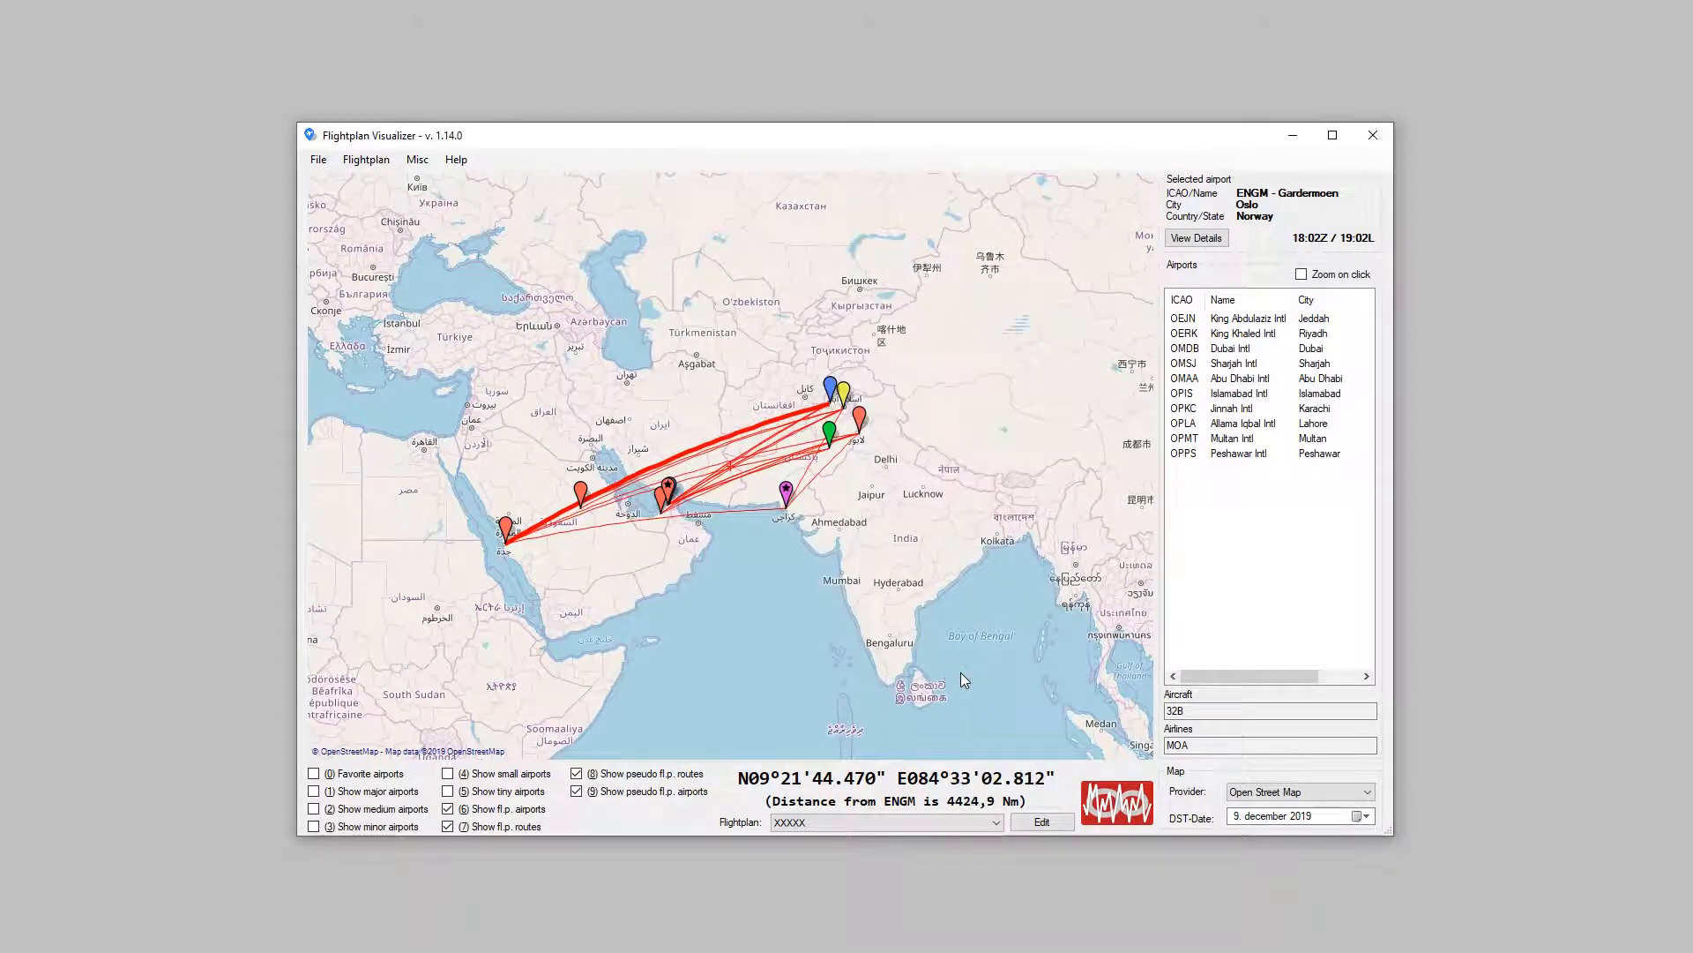
# Step: Open flightplan XXXXX for editing, search the airlines for MOA, and close the search
pyautogui.click(1036, 823)
pyautogui.click(1038, 822)
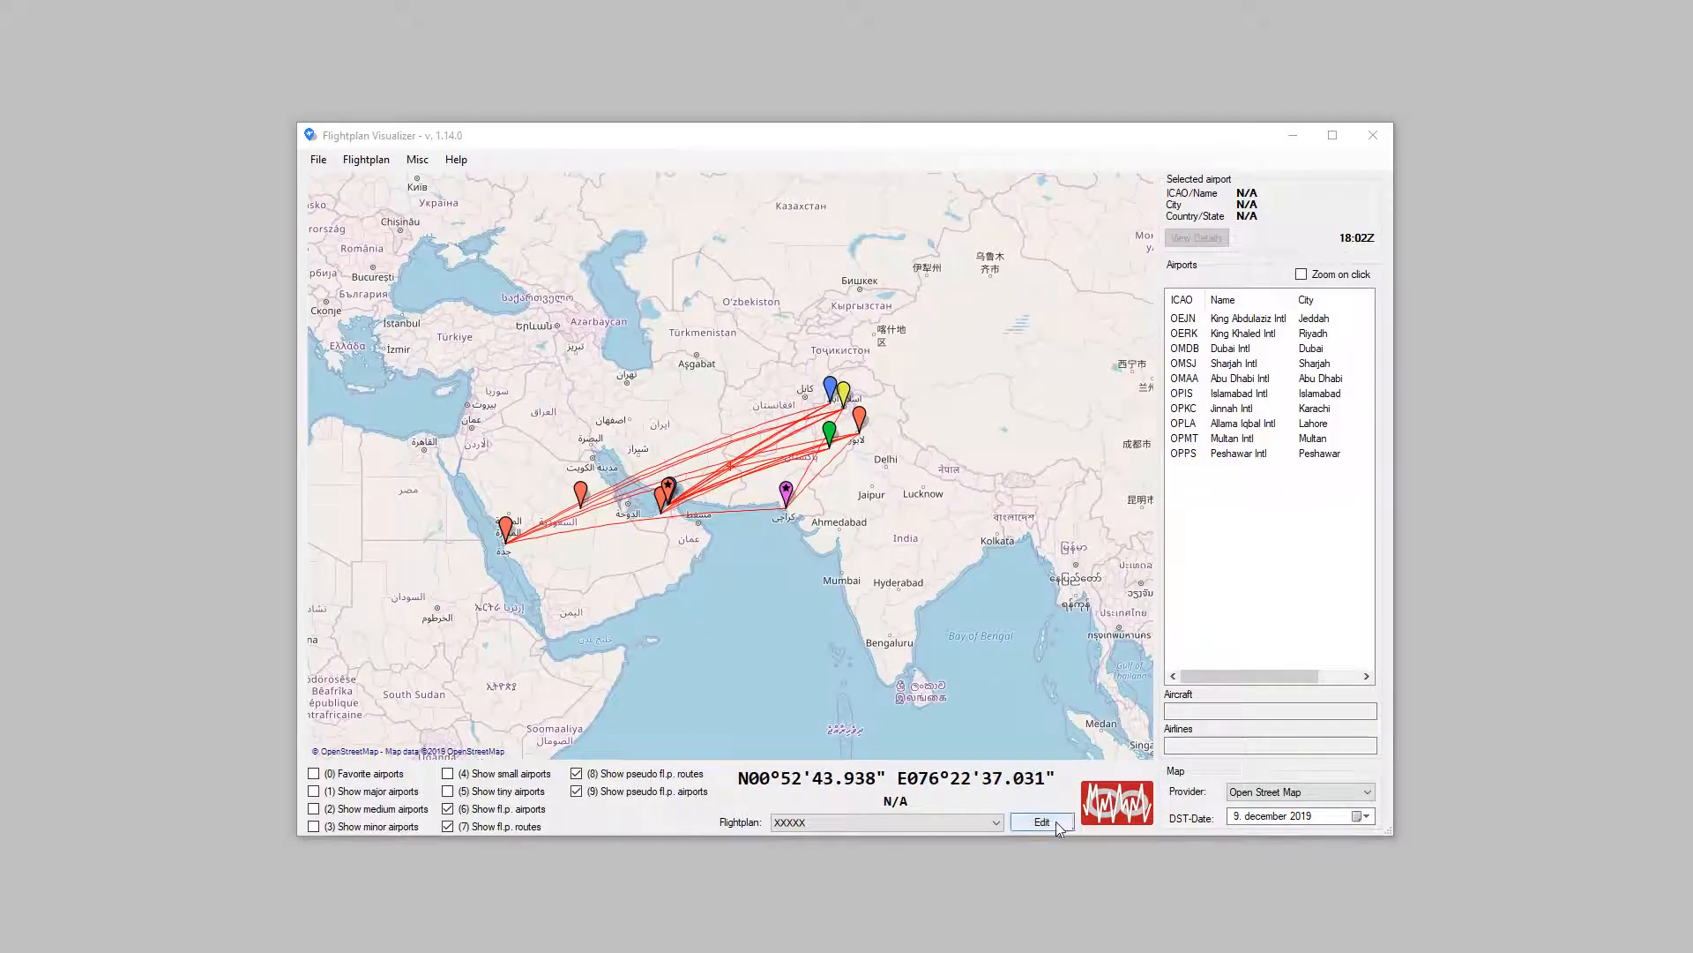
pyautogui.click(1041, 822)
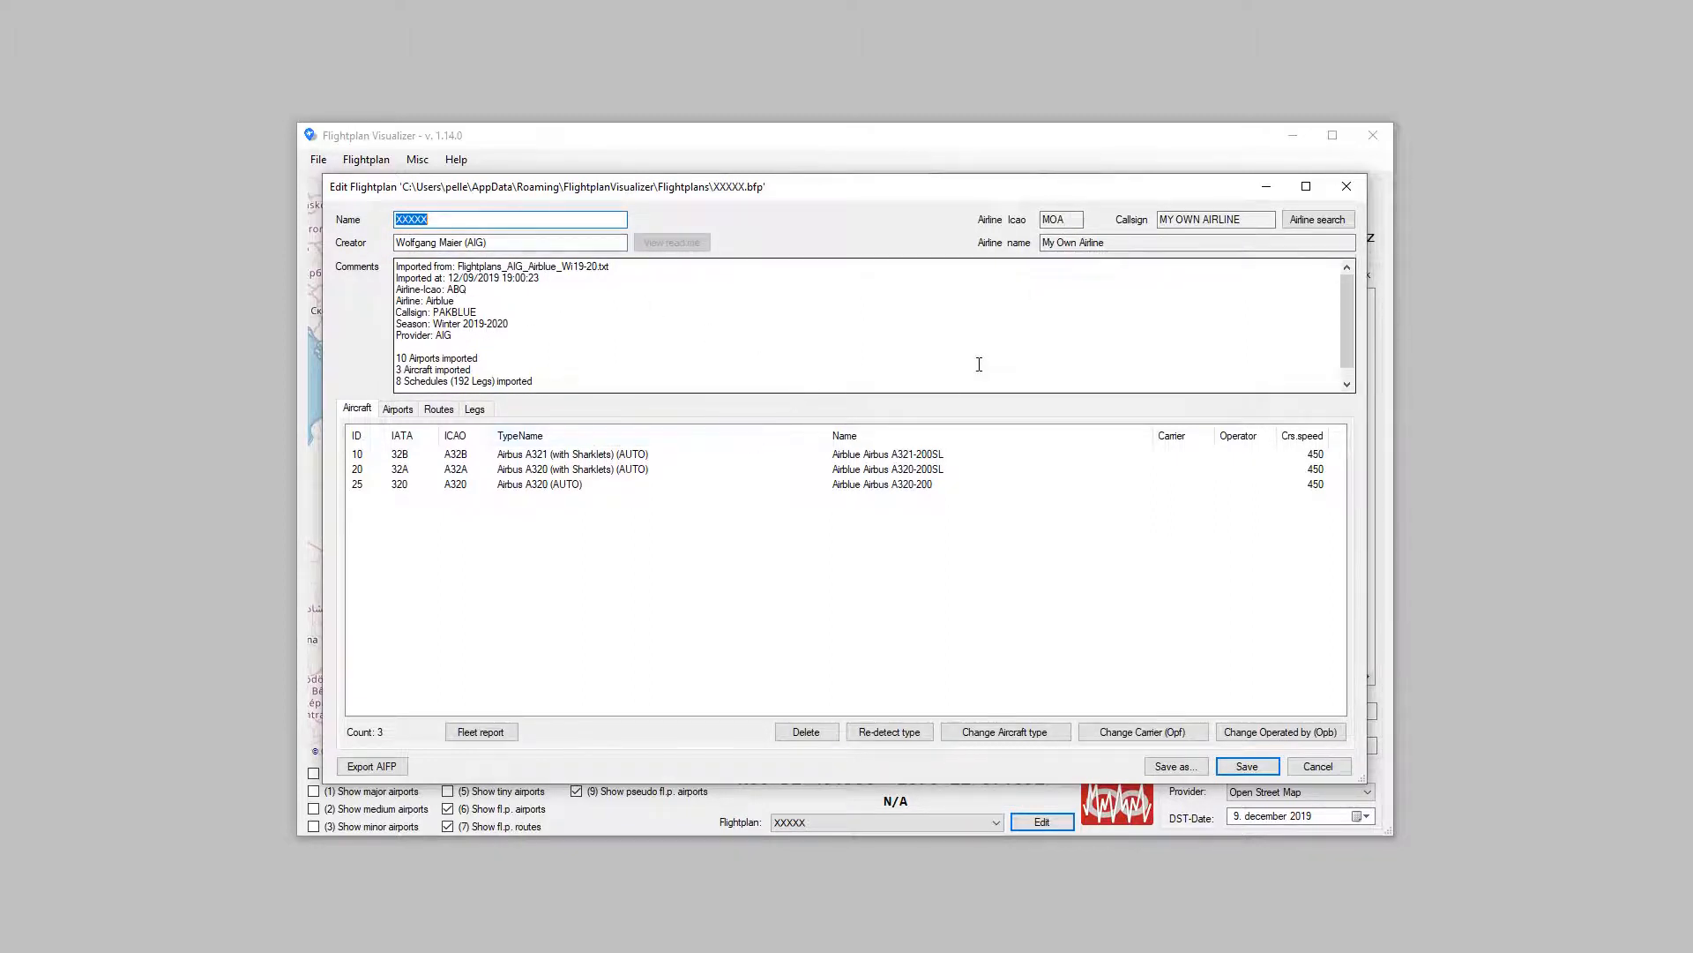
pyautogui.click(1314, 220)
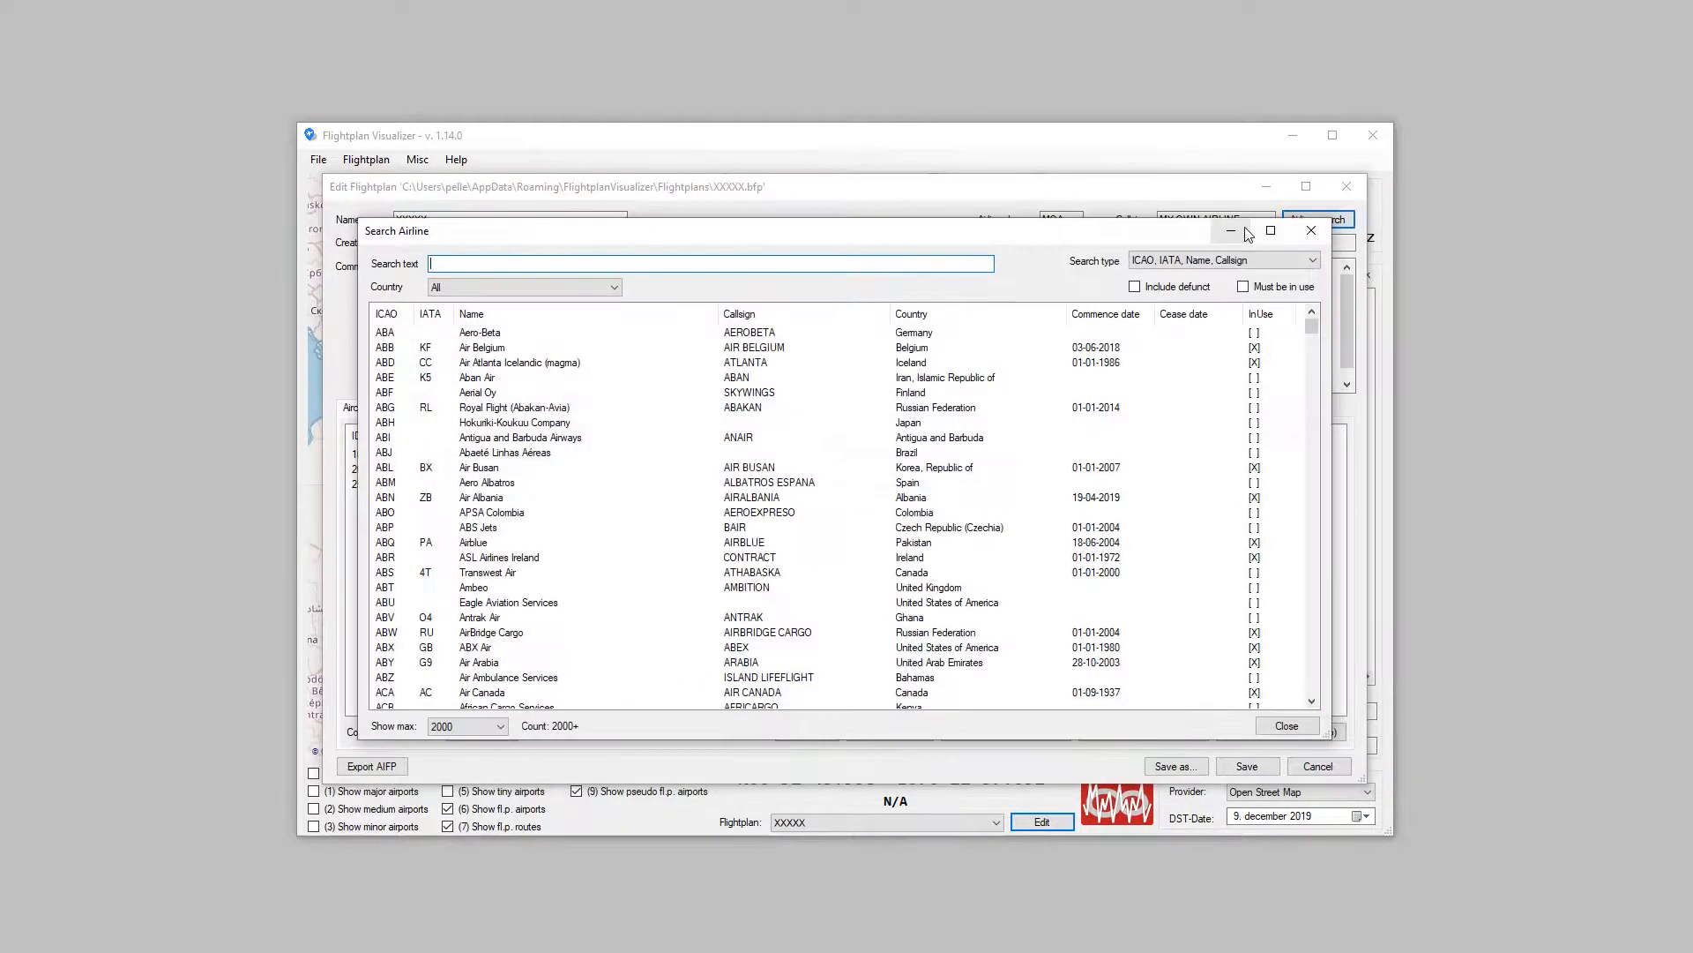
pyautogui.write('MOA')
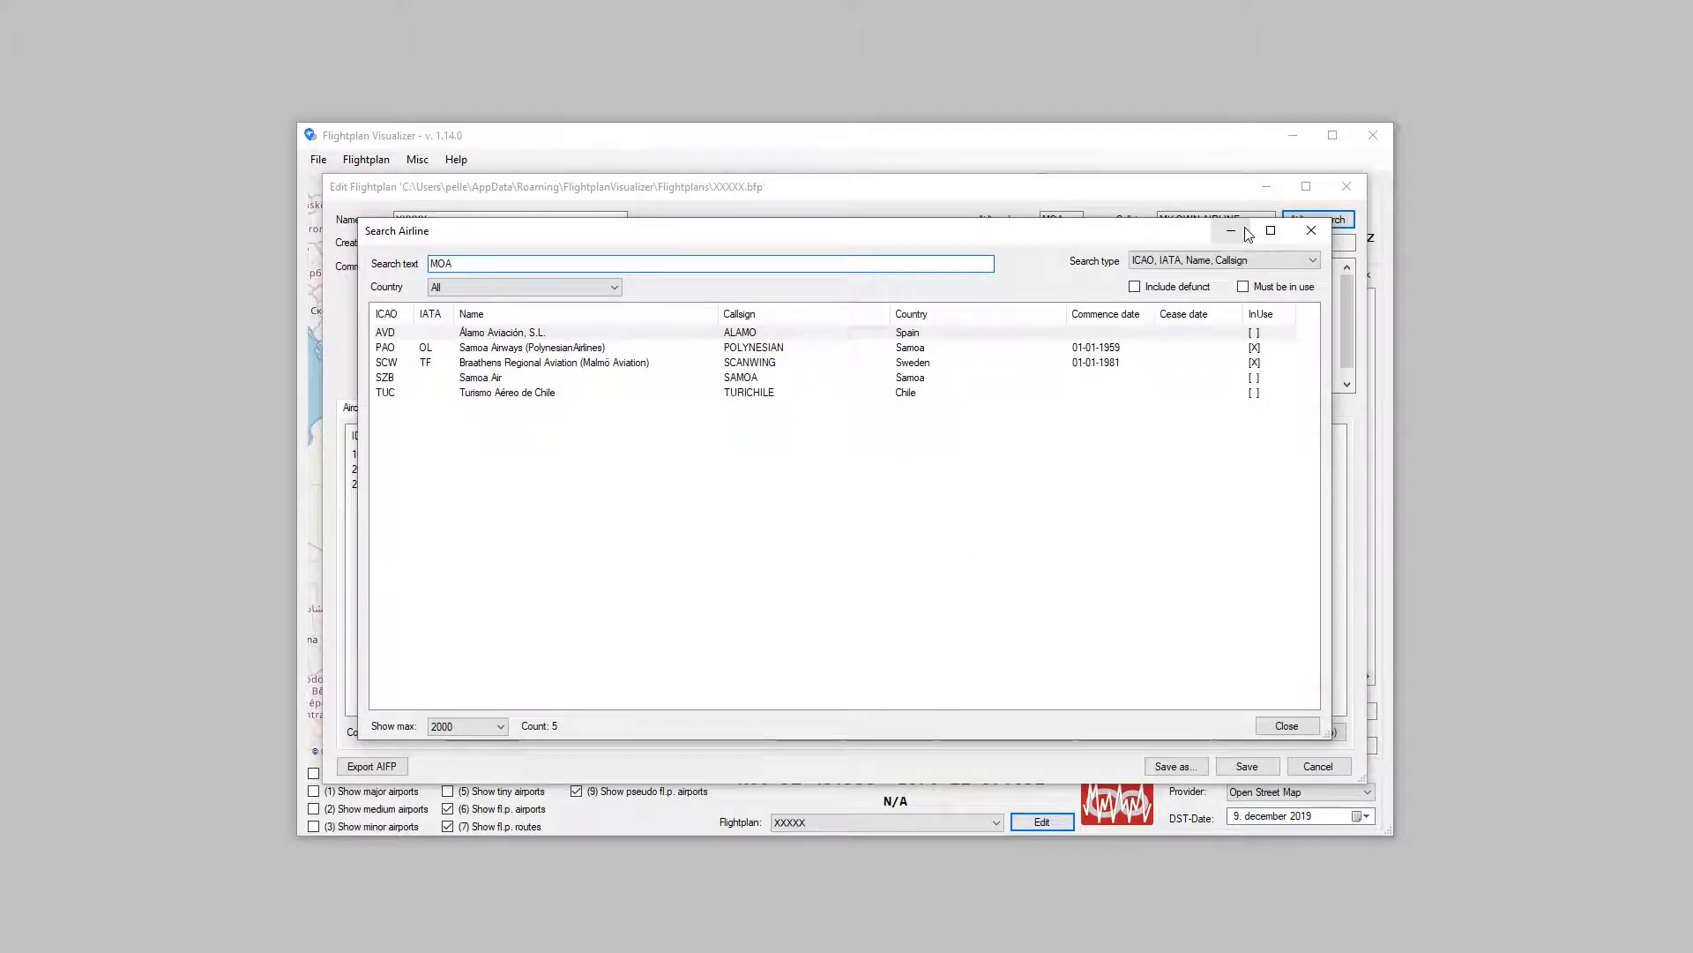
pyautogui.click(1312, 230)
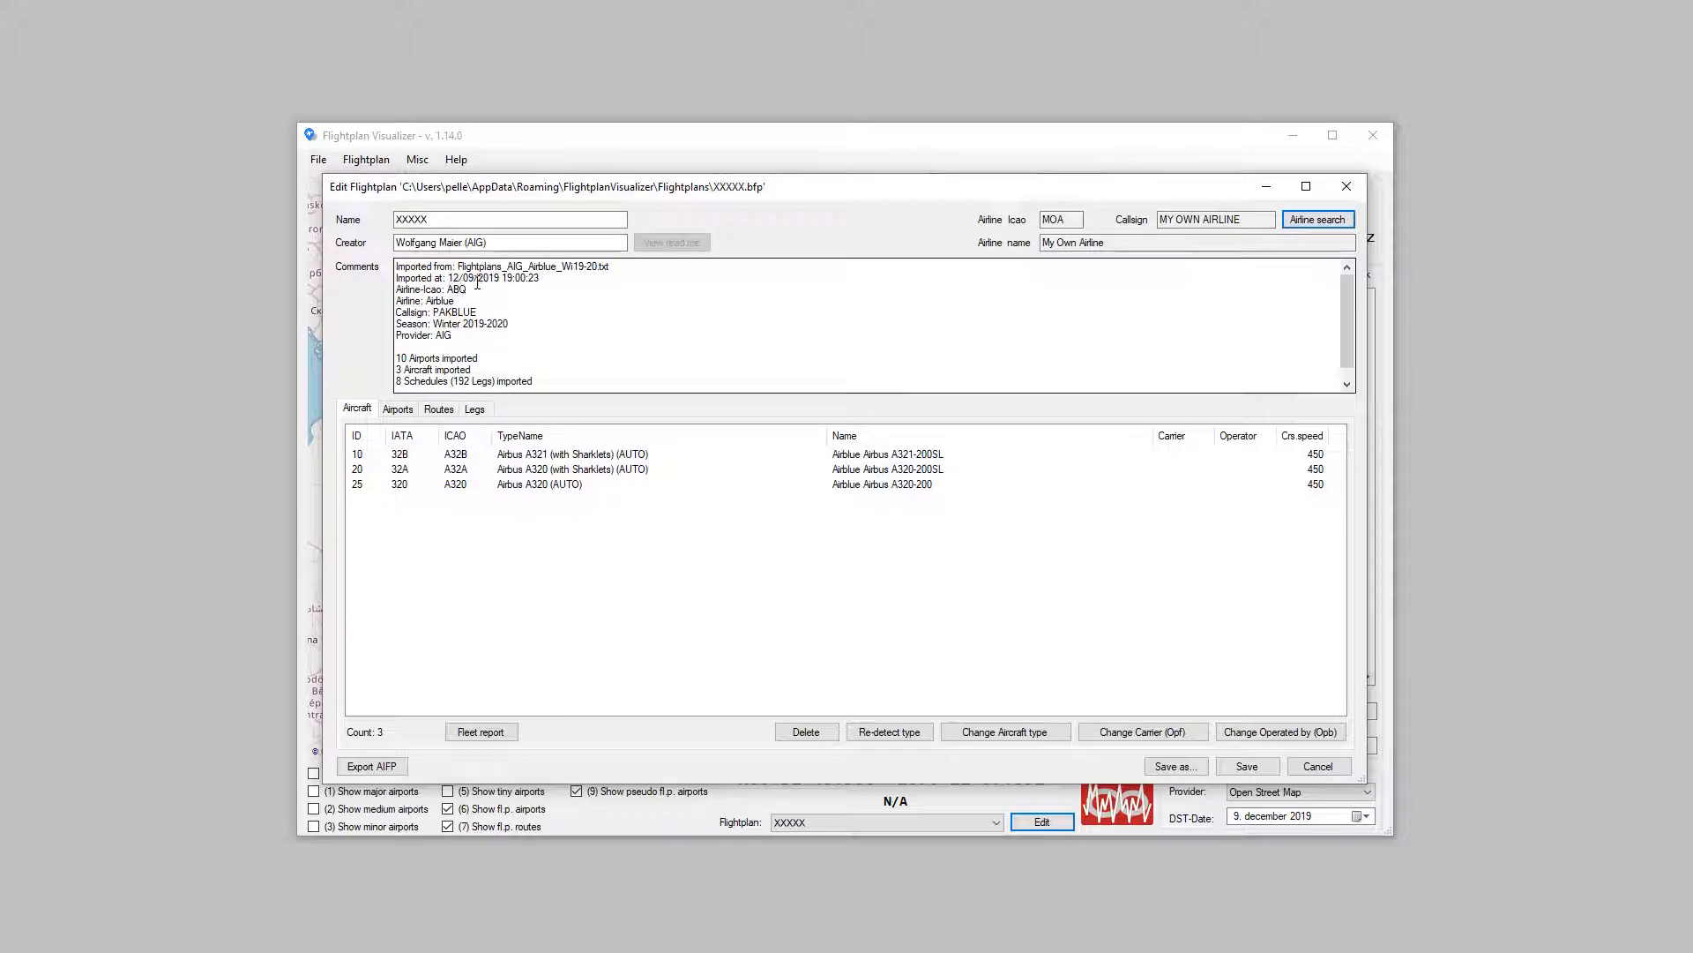
# Step: Assign Airblue (ABQ) to the flightplan, set it as carrier/operator of all aircraft, and save the flightplan
pyautogui.click(1332, 225)
pyautogui.write('ABQ')
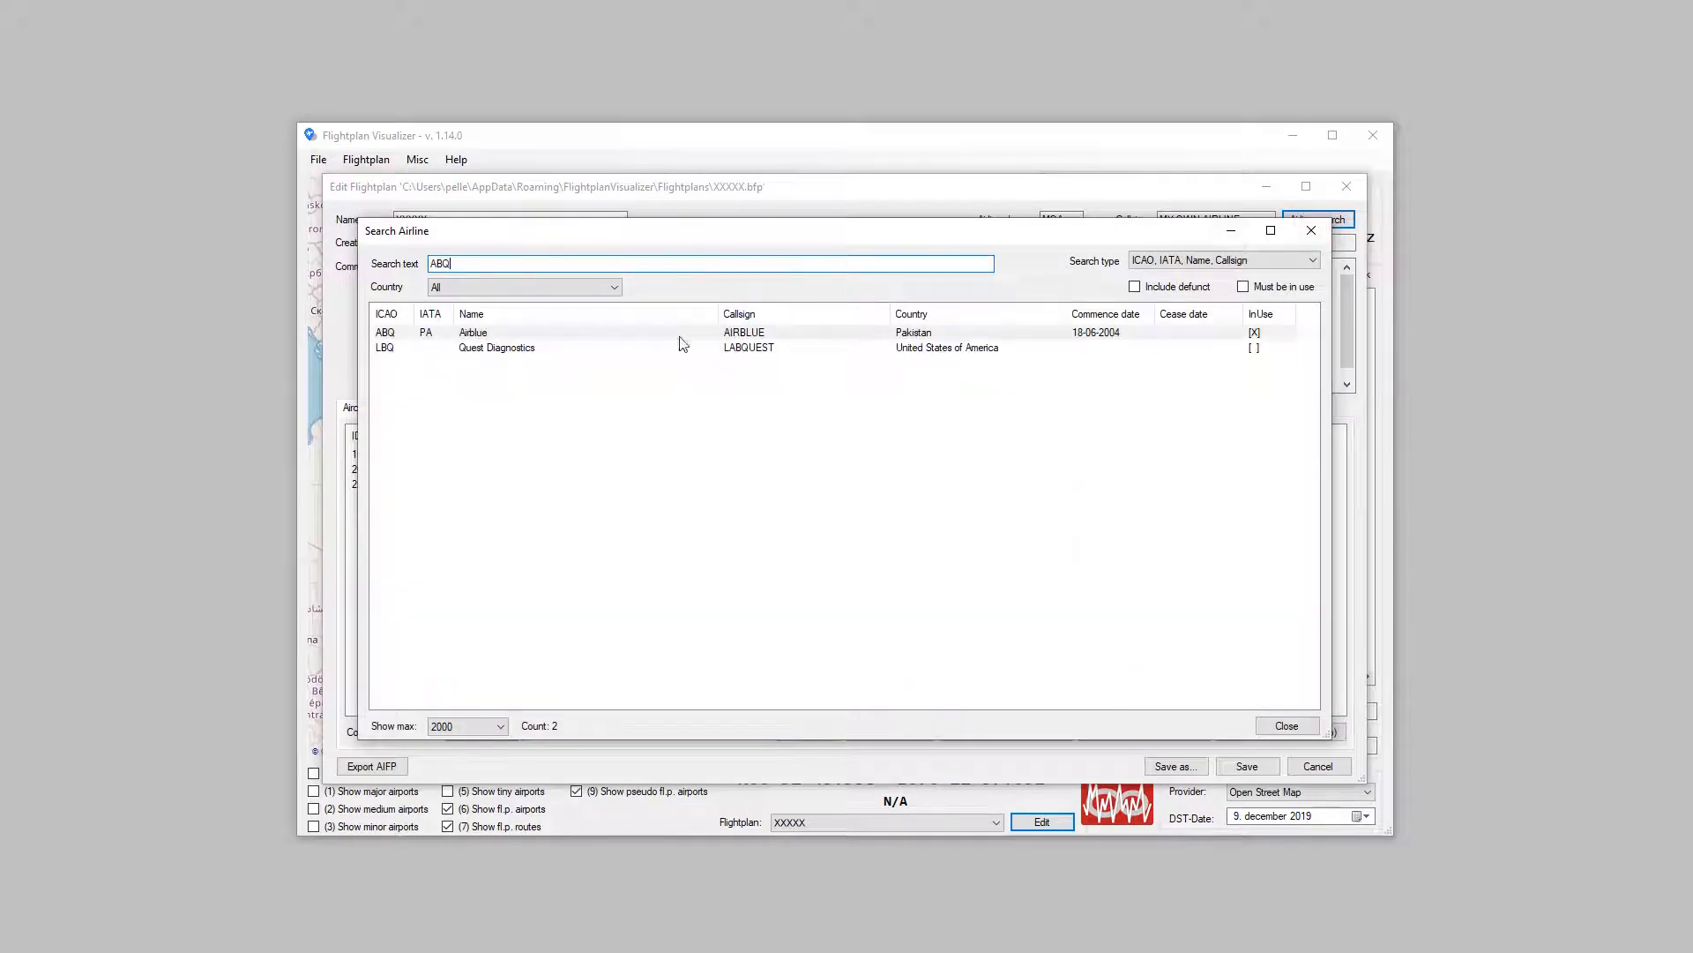
pyautogui.doubleClick(470, 336)
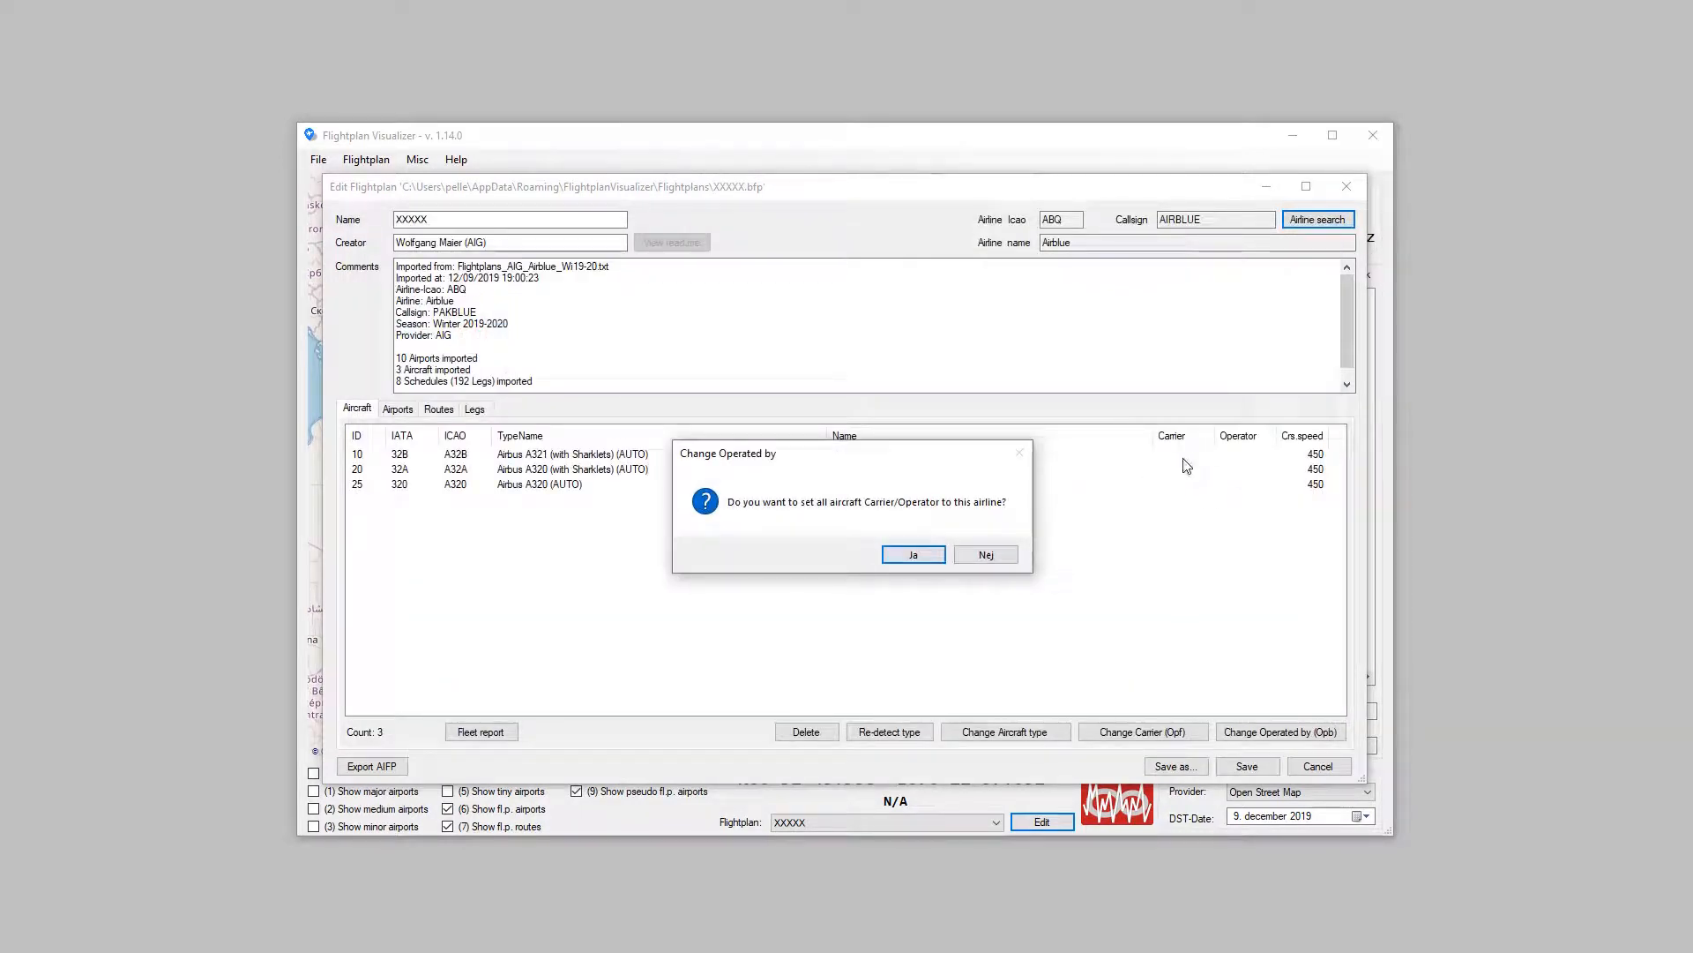
pyautogui.click(916, 563)
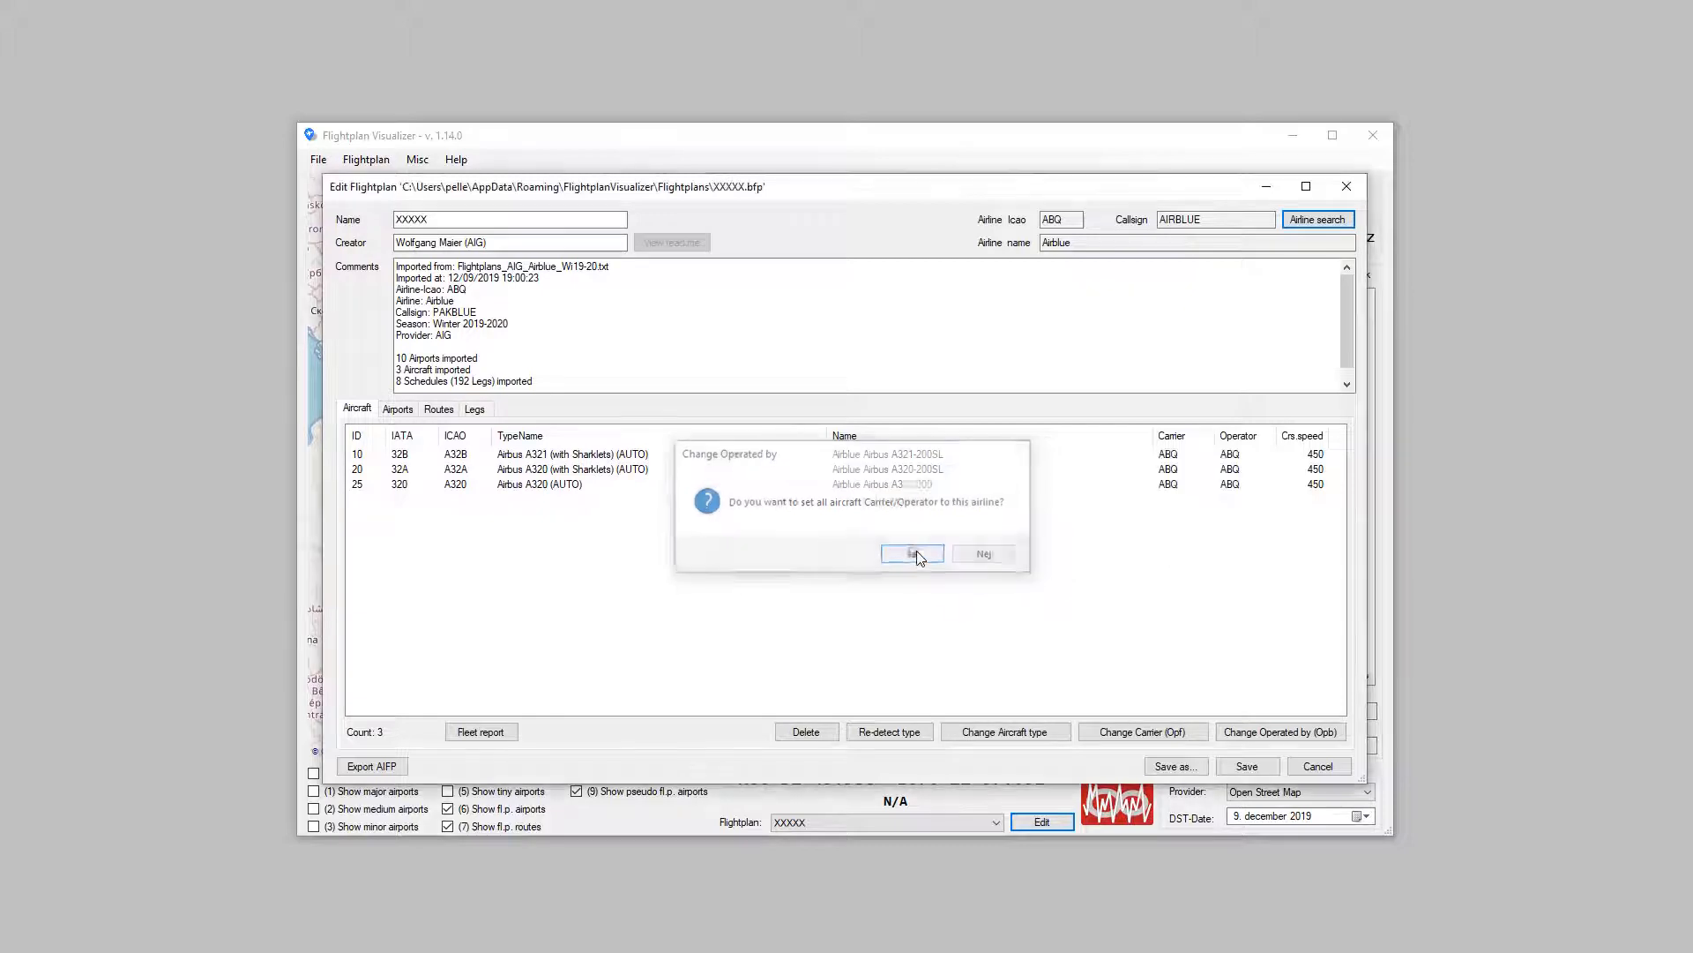
pyautogui.click(1247, 766)
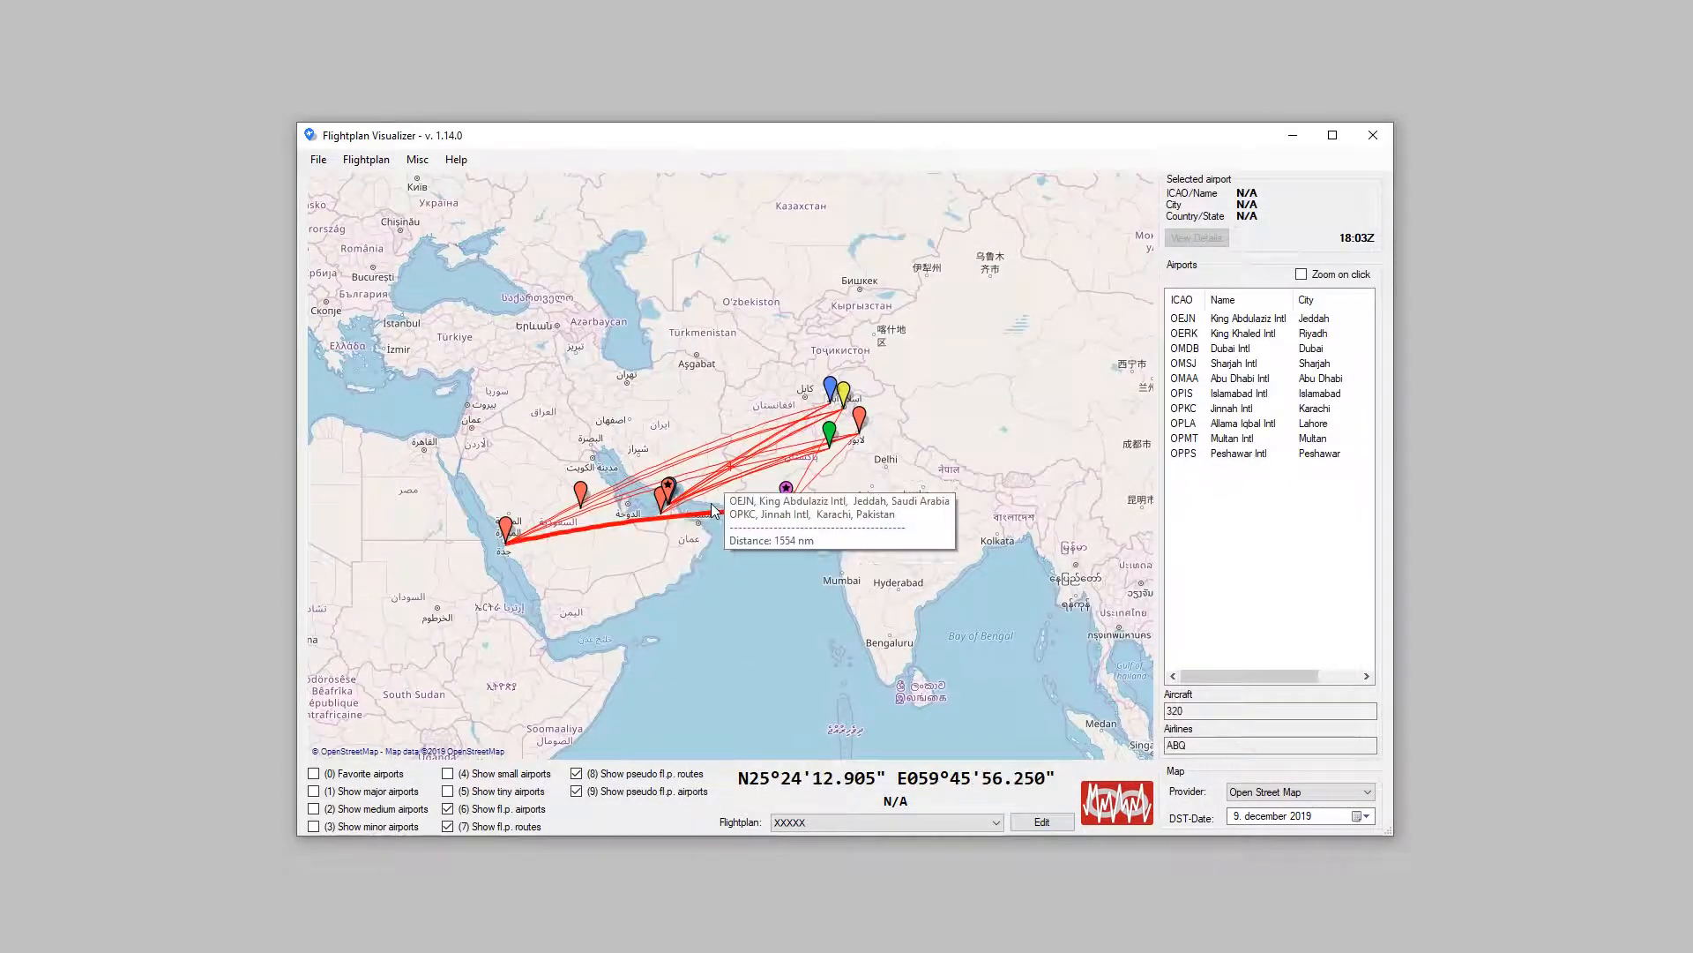
pyautogui.moveTo(733, 453)
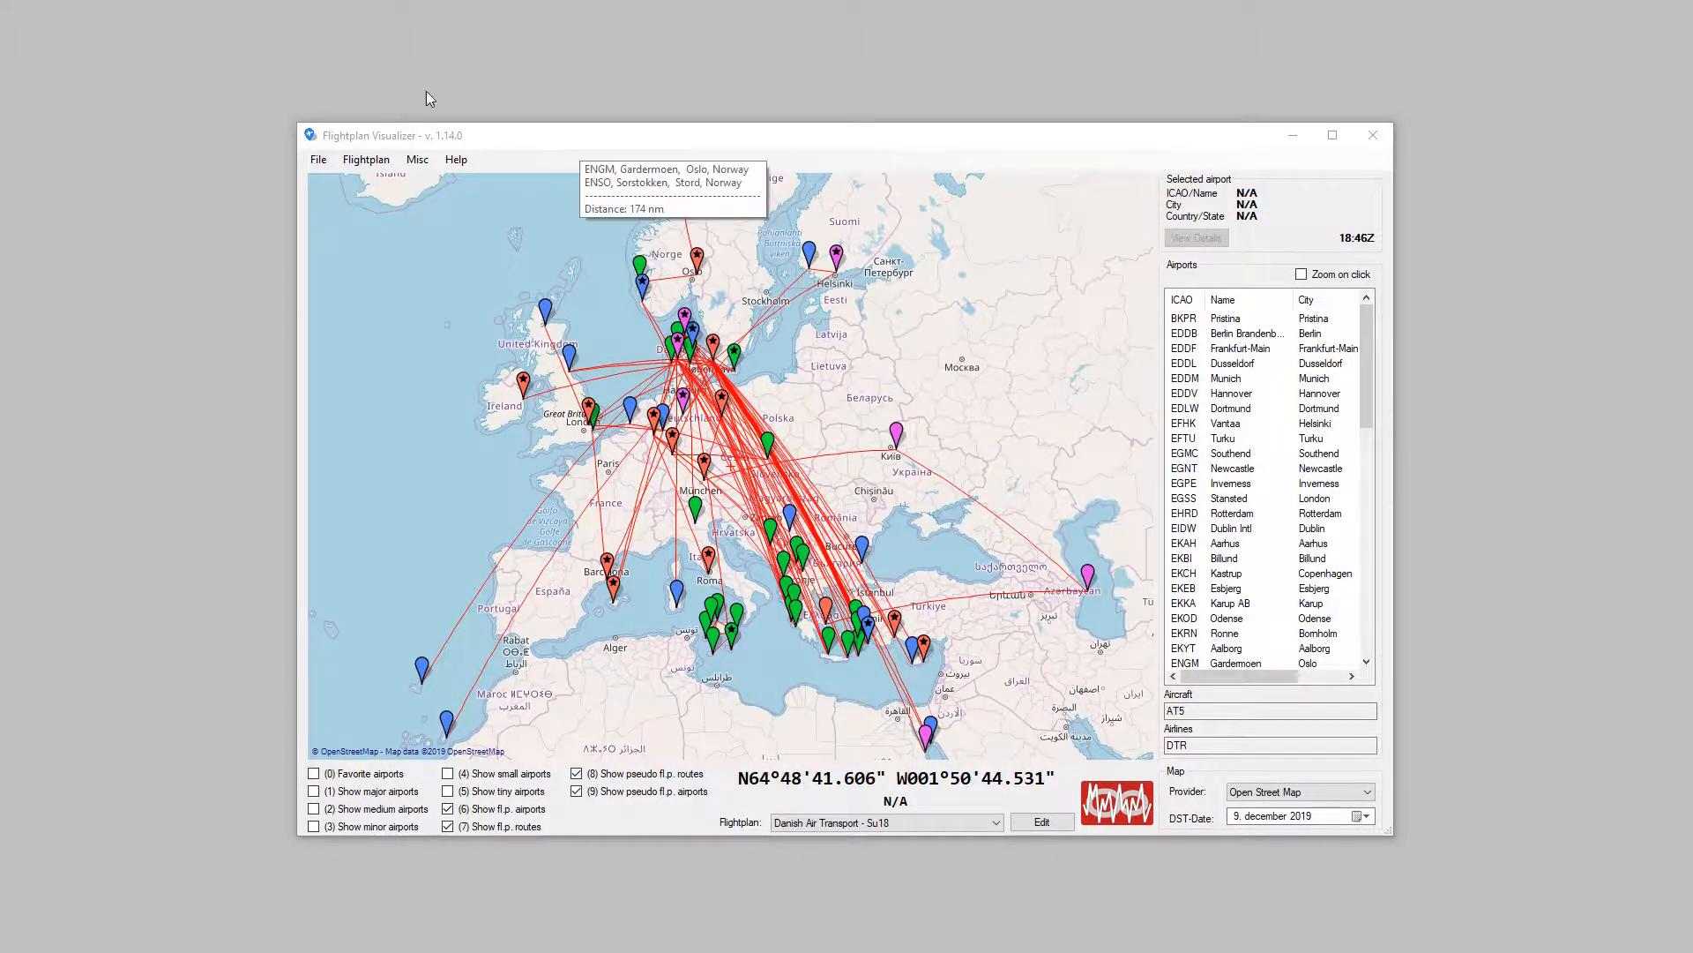
# Step: Open the unit conversion tool and convert speeds of 100 knots and 10 meters per second
pyautogui.click(427, 162)
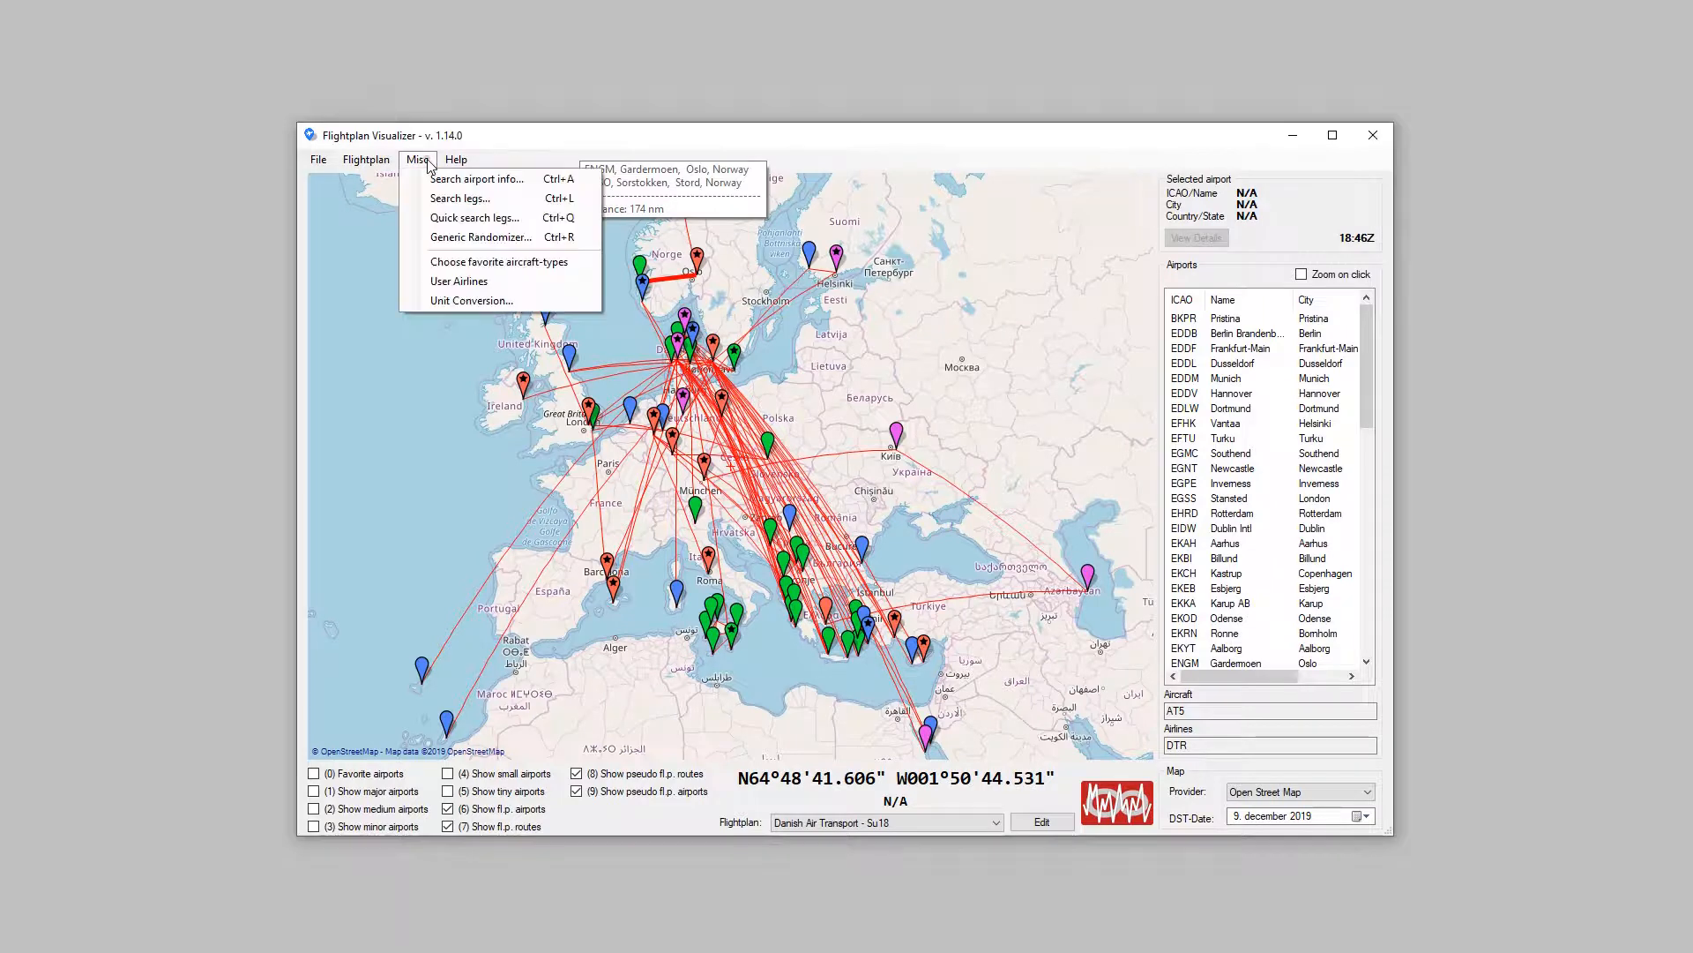
pyautogui.click(479, 300)
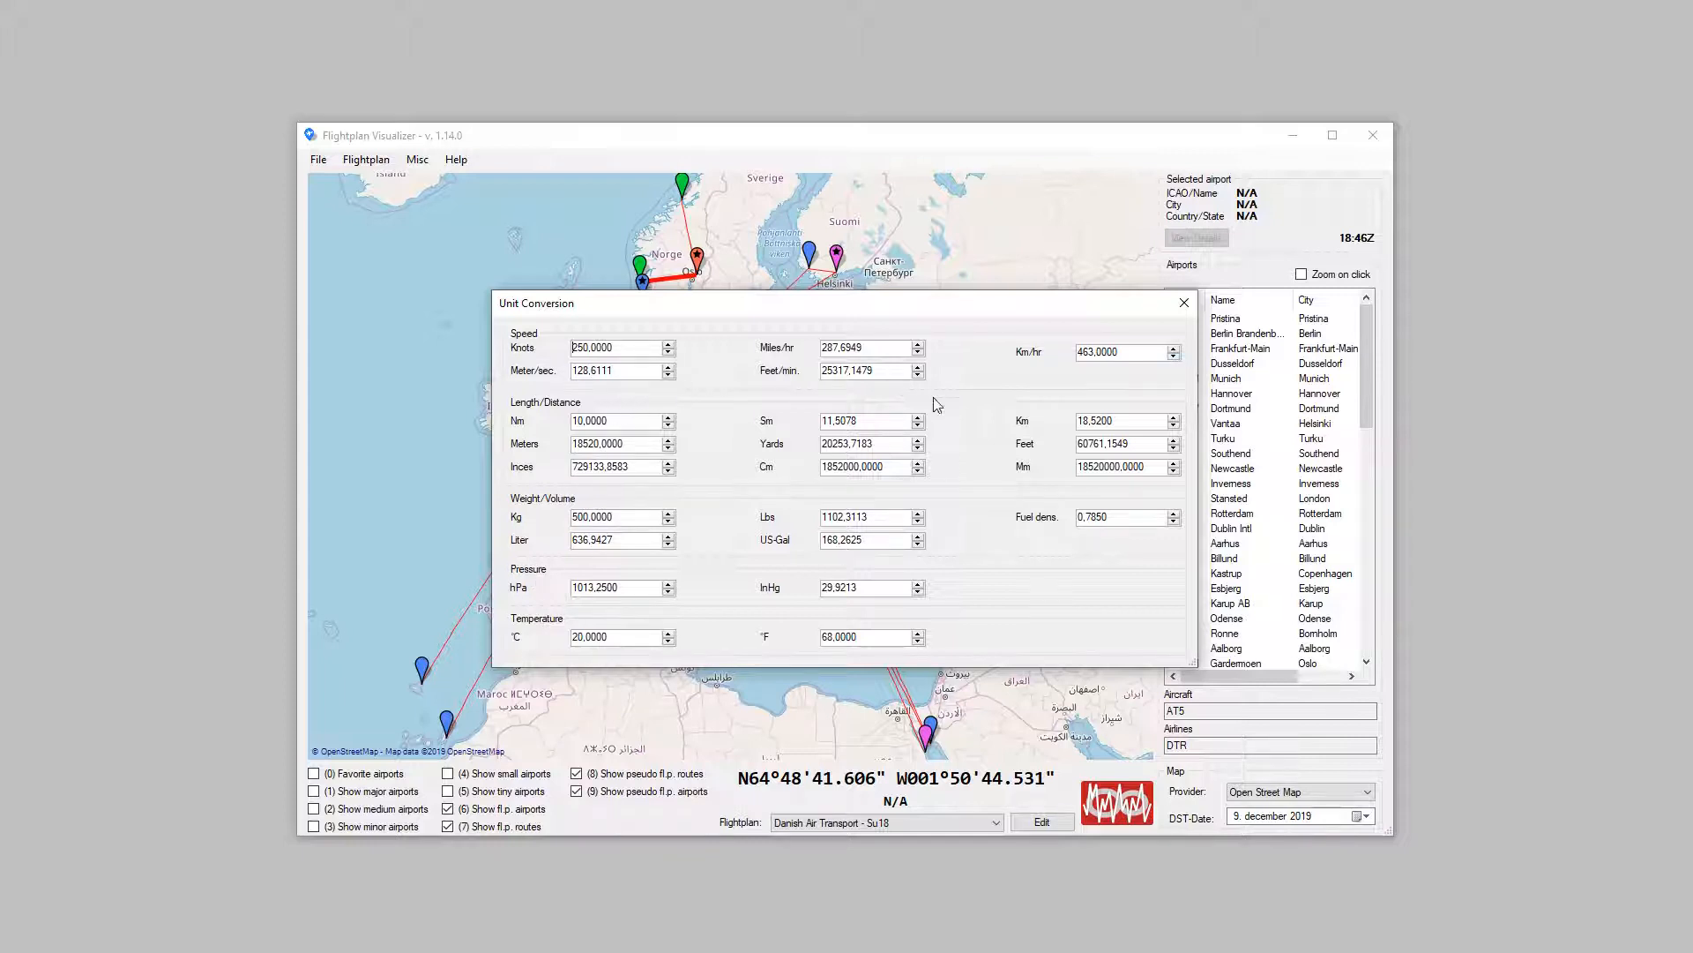
pyautogui.doubleClick(645, 350)
pyautogui.write('100')
pyautogui.press('Return')
pyautogui.moveTo(623, 371); pyautogui.dragTo(502, 369)
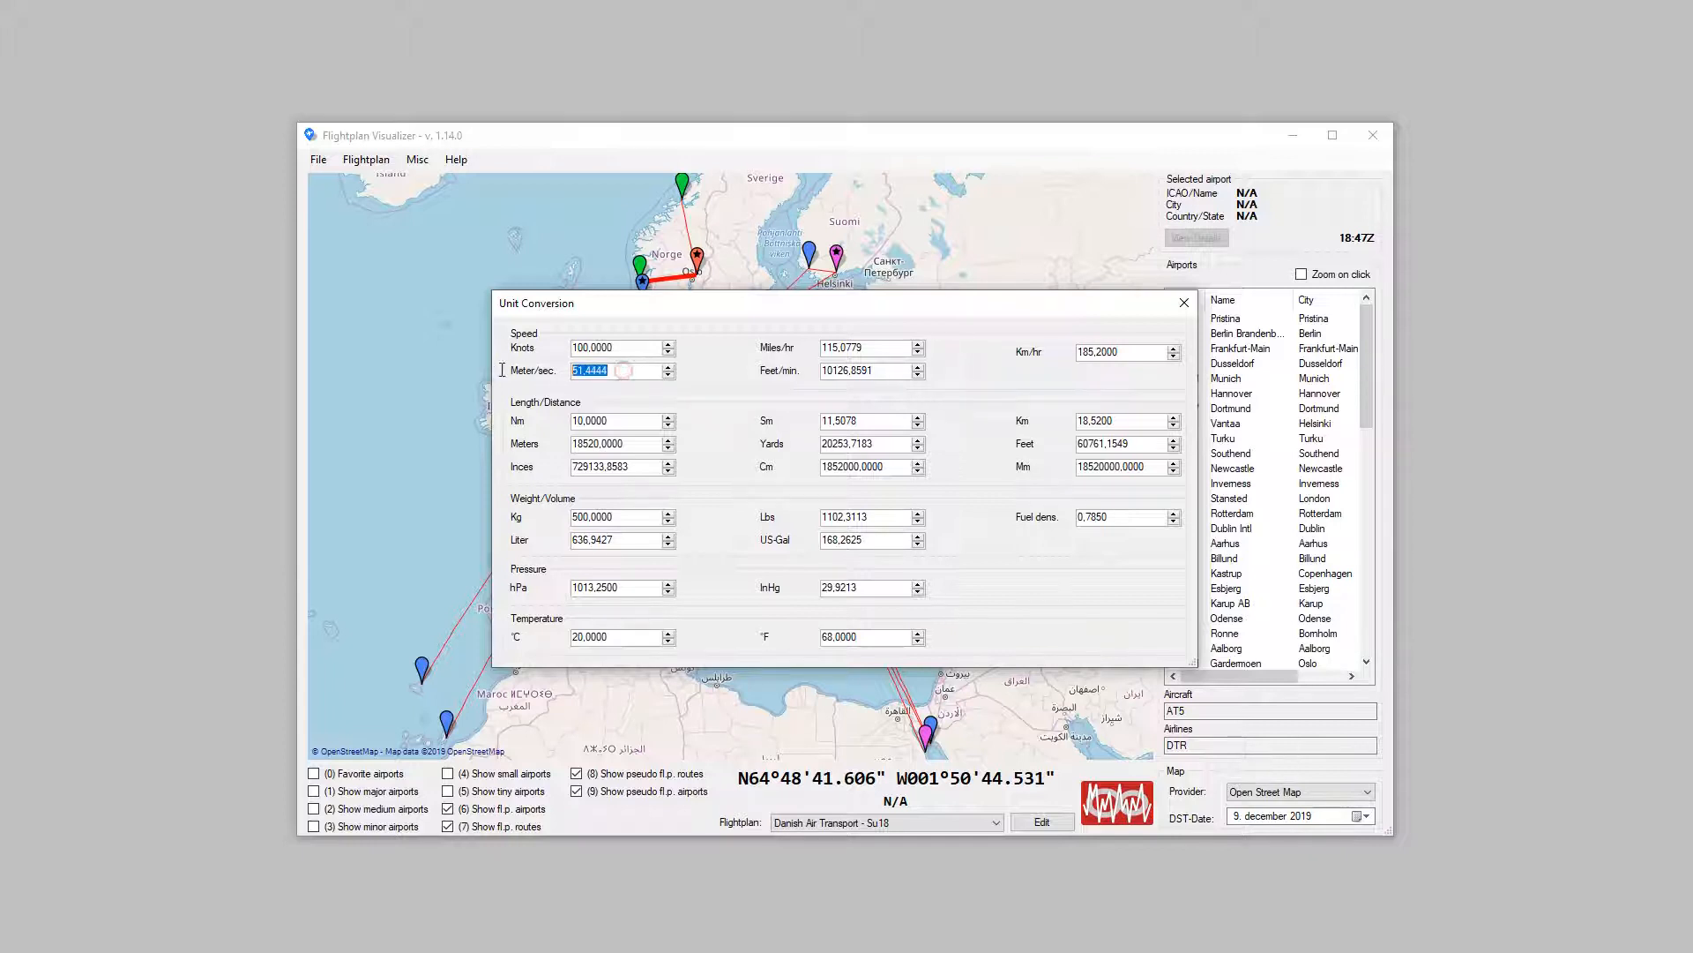
pyautogui.write('10')
pyautogui.press('Tab')
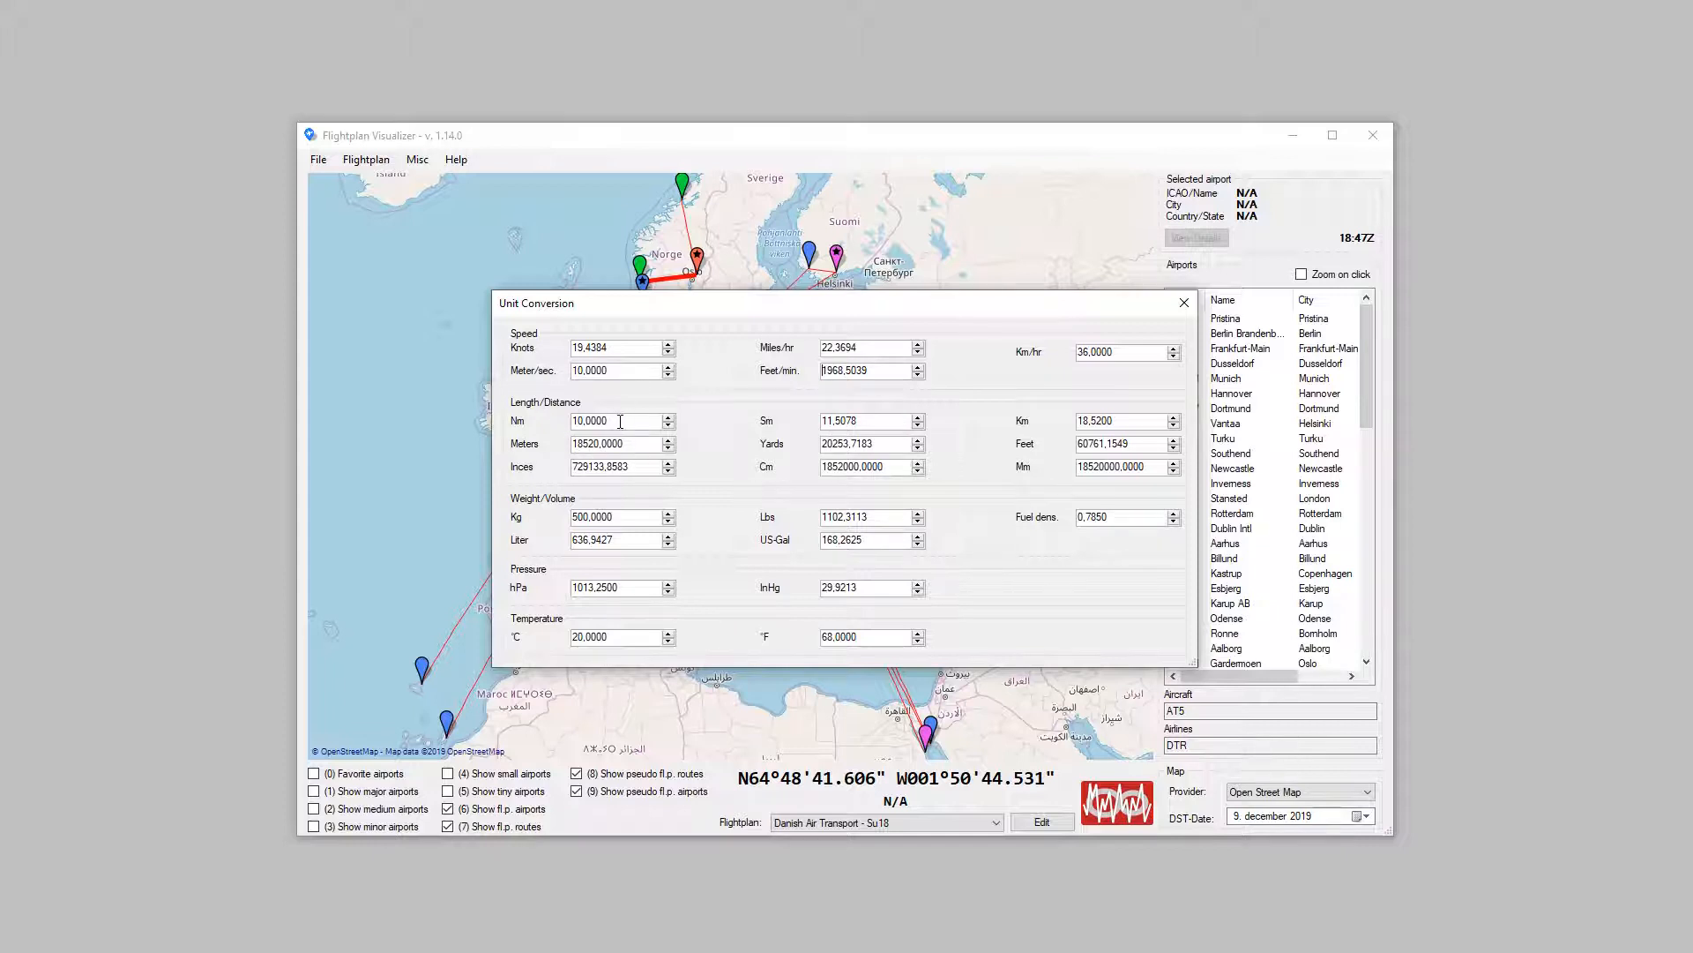
# Step: Convert a distance of 30 Nm and a fuel volume of 50 US gallons
pyautogui.doubleClick(620, 422)
pyautogui.write('30')
pyautogui.press('Tab')
pyautogui.doubleClick(875, 540)
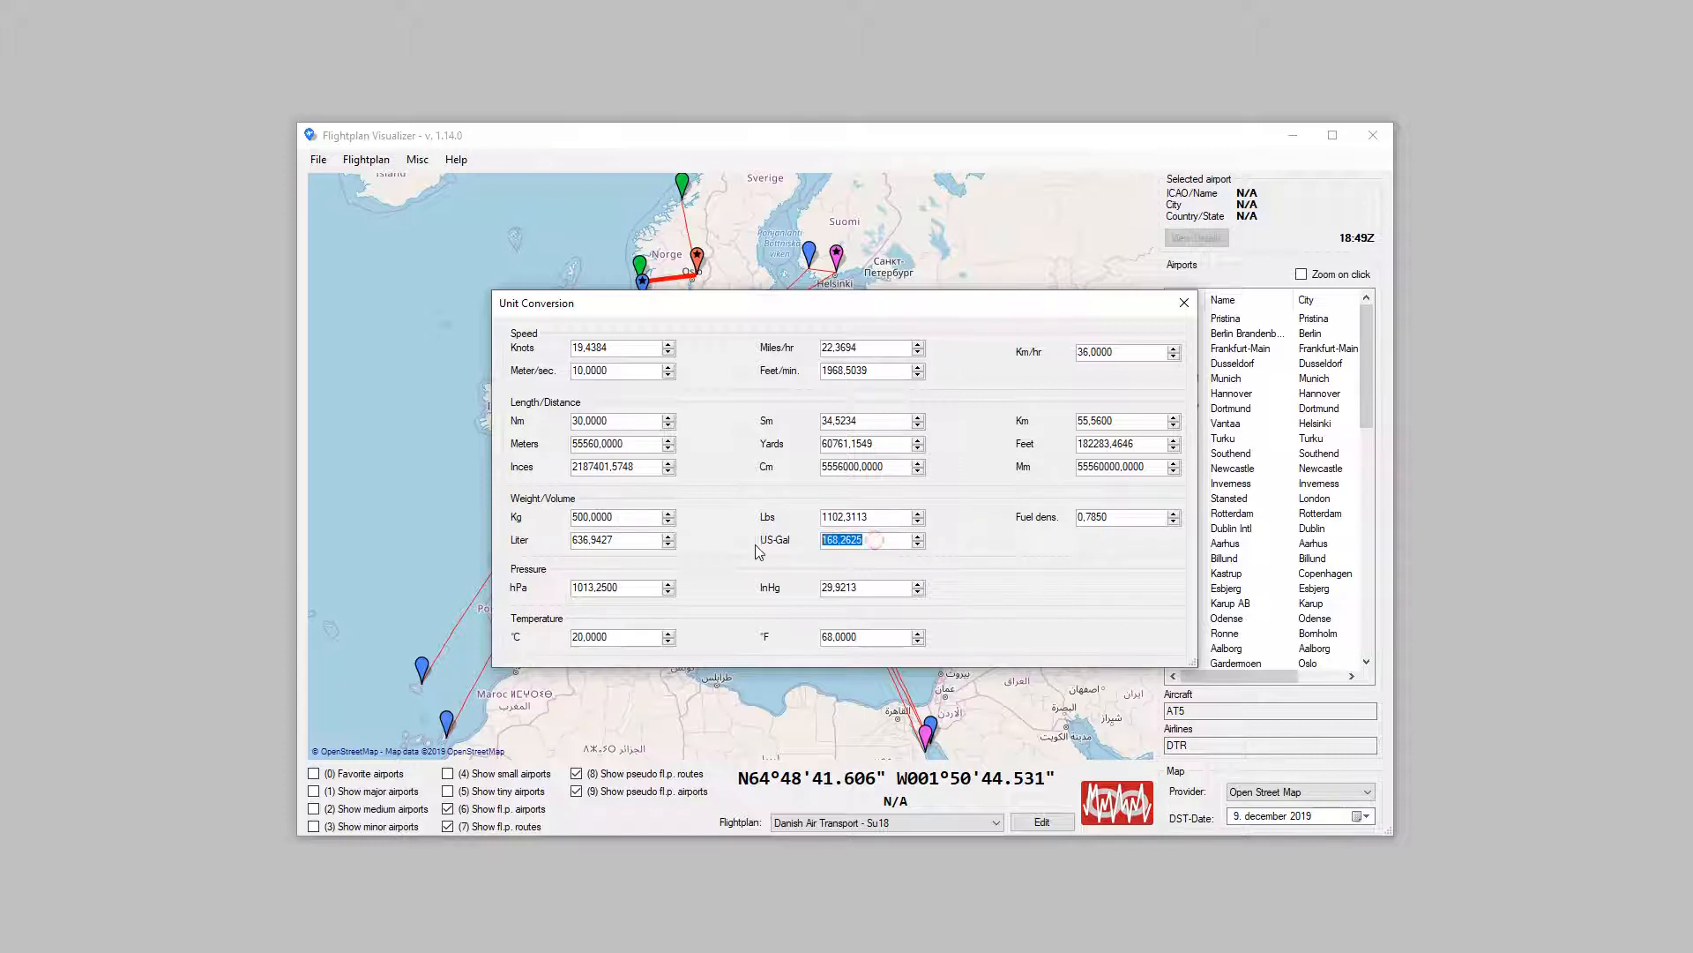
pyautogui.write('50')
pyautogui.press('Tab')
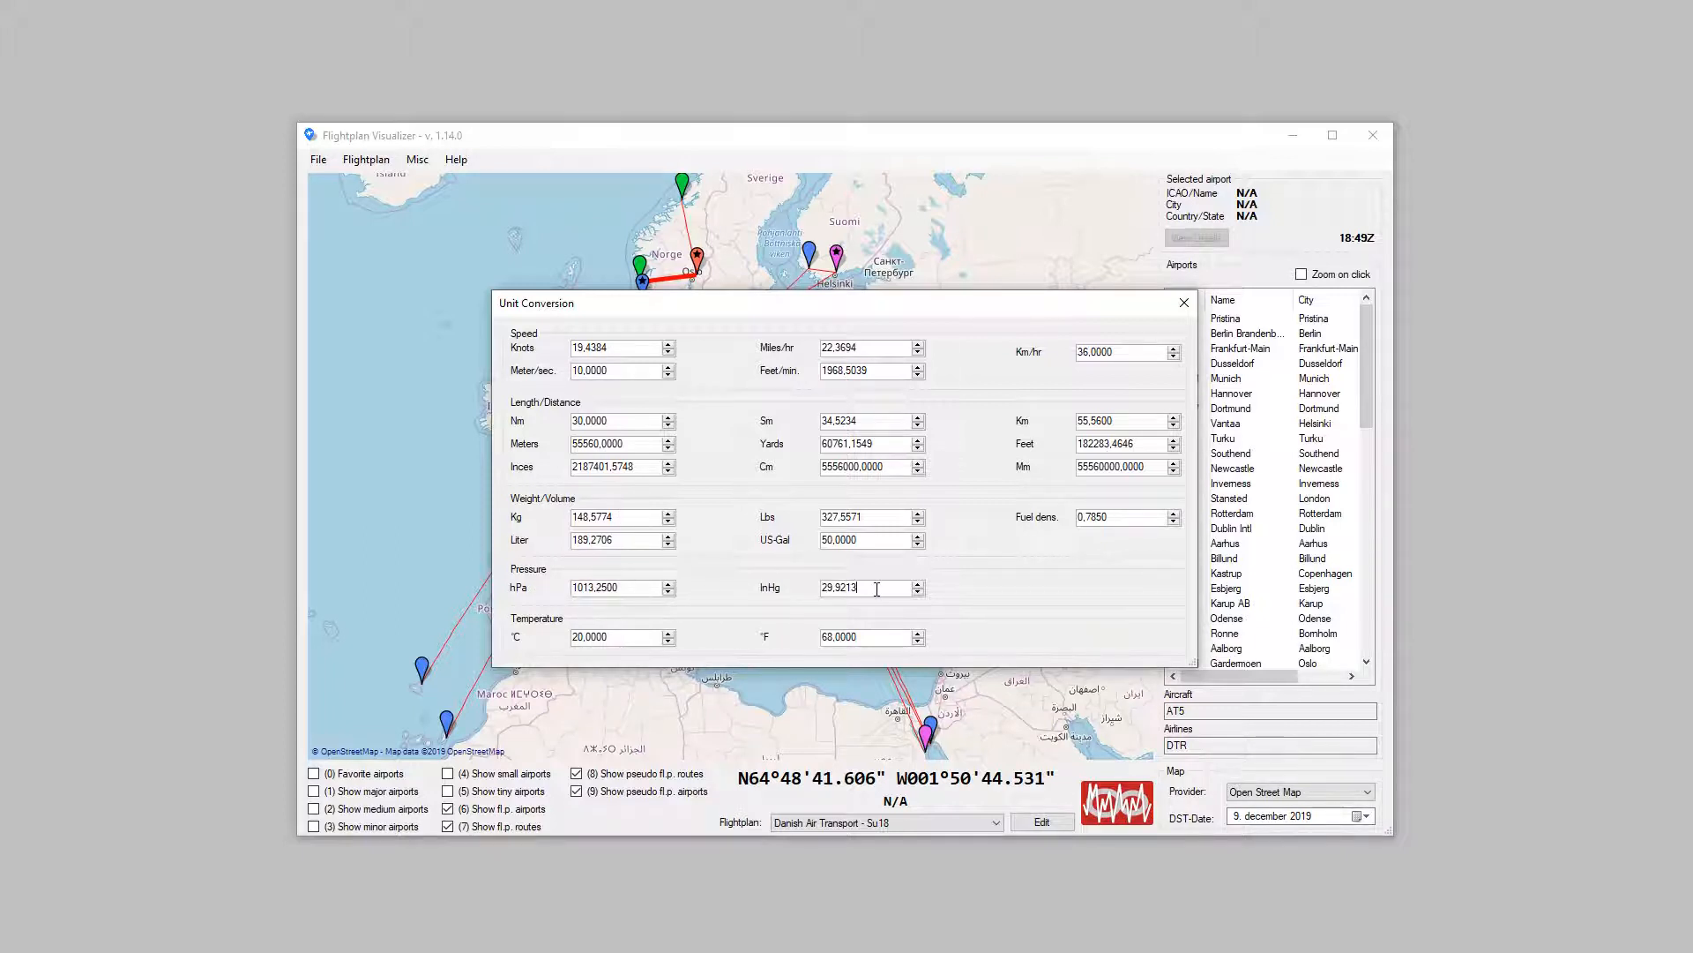
# Step: Convert a pressure of 30,06 InHg and a temperature of 14 °C, and close the unit conversion
pyautogui.doubleClick(844, 587)
pyautogui.write('30,06')
pyautogui.press('Tab')
pyautogui.moveTo(617, 639); pyautogui.dragTo(513, 647)
pyautogui.write('14')
pyautogui.press('Return')
pyautogui.click(1184, 303)
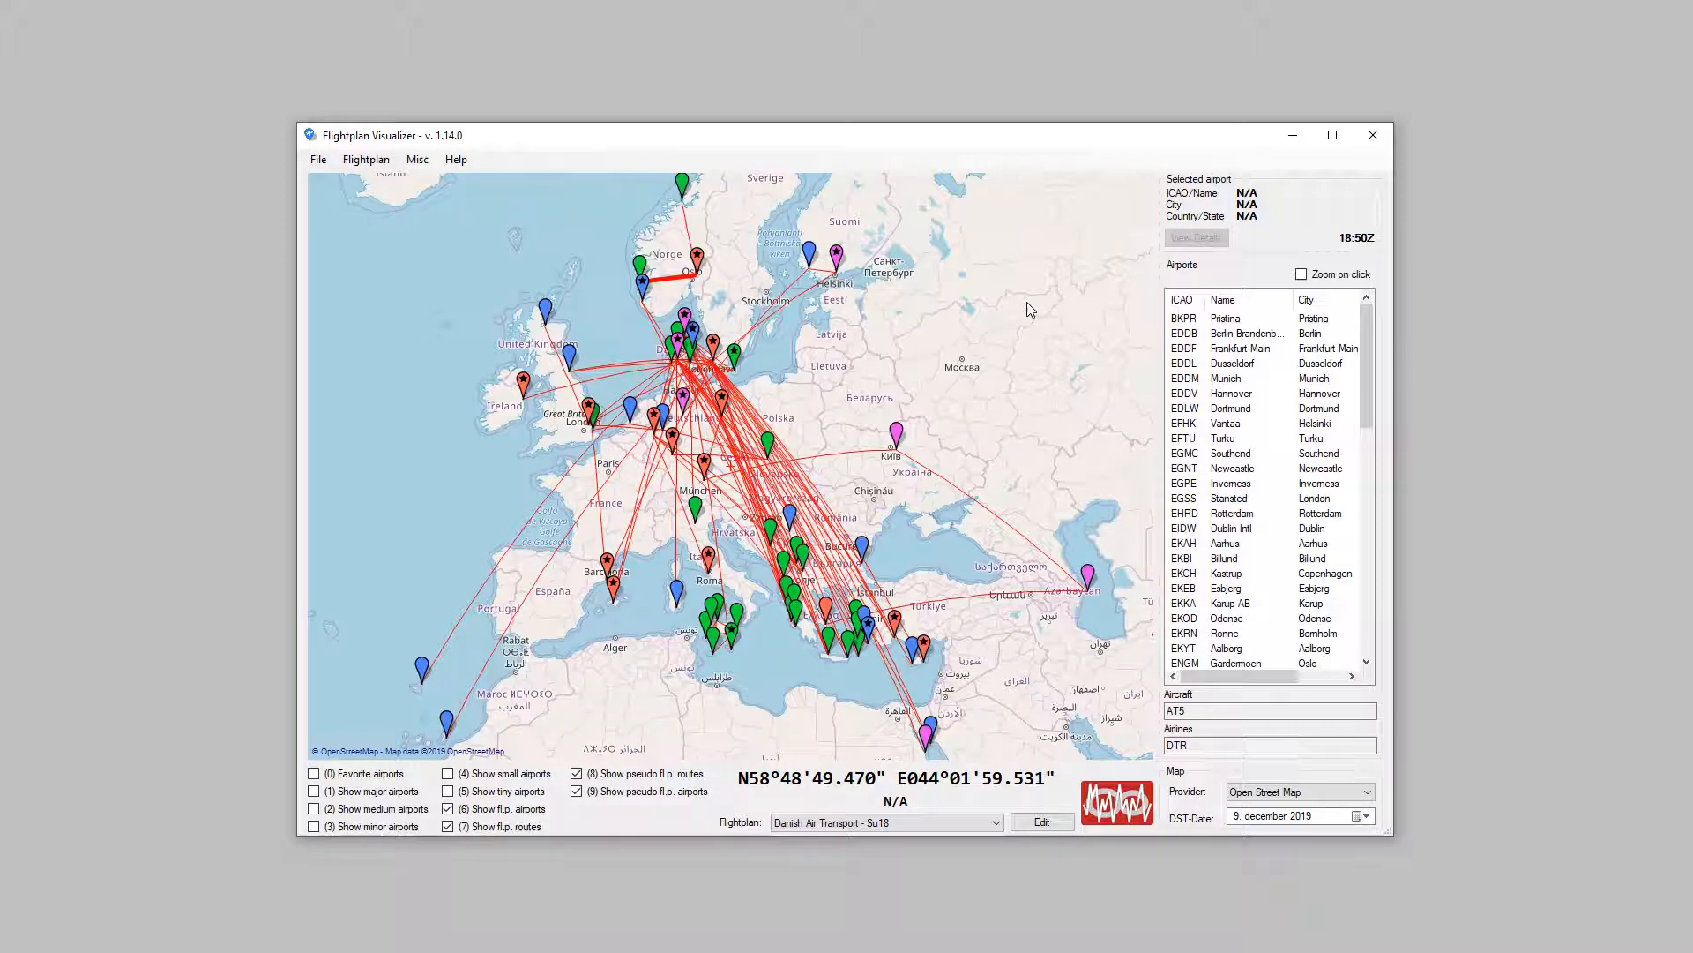
# Step: Open the airline search from the Danish Air Transport - Su18 flightplan and check the commence date of Air Belgium
pyautogui.click(1044, 822)
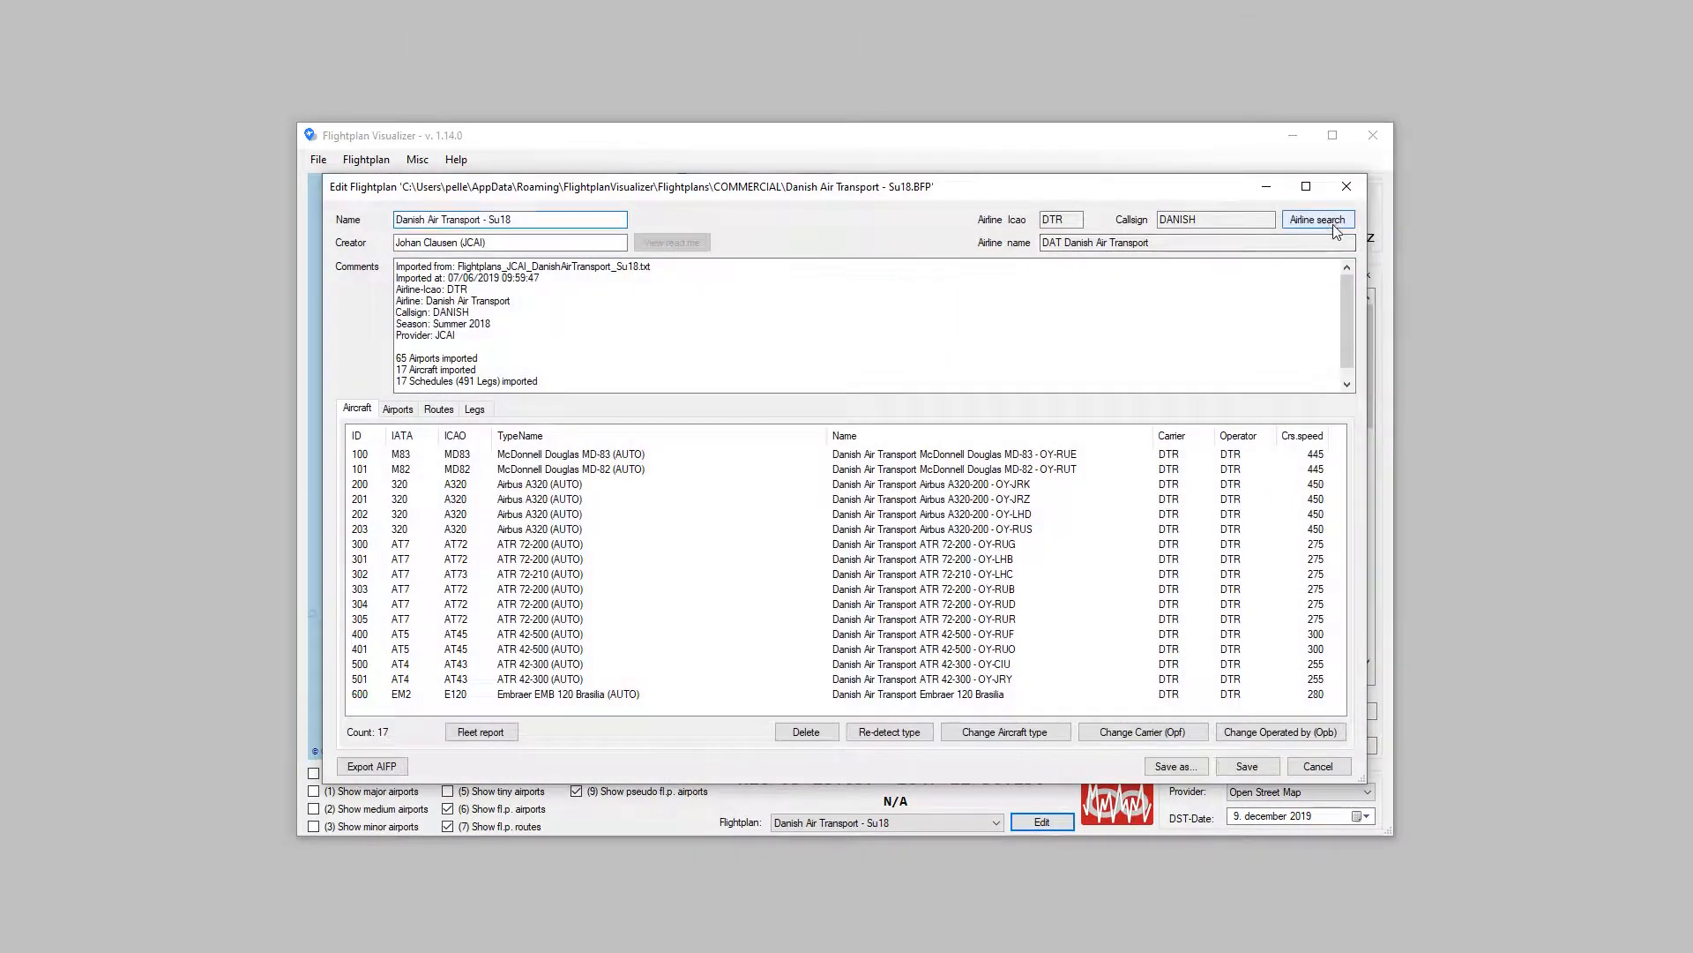
pyautogui.click(1335, 224)
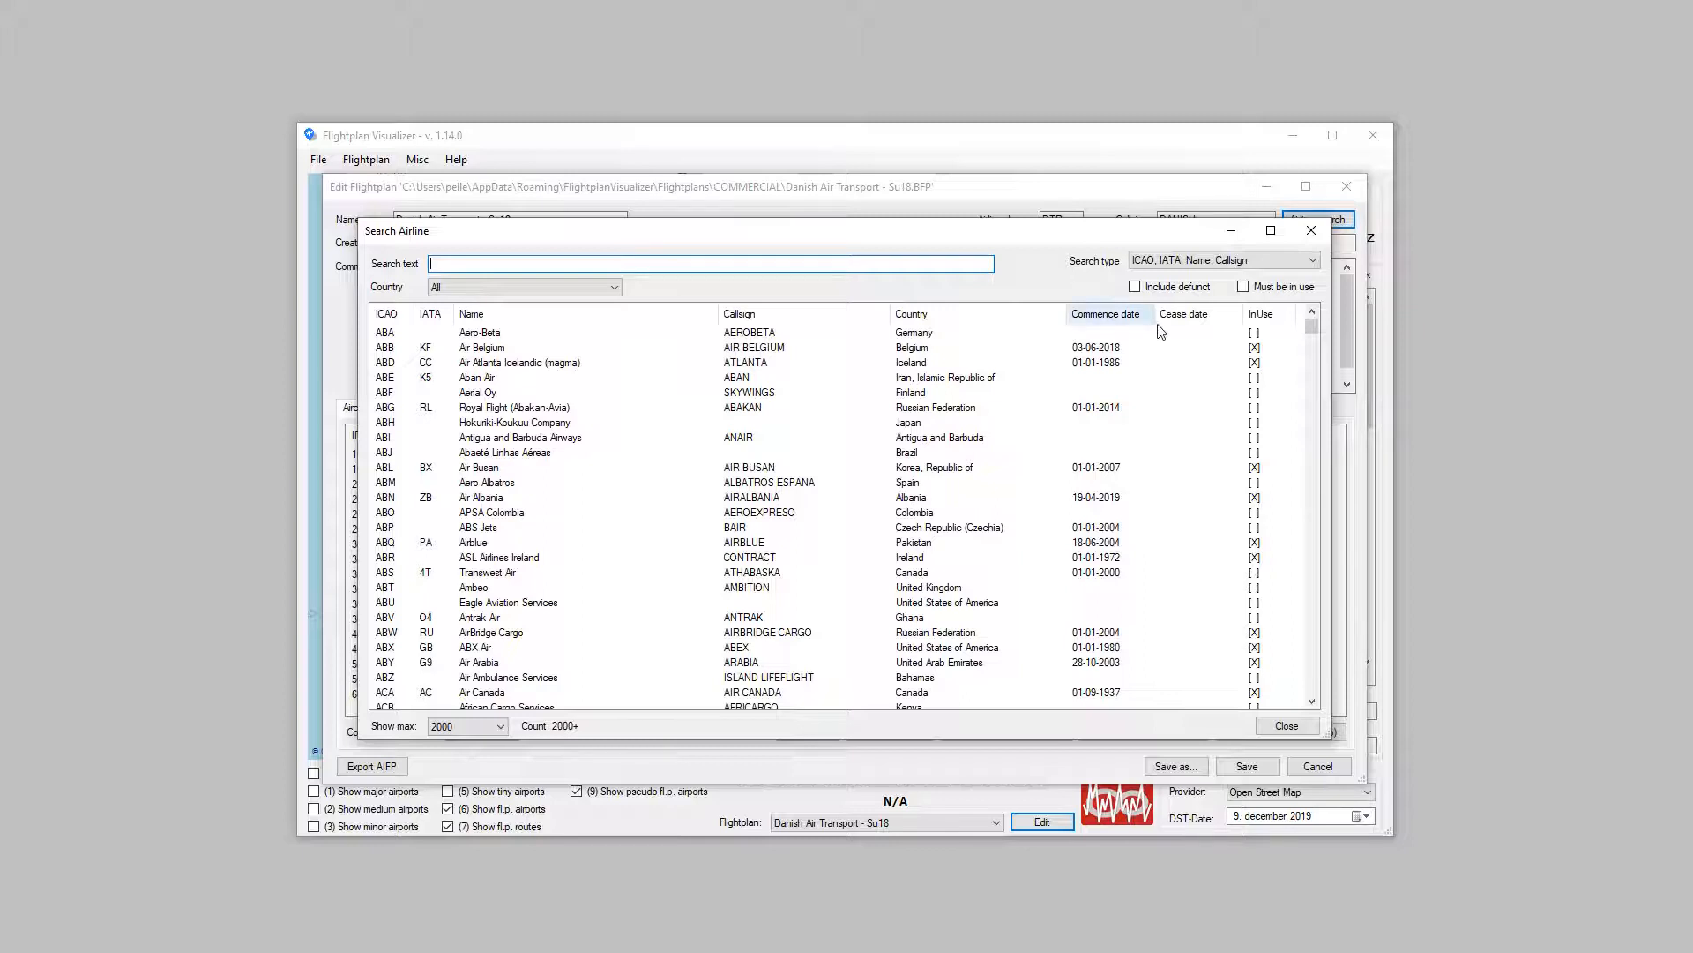
pyautogui.click(1121, 353)
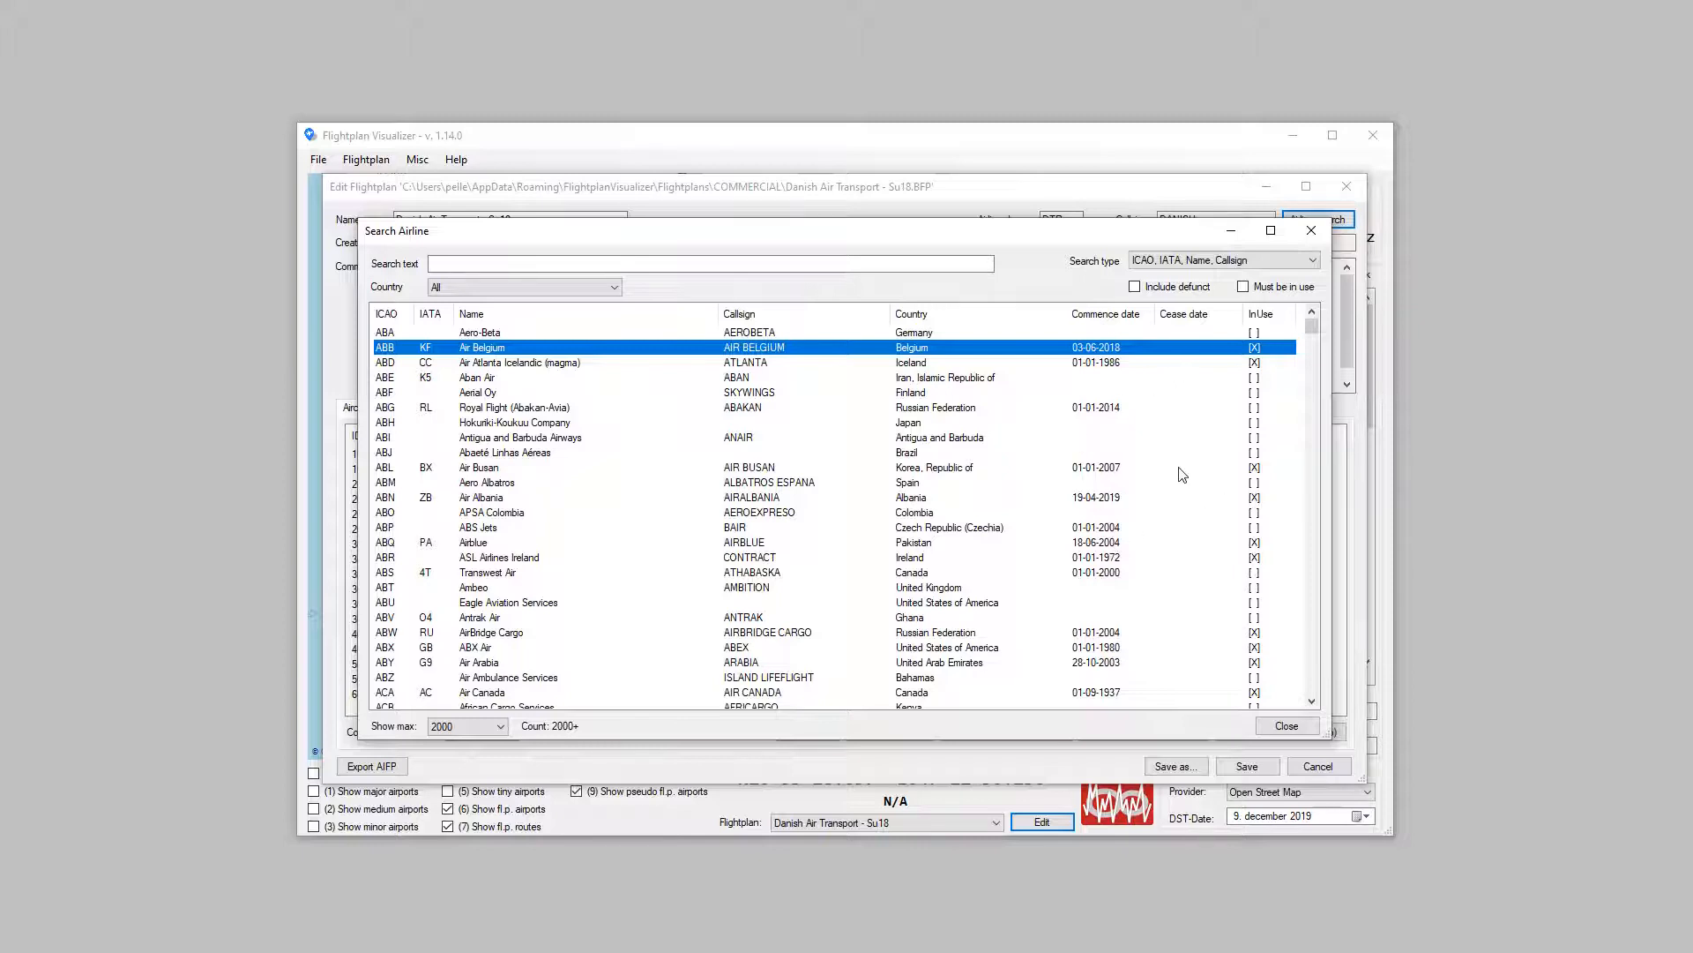
# Step: Search the airlines for "AIR BER" including defunct ones, check Air Berlin's dates, and close the search and the flightplan editor
pyautogui.click(760, 264)
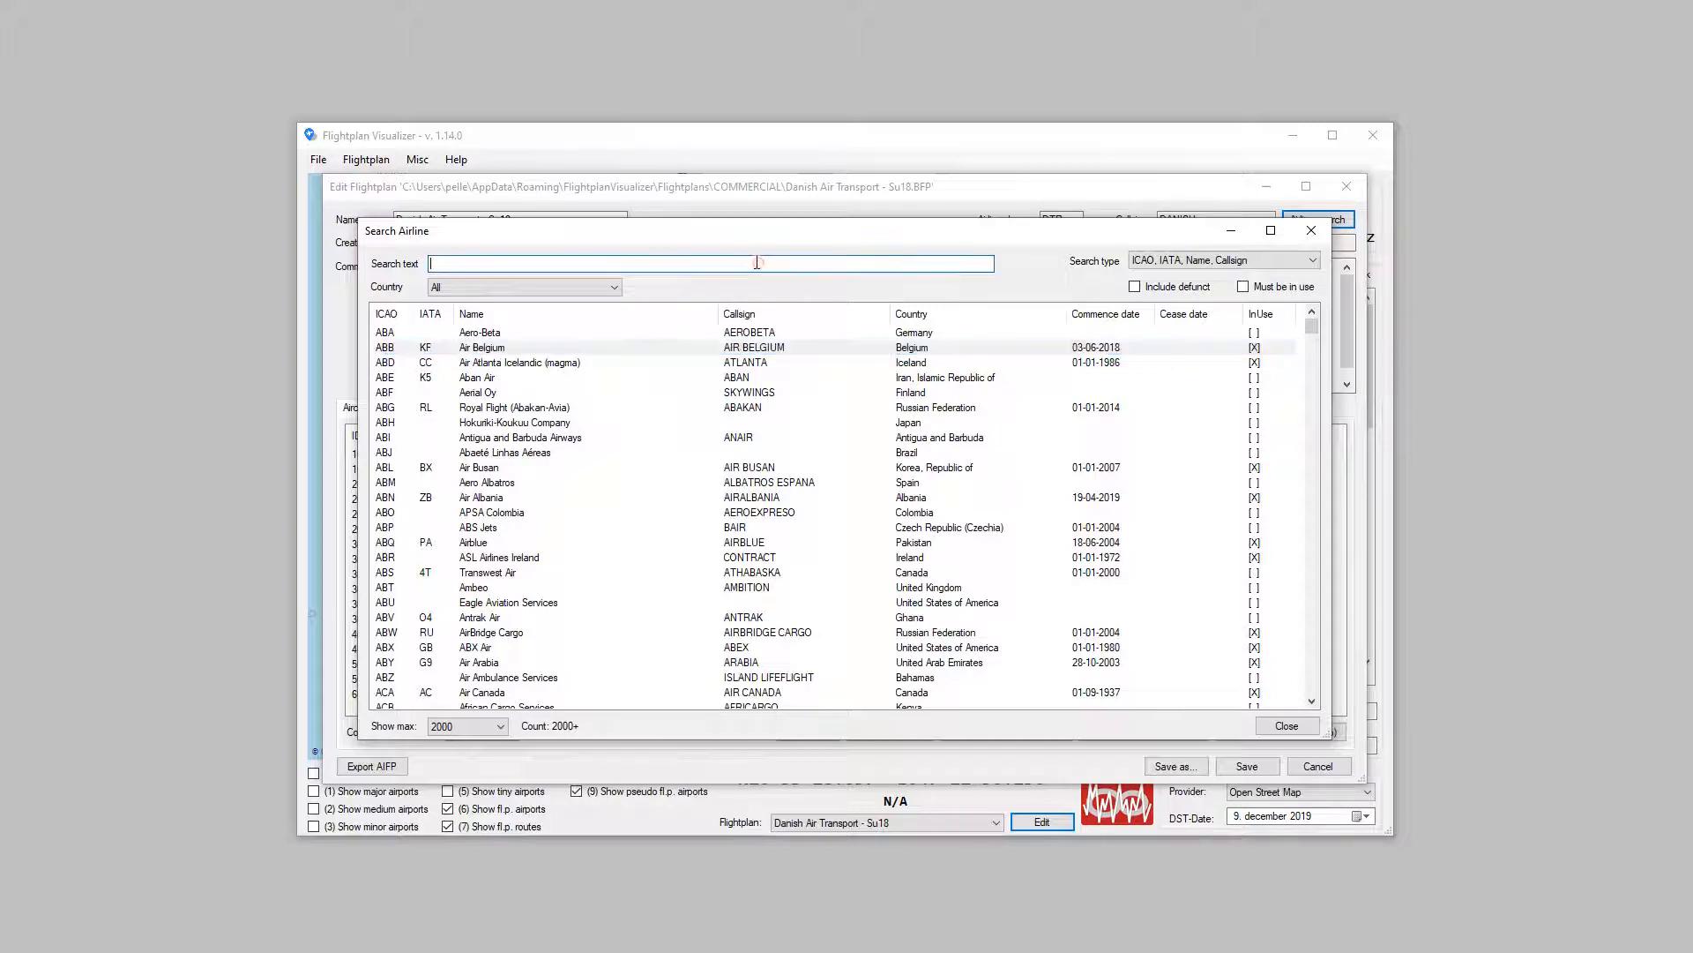
pyautogui.write('AIR R')
pyautogui.press('BackSpace')
pyautogui.press('BackSpace')
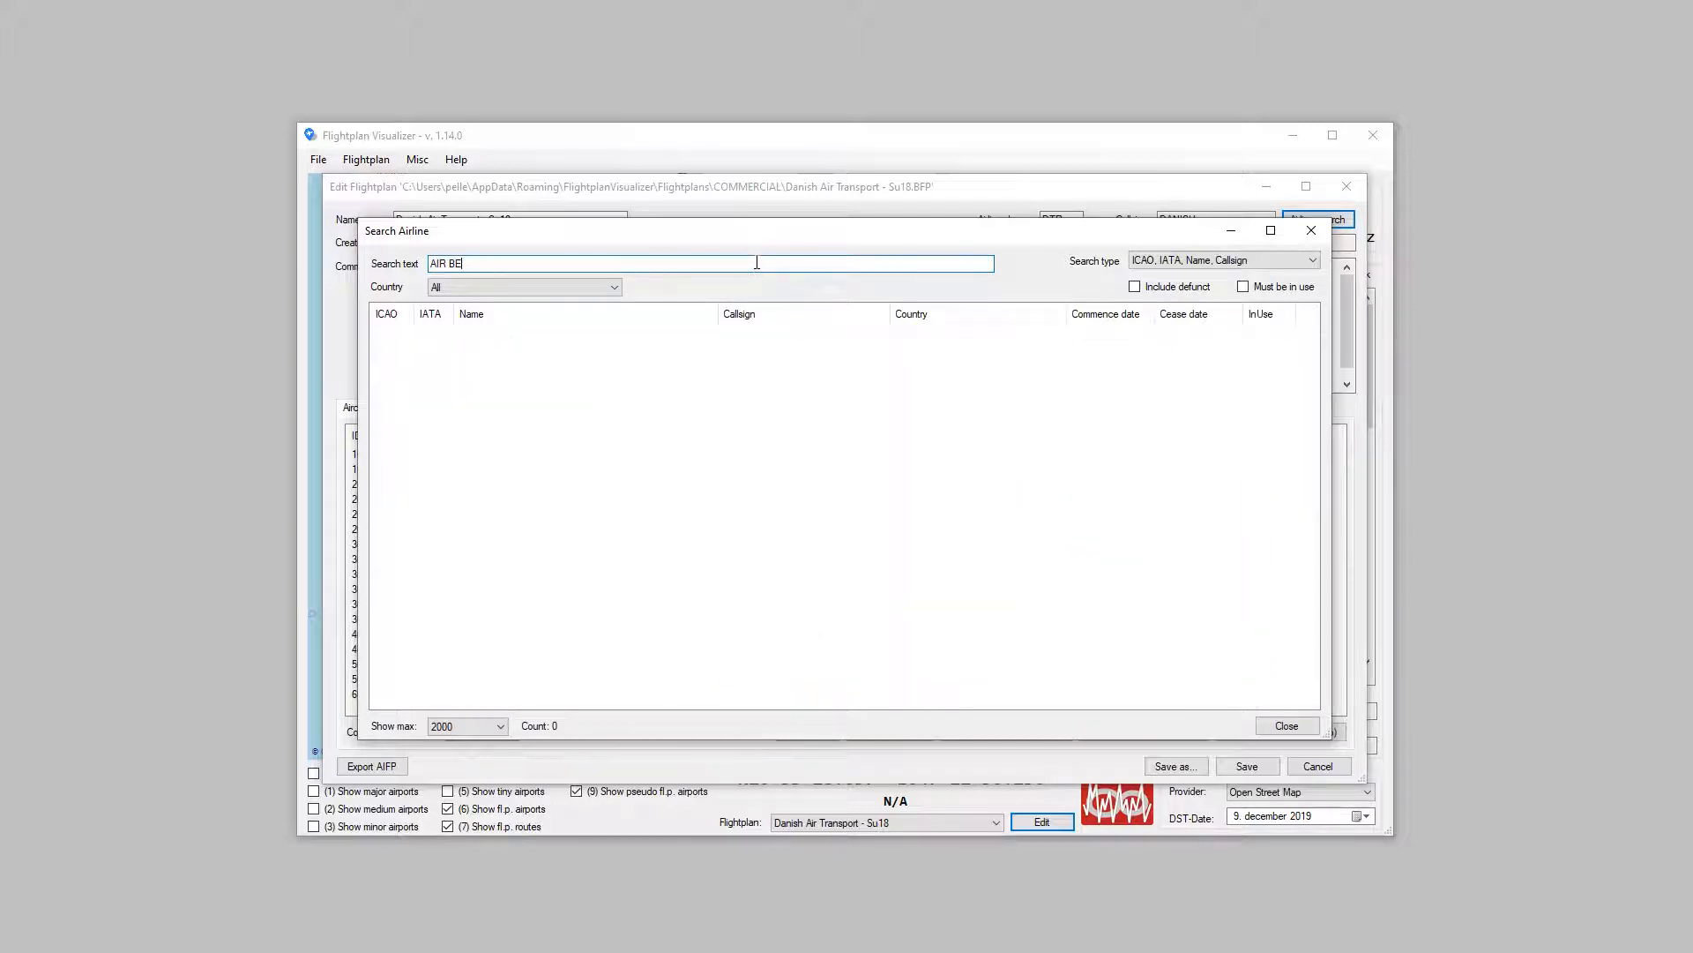
pyautogui.write('R')
pyautogui.click(1137, 288)
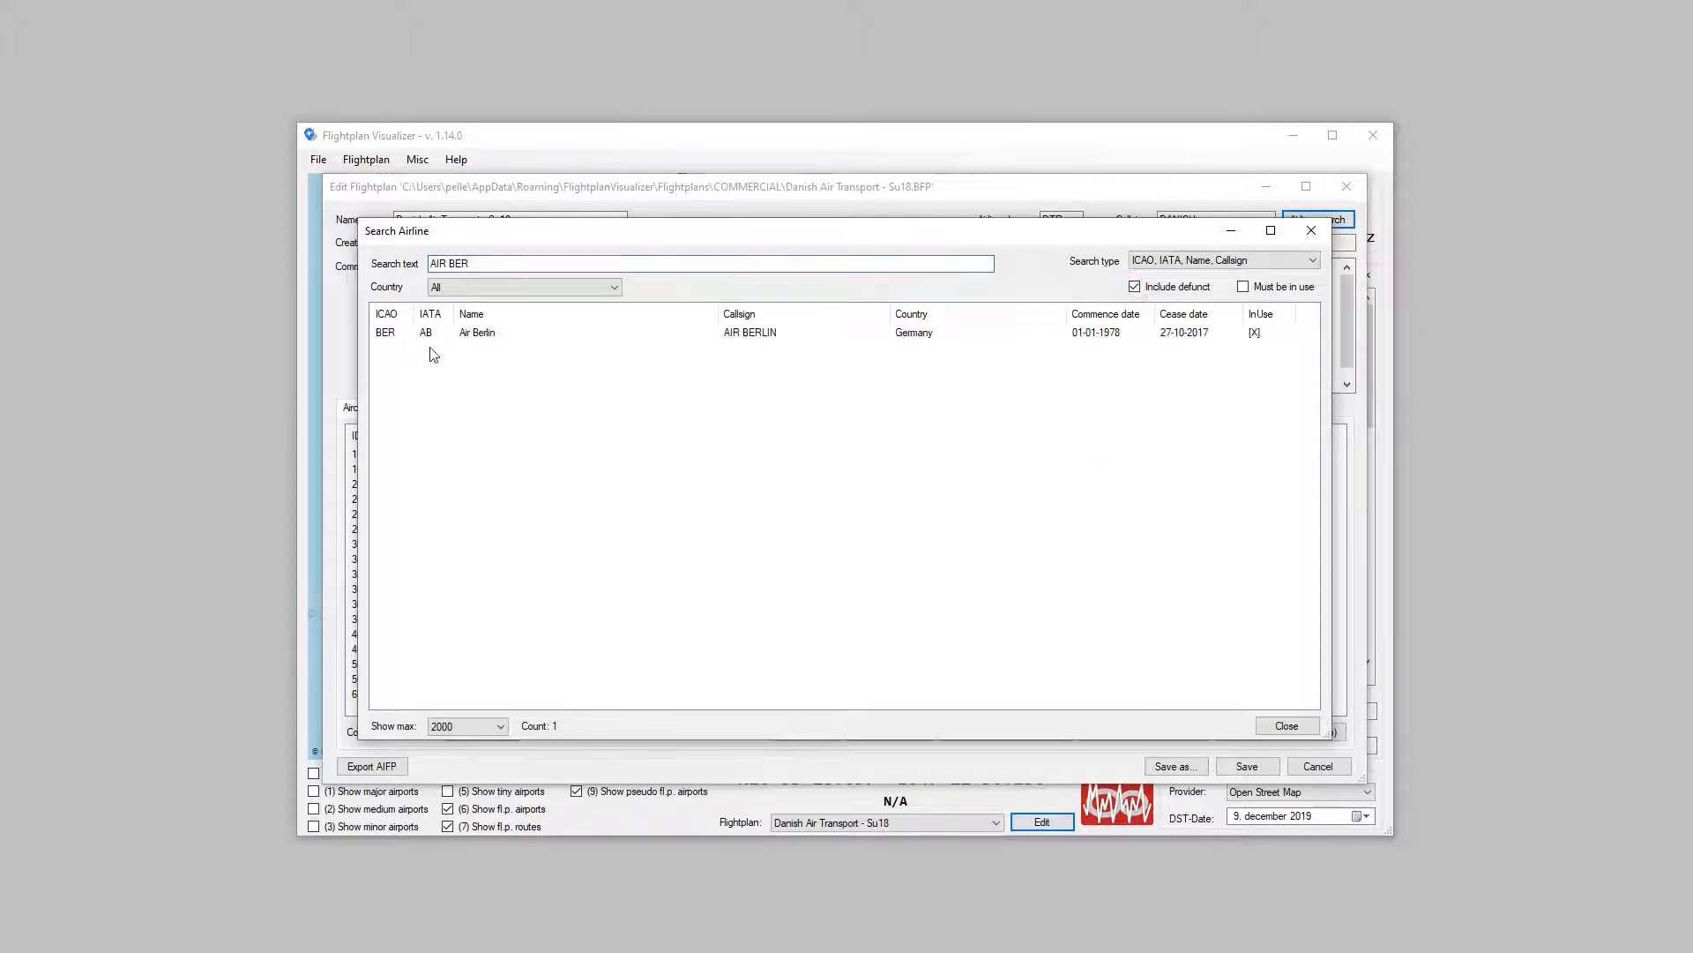
pyautogui.click(491, 335)
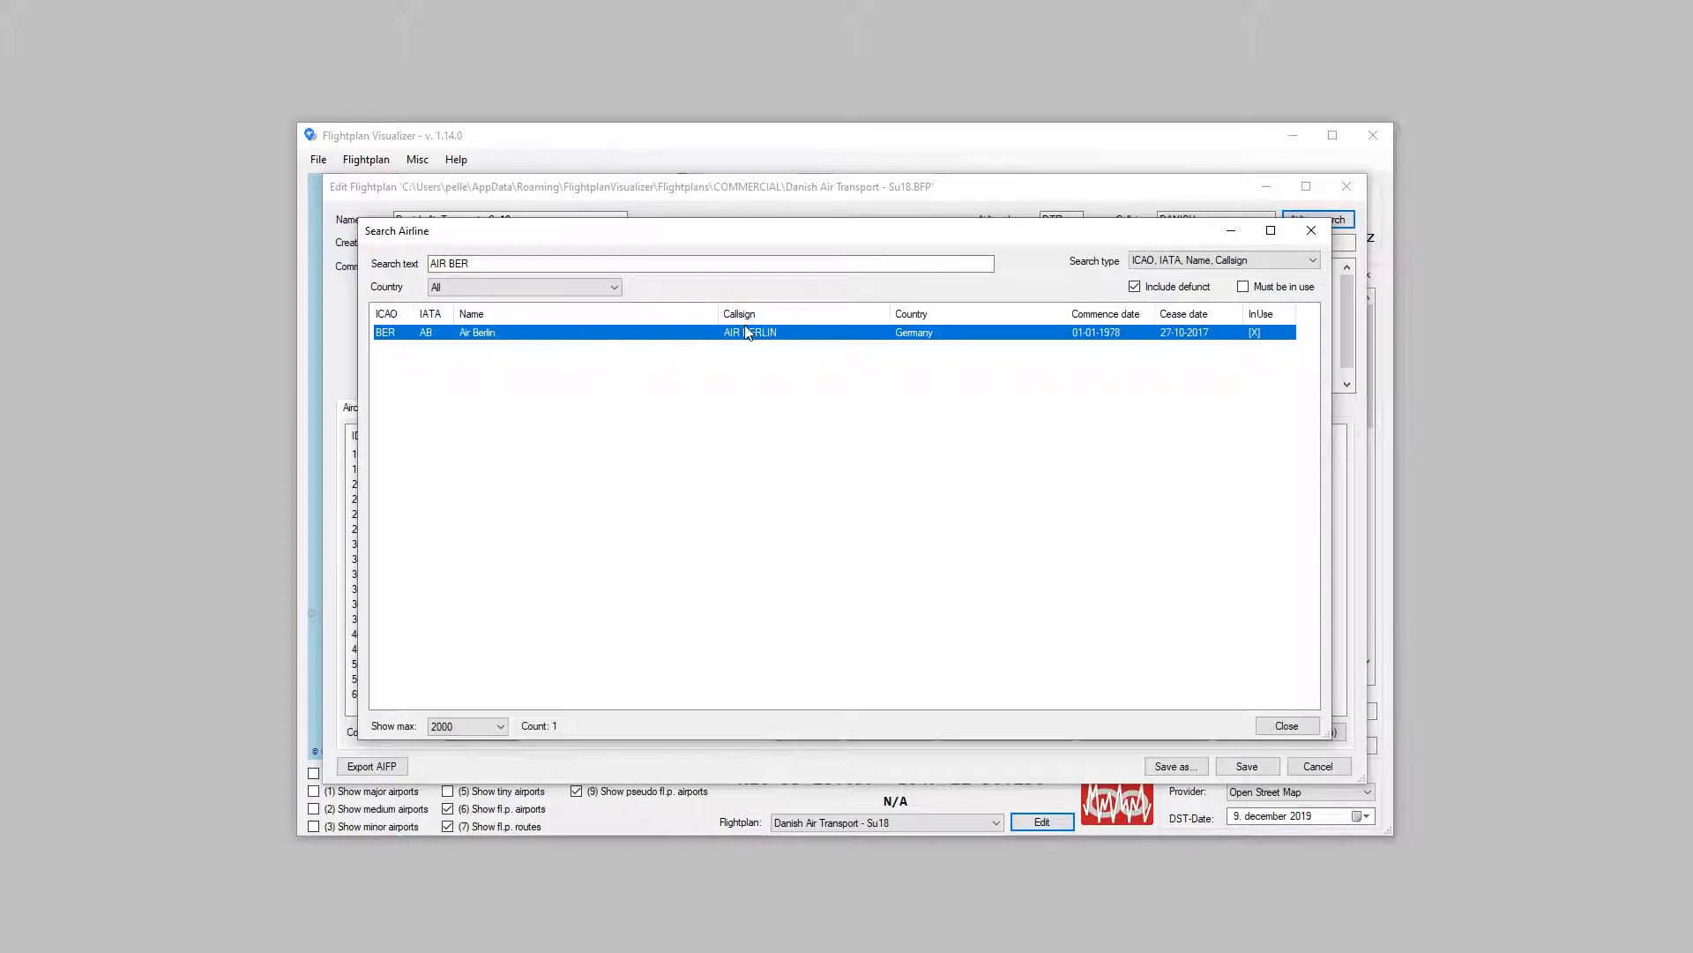
pyautogui.click(1311, 229)
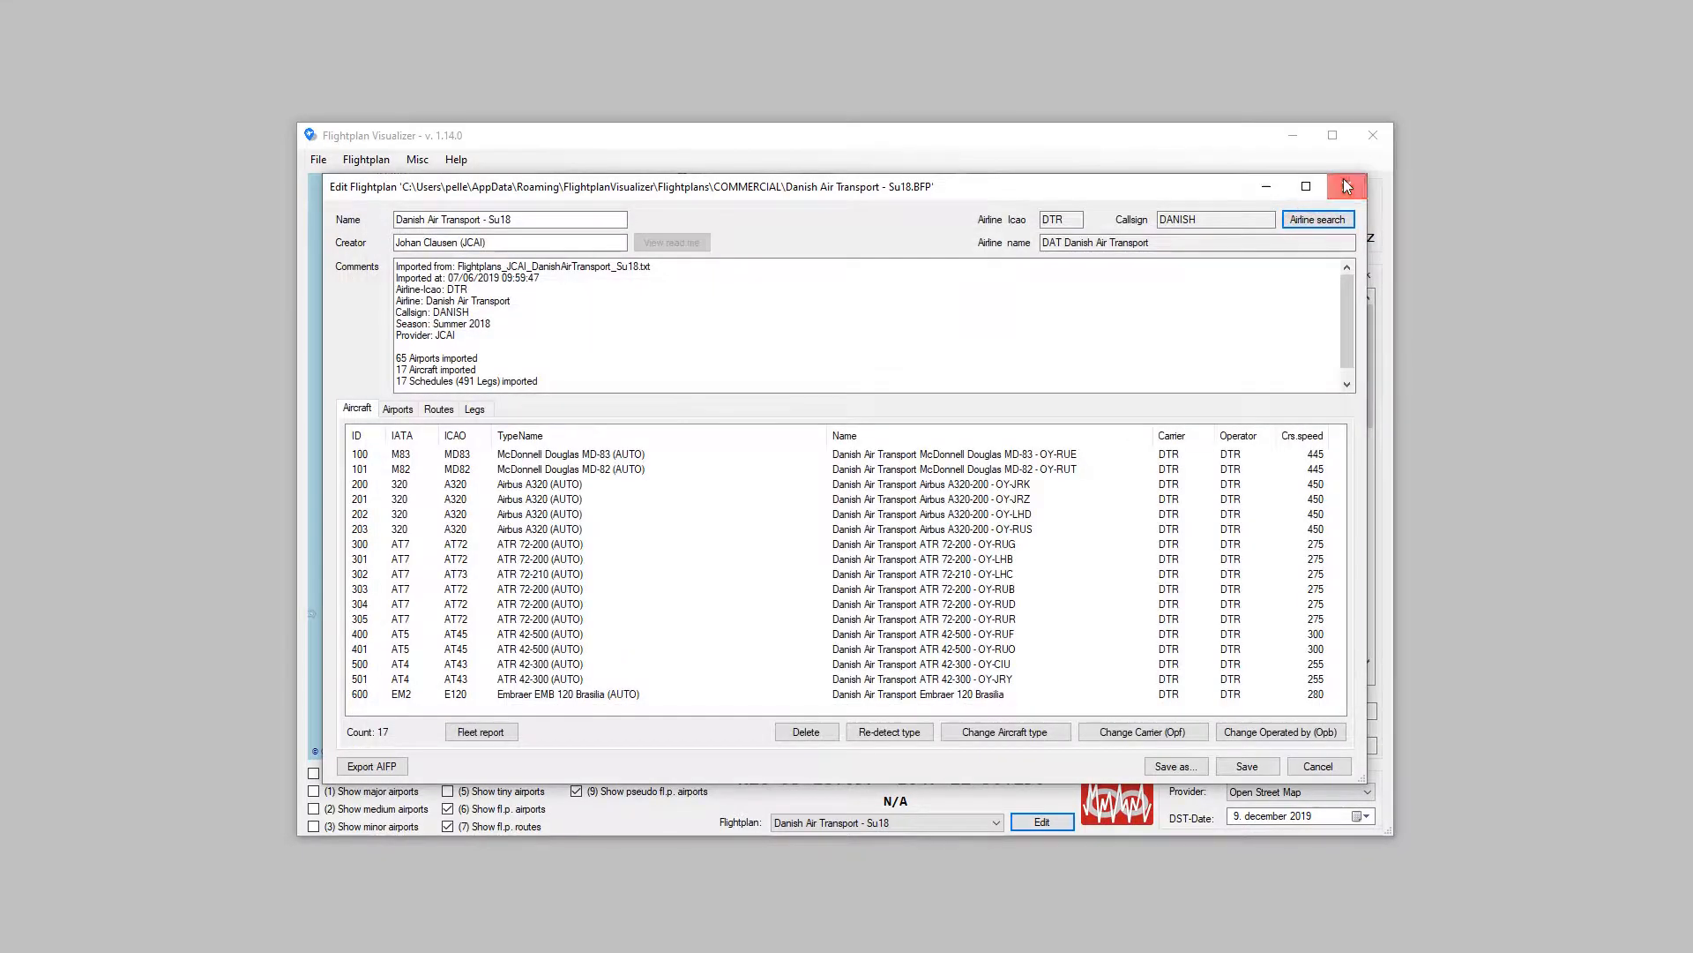
pyautogui.click(1347, 186)
pyautogui.click(417, 160)
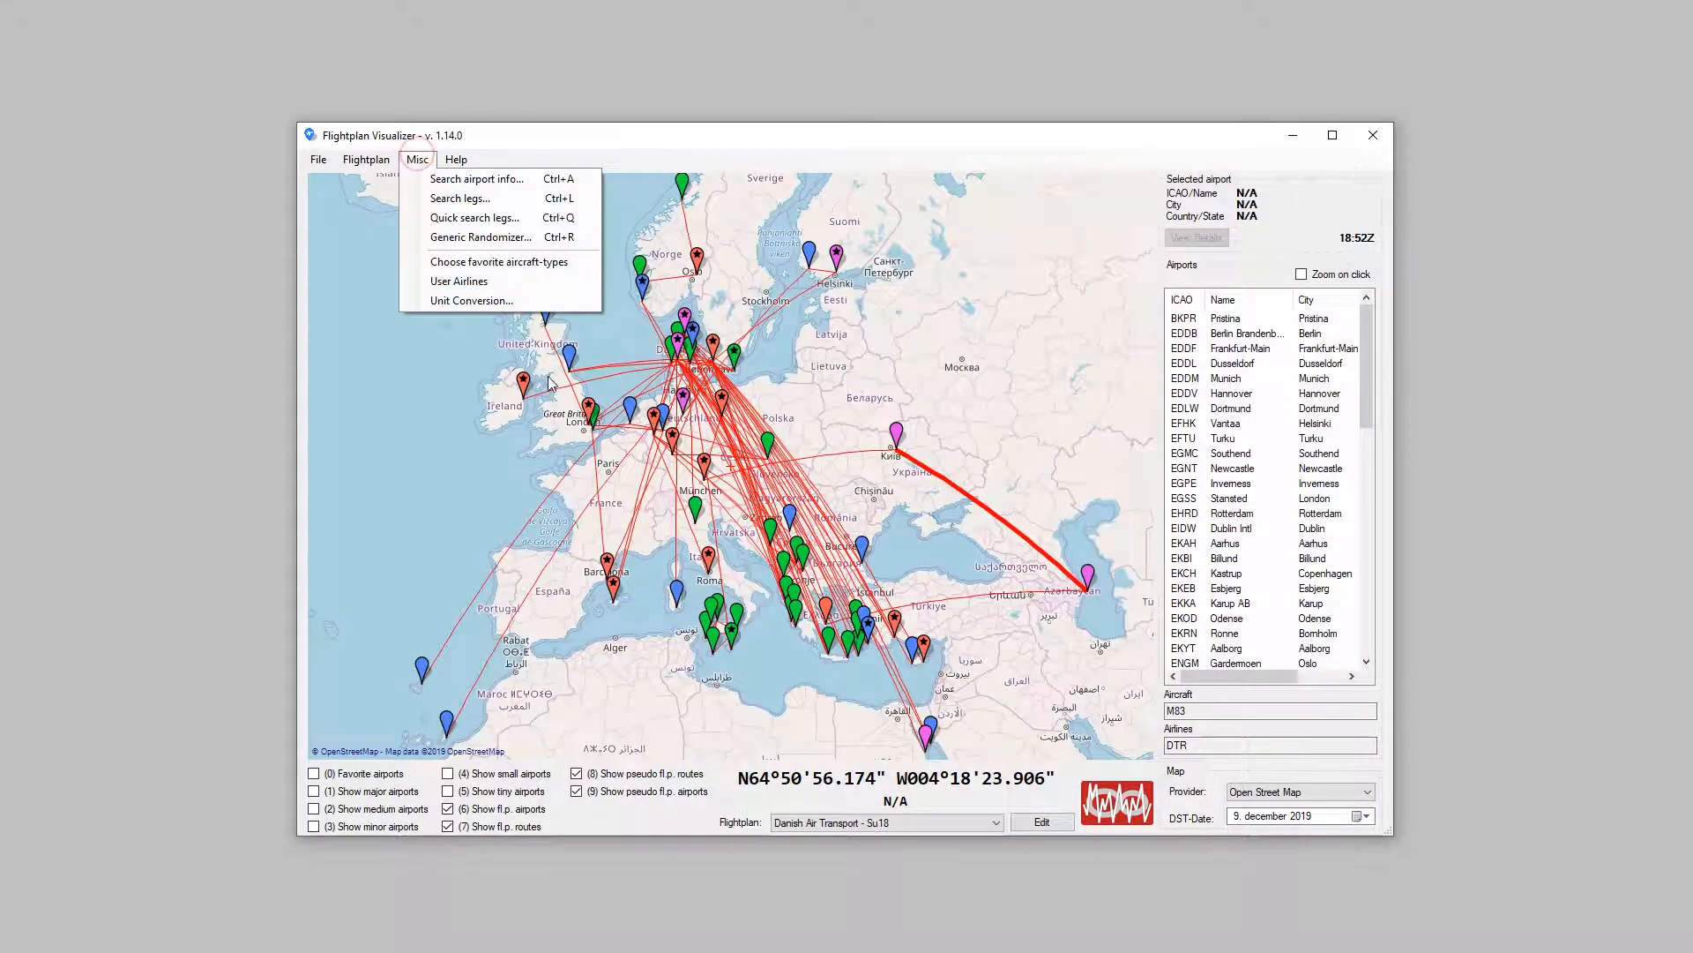
pyautogui.click(496, 207)
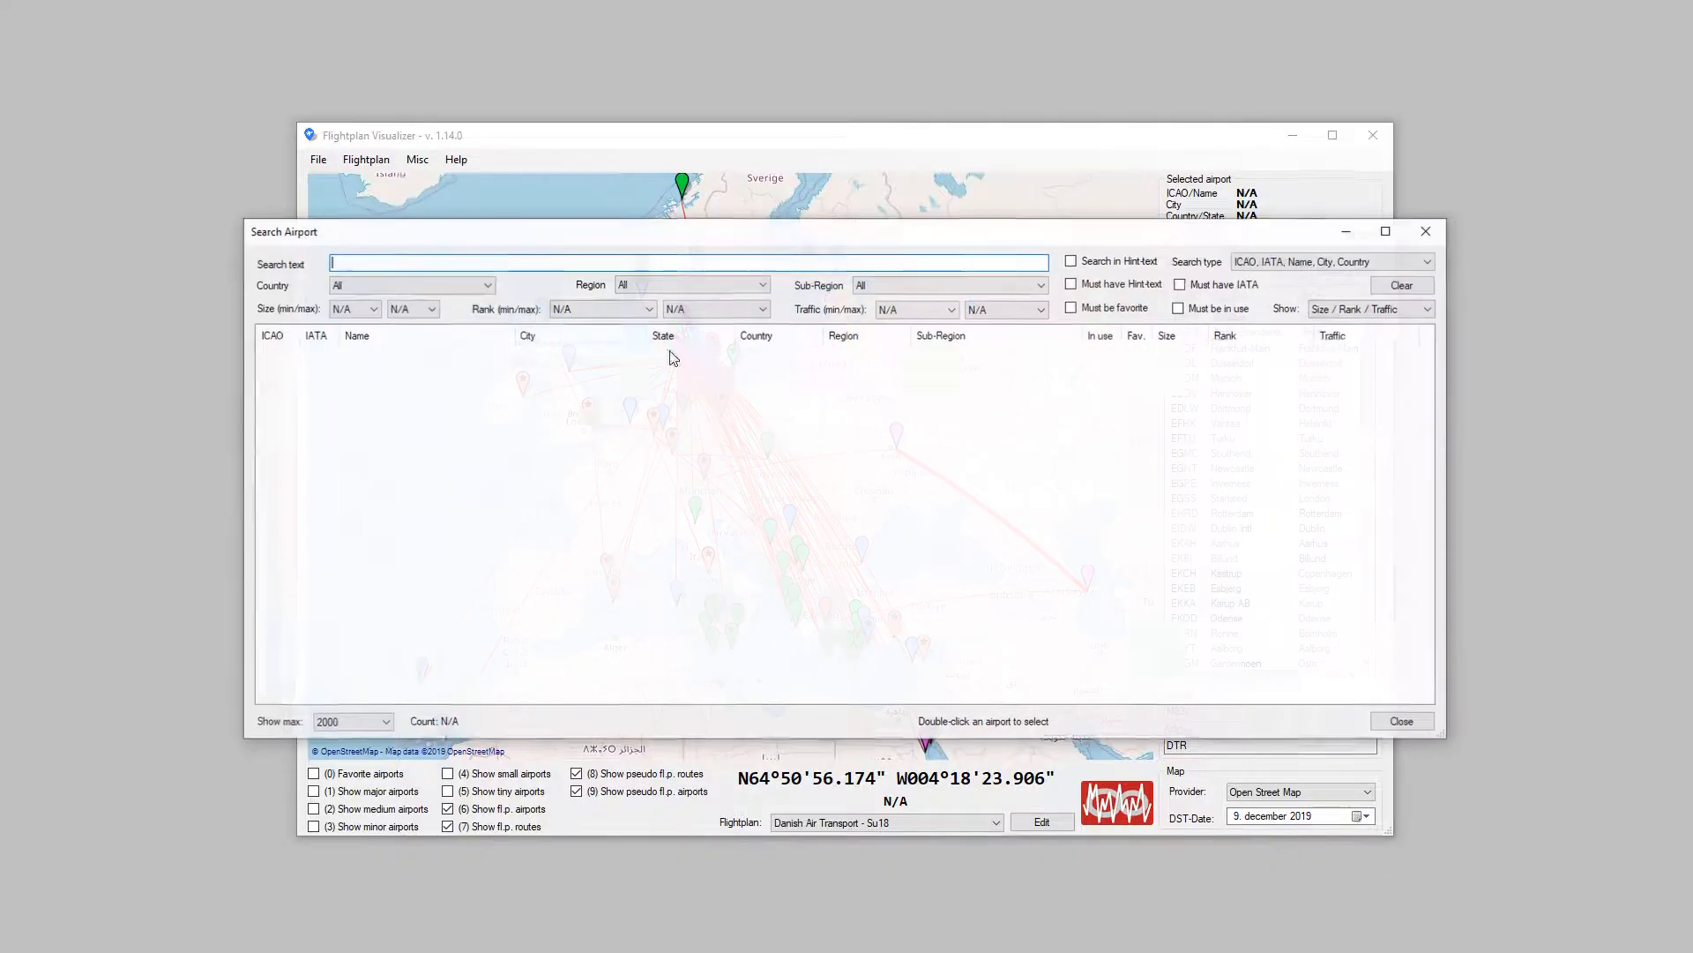
pyautogui.click(1418, 236)
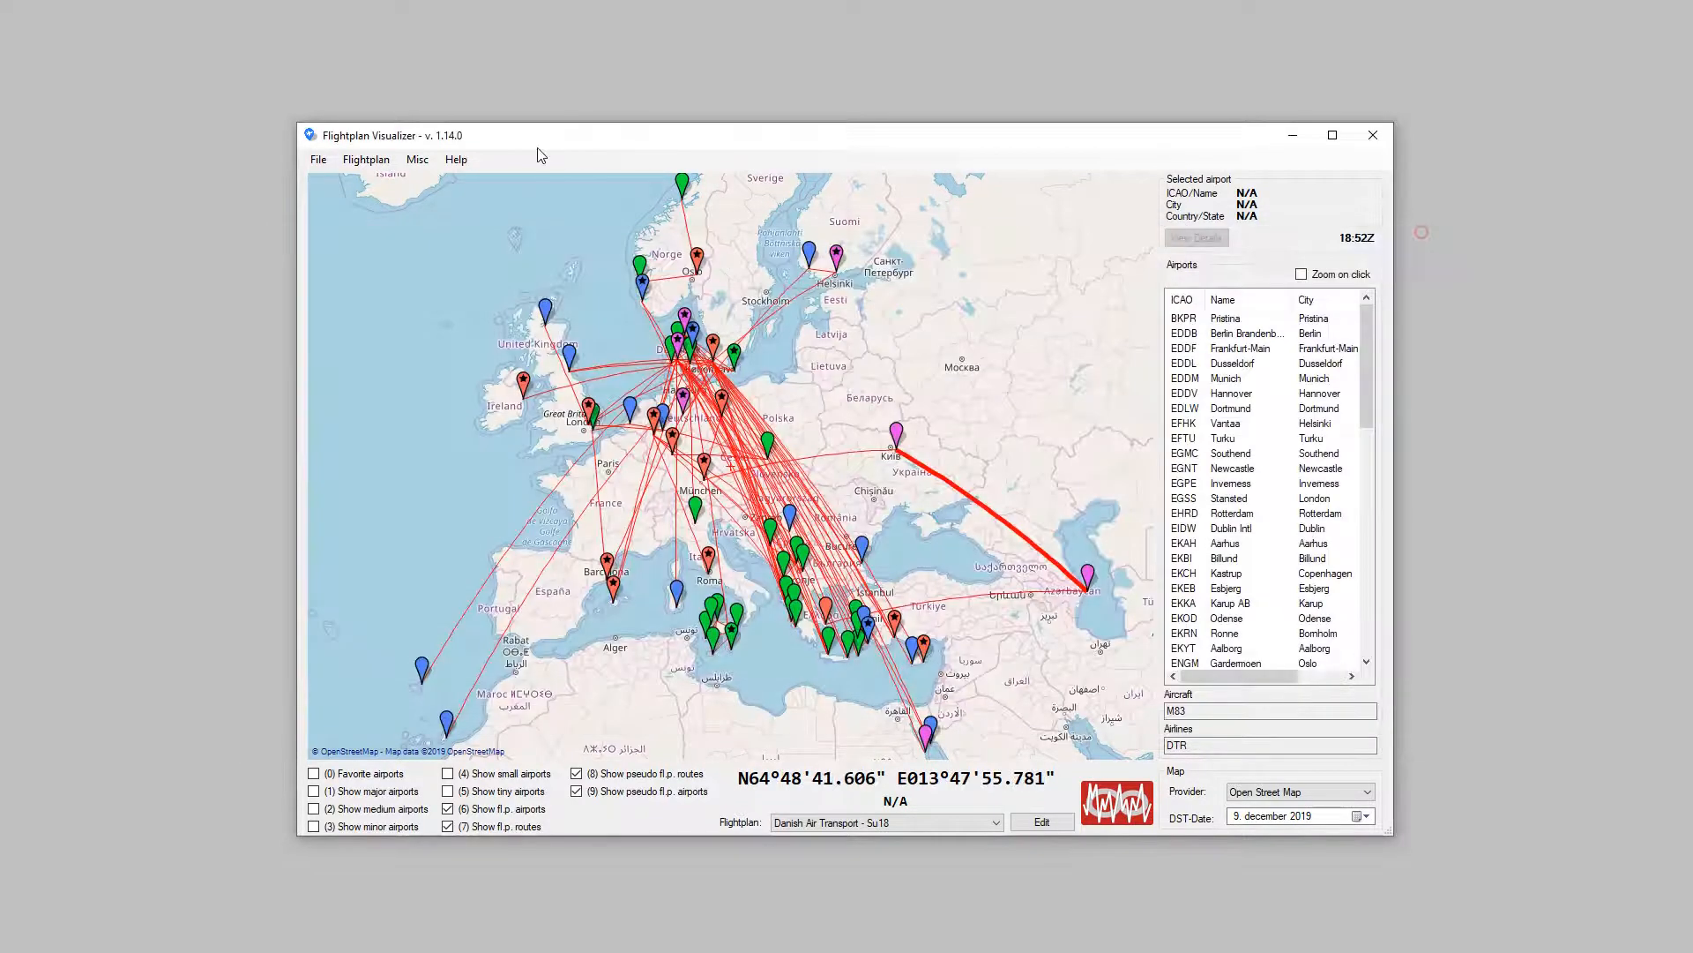
# Step: Run a leg search on reset criteria with only Air Berlin (BER) as airline and show the found routes on the map
pyautogui.click(456, 159)
pyautogui.moveTo(418, 160)
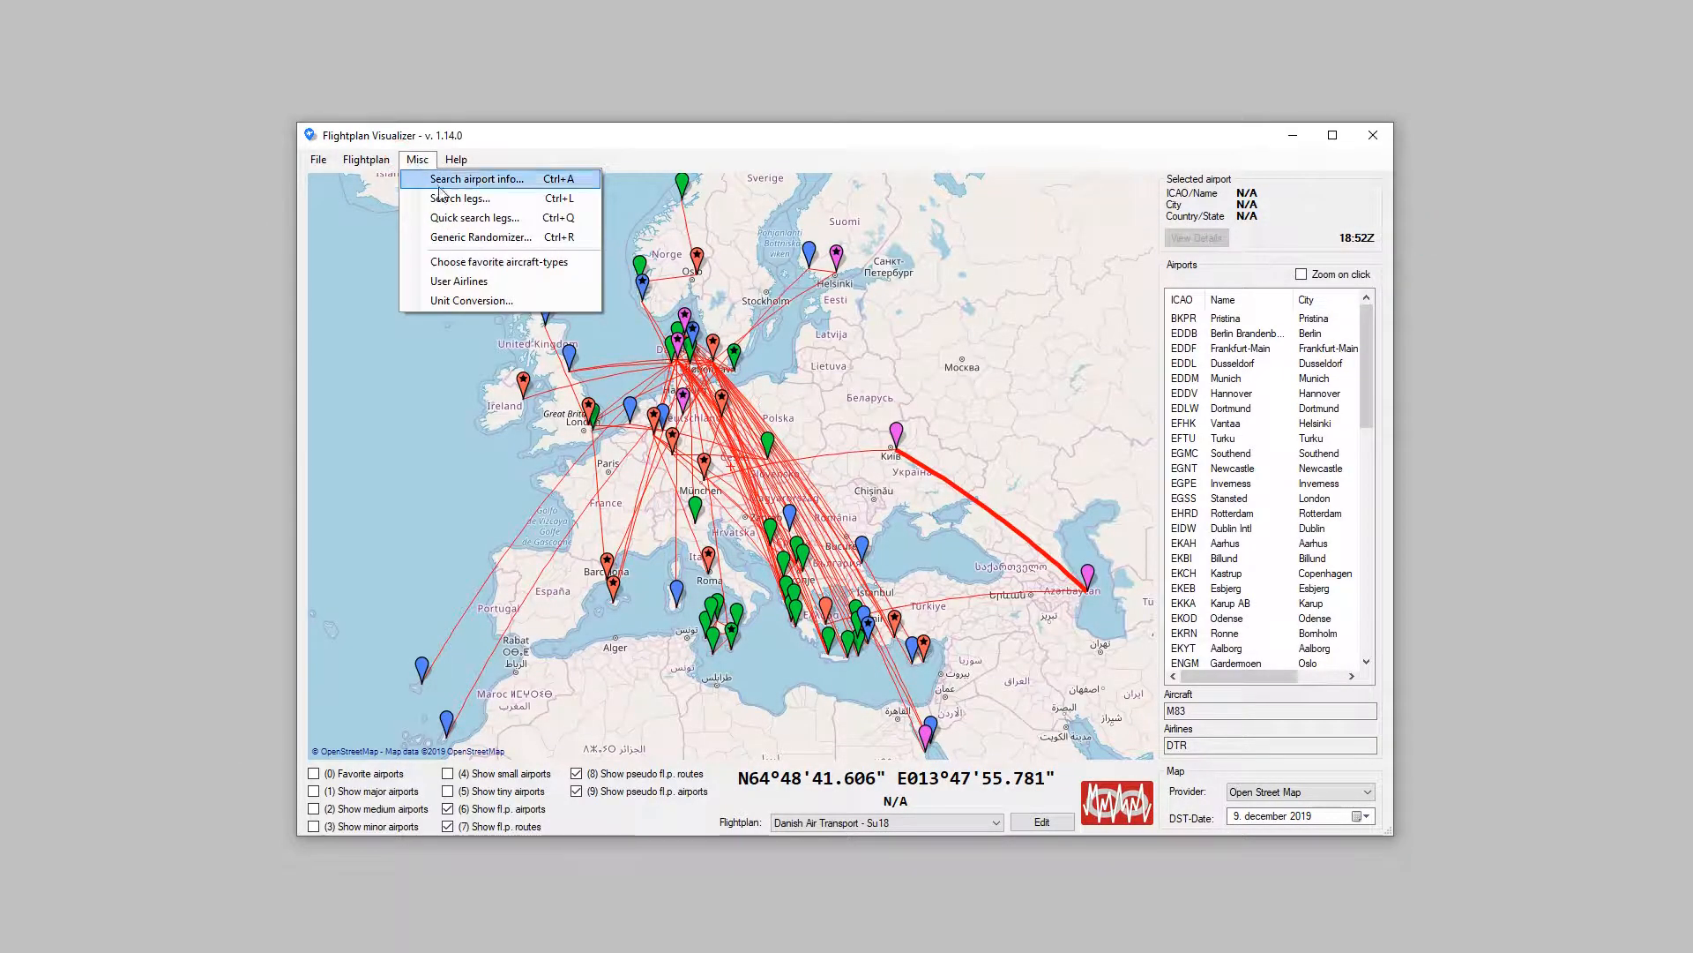
pyautogui.click(462, 195)
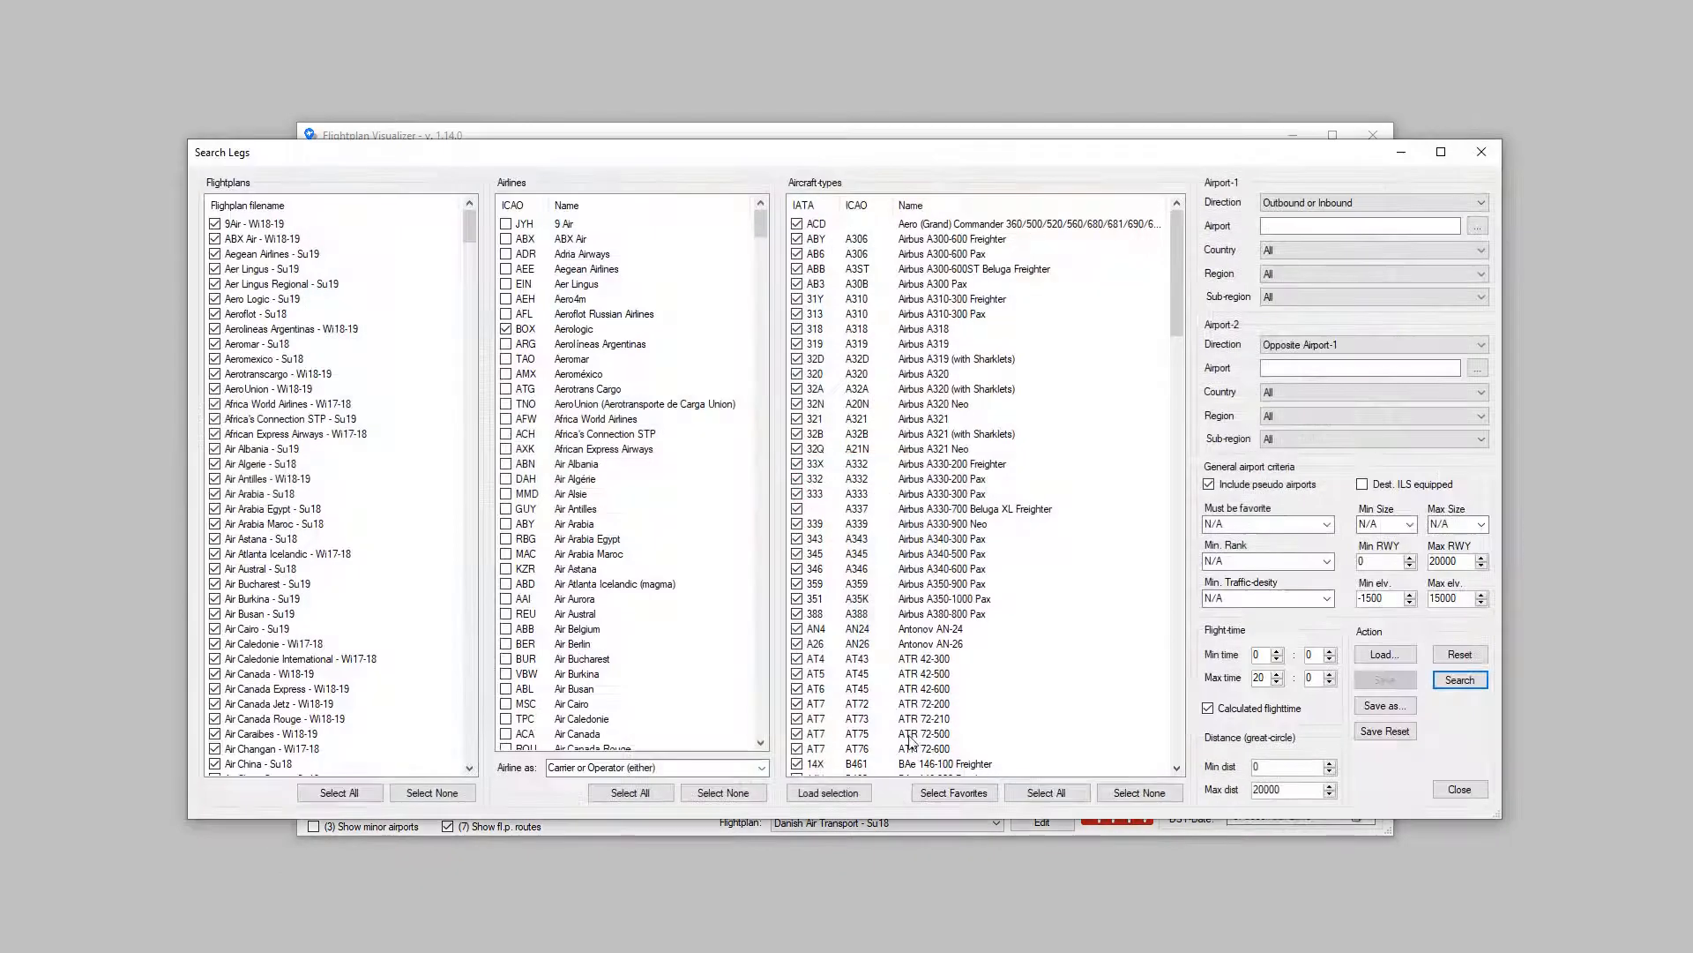
pyautogui.click(1468, 656)
pyautogui.click(740, 794)
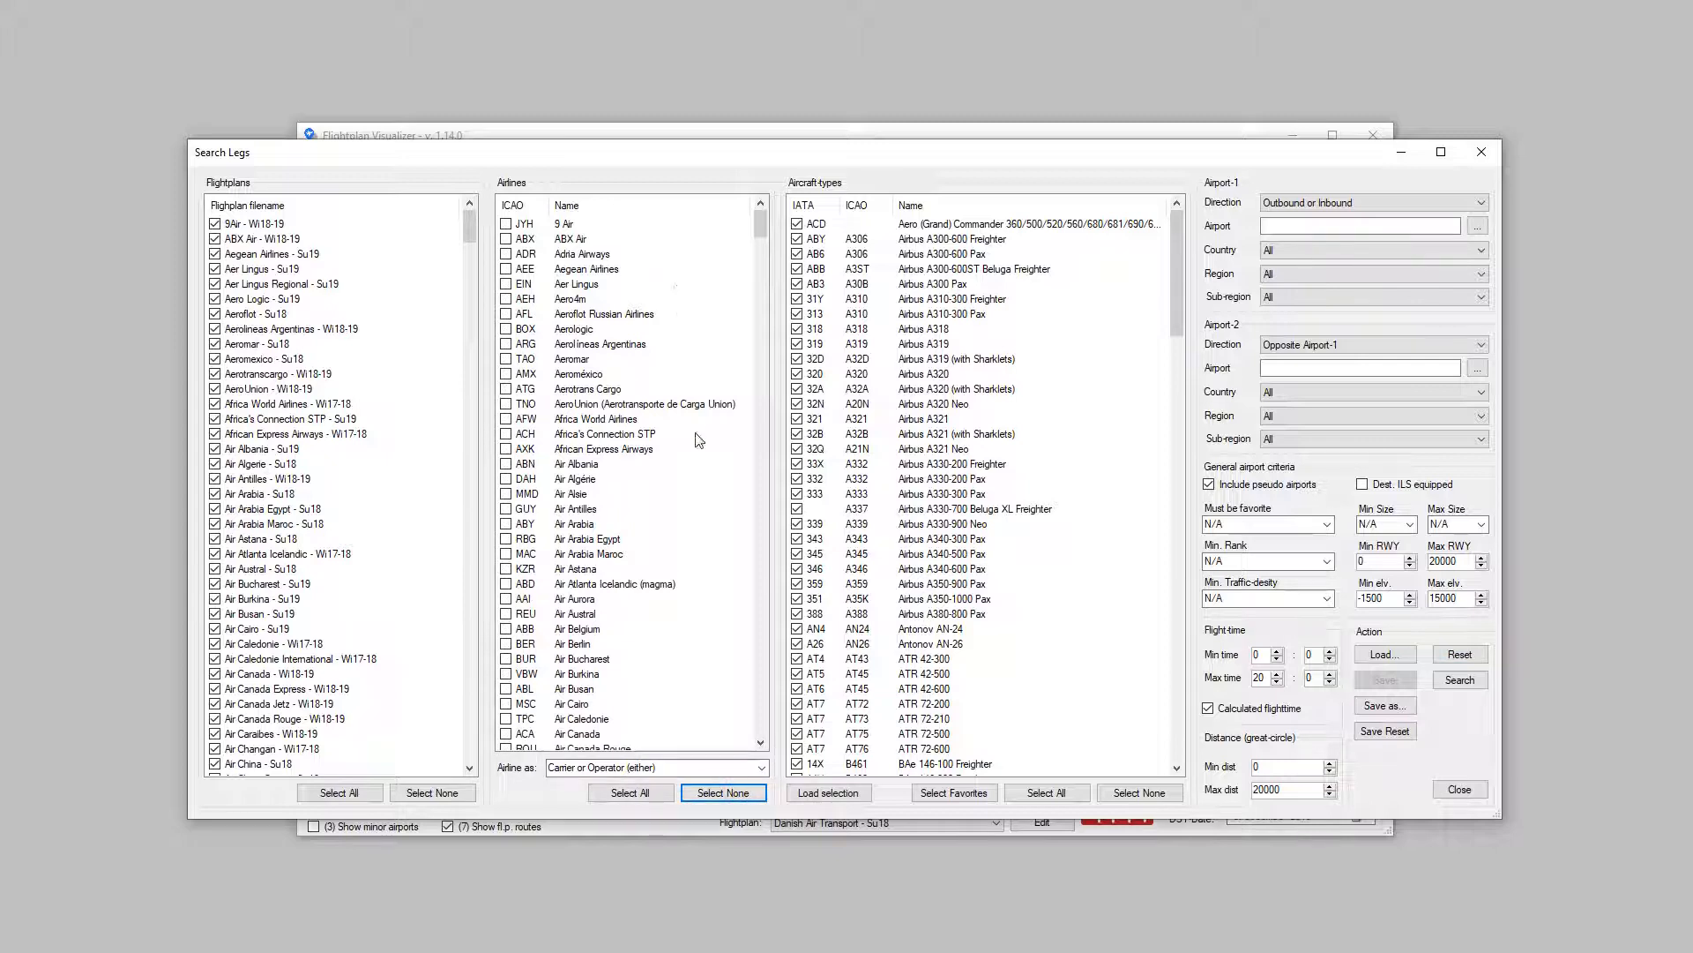
pyautogui.click(506, 644)
pyautogui.click(1460, 680)
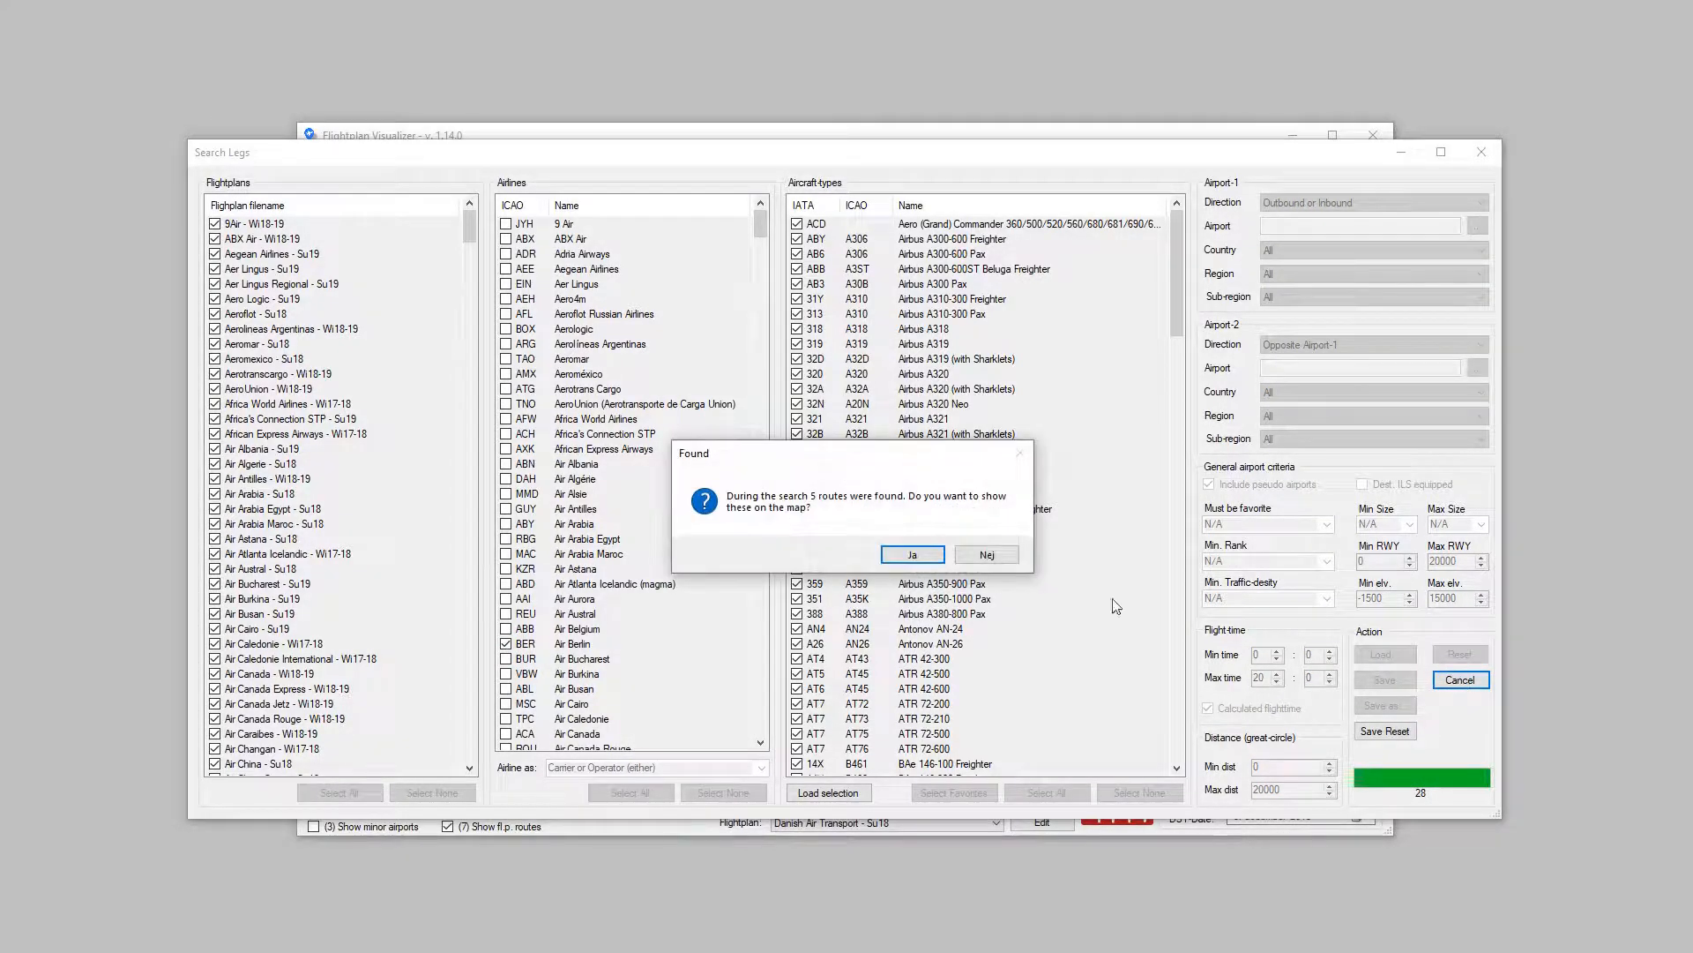
pyautogui.click(914, 555)
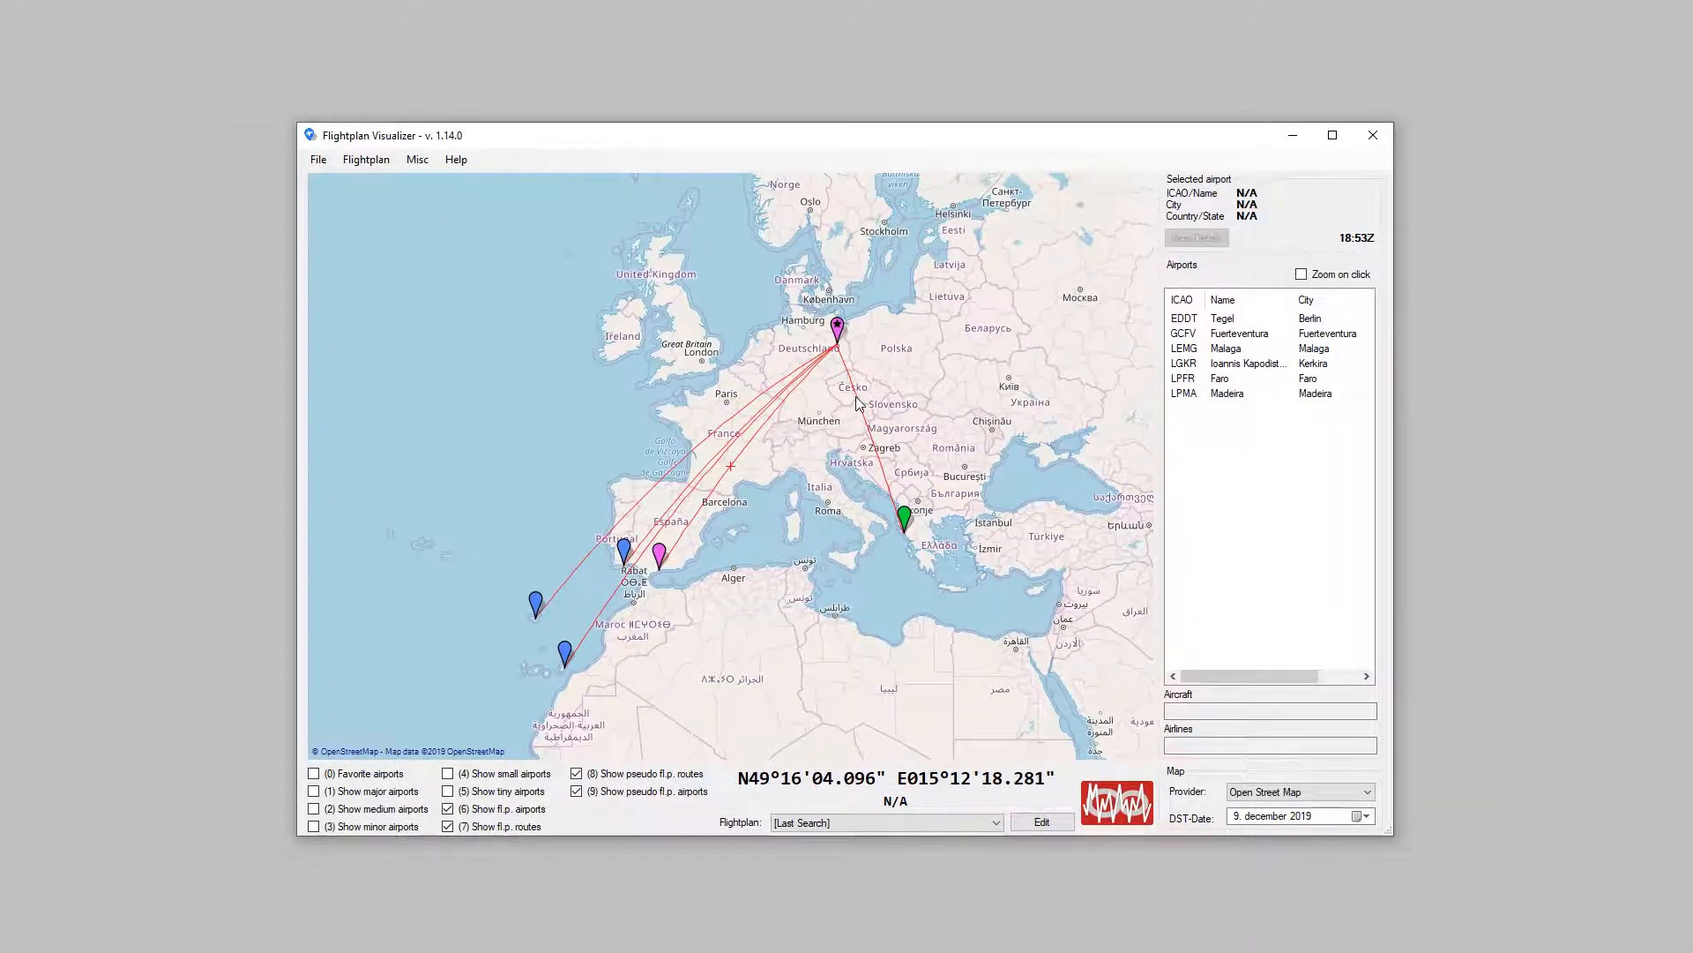
# Step: View the route info for the EDDT-LGKR route on the map, and close it
pyautogui.moveTo(856, 396)
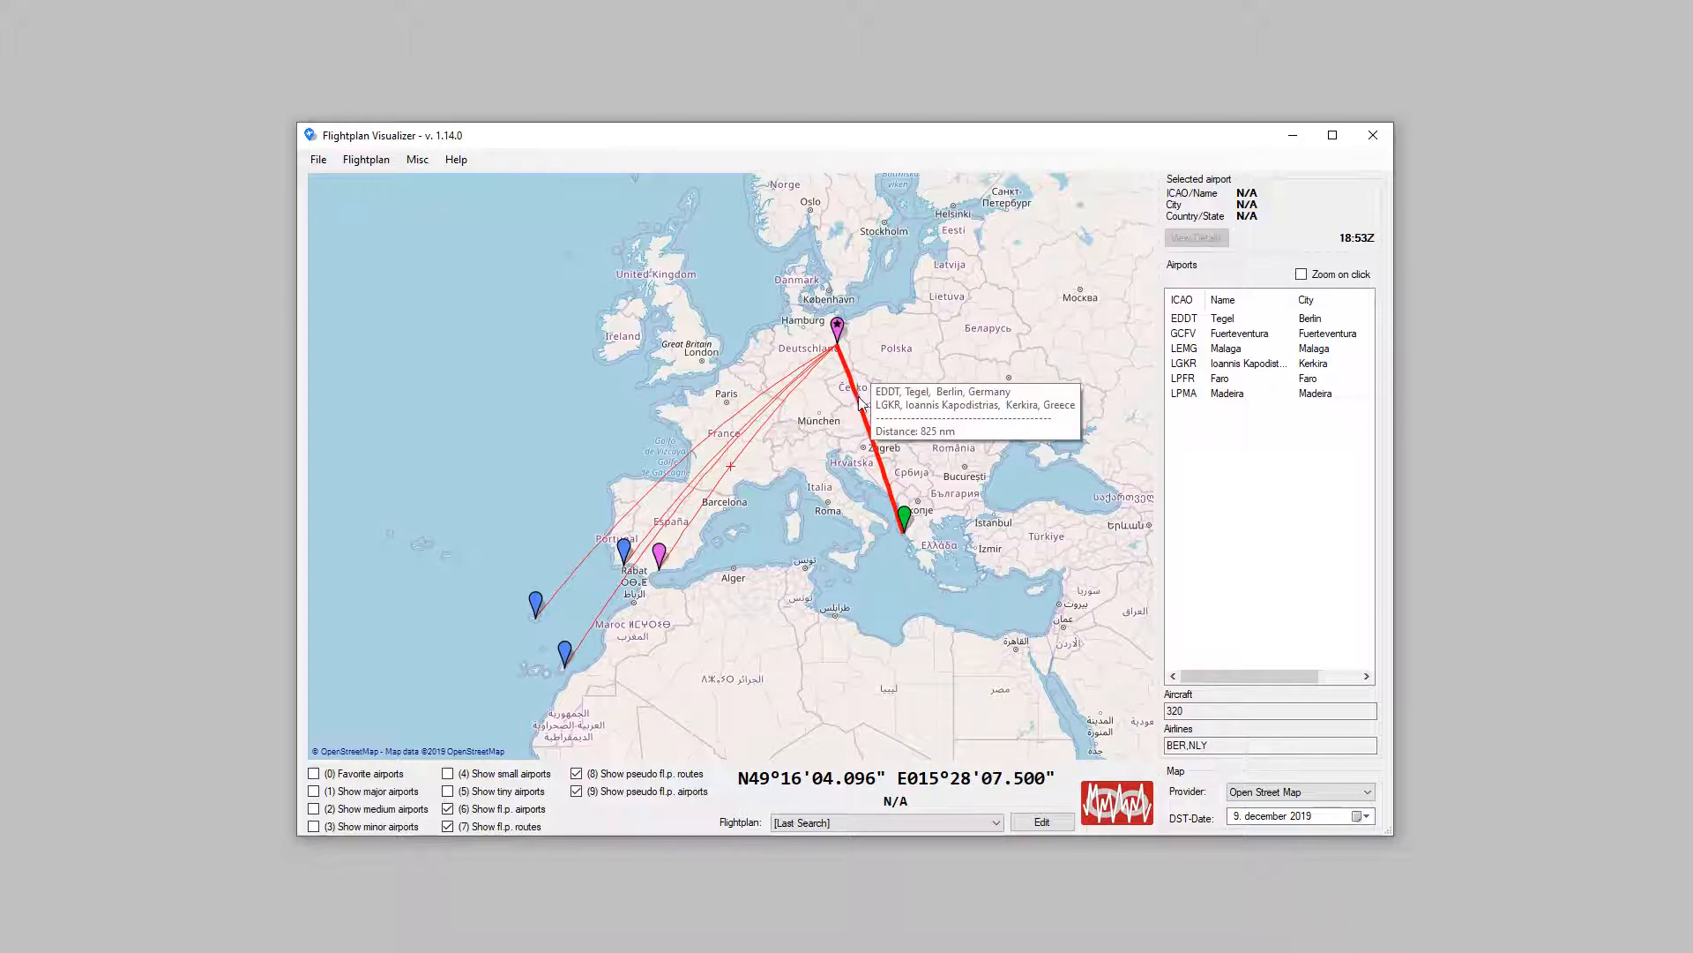
pyautogui.rightClick(856, 396)
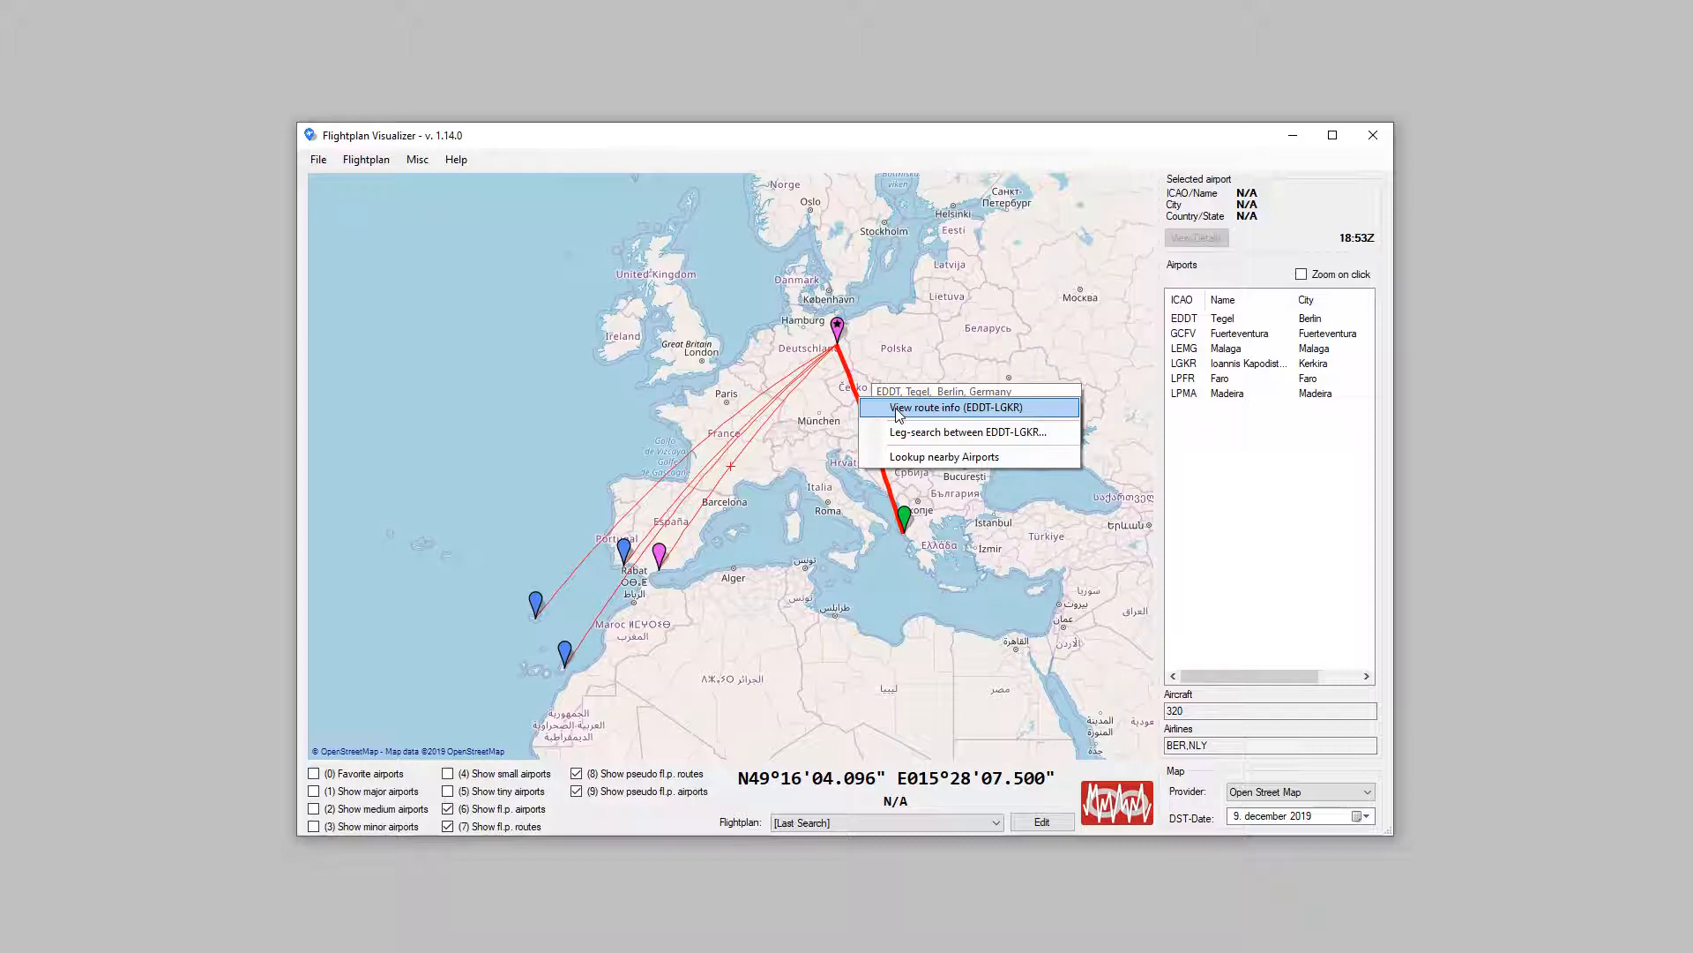
pyautogui.click(897, 414)
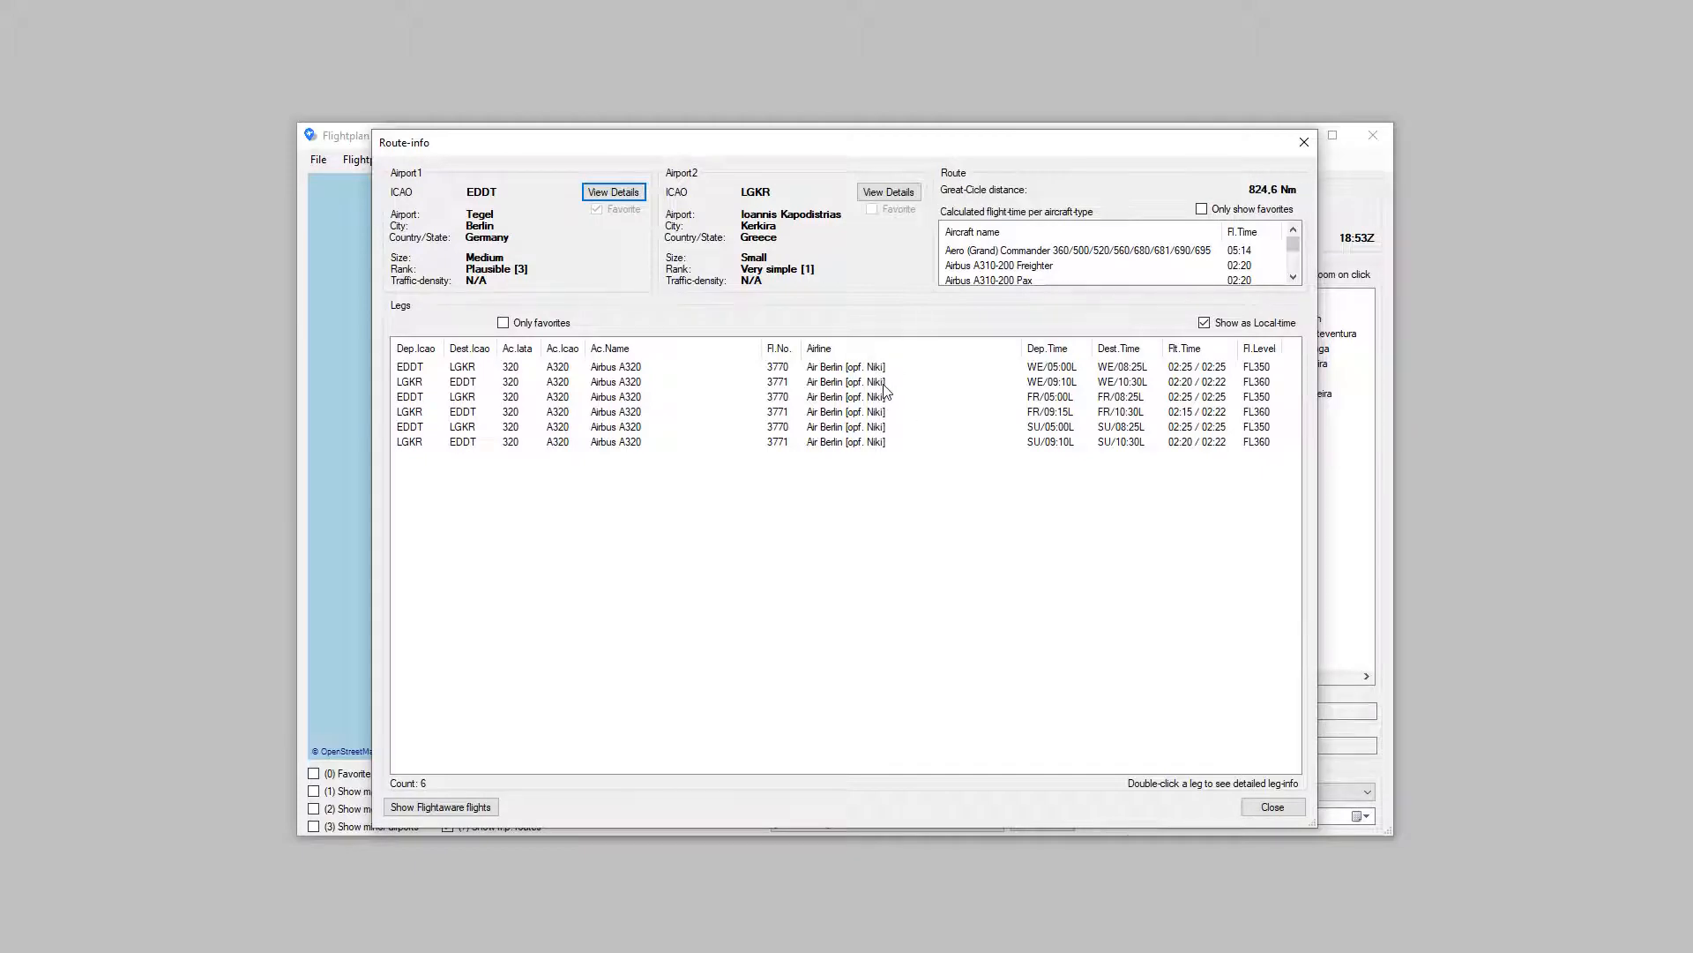
pyautogui.click(1304, 142)
pyautogui.click(424, 167)
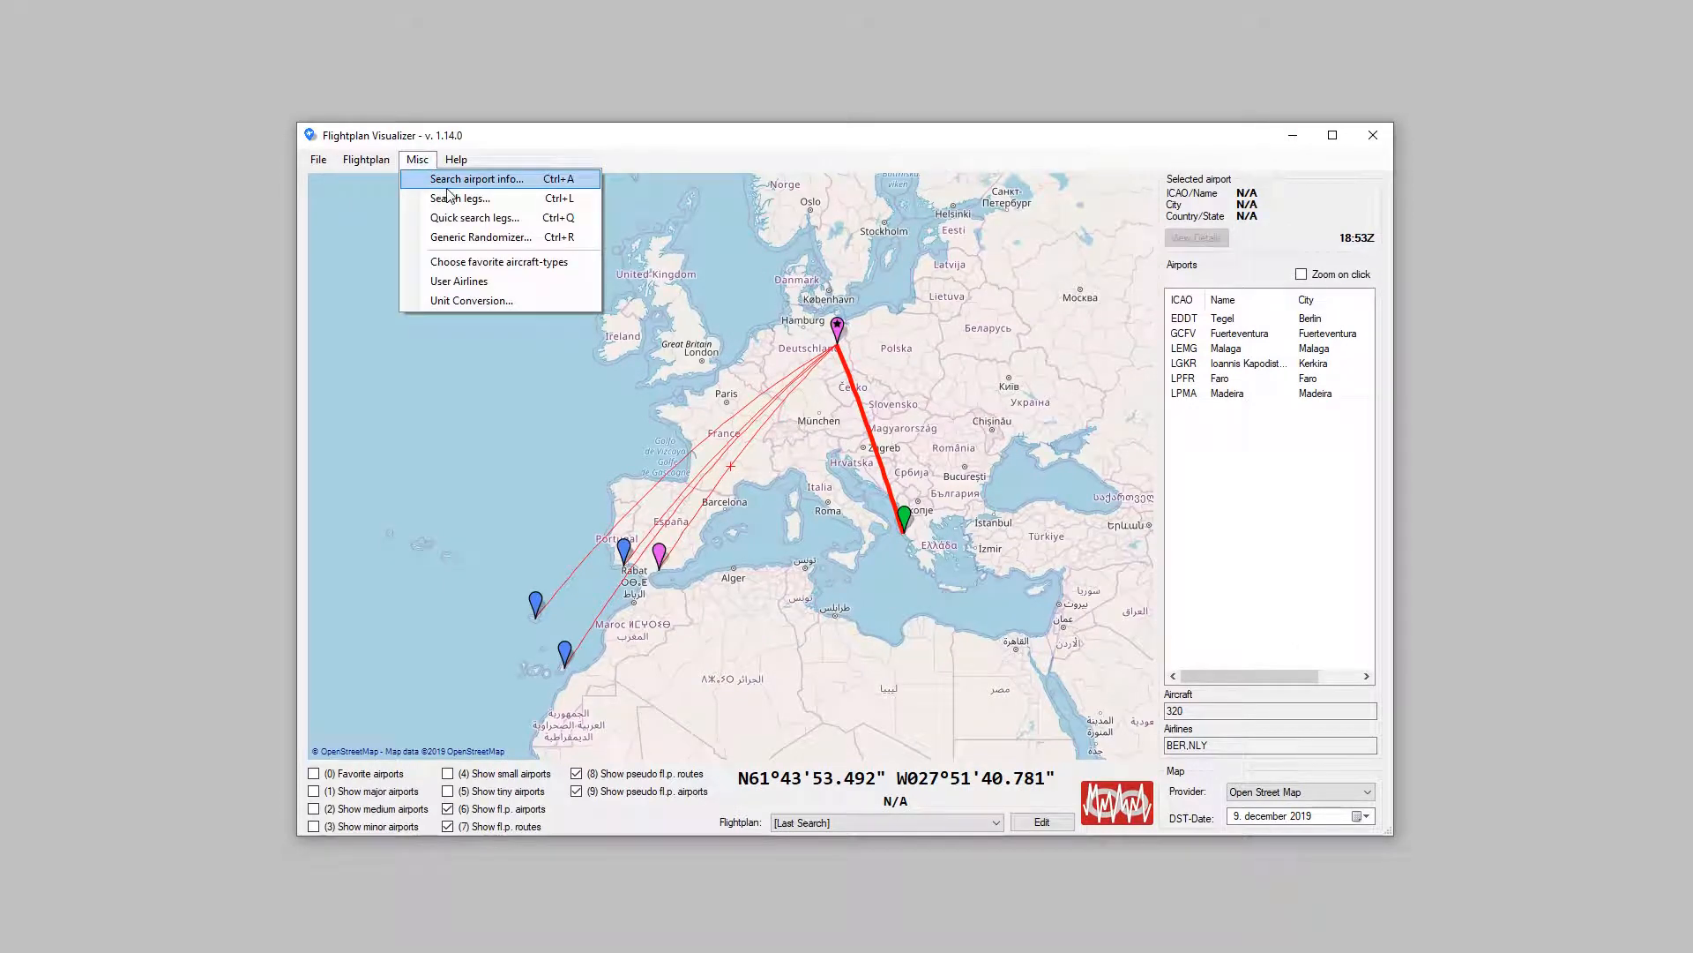
pyautogui.click(1041, 820)
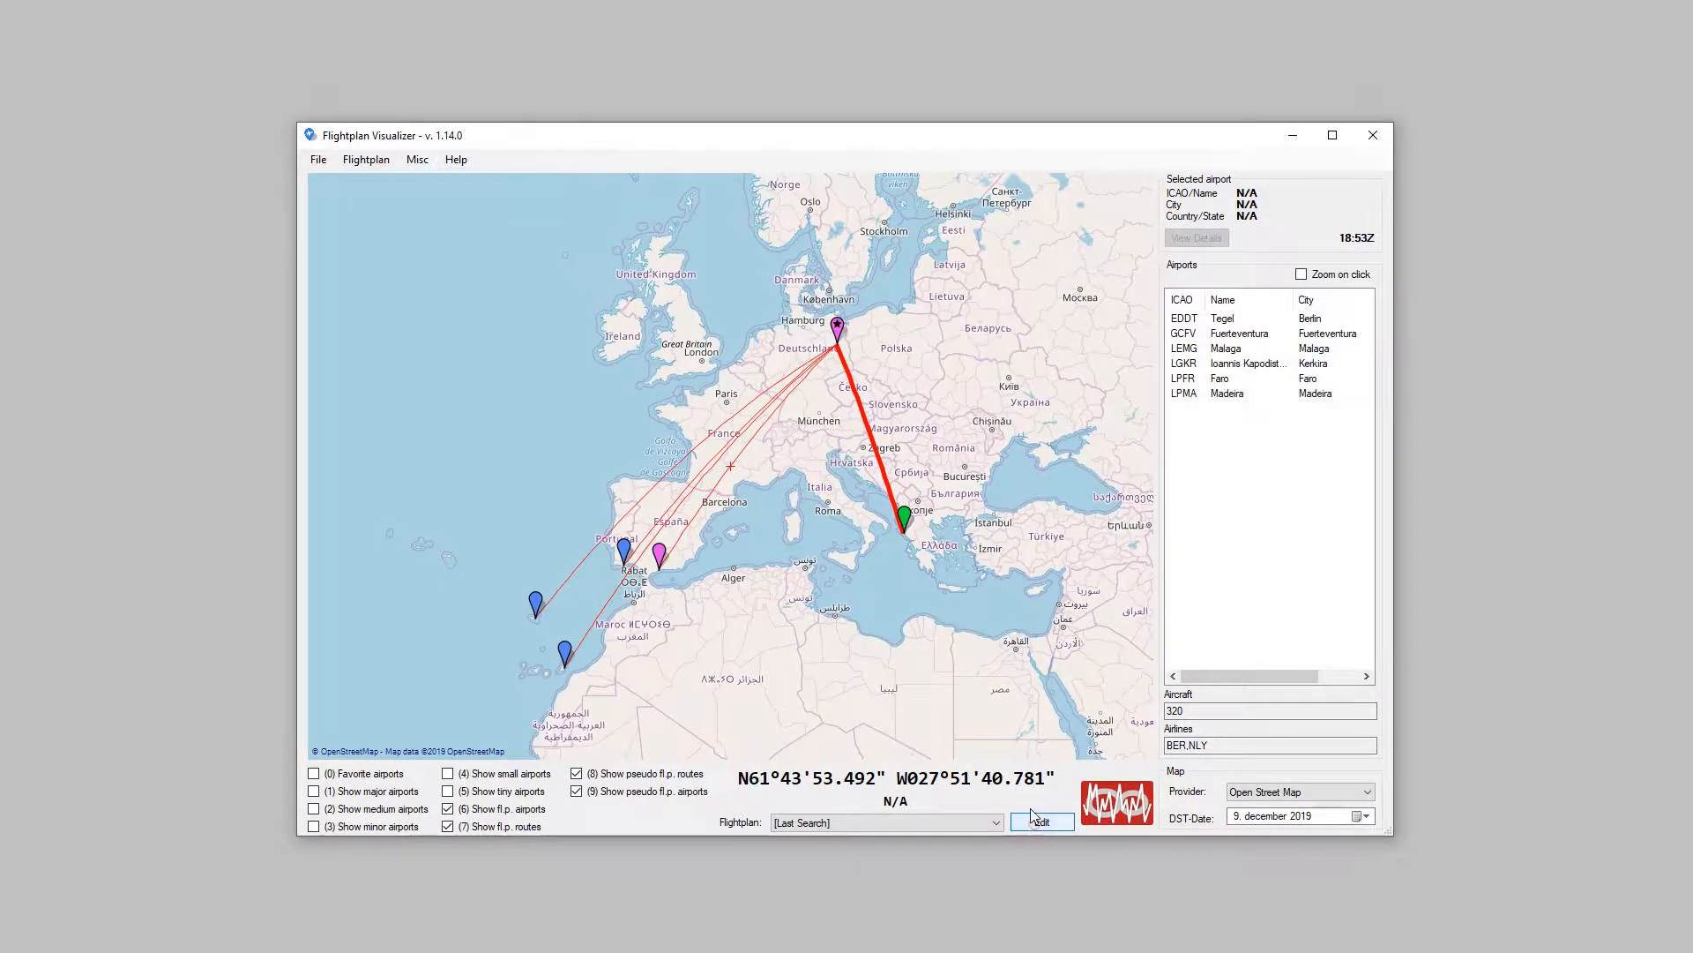
pyautogui.click(1041, 821)
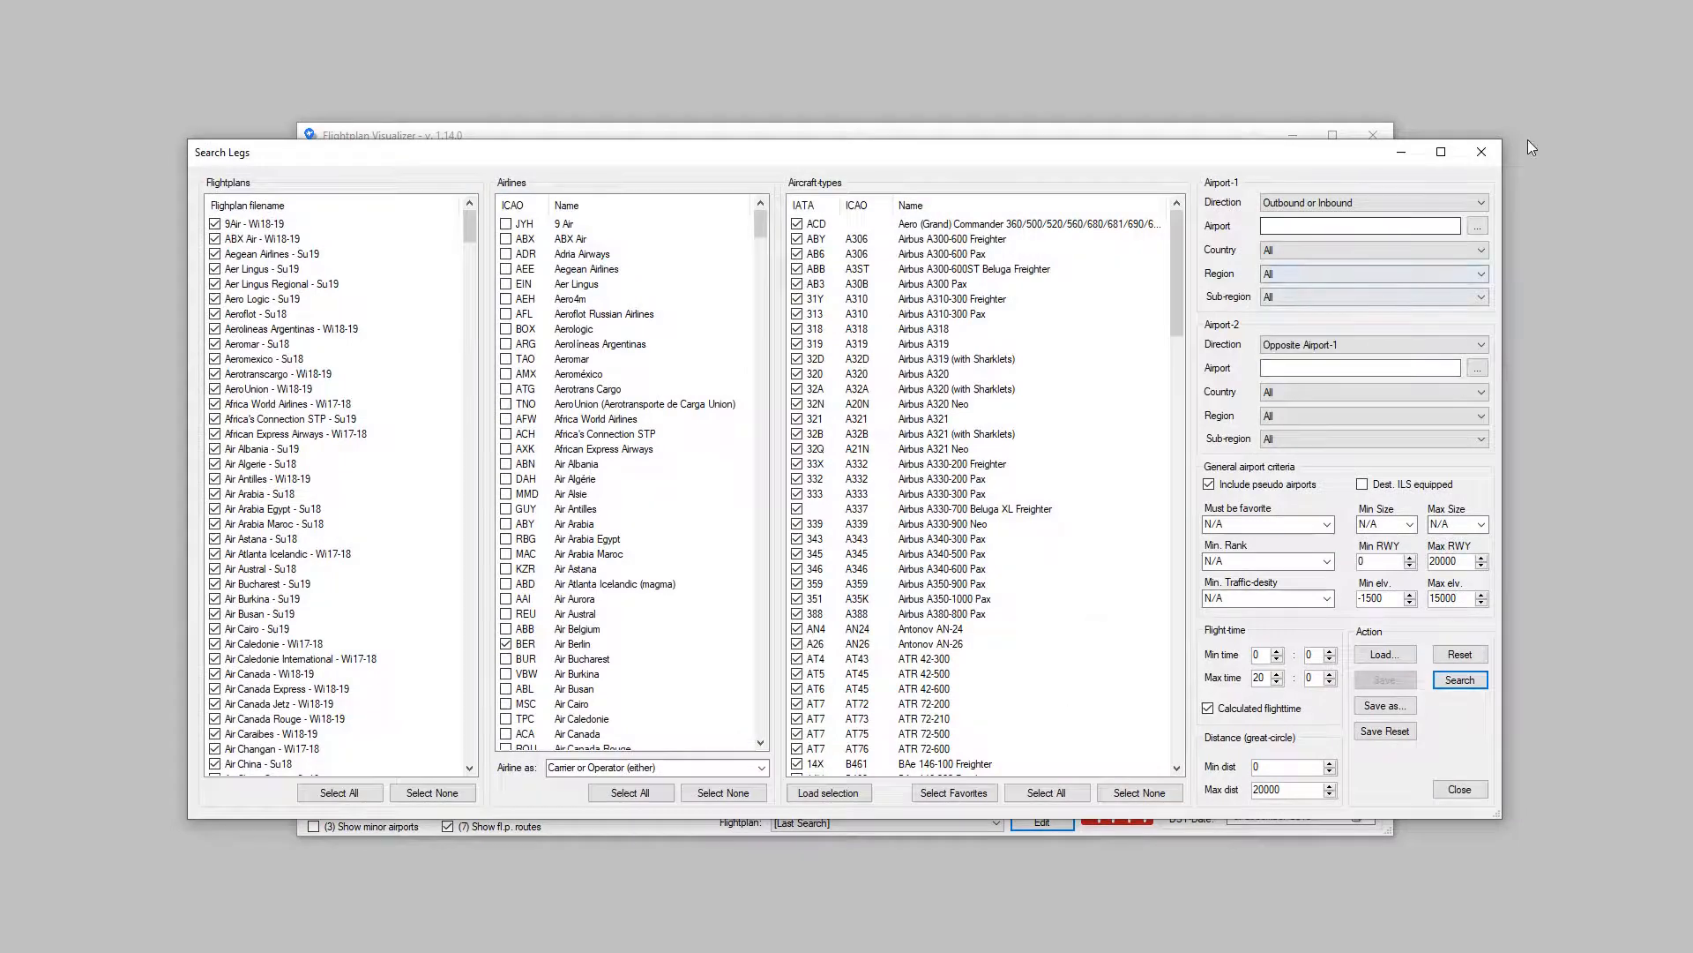
pyautogui.click(1481, 152)
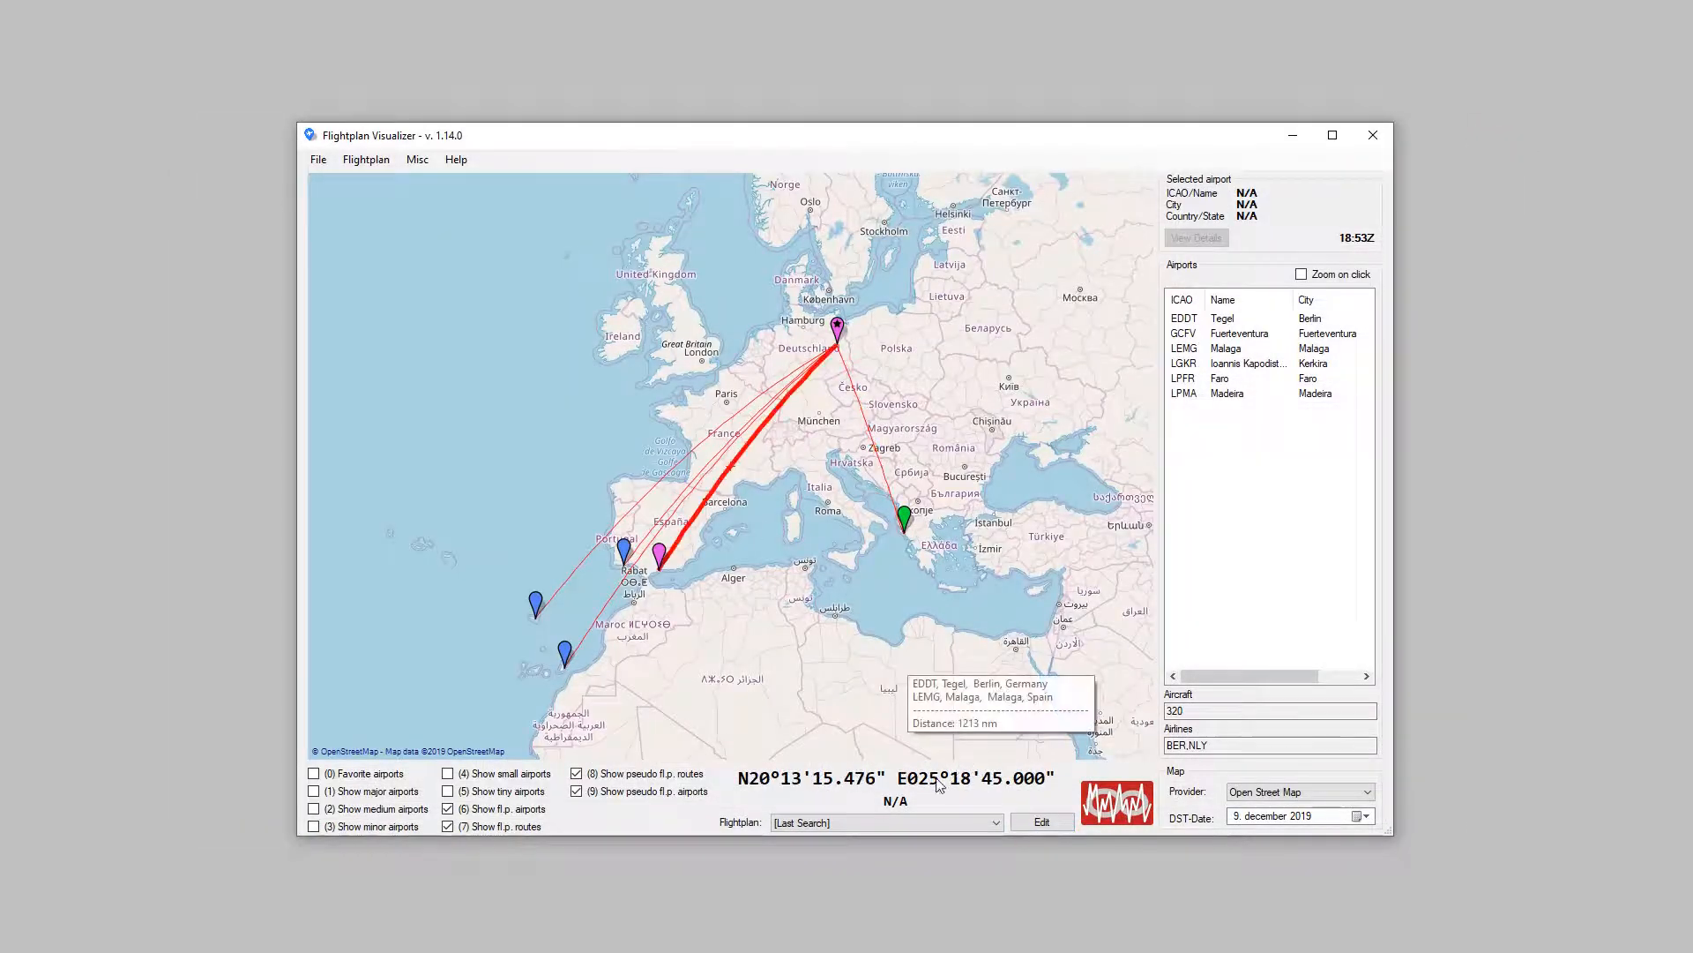
# Step: Open the Aer Lingus Regional - Su19 flightplan for editing and search the airlines for "AIR BALT"
pyautogui.click(944, 822)
pyautogui.click(890, 897)
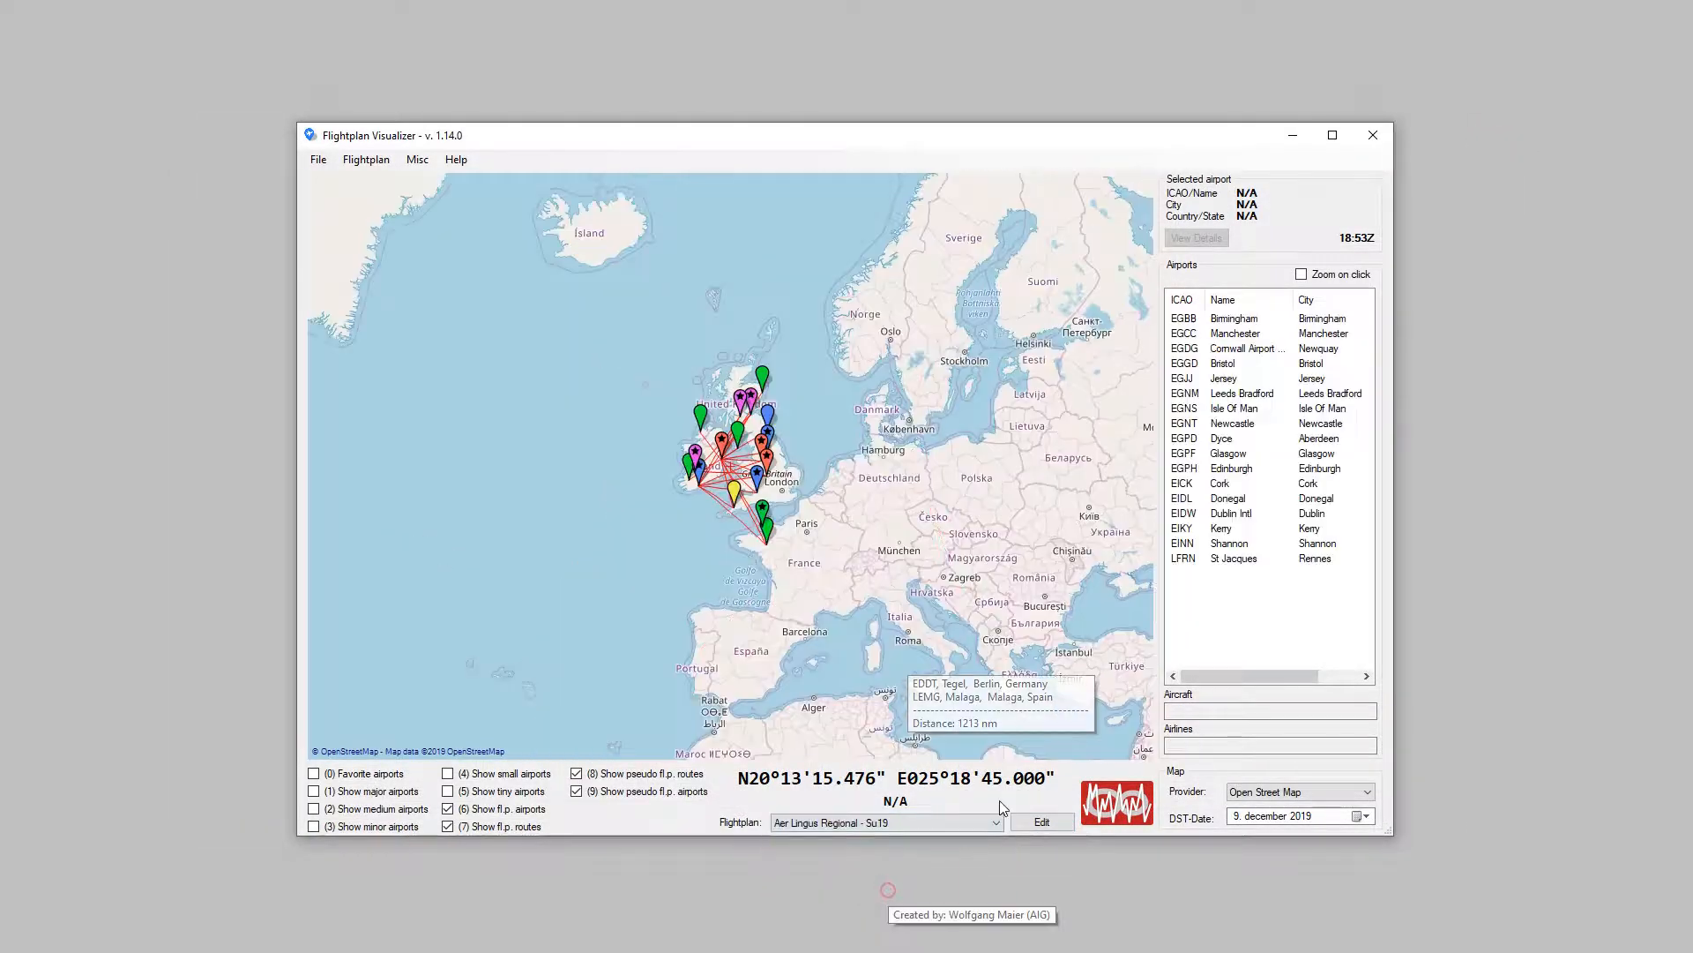
pyautogui.click(1041, 822)
pyautogui.click(1319, 220)
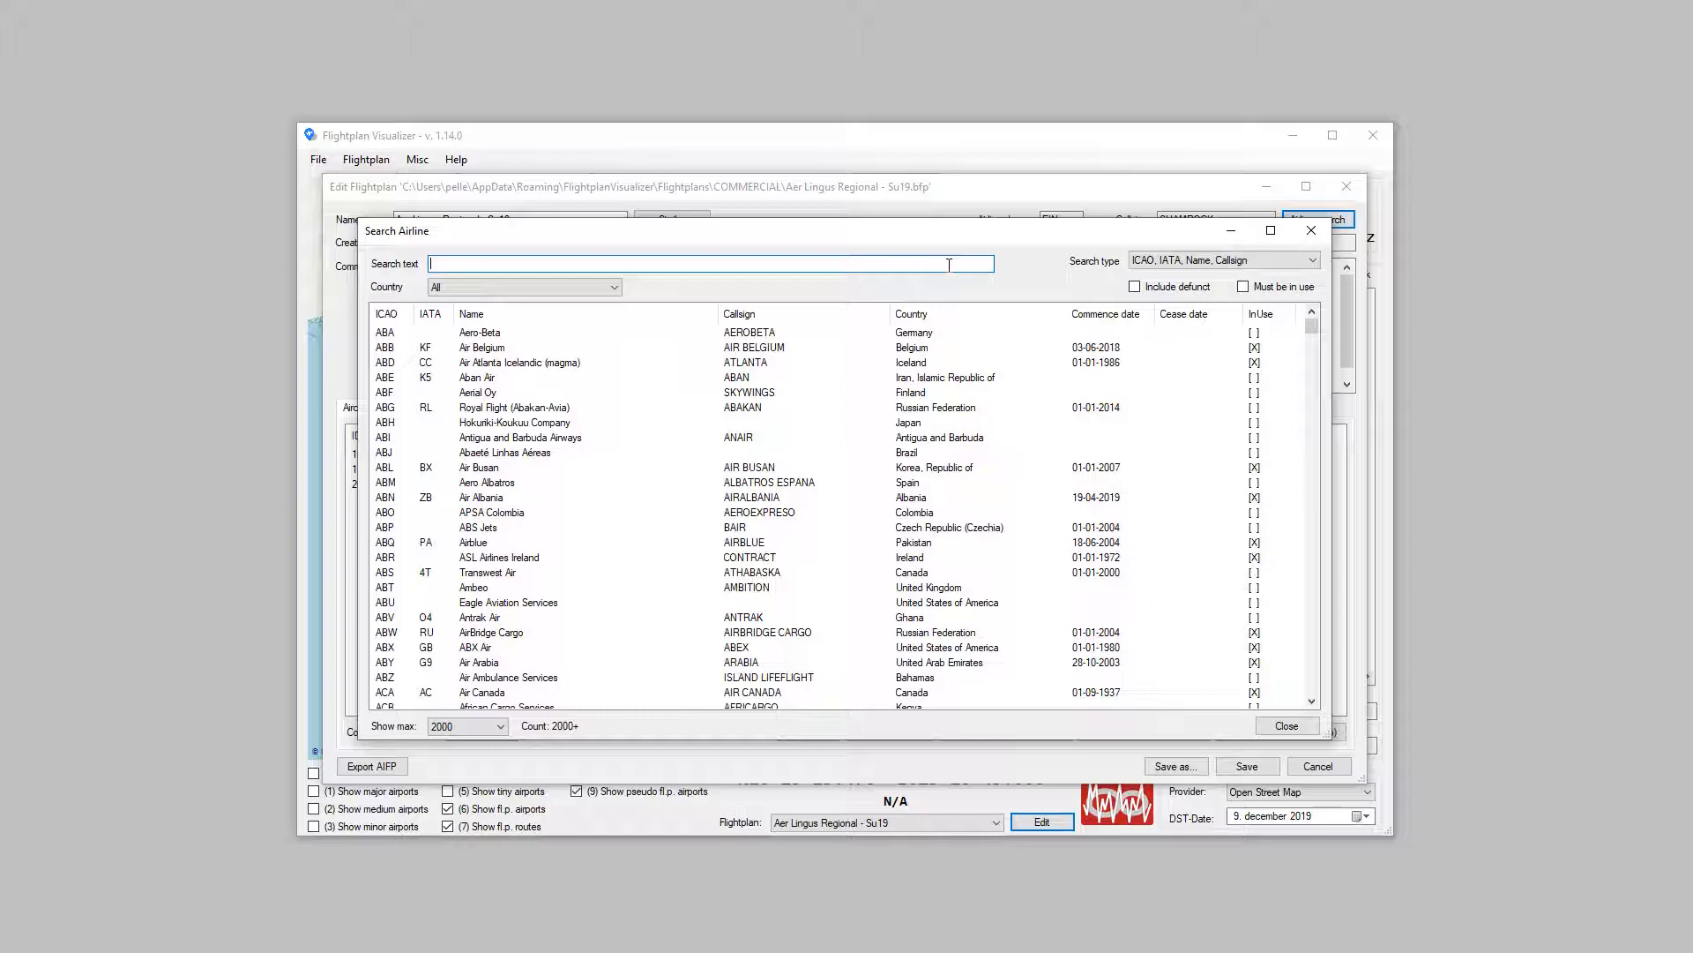
pyautogui.write('AIR BALT')
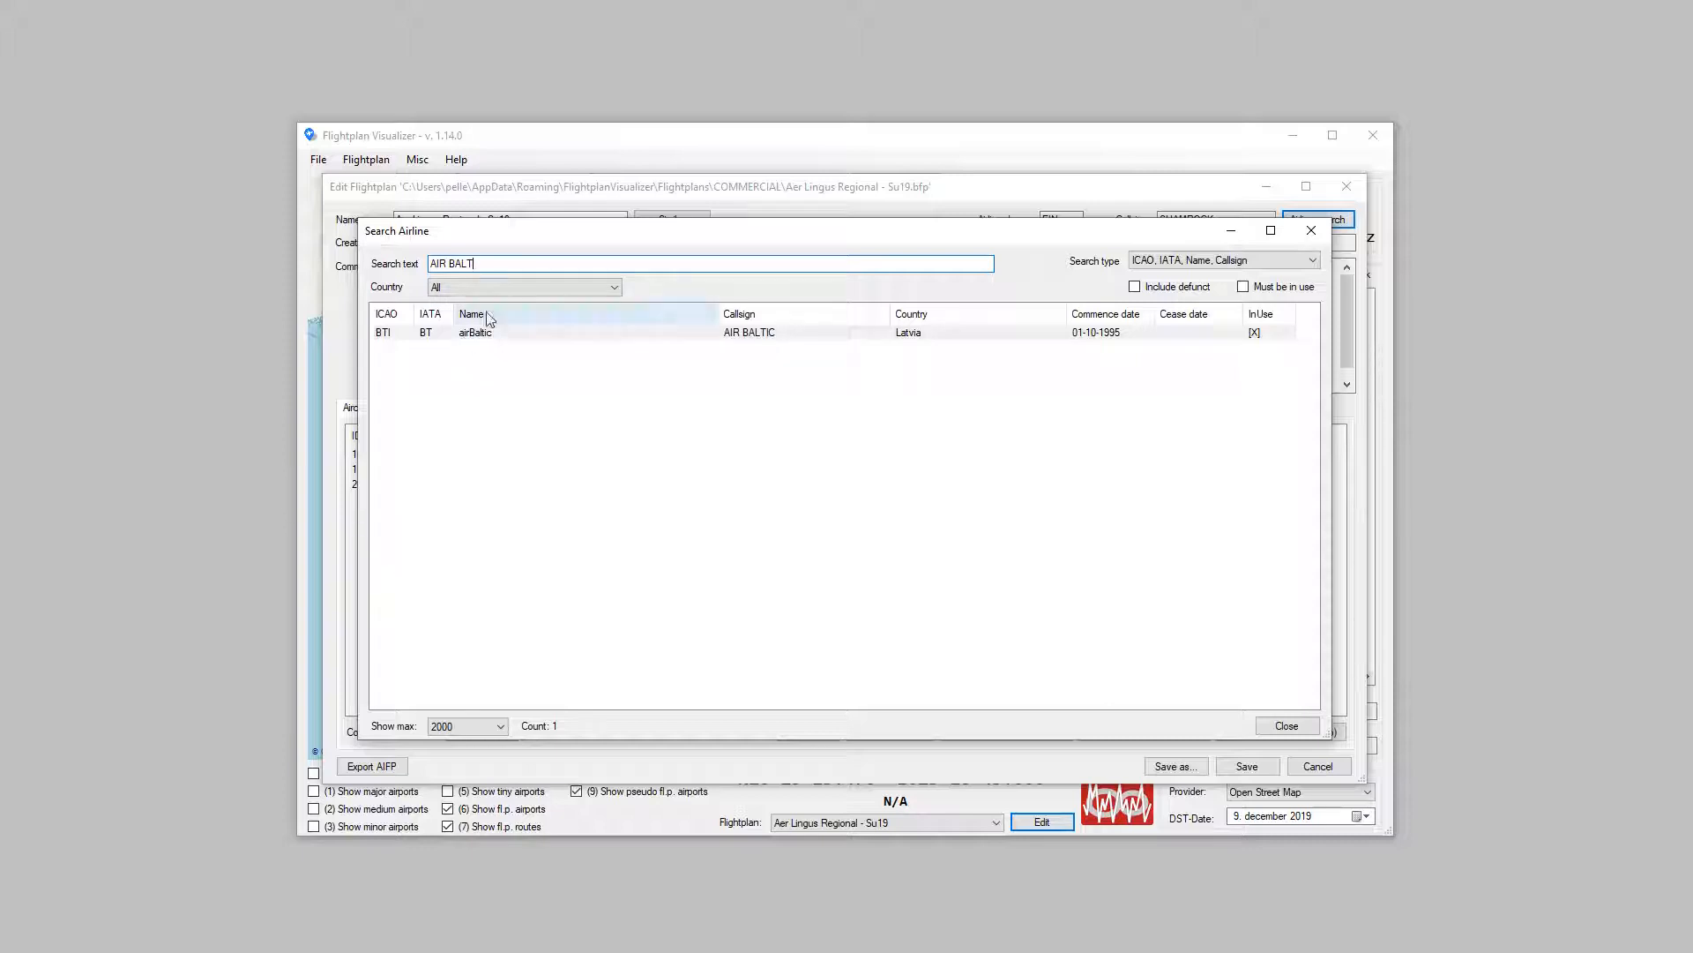
# Step: Search the airlines for "AEROLINEA" instead, and close the airline search and the flightplan editor
pyautogui.moveTo(522, 268); pyautogui.dragTo(229, 239)
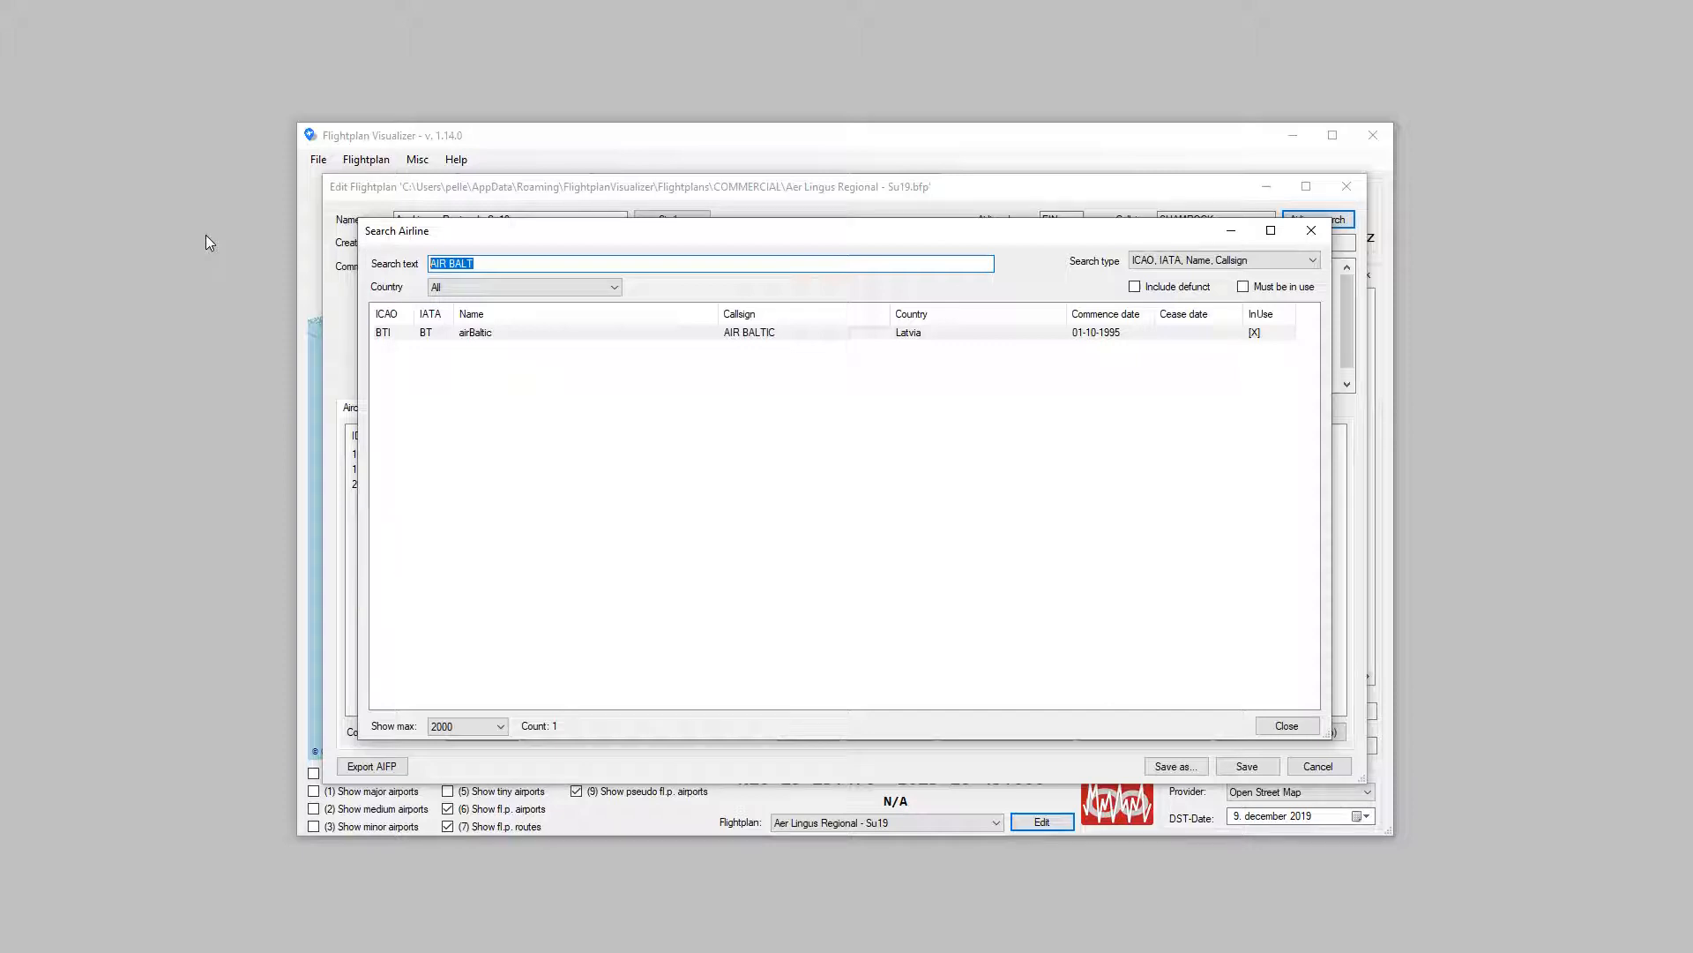
pyautogui.write('AREO')
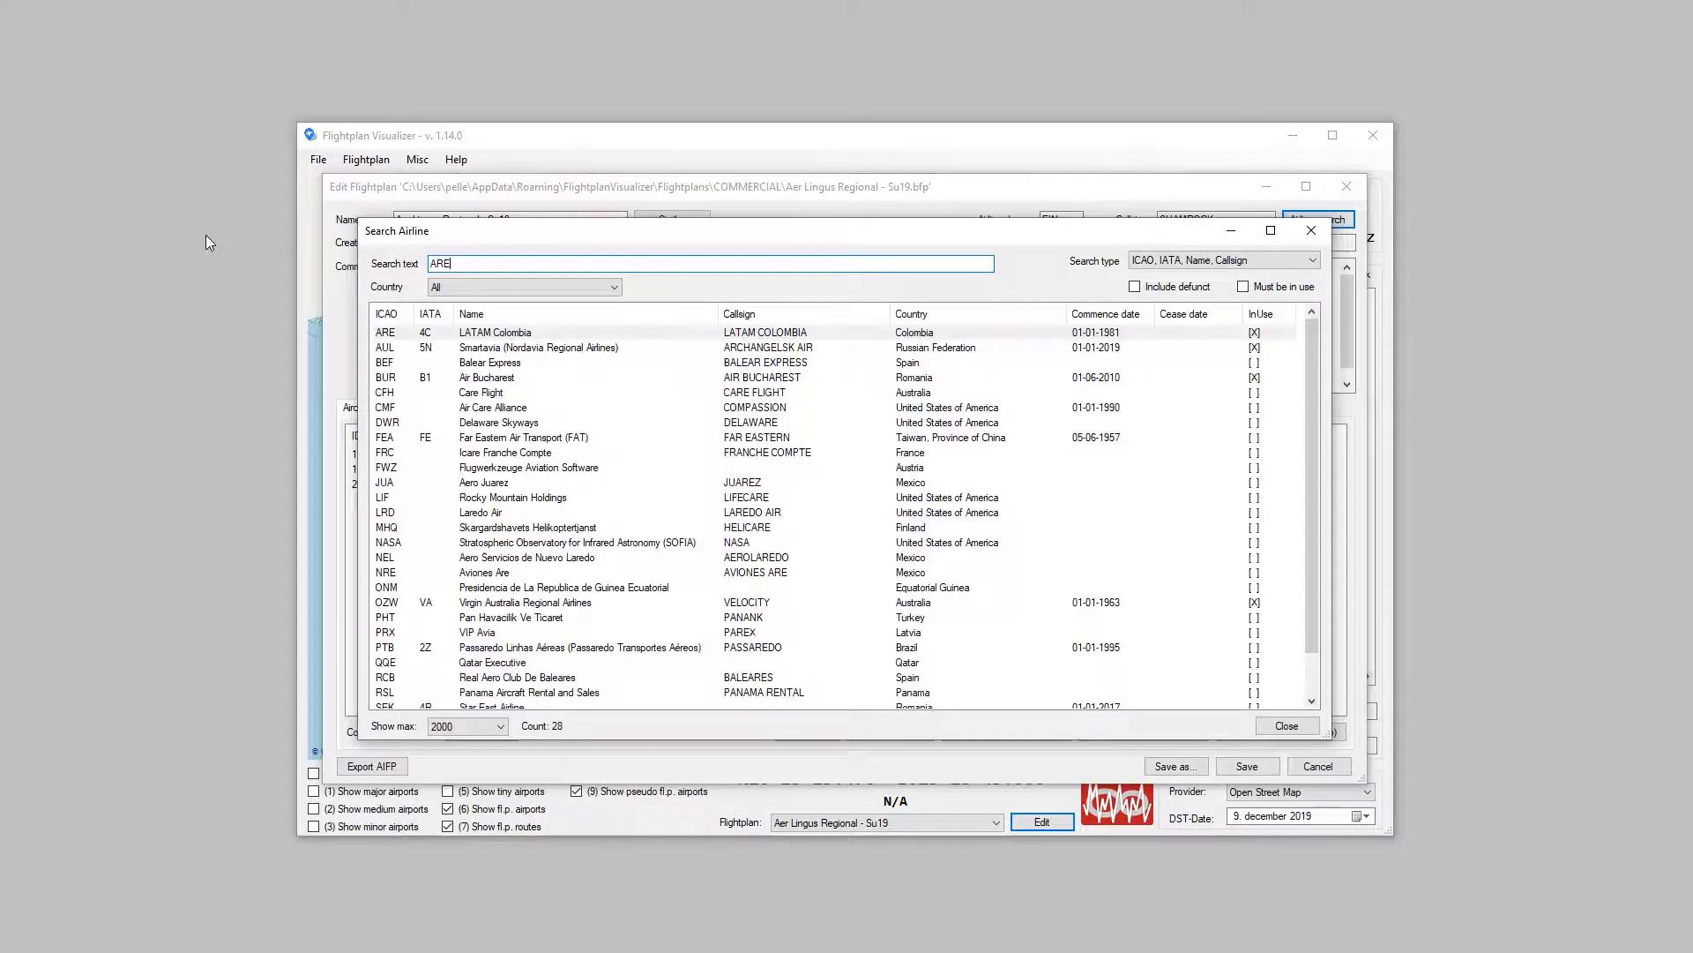
pyautogui.press('BackSpace')
pyautogui.press('BackSpace')
pyautogui.press('BackSpace')
pyautogui.write('EROLINEA')
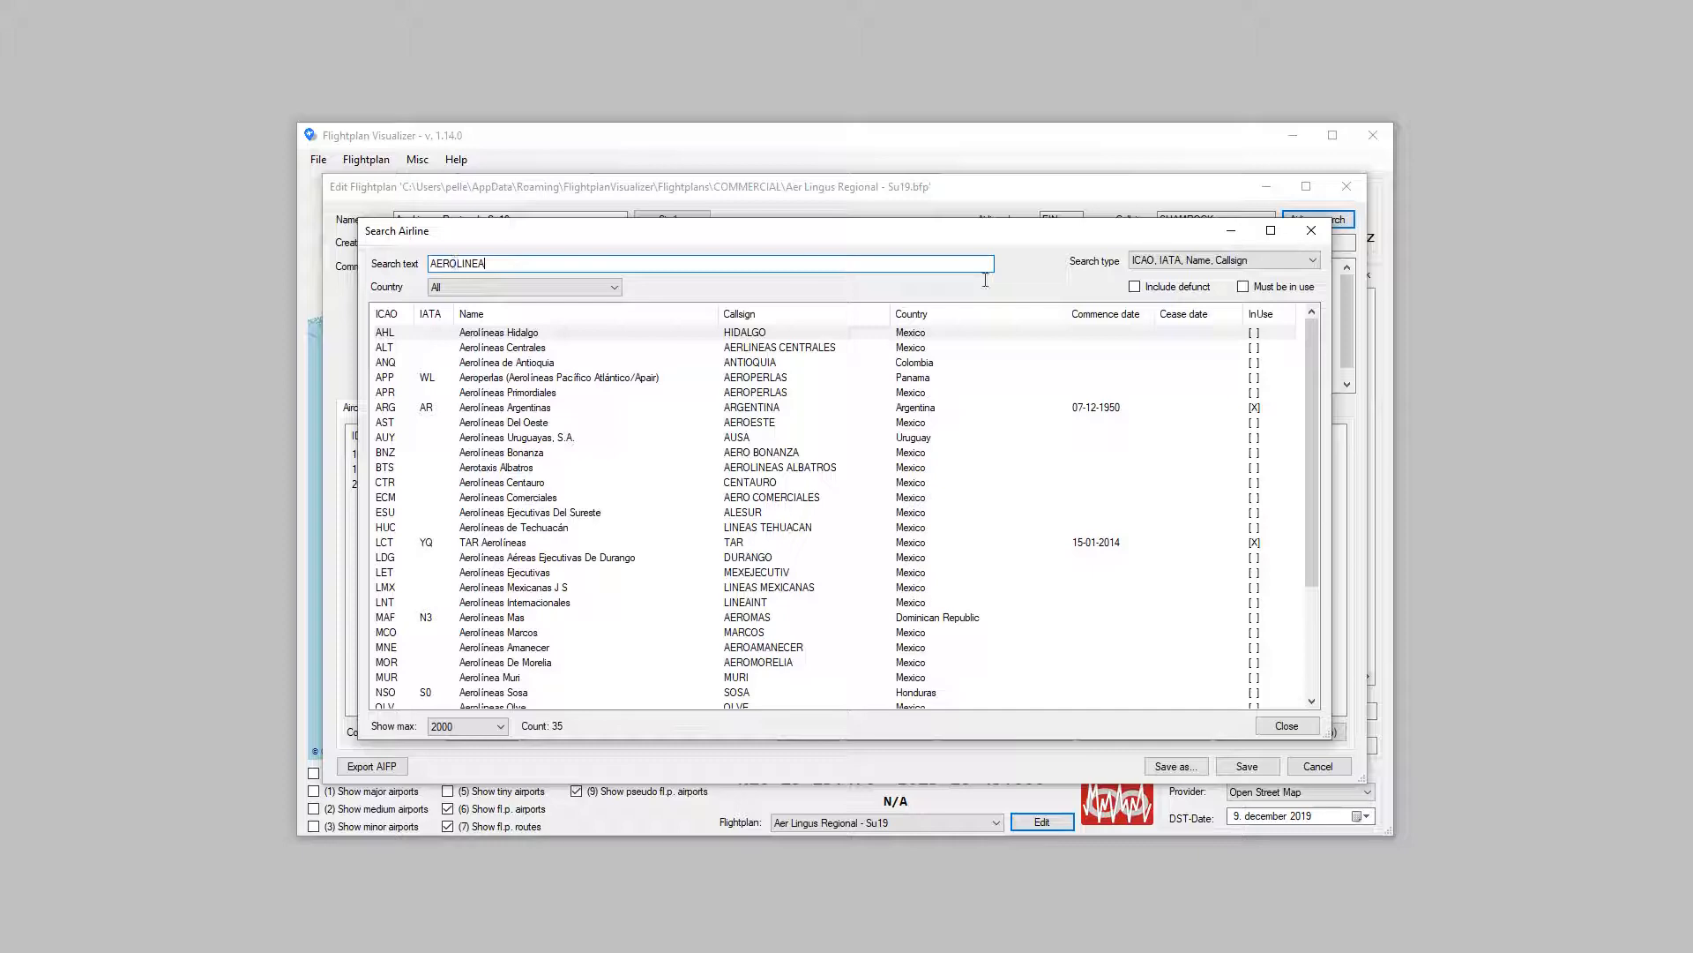
pyautogui.click(1313, 231)
pyautogui.click(1362, 185)
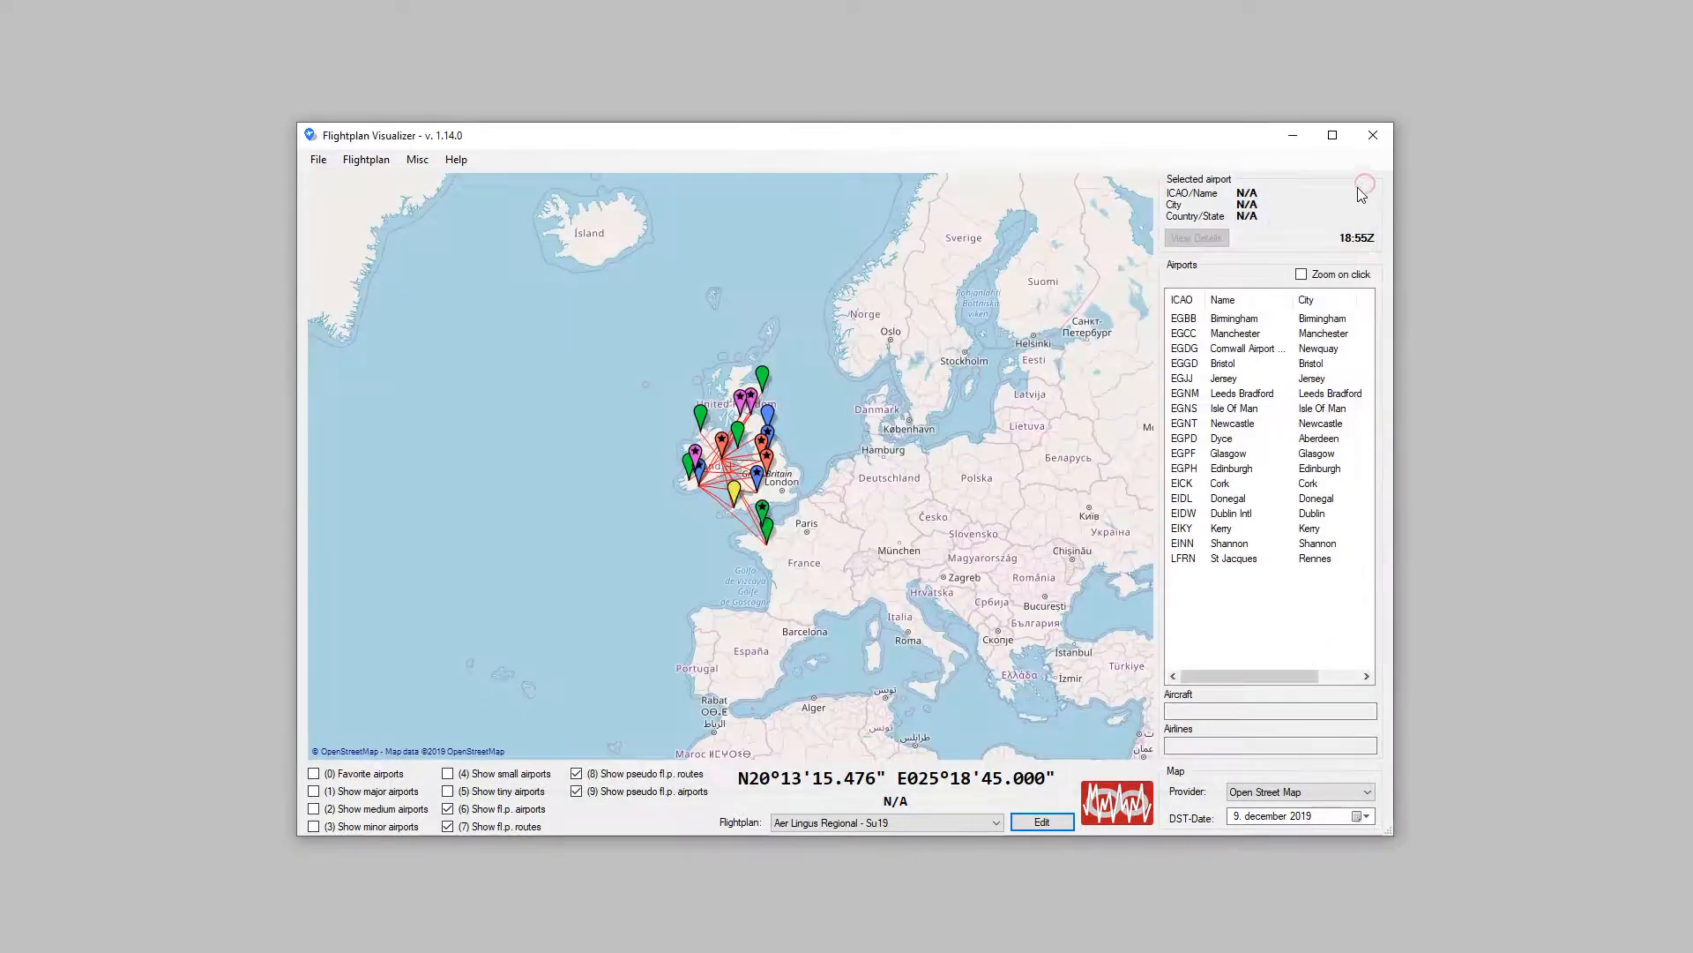
# Step: Open the airport search and search for "NEW Y" with the search type ICAO, IATA, Name, City, Country
pyautogui.click(418, 160)
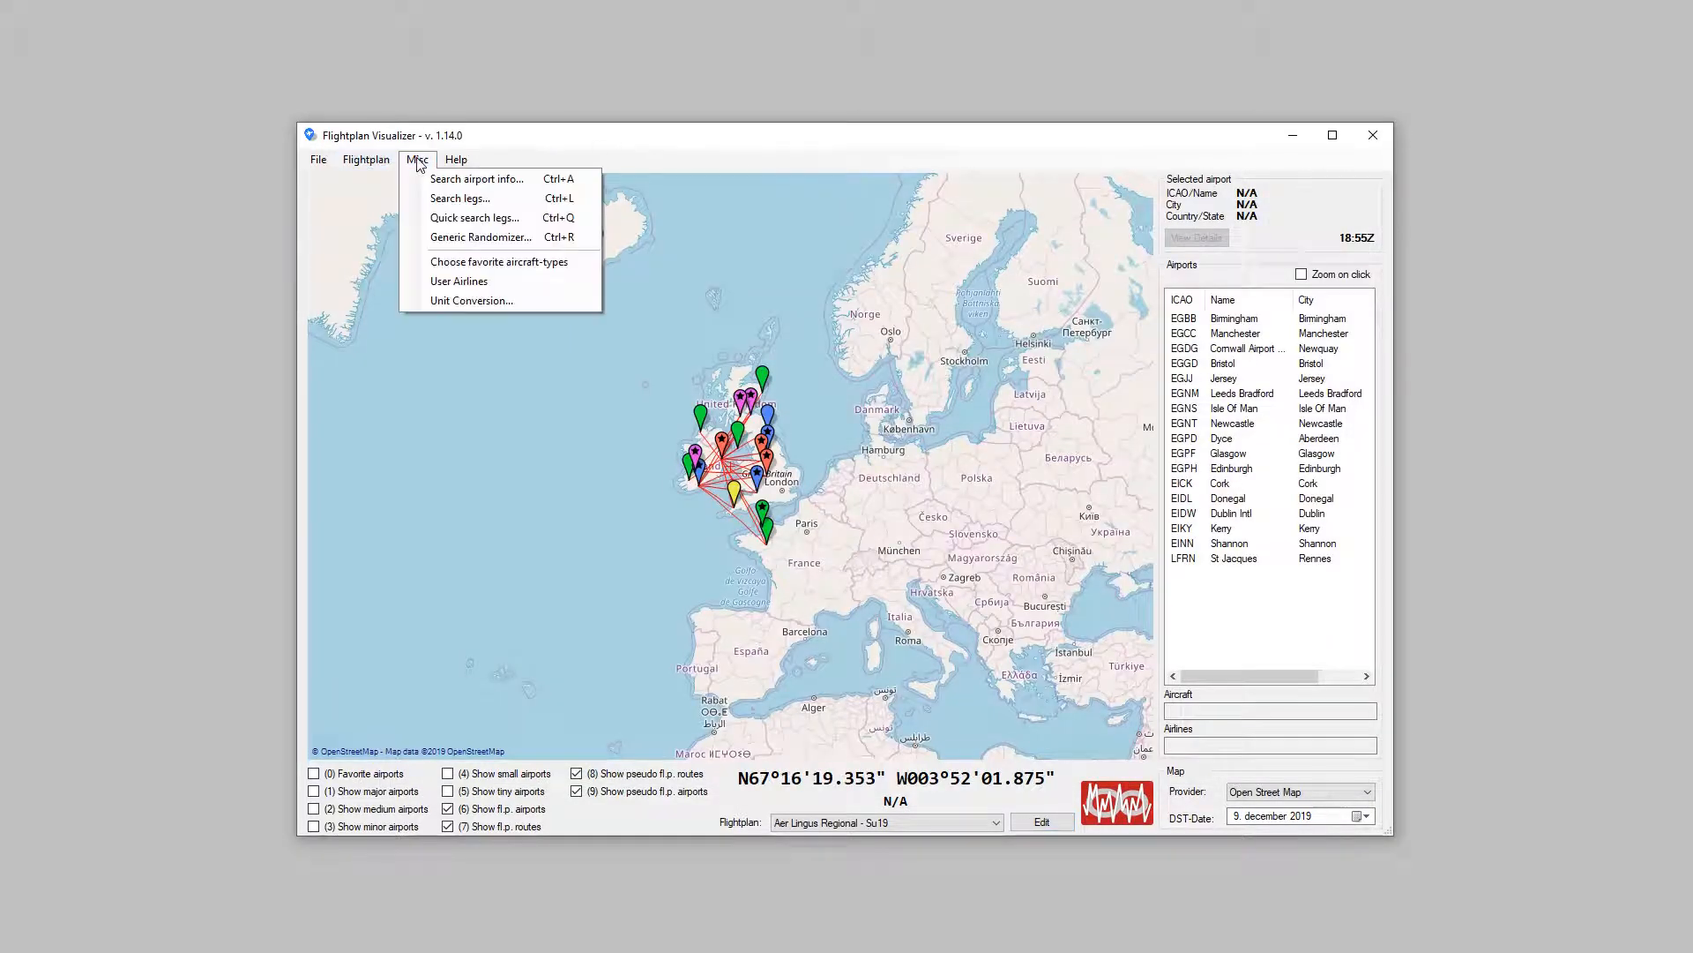
pyautogui.click(430, 180)
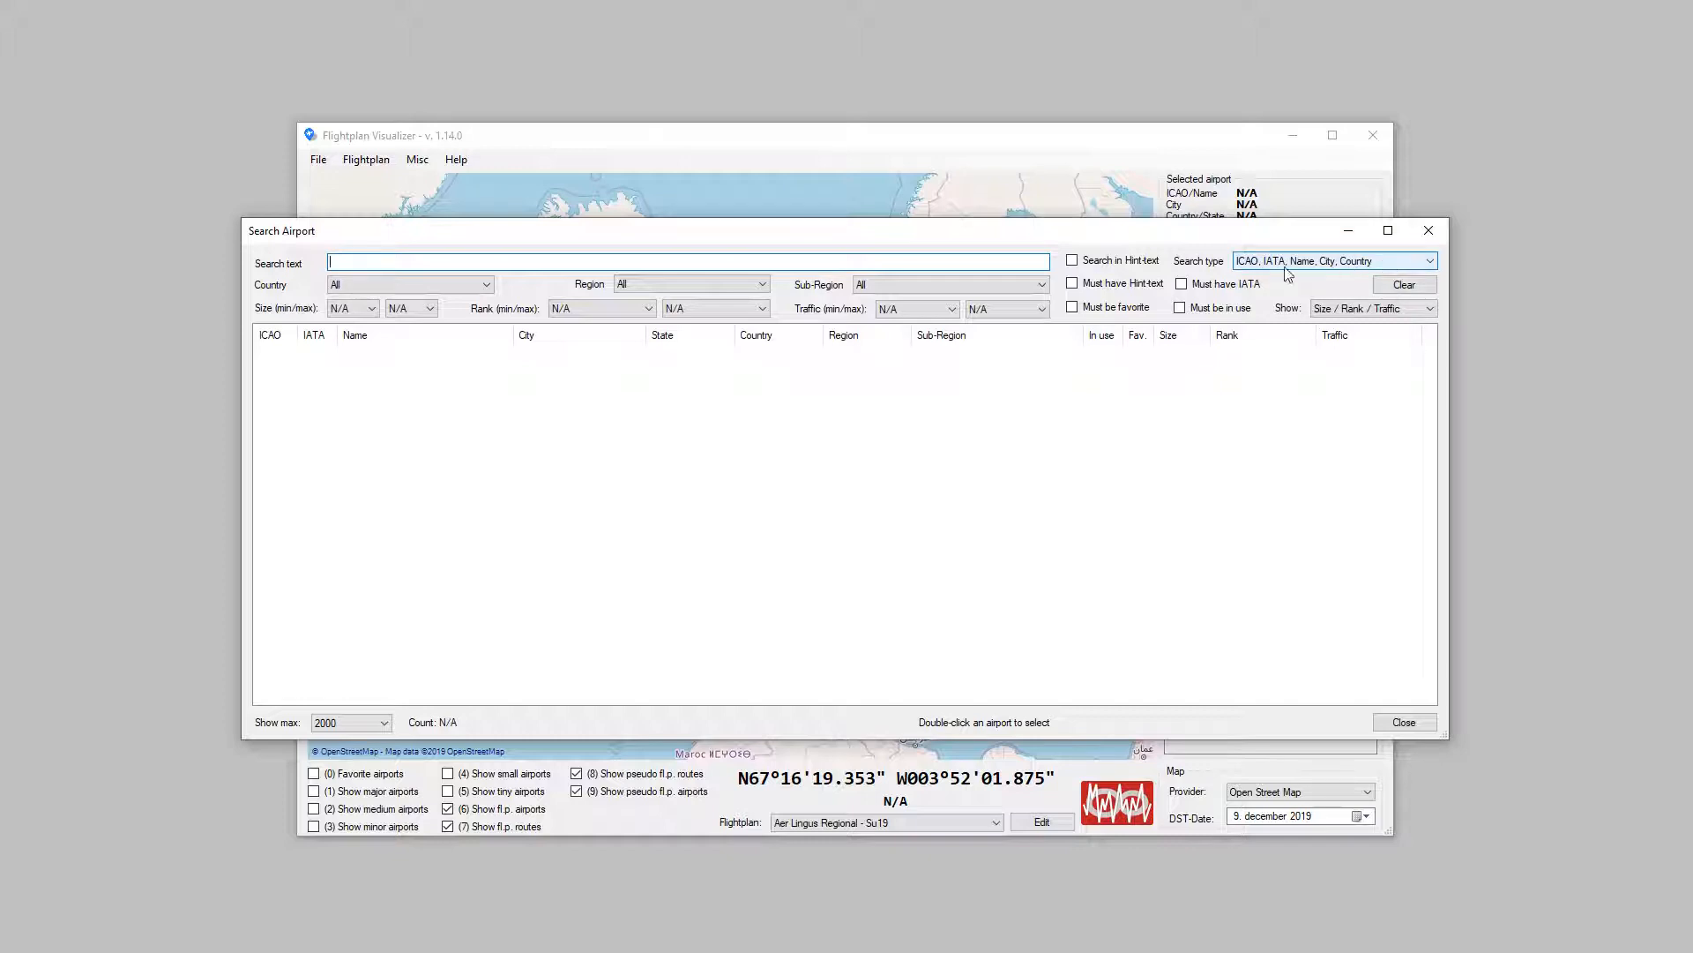
pyautogui.click(1391, 265)
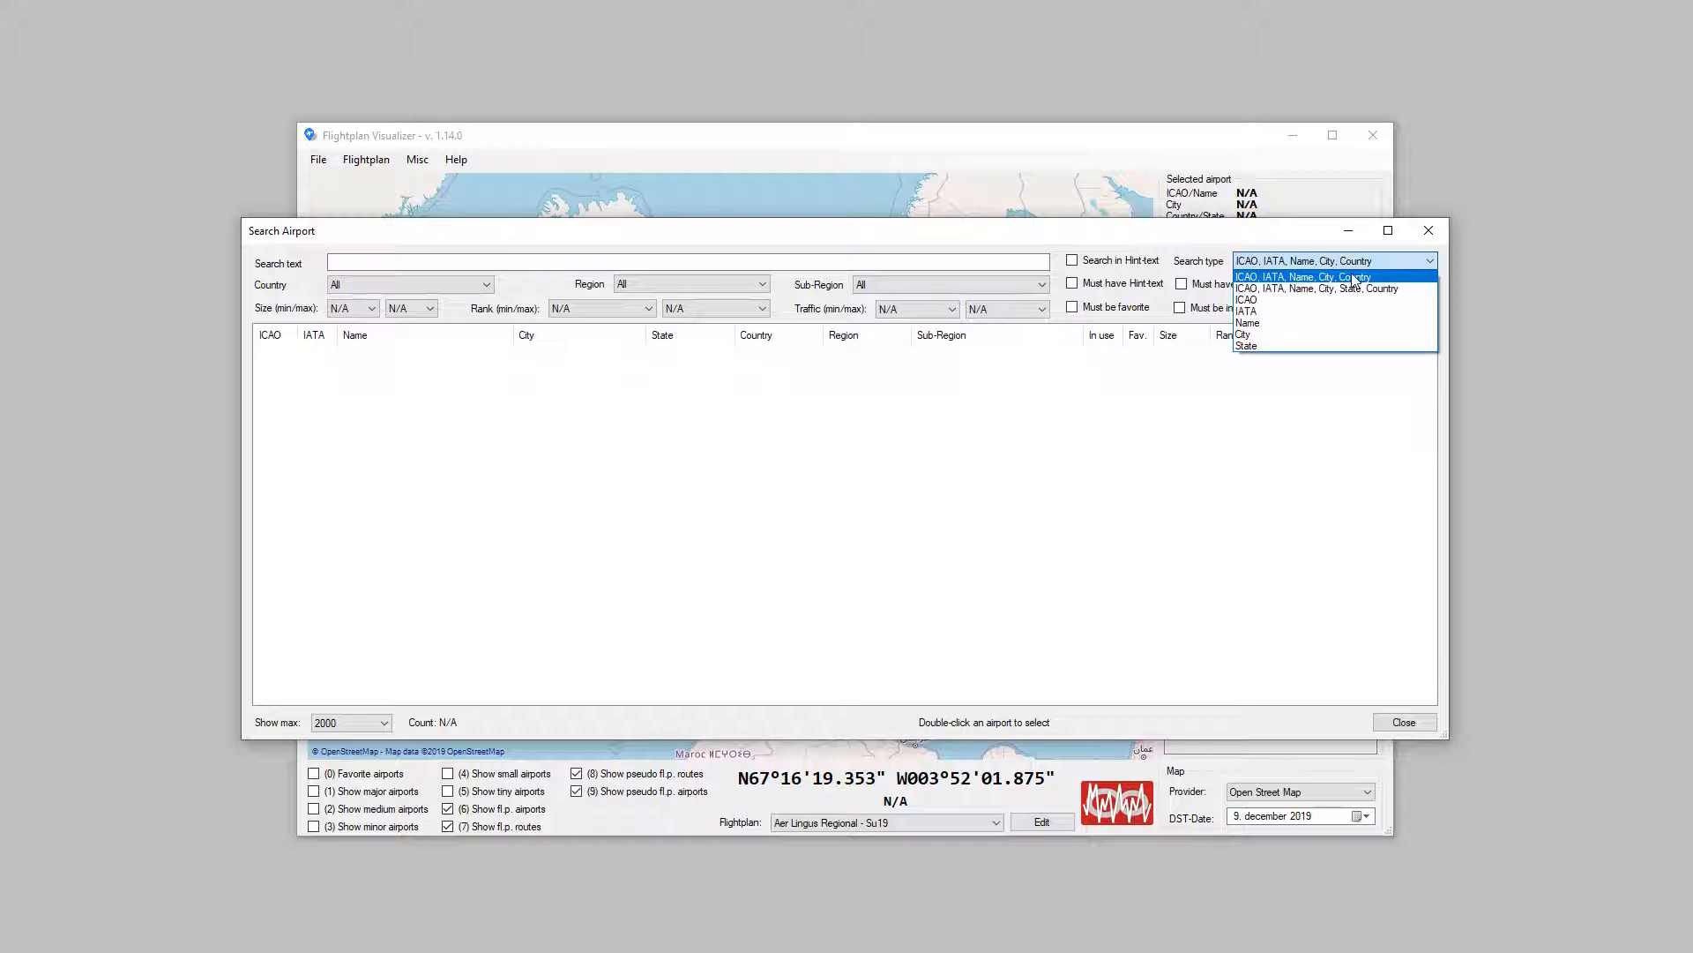
pyautogui.click(1351, 278)
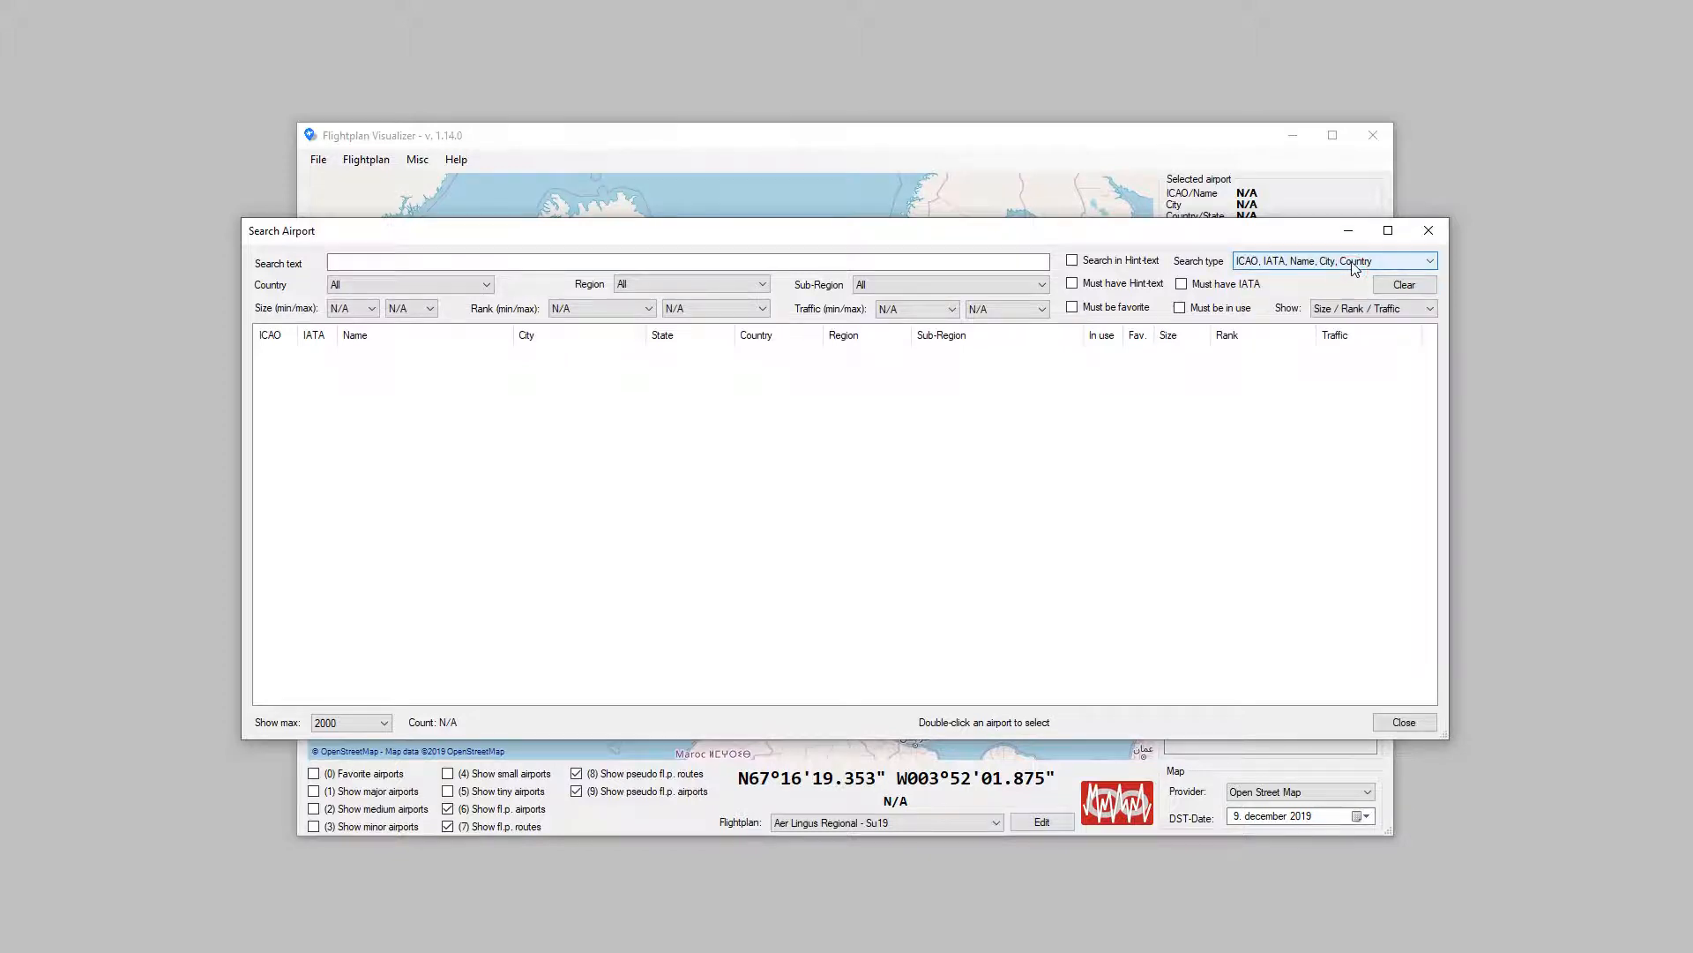
pyautogui.click(898, 260)
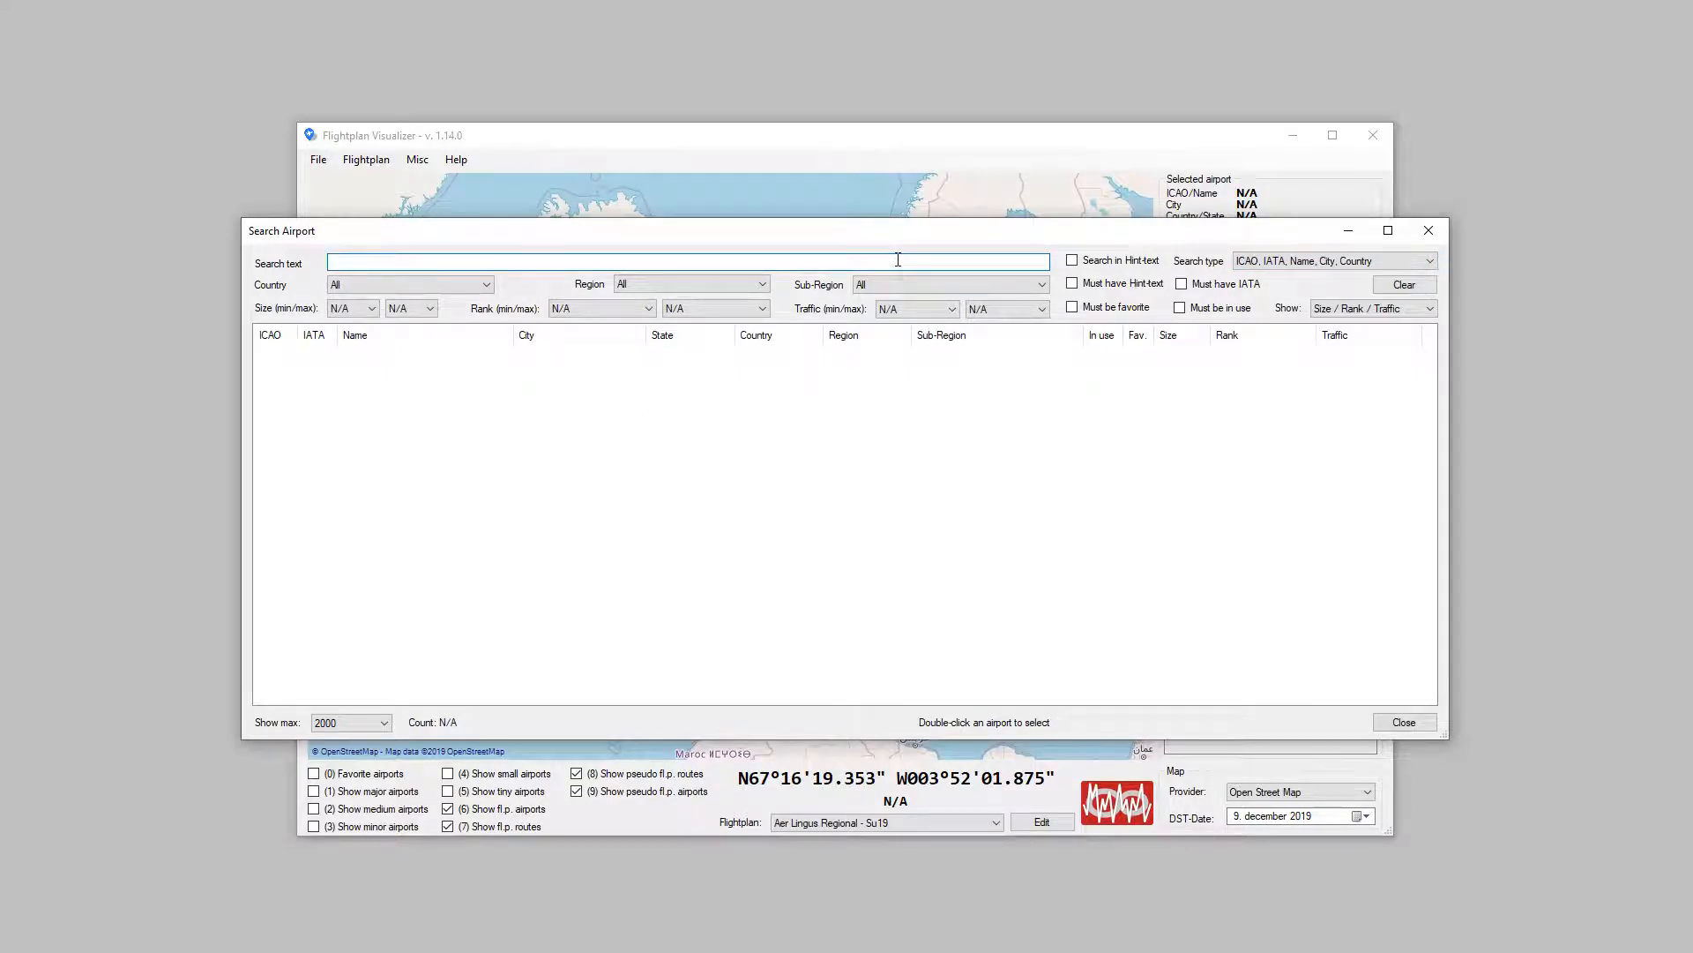
pyautogui.write('NEW Y')
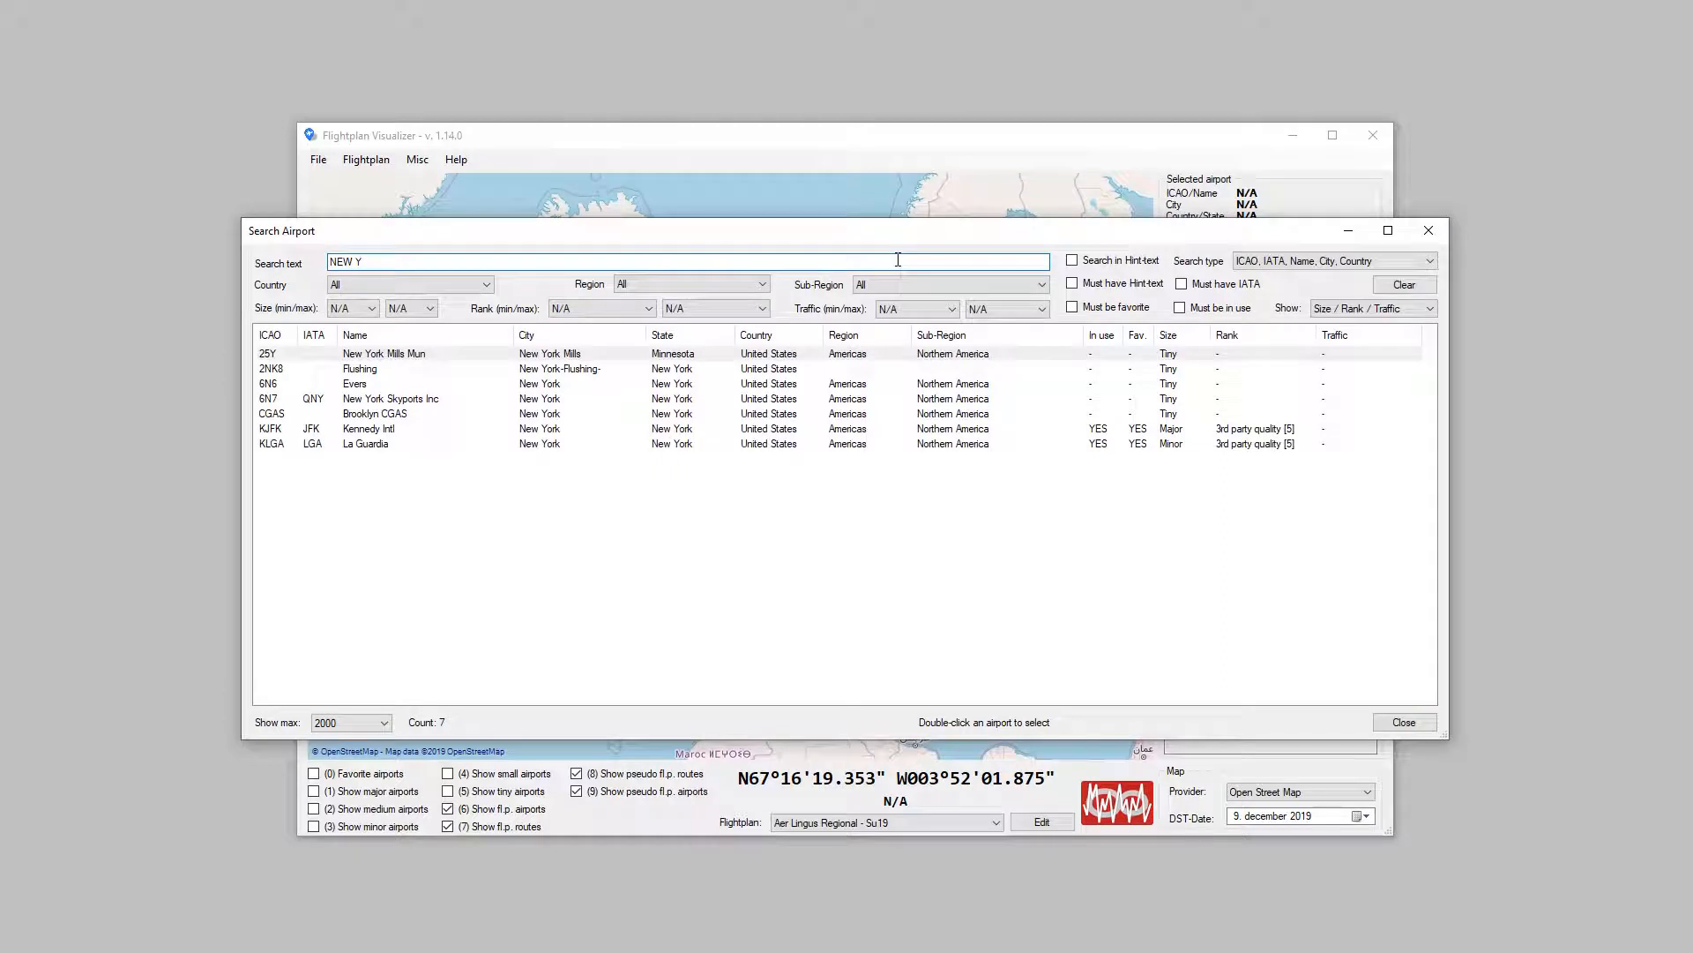
# Step: Switch the search type to ICAO, IATA, Name, City, State, Country and look through the matching airports
pyautogui.click(1376, 260)
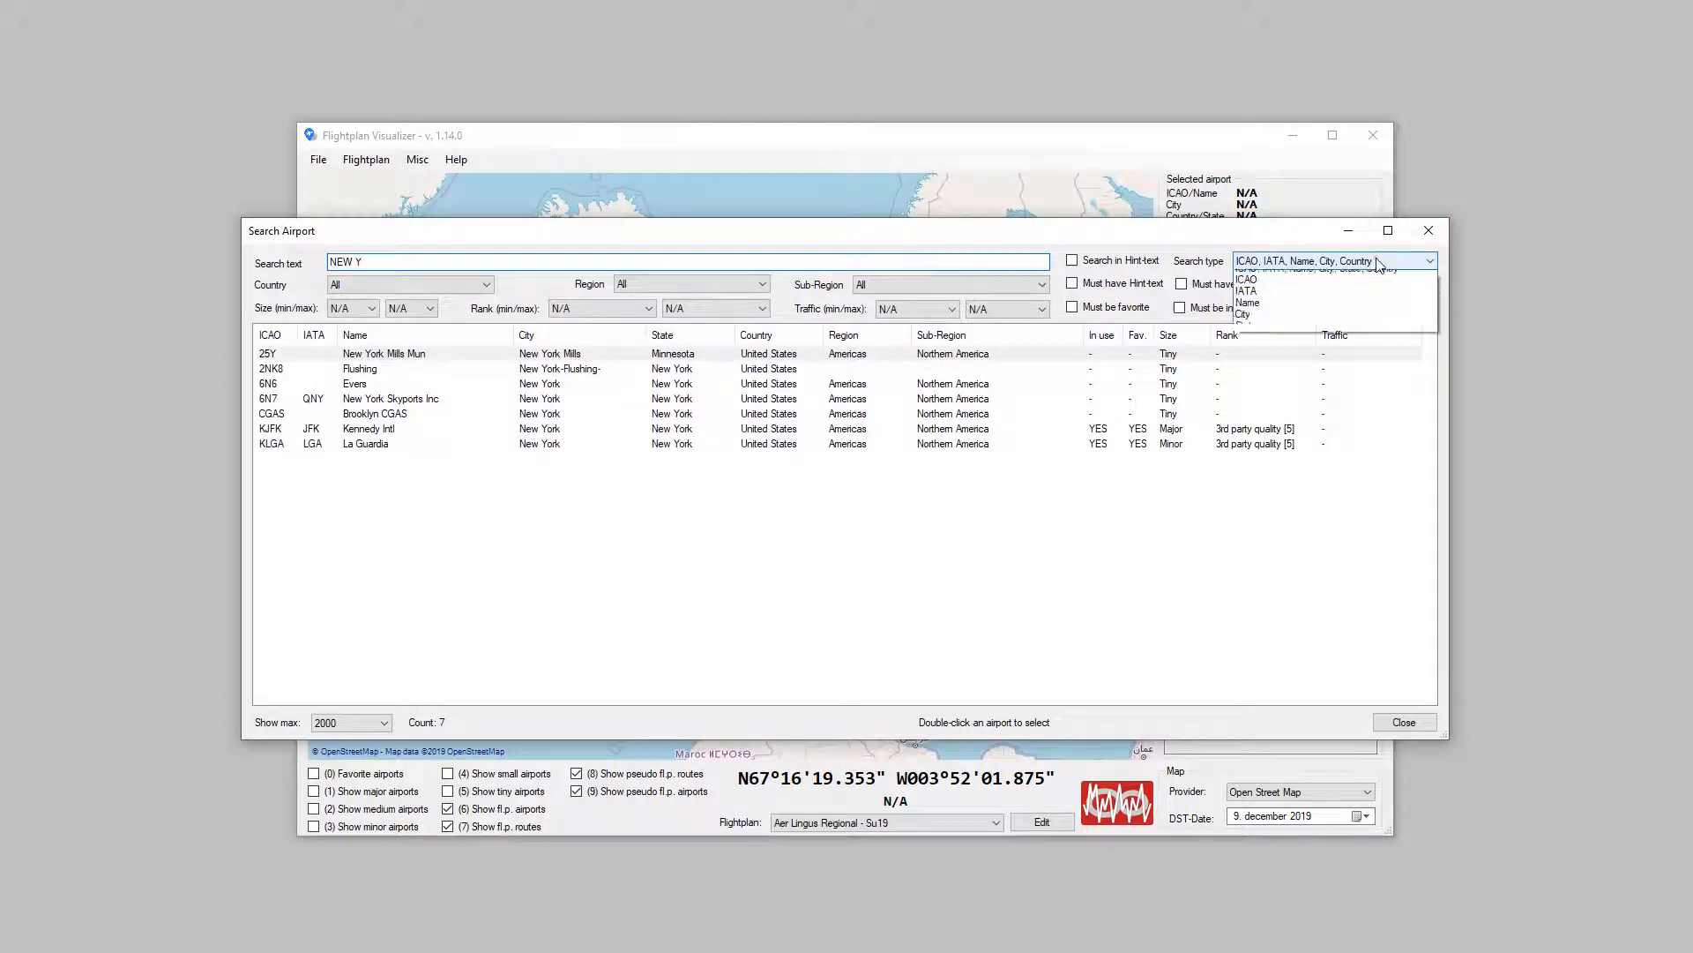
pyautogui.click(1374, 289)
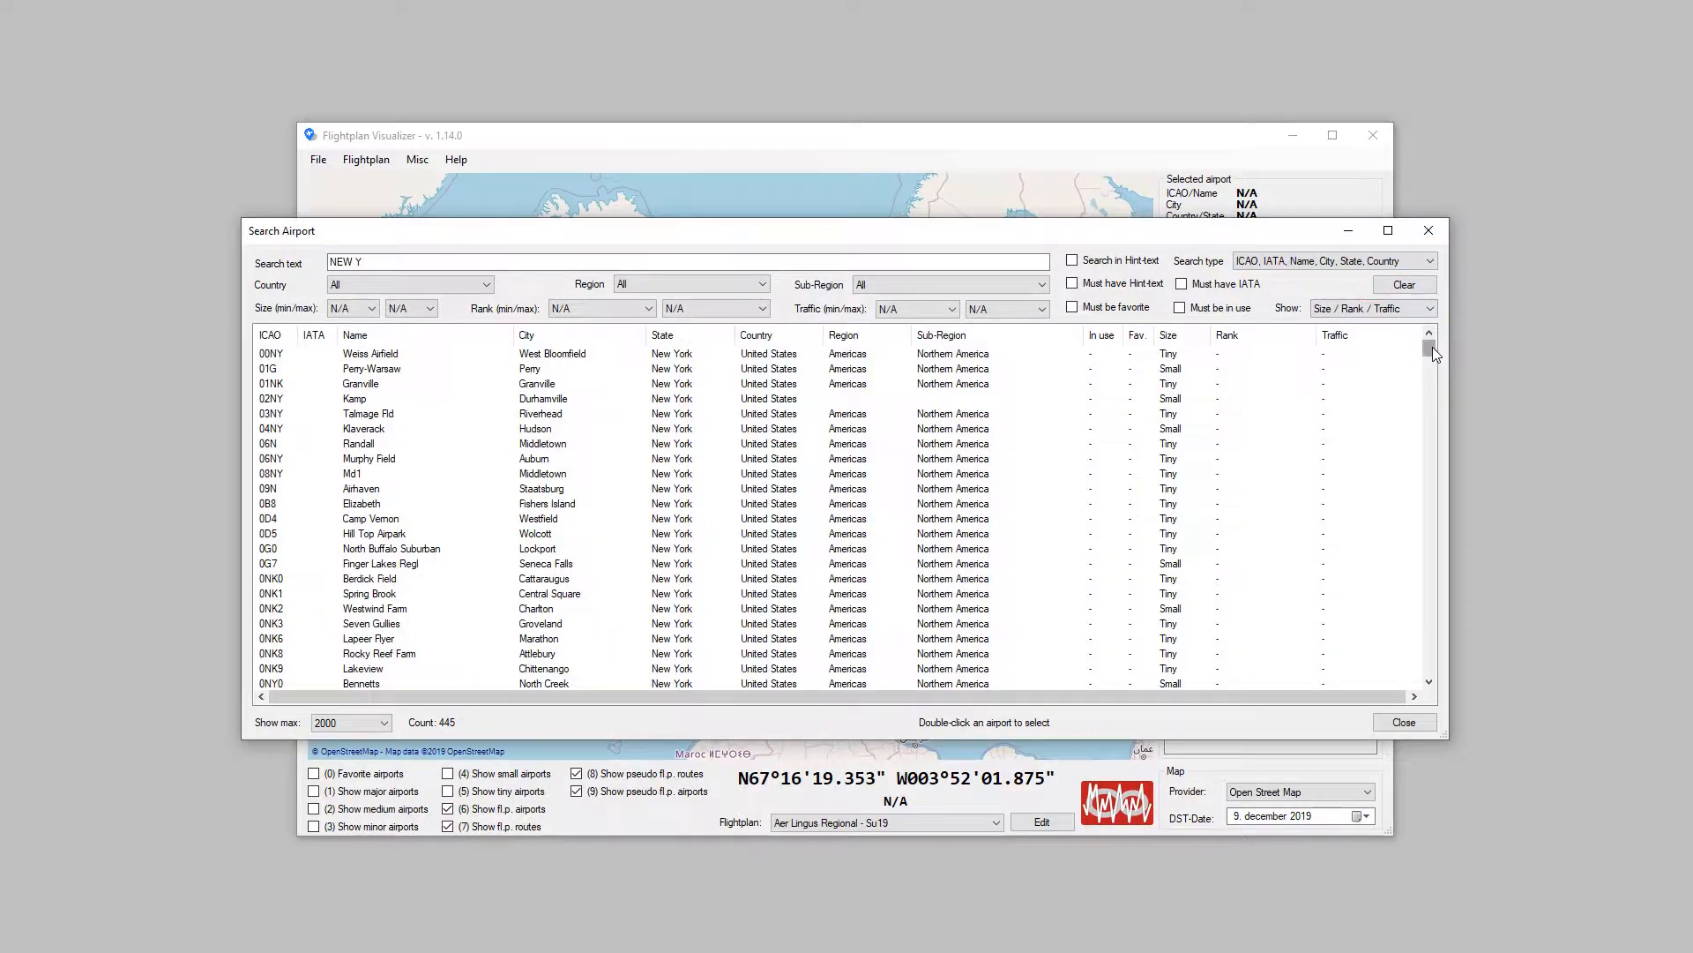
pyautogui.moveTo(1431, 347); pyautogui.dragTo(1429, 432)
# Step: Set the search type back to ICAO, IATA, Name, City, Country and close the airport search
pyautogui.click(1421, 261)
pyautogui.click(1305, 284)
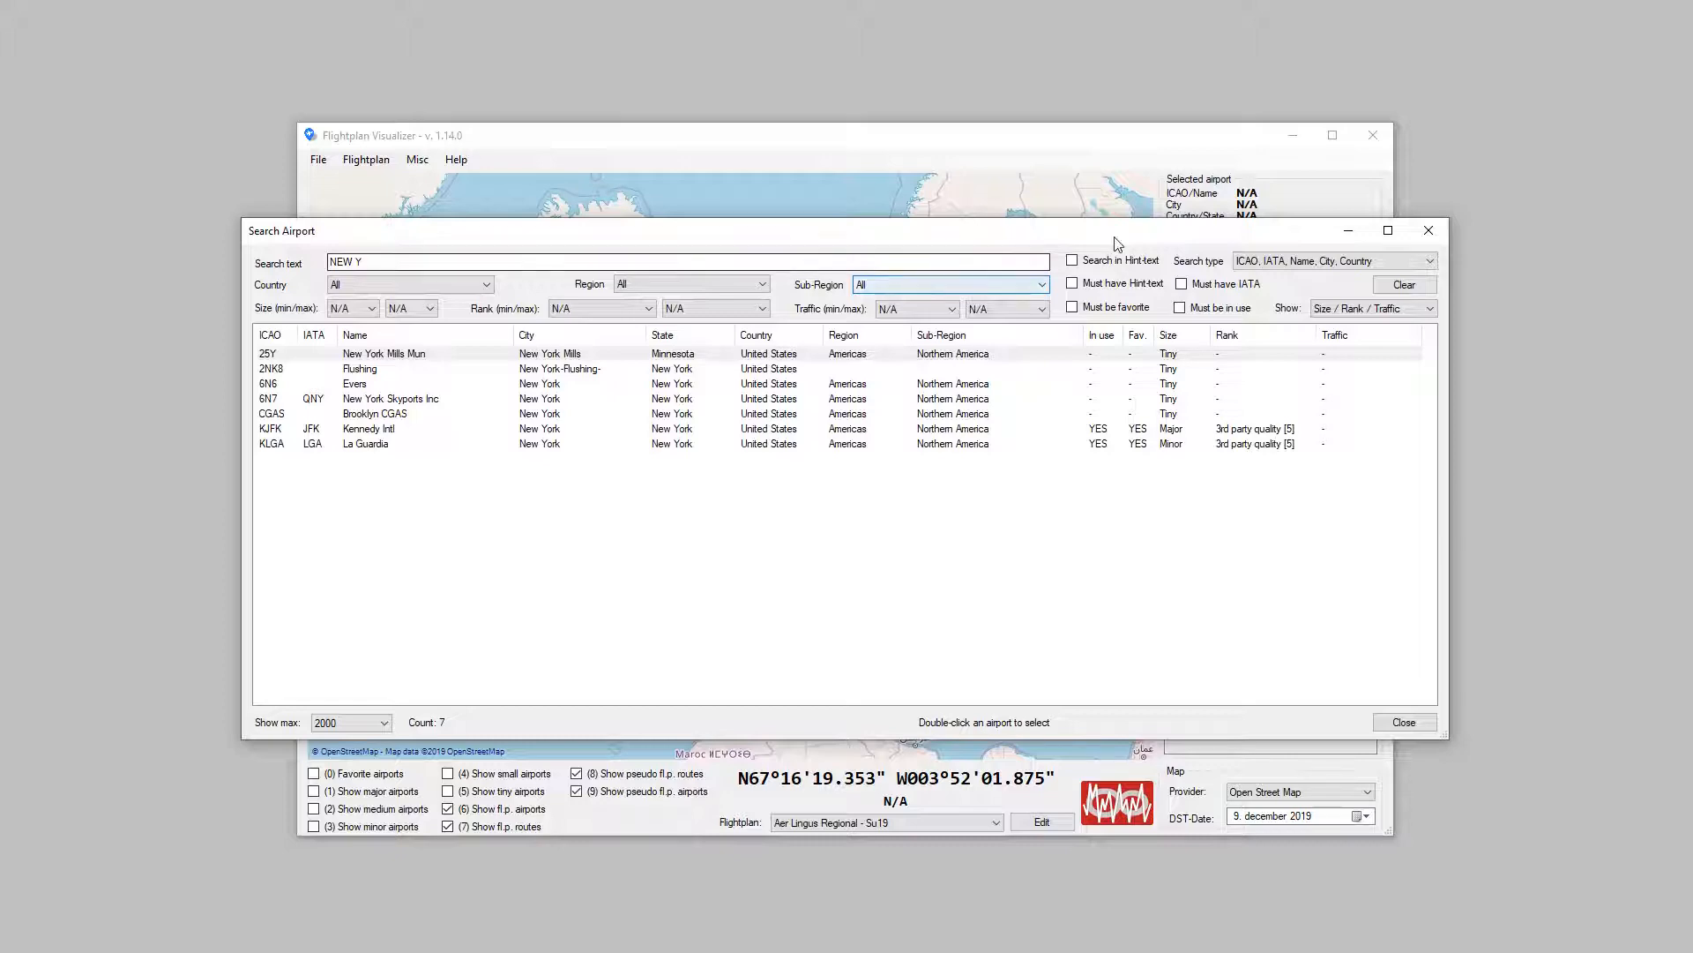
pyautogui.click(1429, 231)
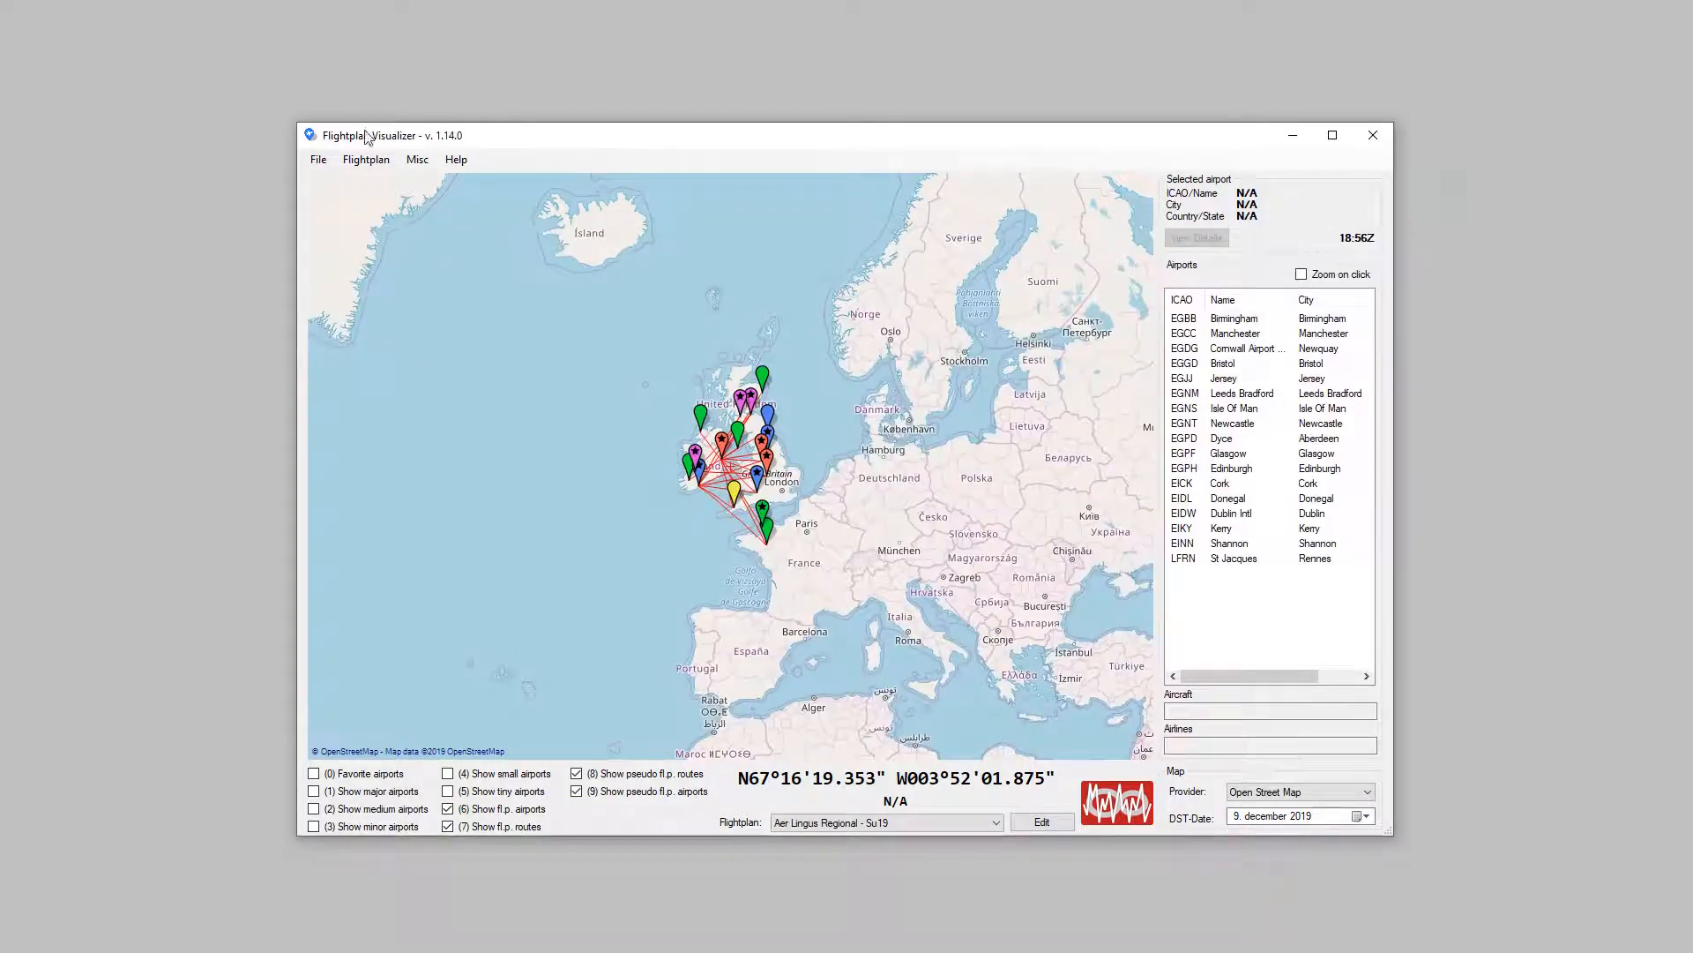
# Step: View the list for choosing favorite aircraft types, and close it without changes
pyautogui.click(368, 158)
pyautogui.moveTo(417, 160)
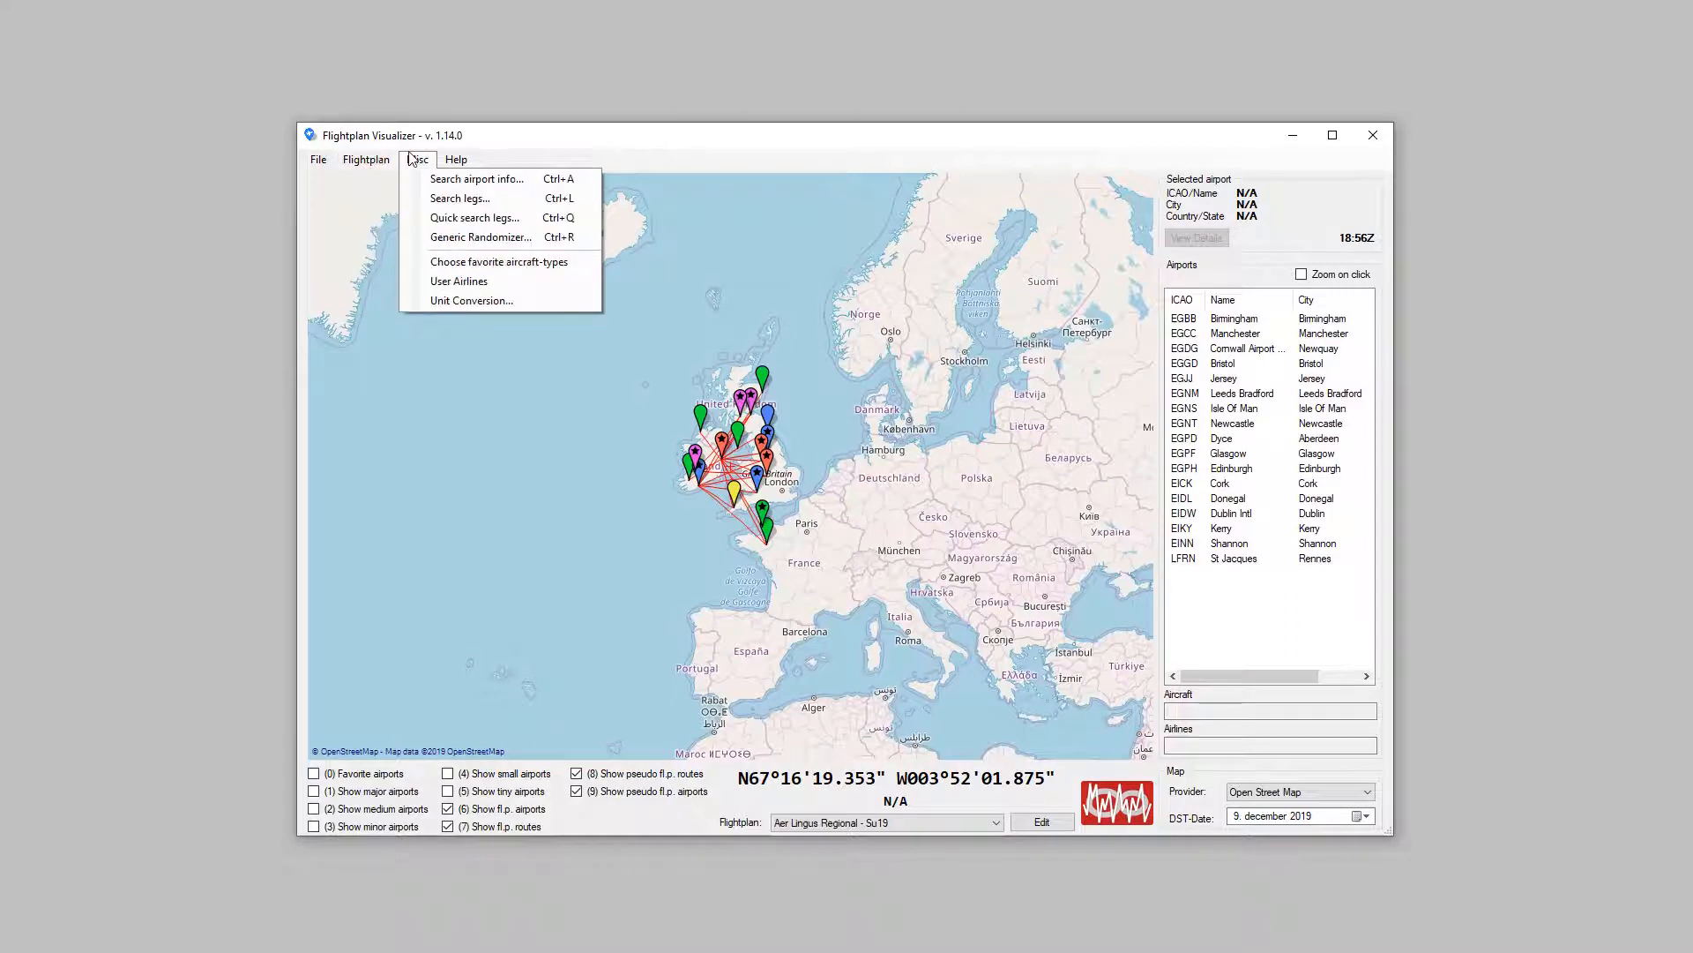
pyautogui.click(589, 262)
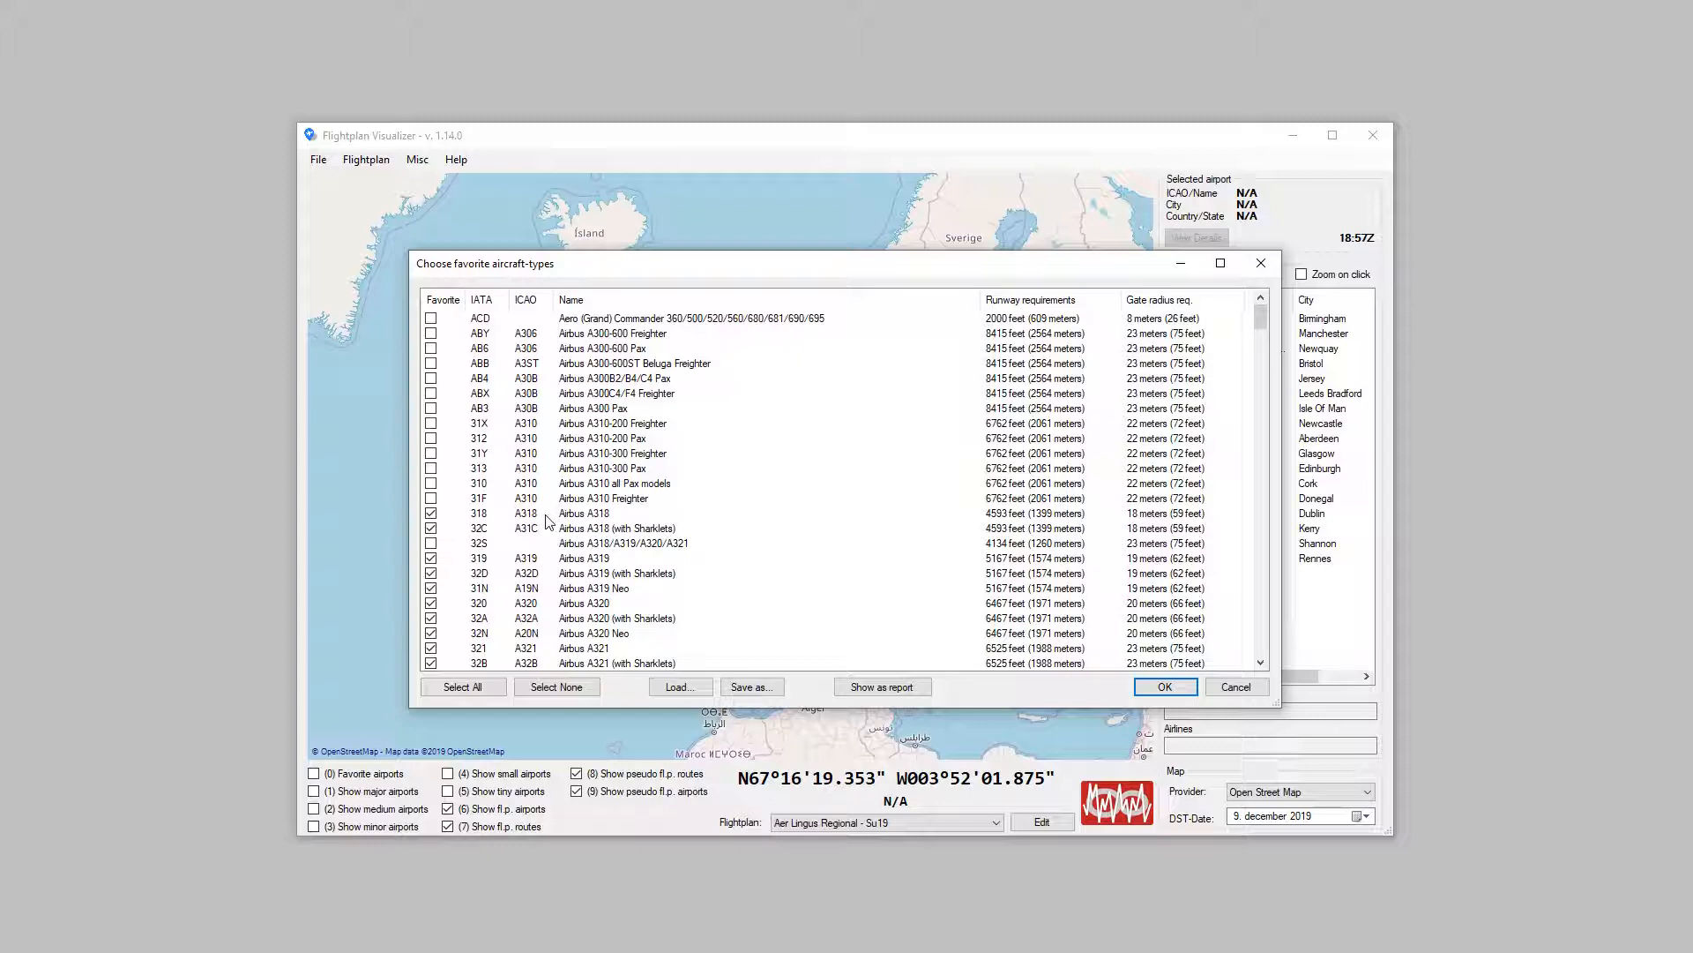
pyautogui.click(1262, 262)
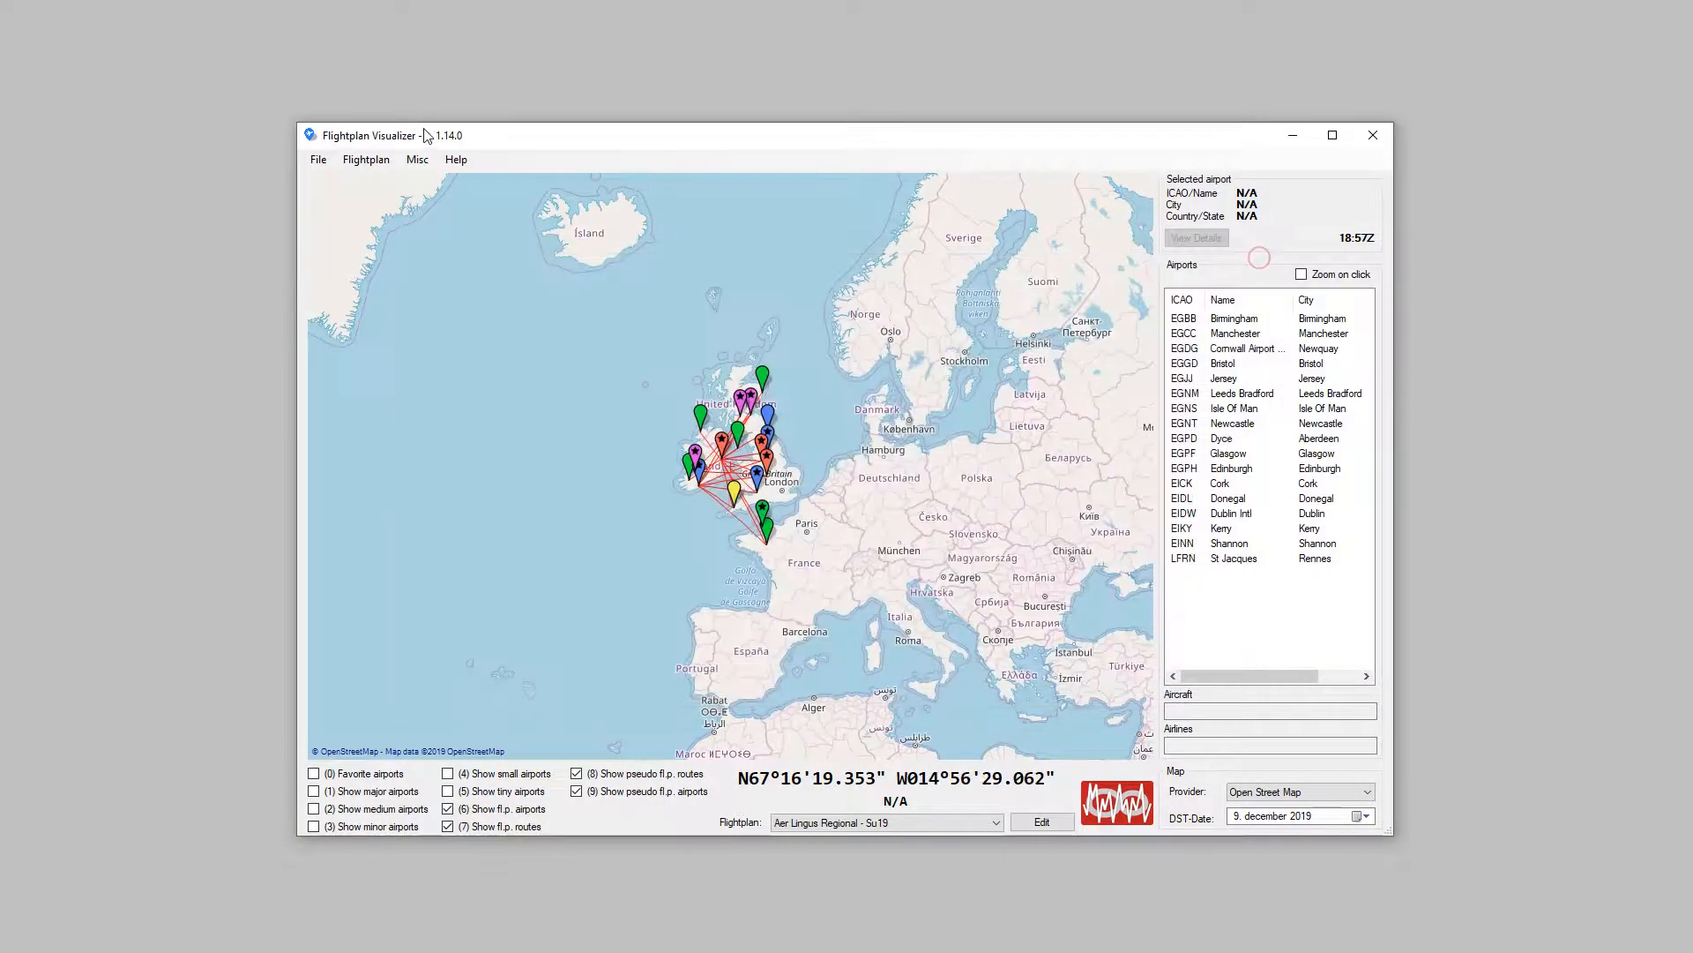
# Step: Open the leg search to view its flightplan, airline and aircraft-type lists, and close it
pyautogui.click(417, 160)
pyautogui.click(459, 201)
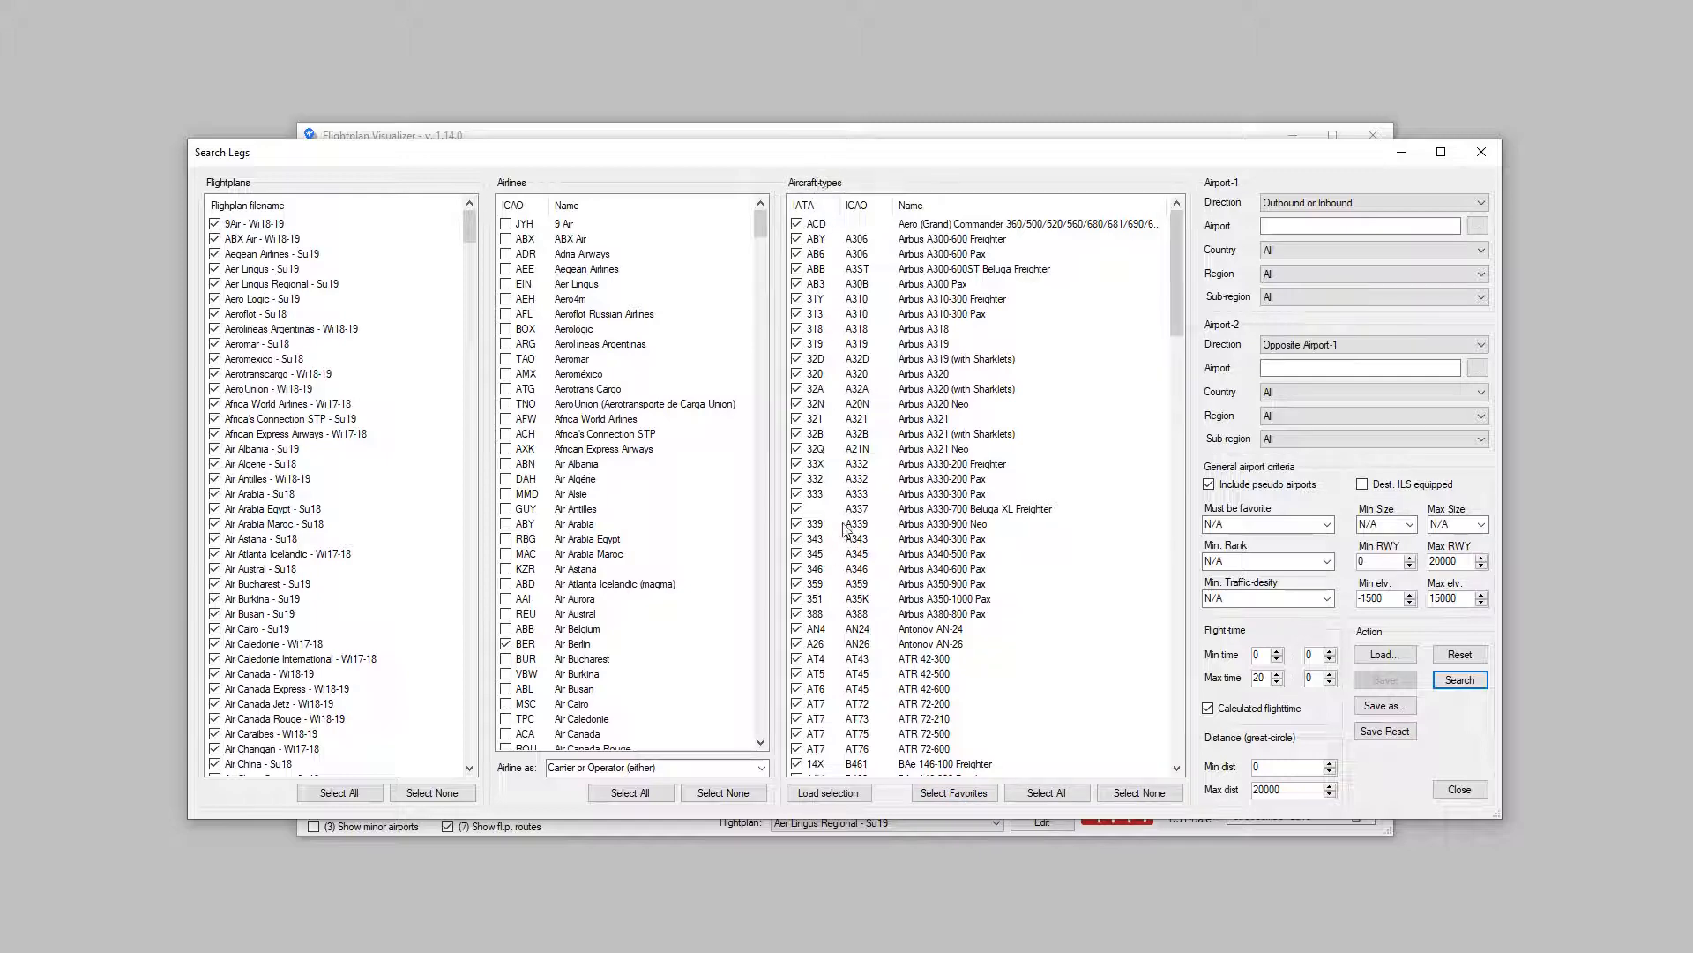
pyautogui.click(1471, 155)
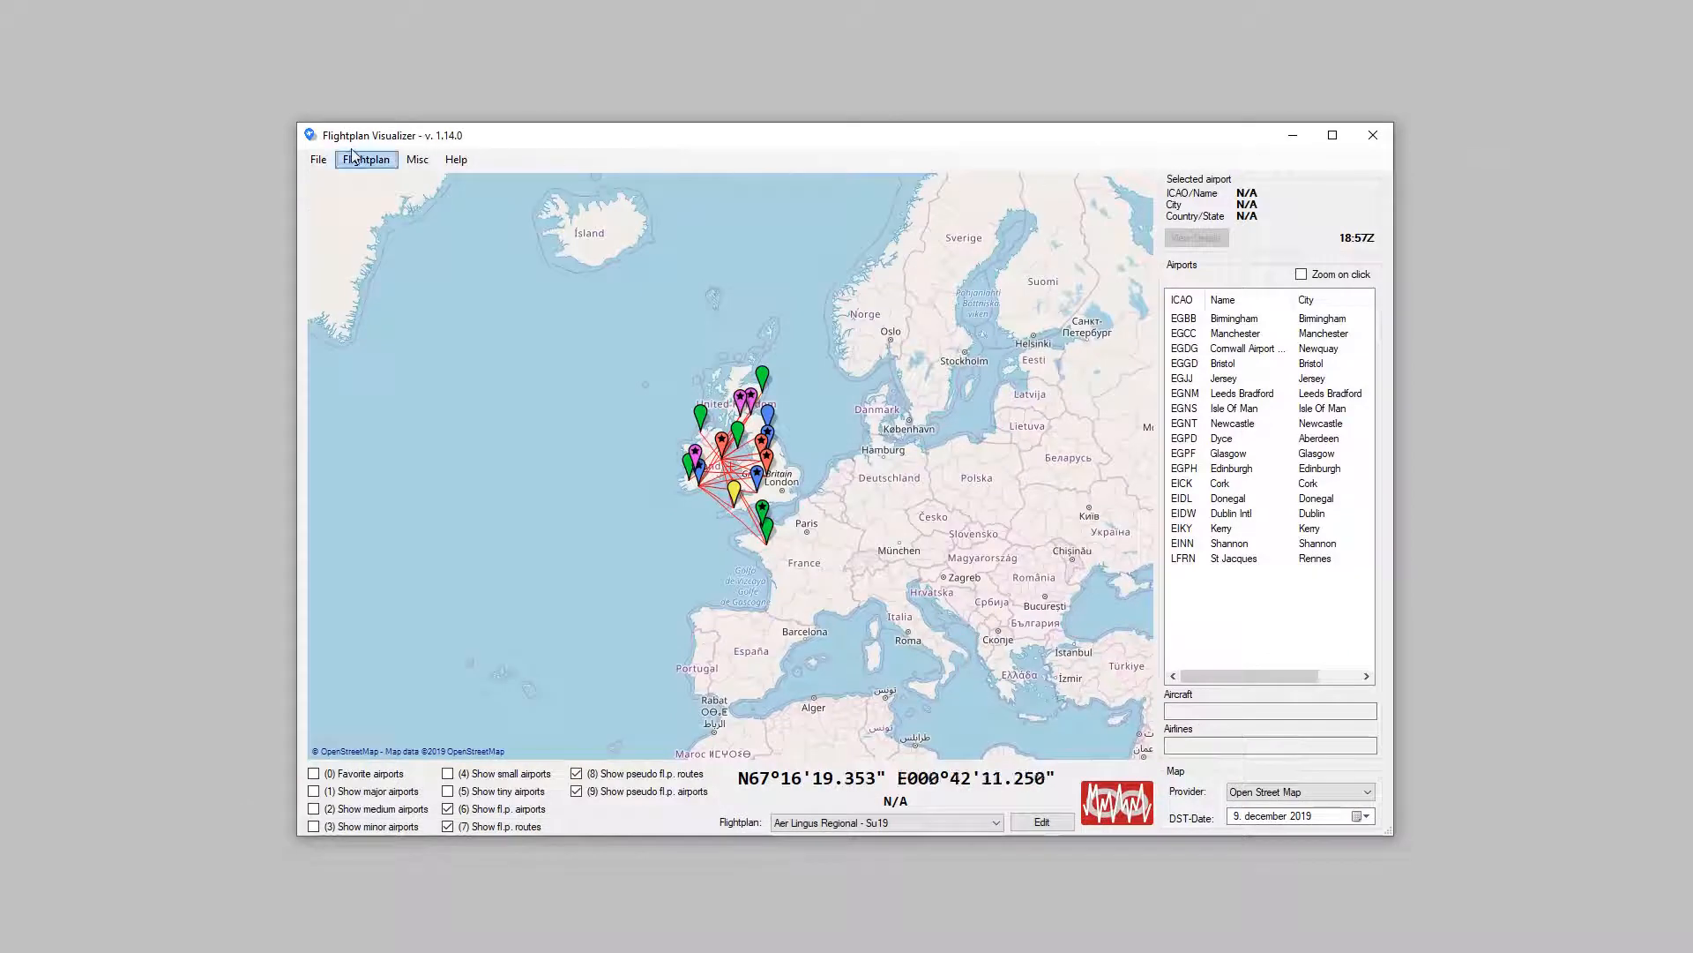
# Step: Open the program settings to view the rank and traffic-density names, and close them
pyautogui.click(318, 159)
pyautogui.click(337, 179)
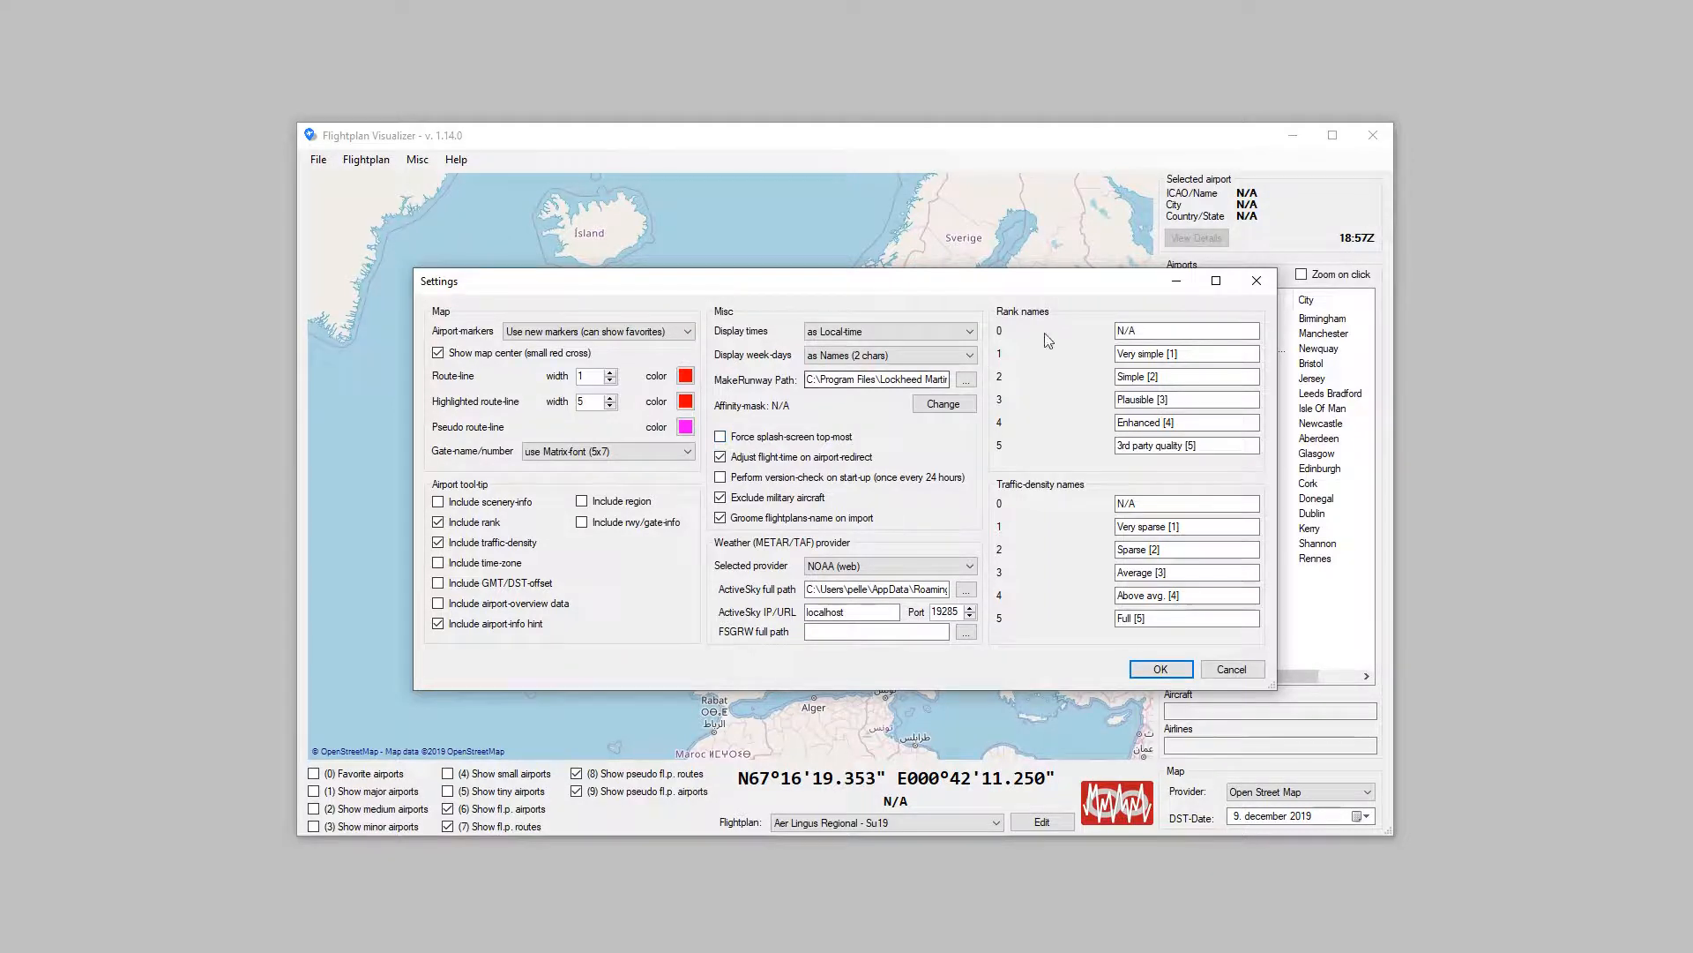
pyautogui.click(1257, 281)
# Step: Show the flightplans of the 113Commercial sub-folder in the enable/disable flightplans dialog, and close the dialog
pyautogui.click(365, 160)
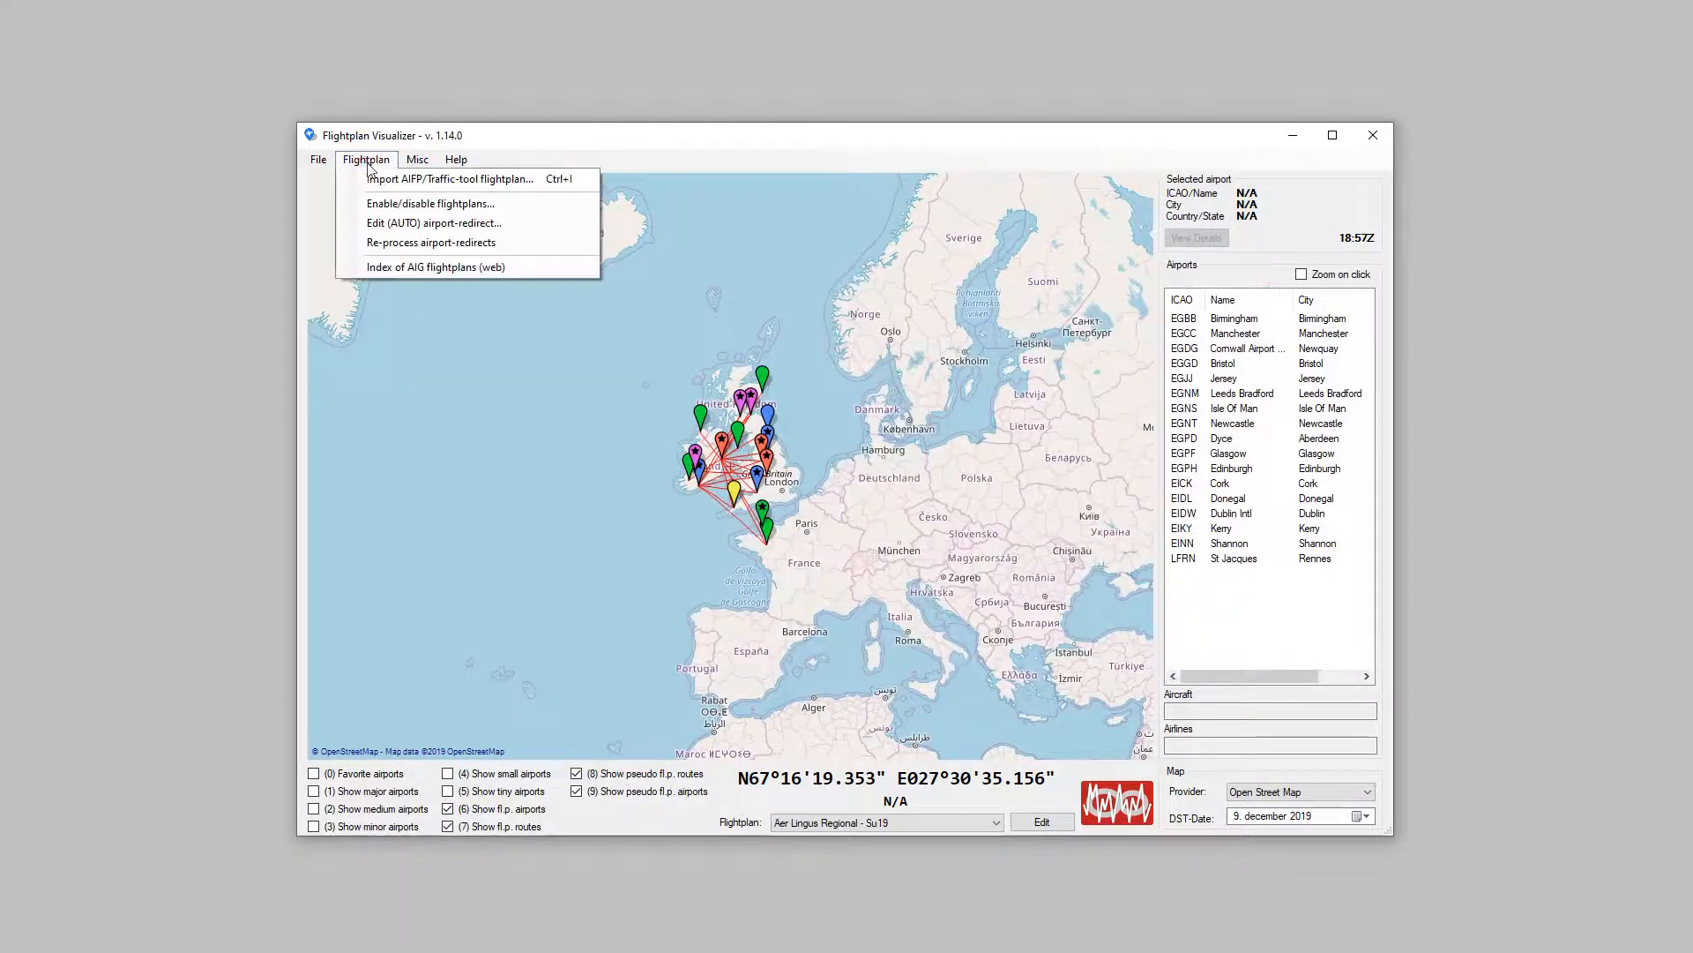
pyautogui.click(407, 202)
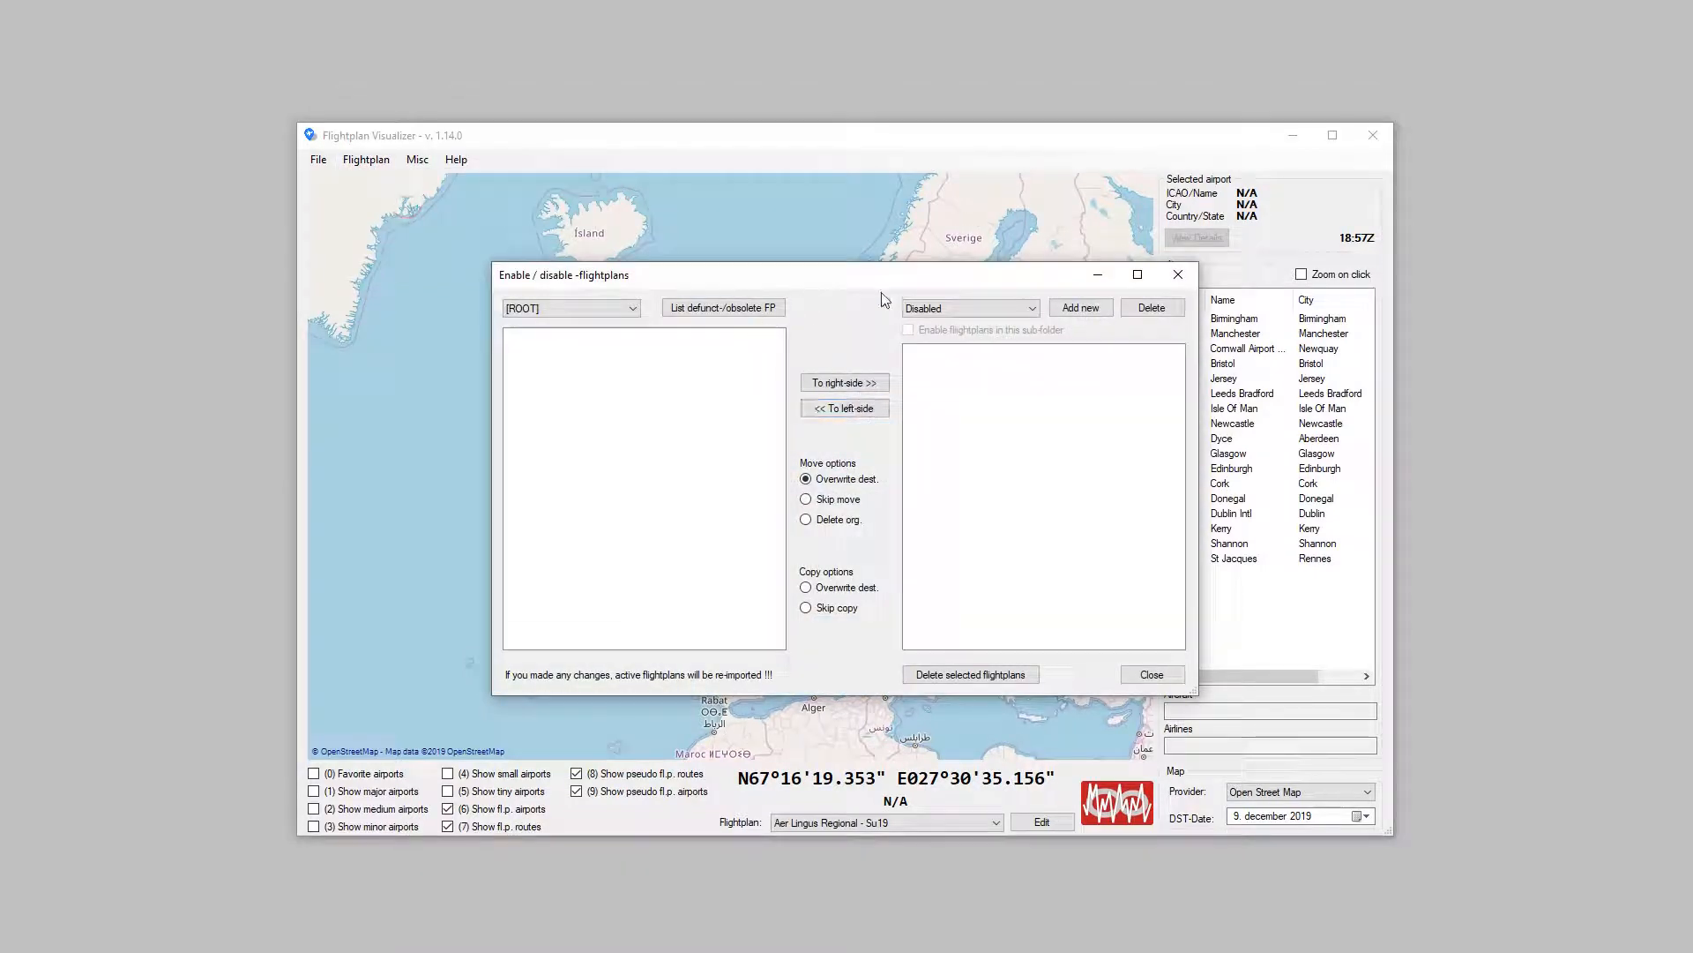
pyautogui.click(943, 308)
pyautogui.click(942, 338)
pyautogui.click(940, 334)
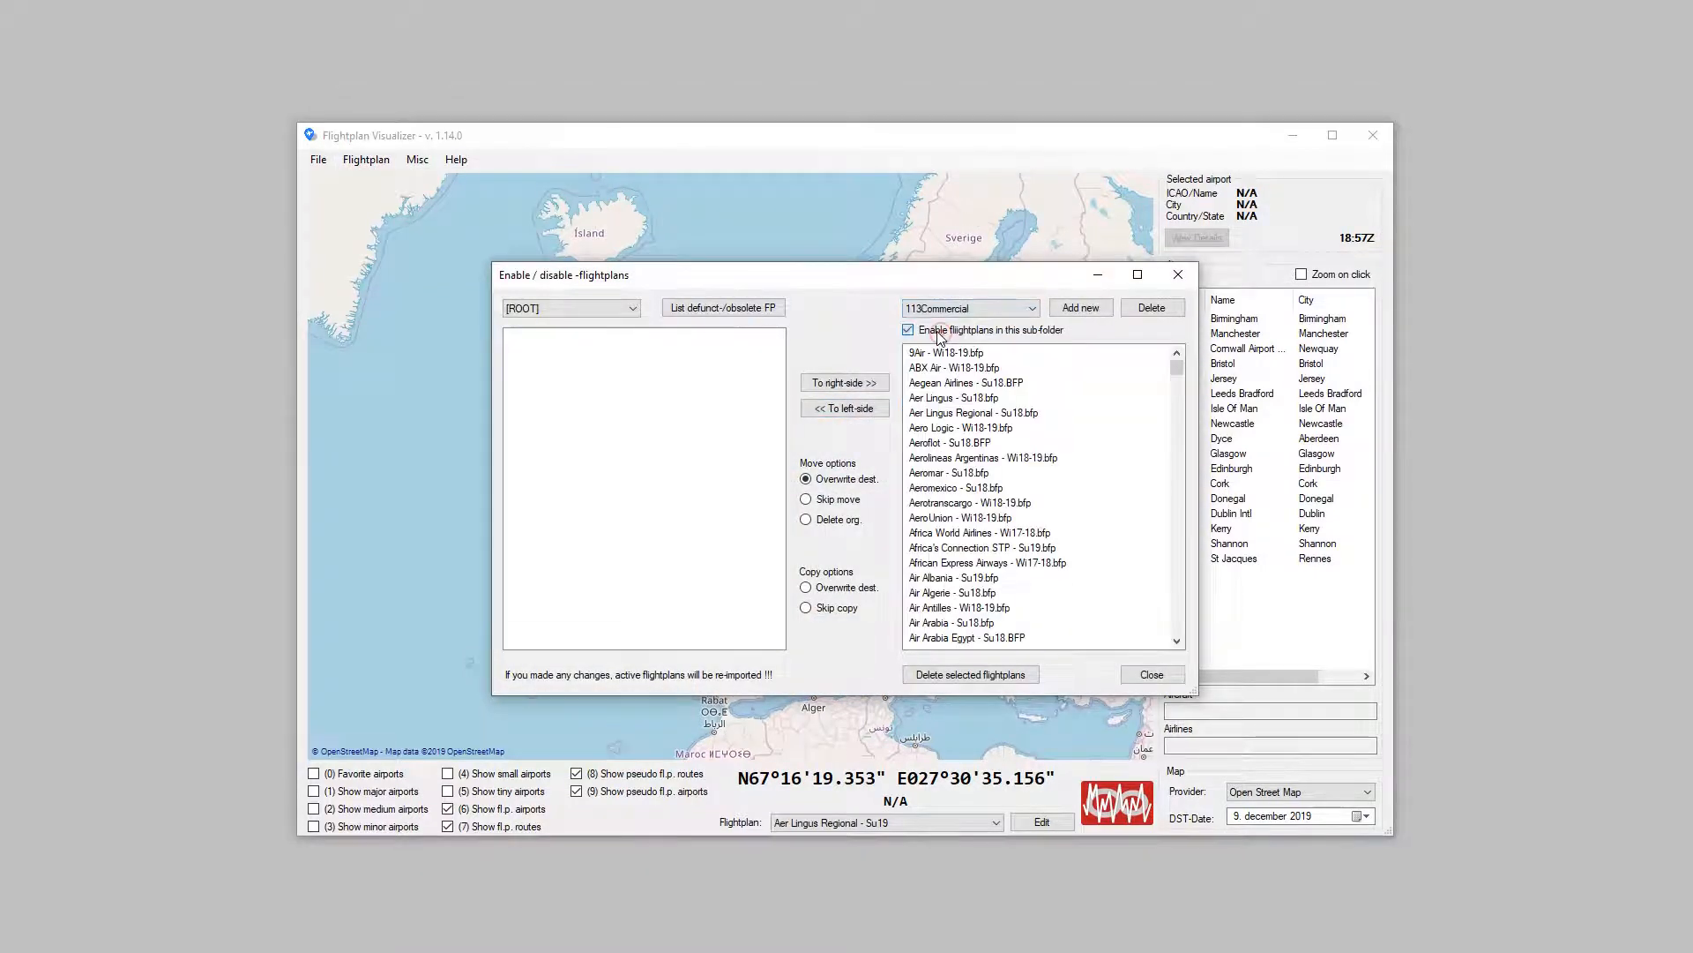
pyautogui.click(1155, 673)
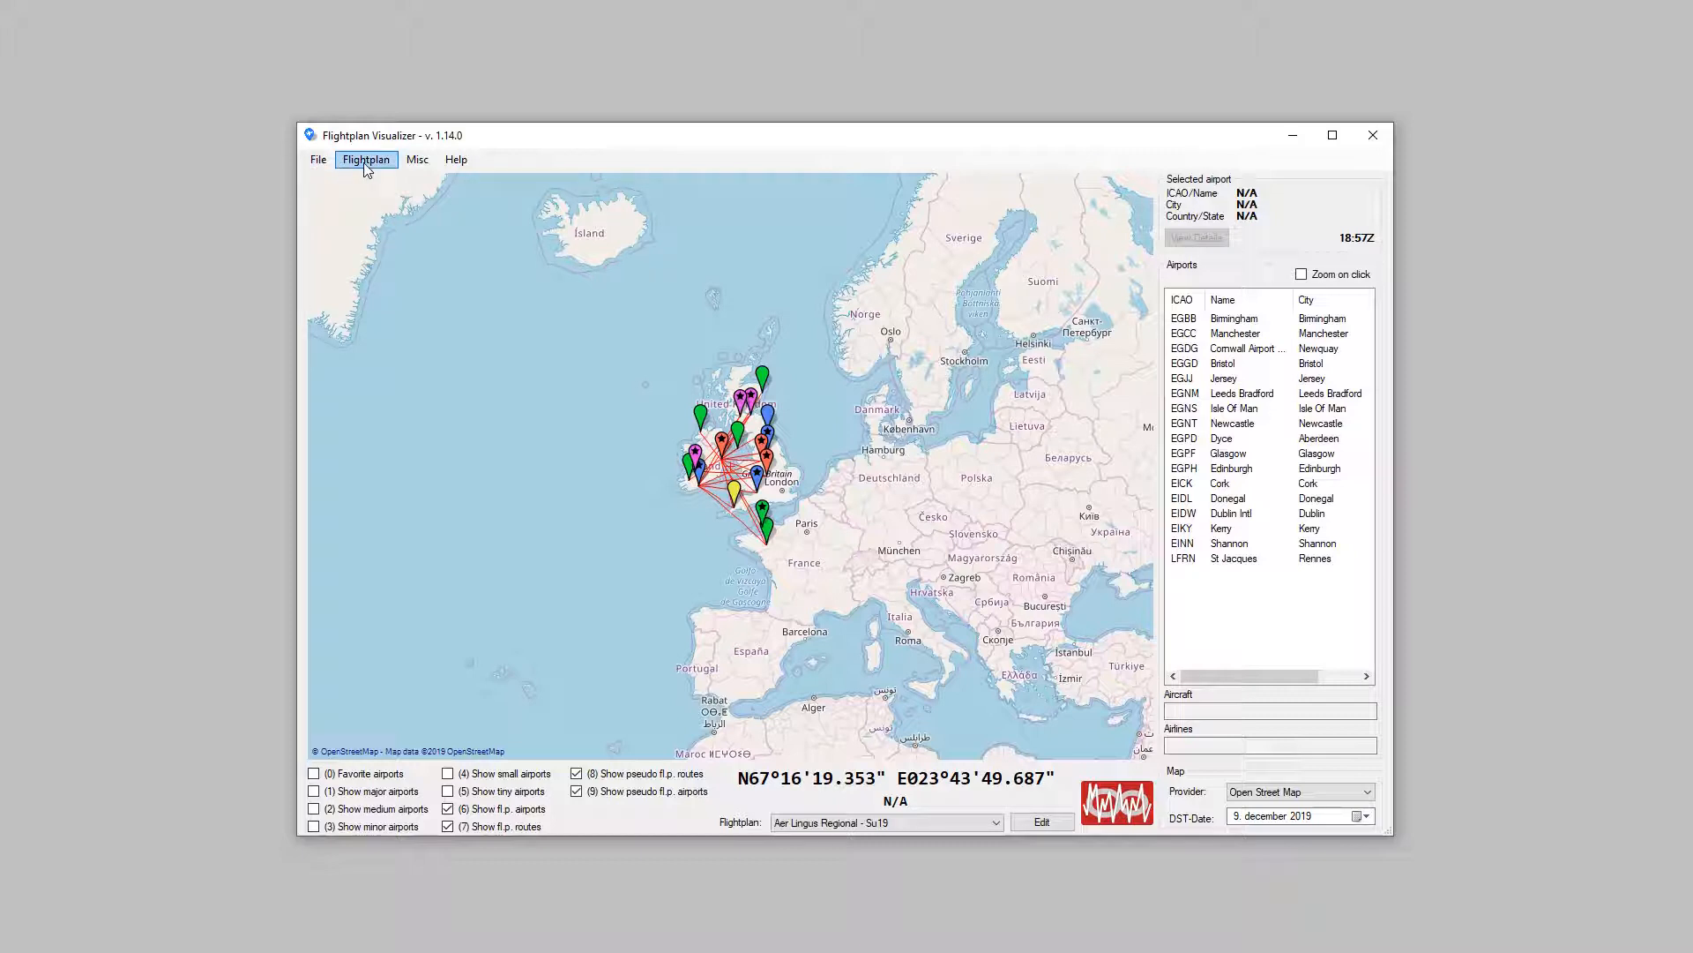
# Step: Open the core-affinity selection from the program settings and tick Core-0 and Core-1
pyautogui.click(323, 155)
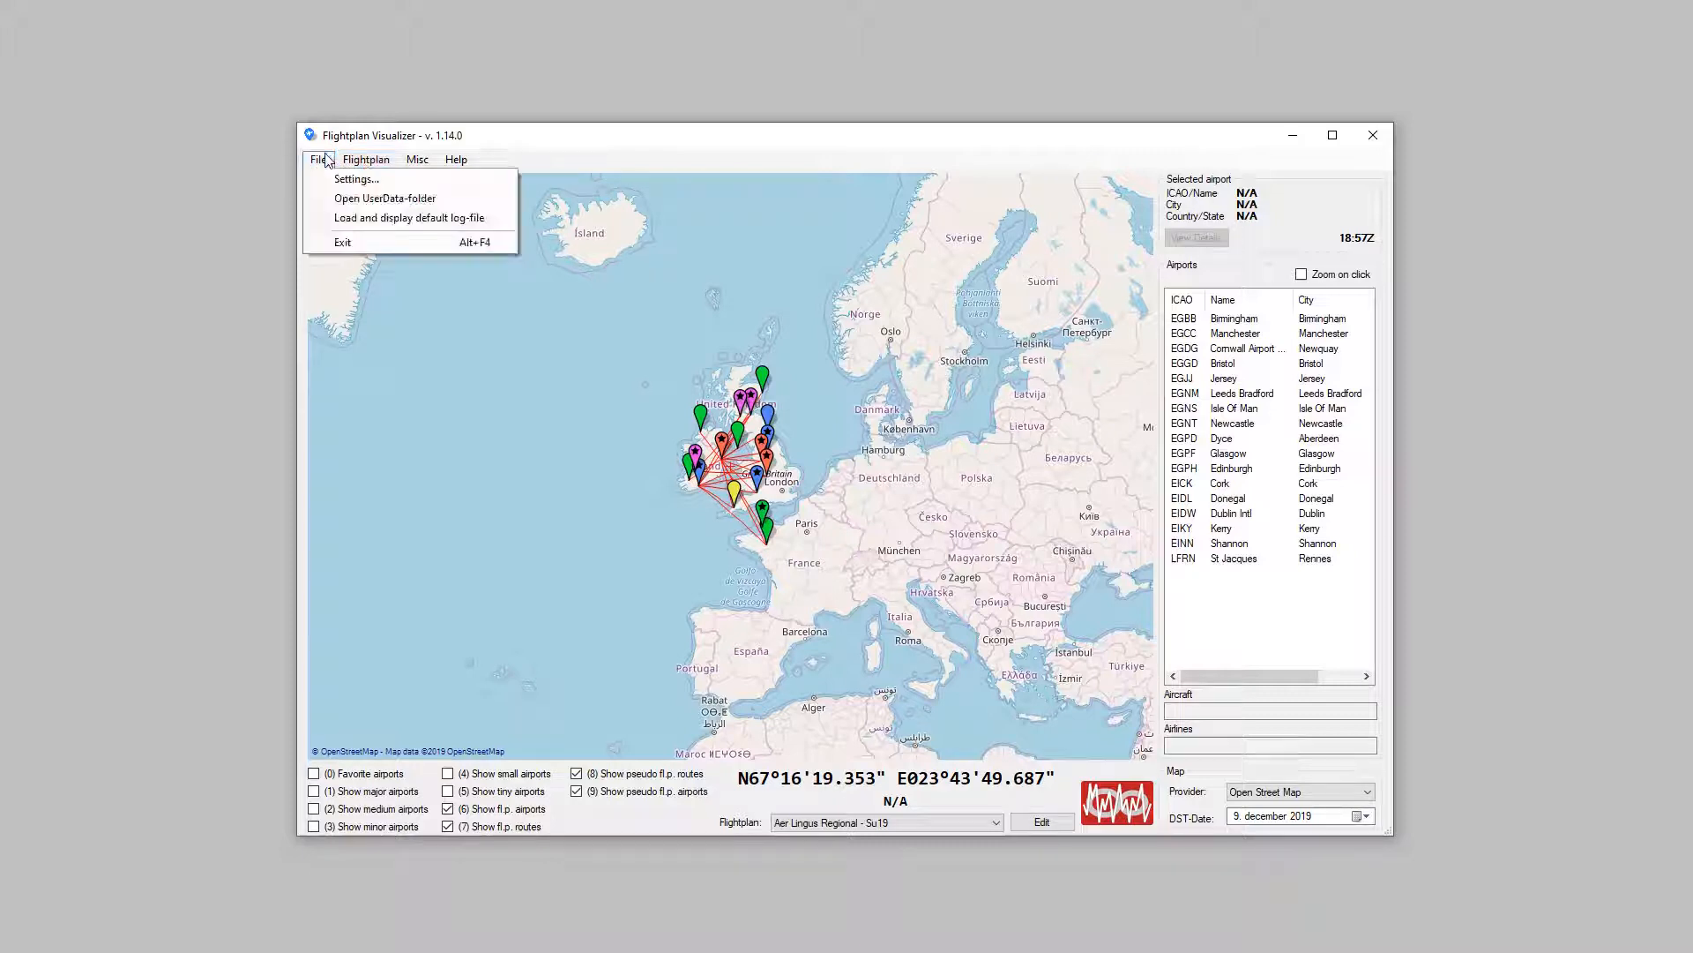
pyautogui.moveTo(340, 167)
pyautogui.click(334, 177)
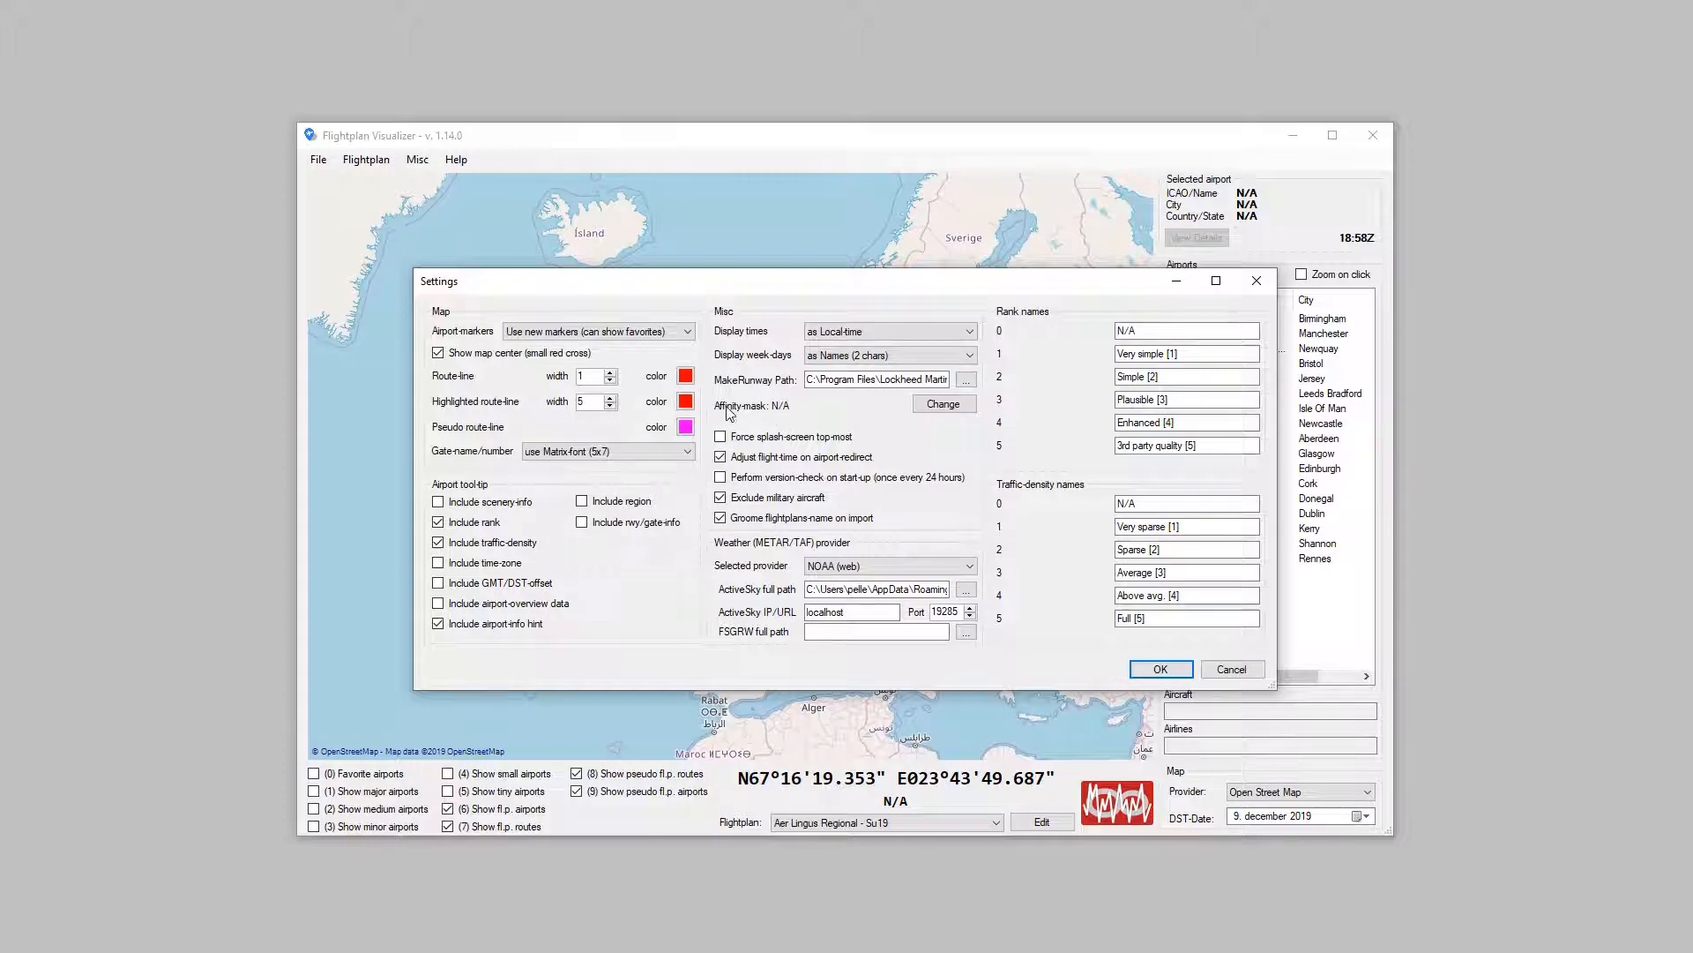
pyautogui.click(943, 403)
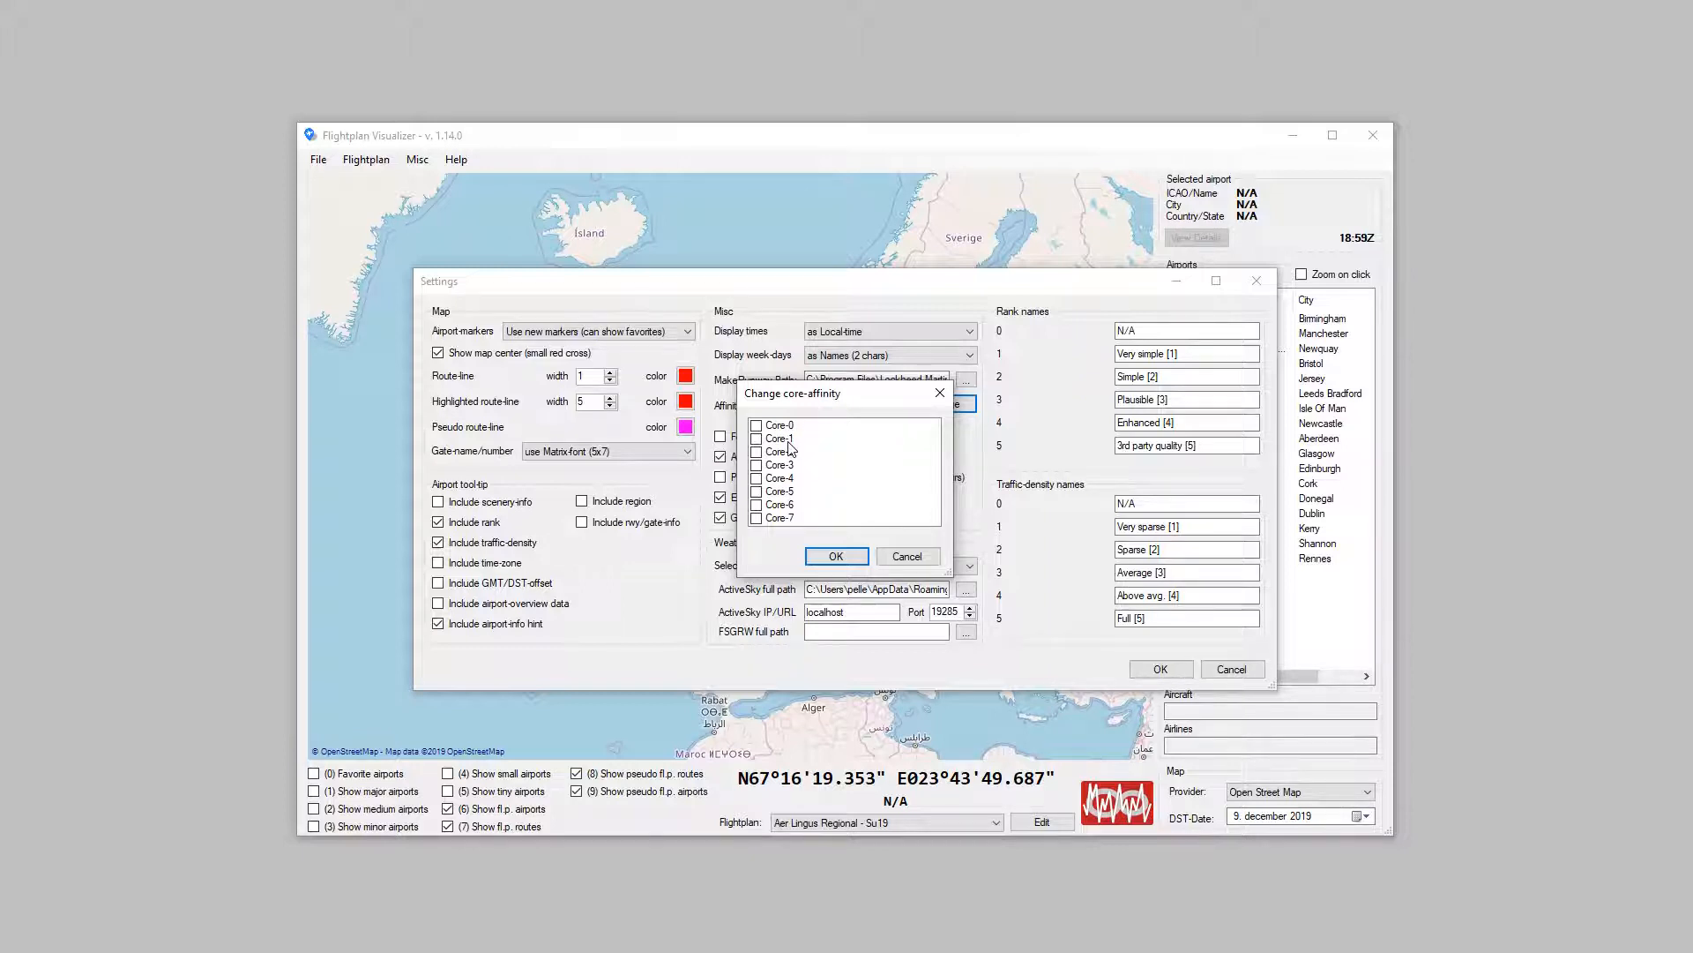
pyautogui.click(756, 426)
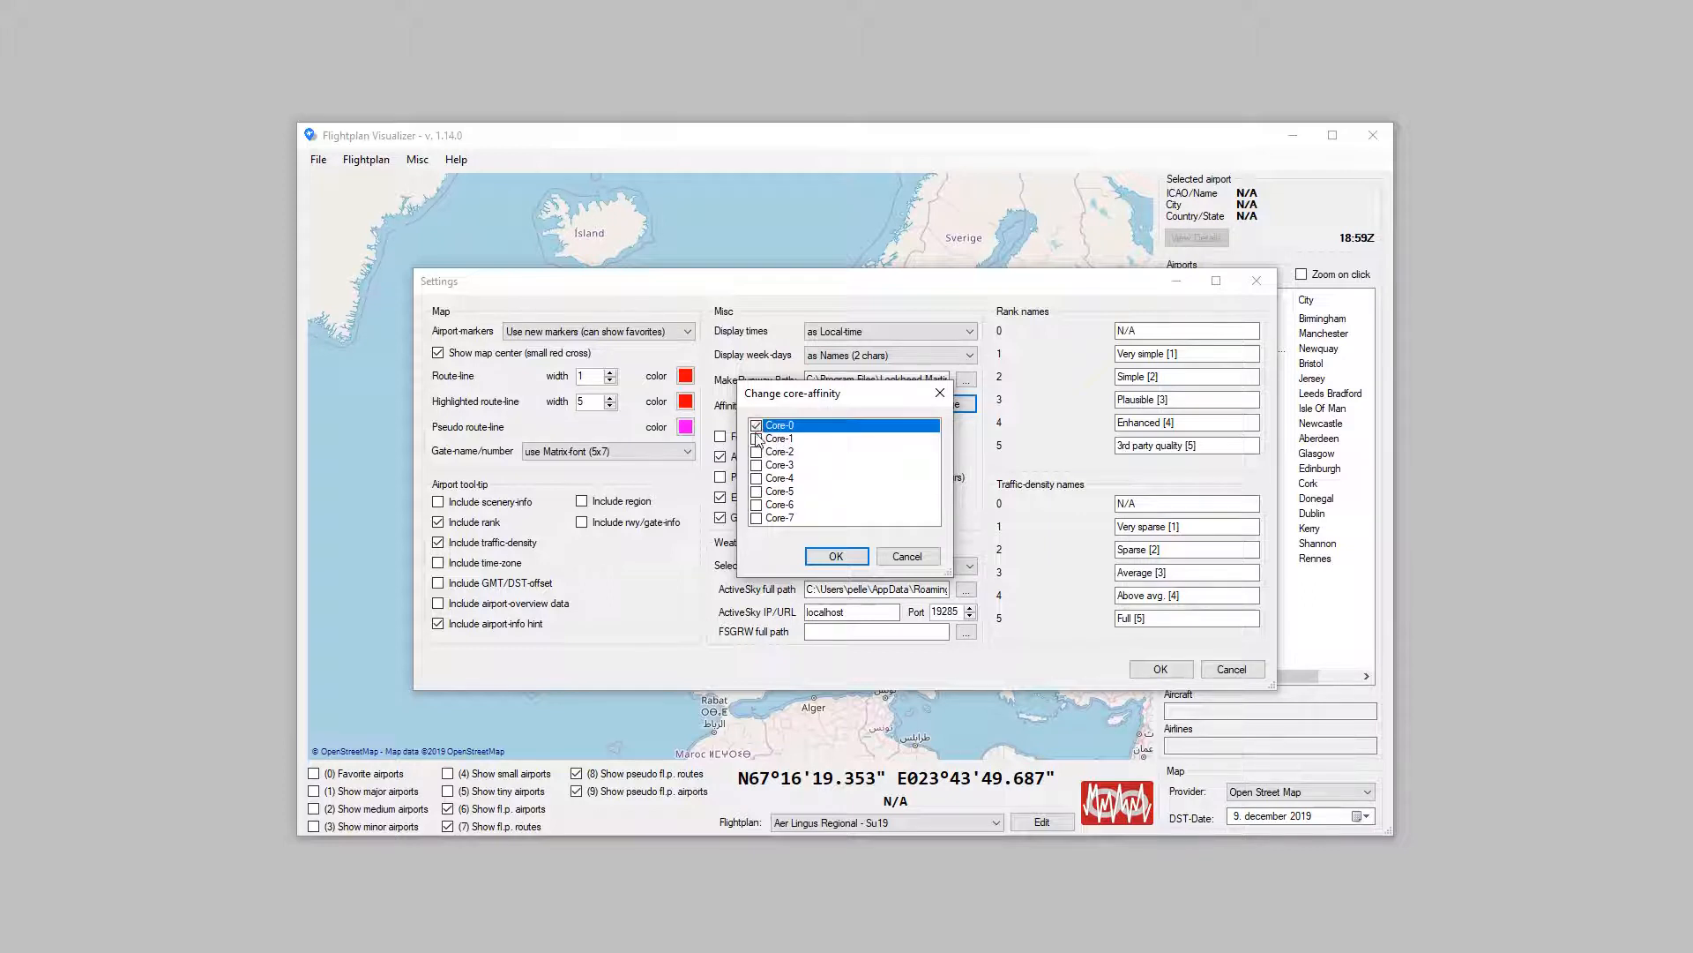
pyautogui.click(755, 438)
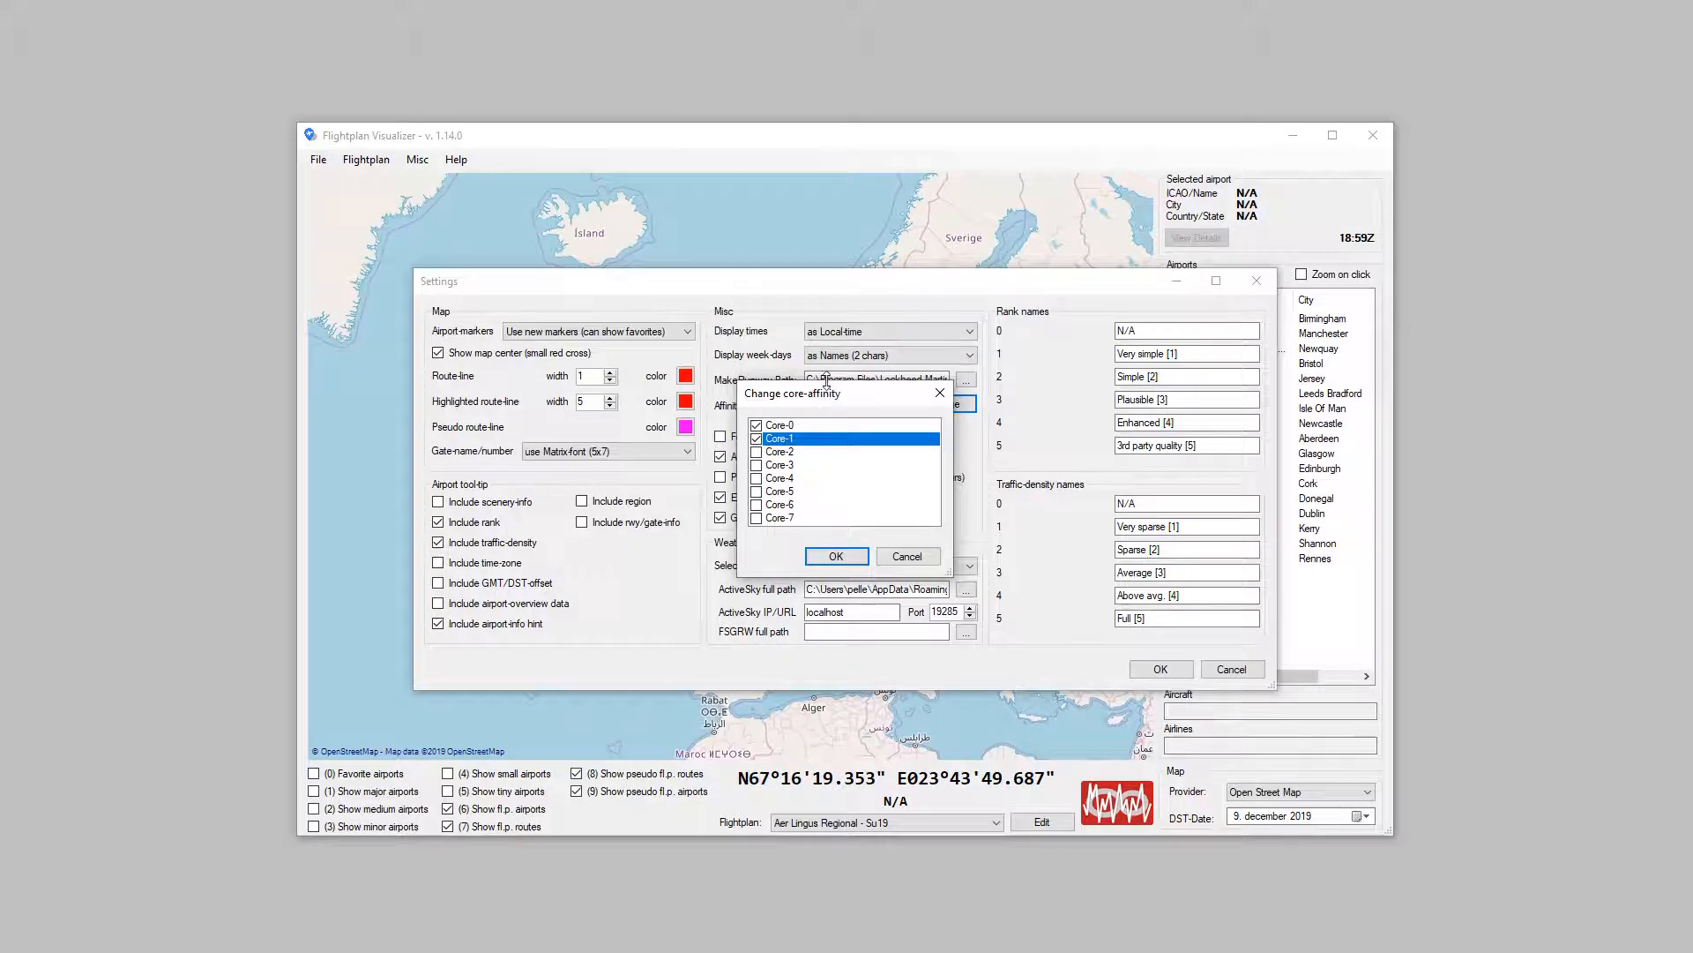
# Step: Enlarge the core-affinity dialog and change the selection to only Core-1 and Core-3
pyautogui.moveTo(829, 385); pyautogui.dragTo(829, 212)
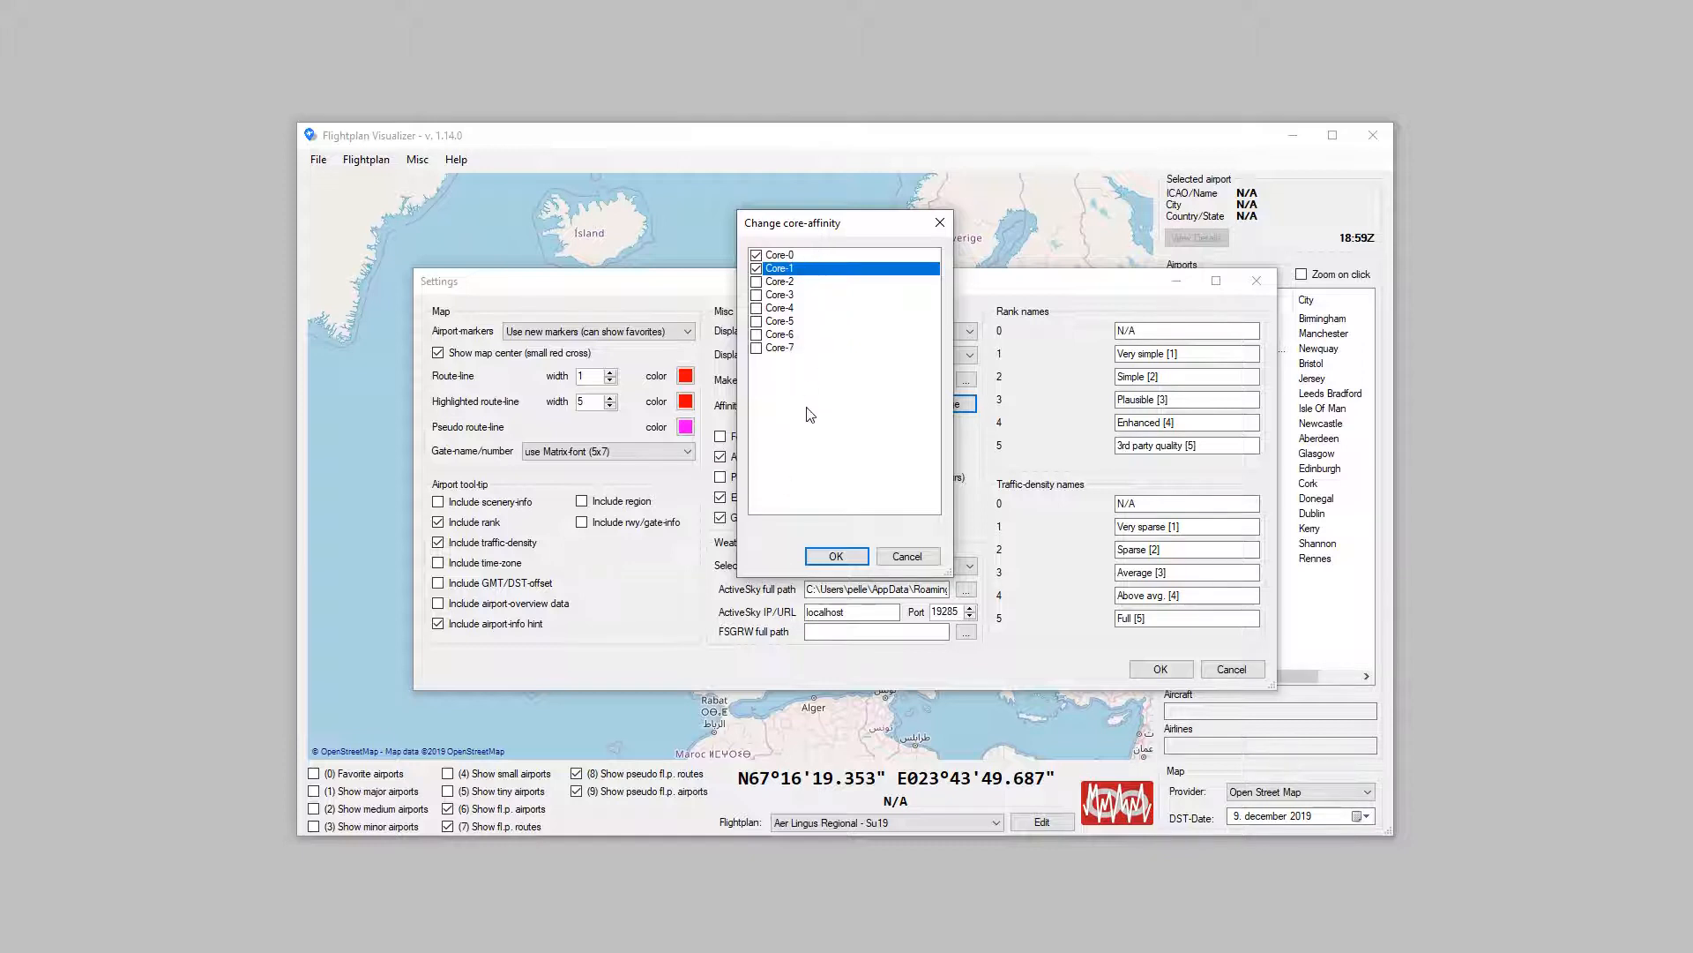
pyautogui.click(757, 256)
pyautogui.click(757, 267)
pyautogui.click(757, 269)
pyautogui.click(757, 294)
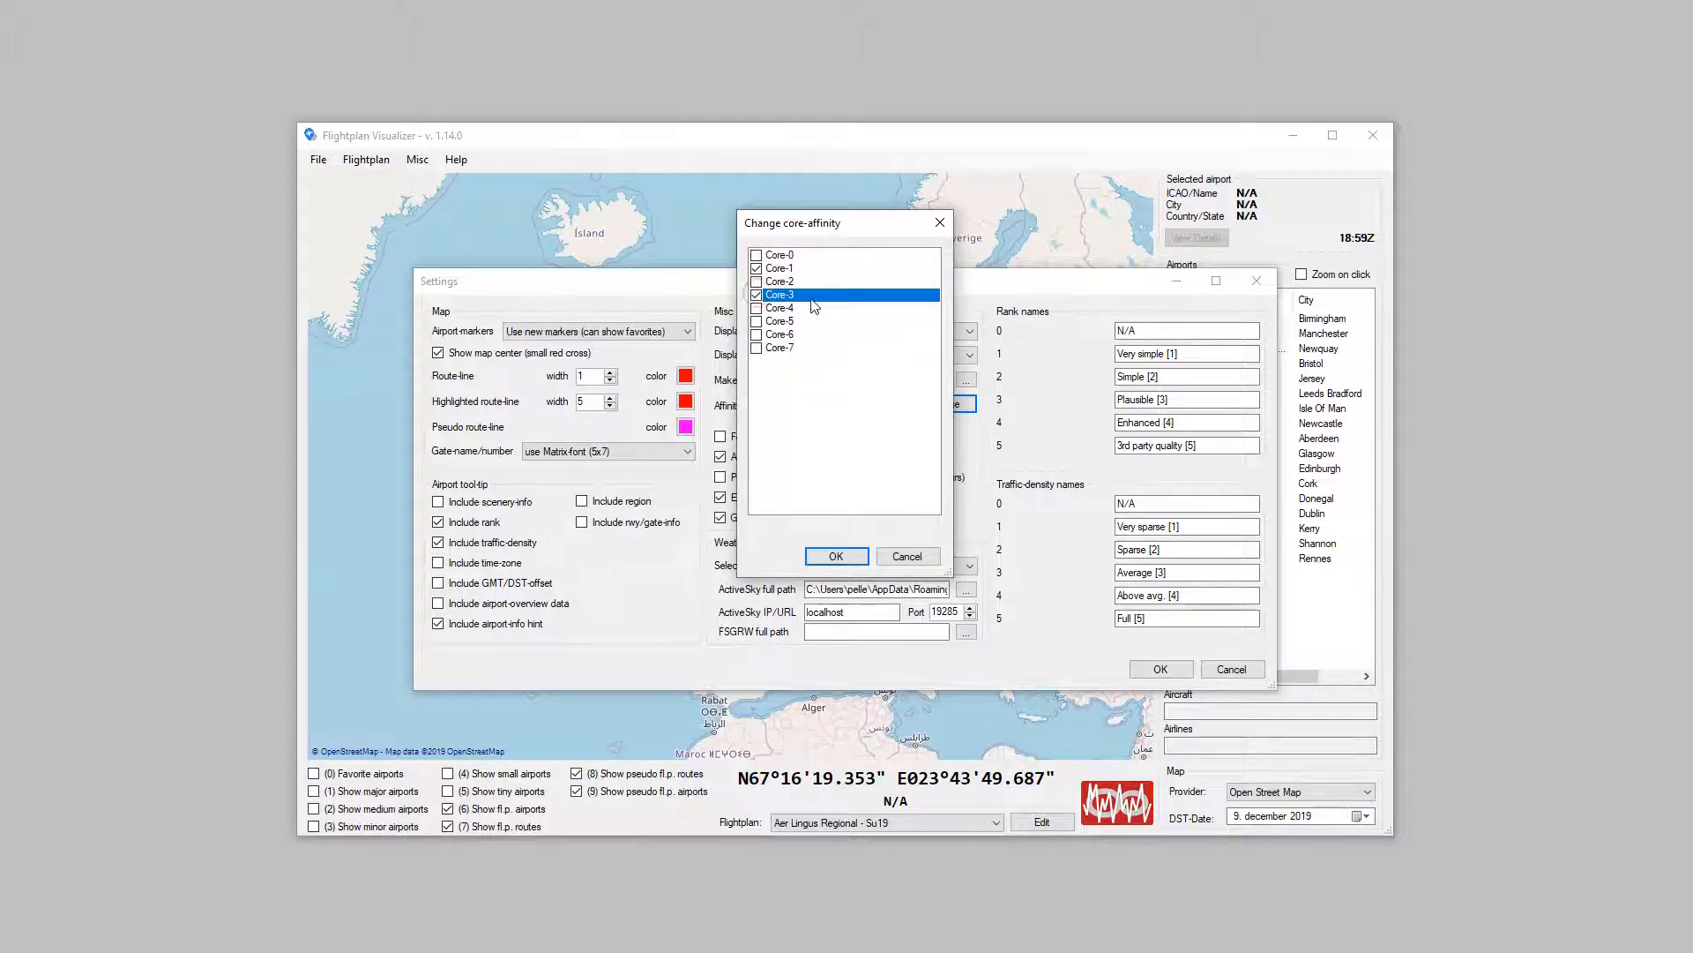
# Step: Clear all selected cores, accept the core affinity with none selected, and close the settings
pyautogui.click(756, 268)
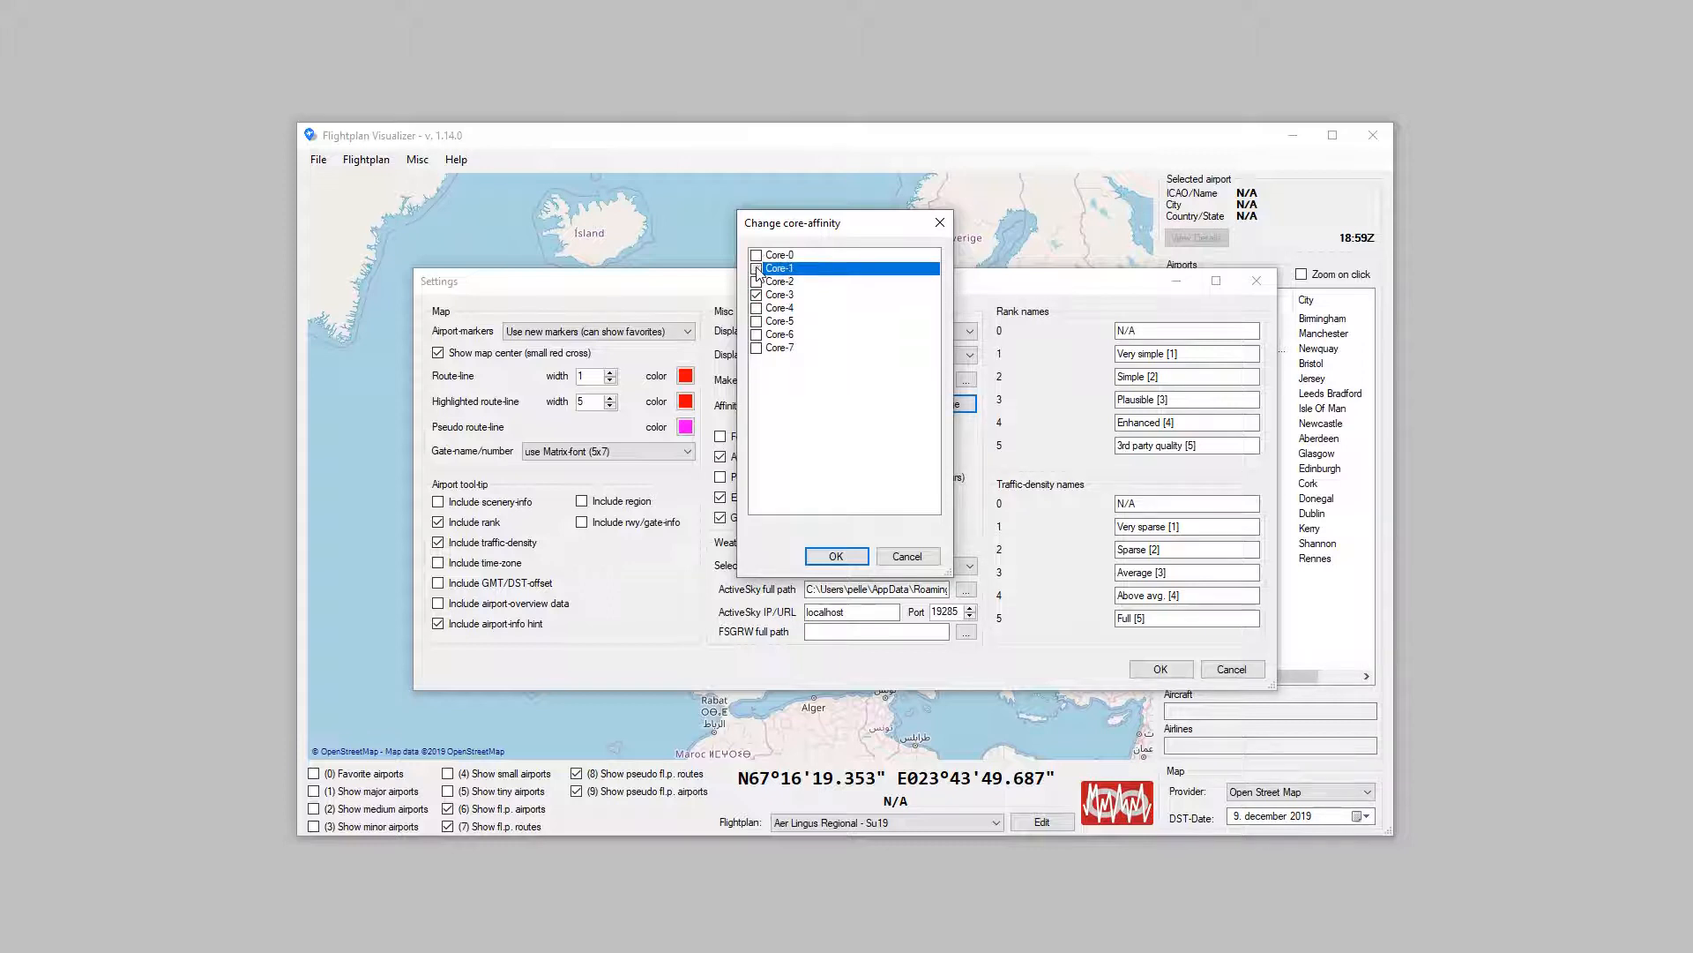
pyautogui.click(756, 295)
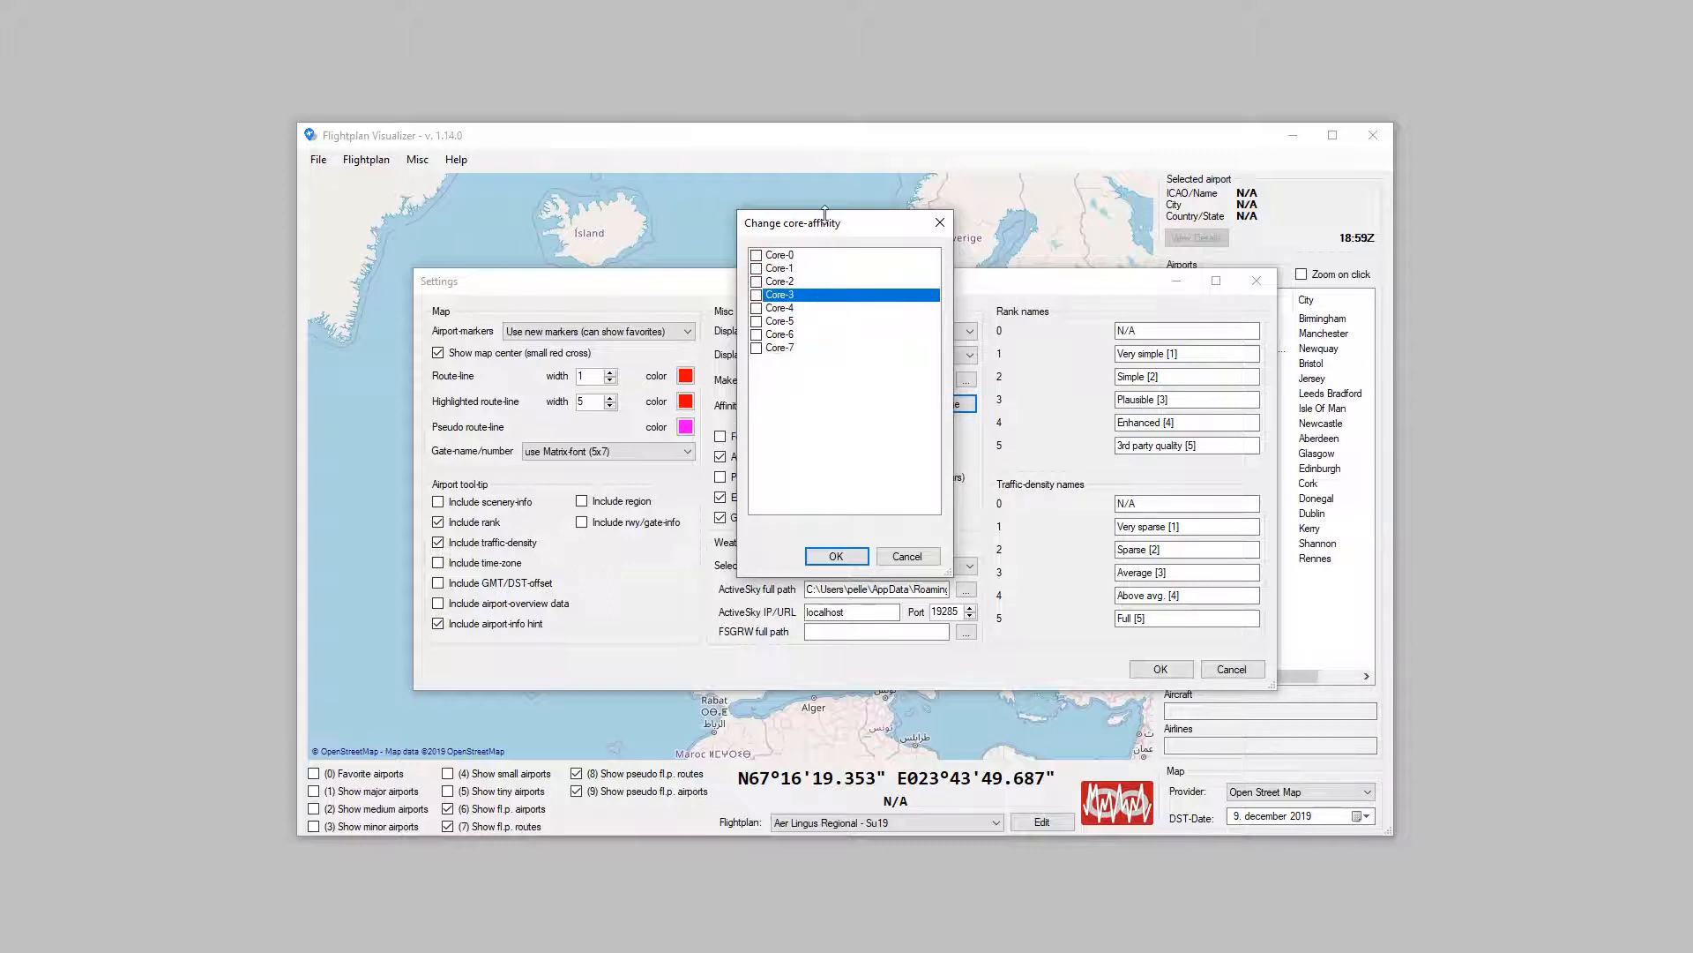
pyautogui.moveTo(827, 211); pyautogui.dragTo(829, 378)
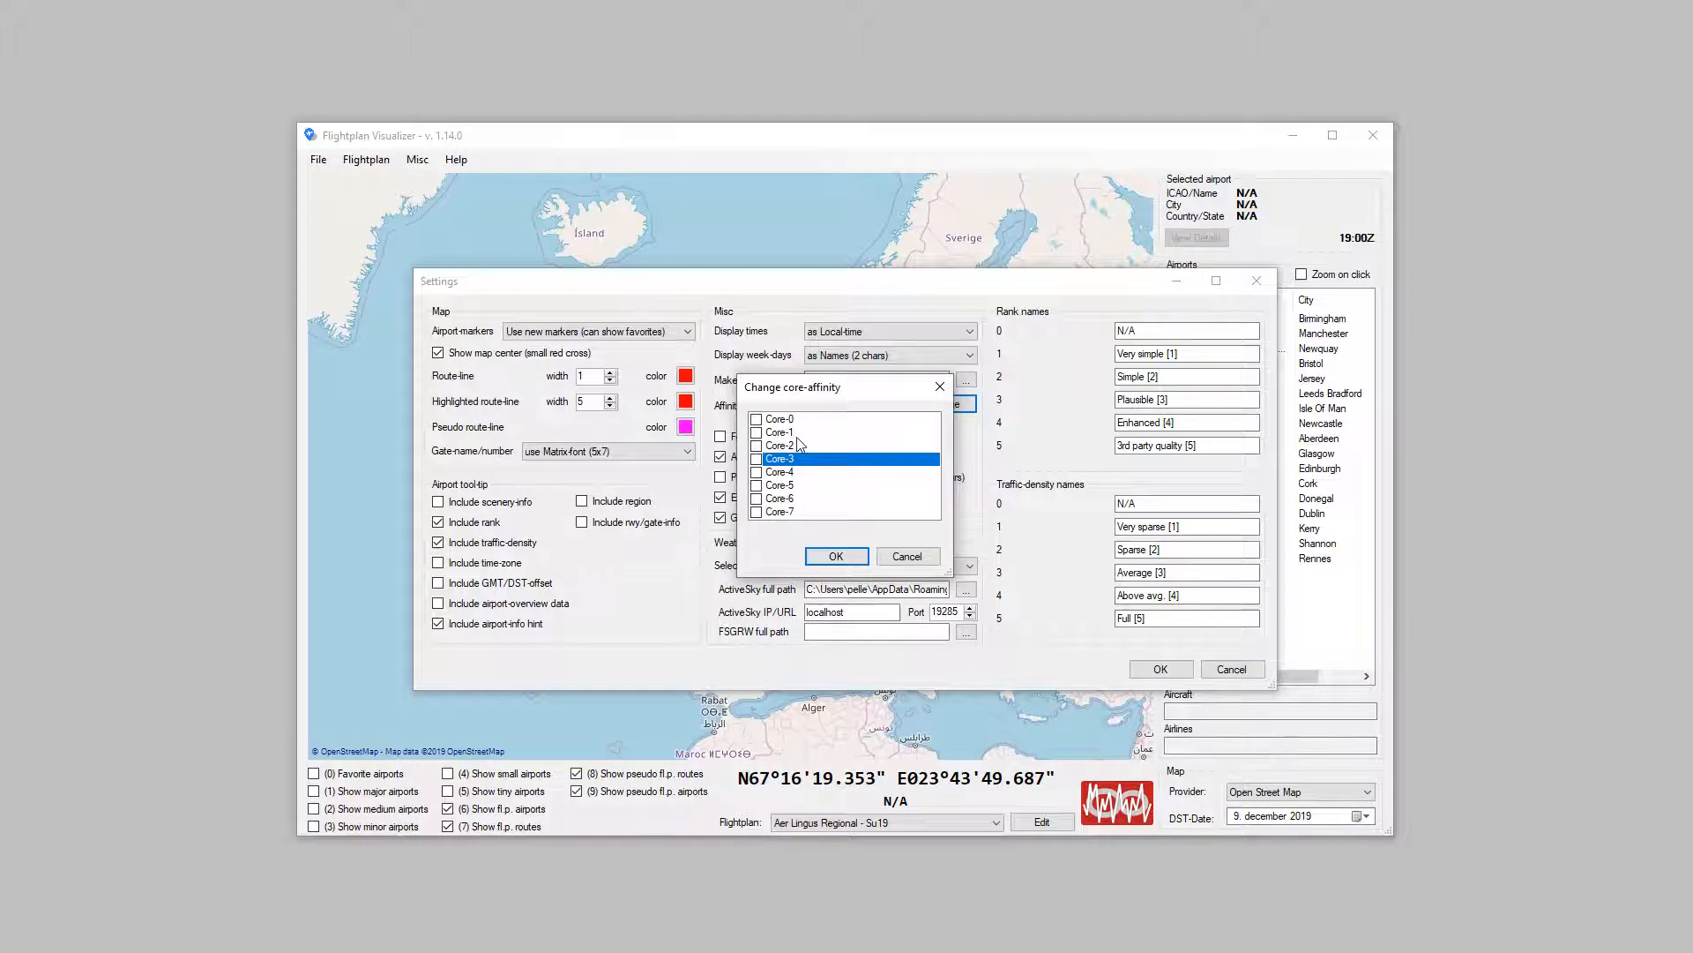
pyautogui.click(834, 562)
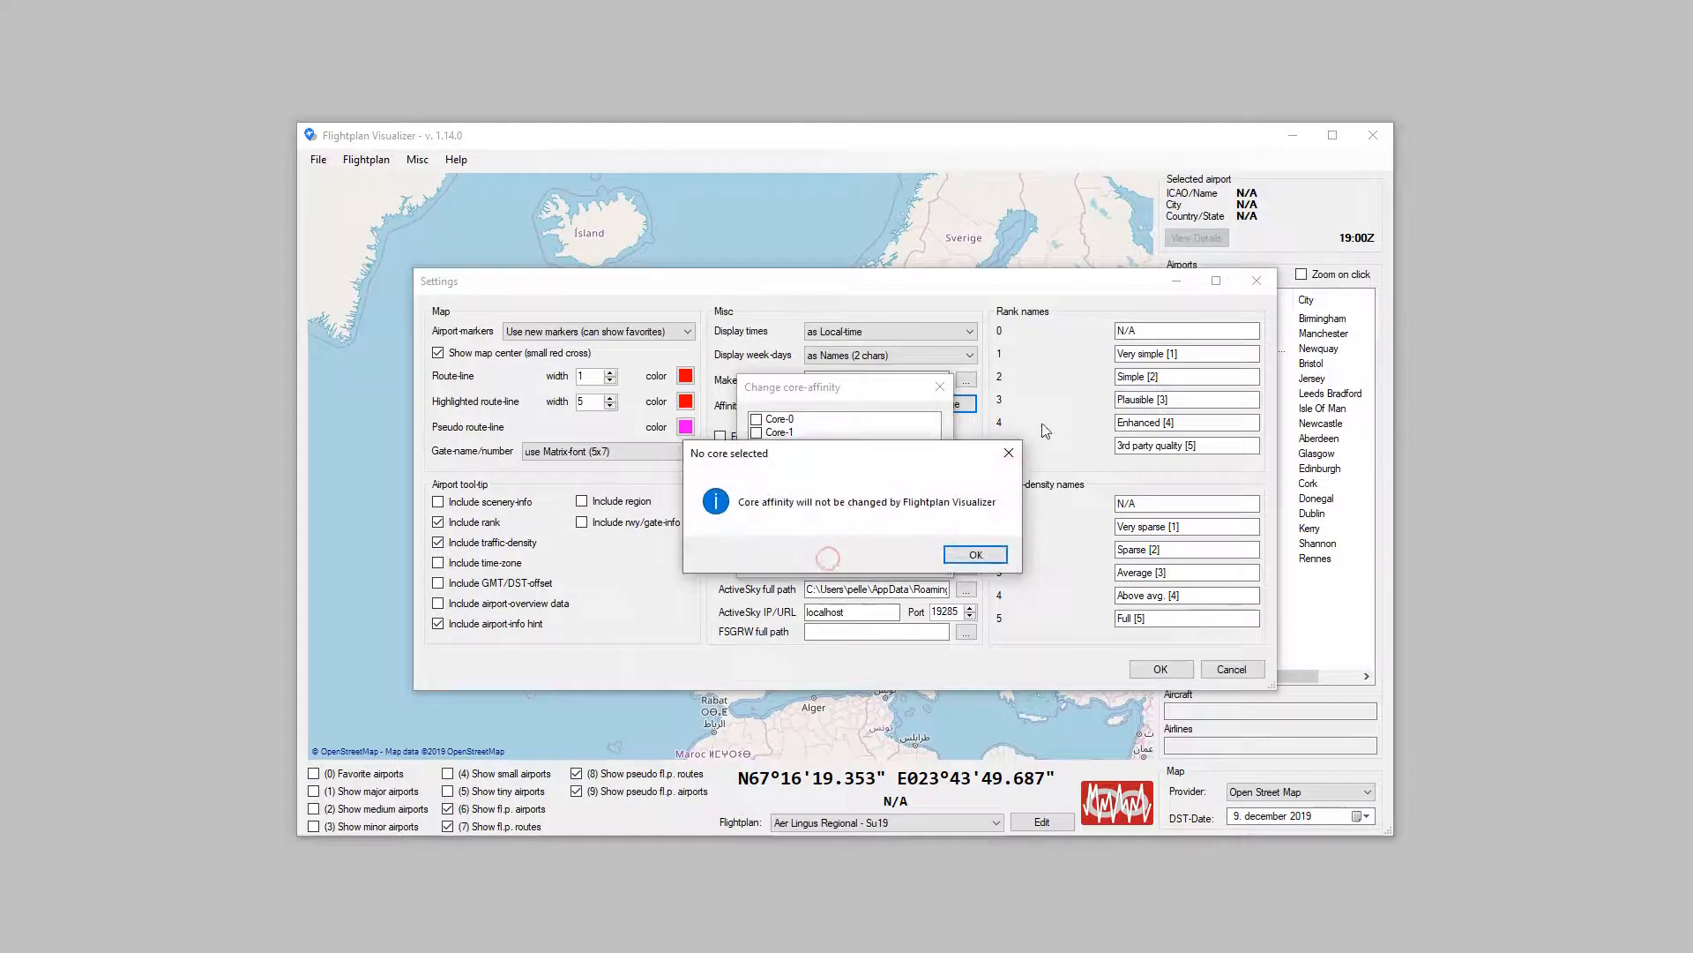
pyautogui.click(997, 530)
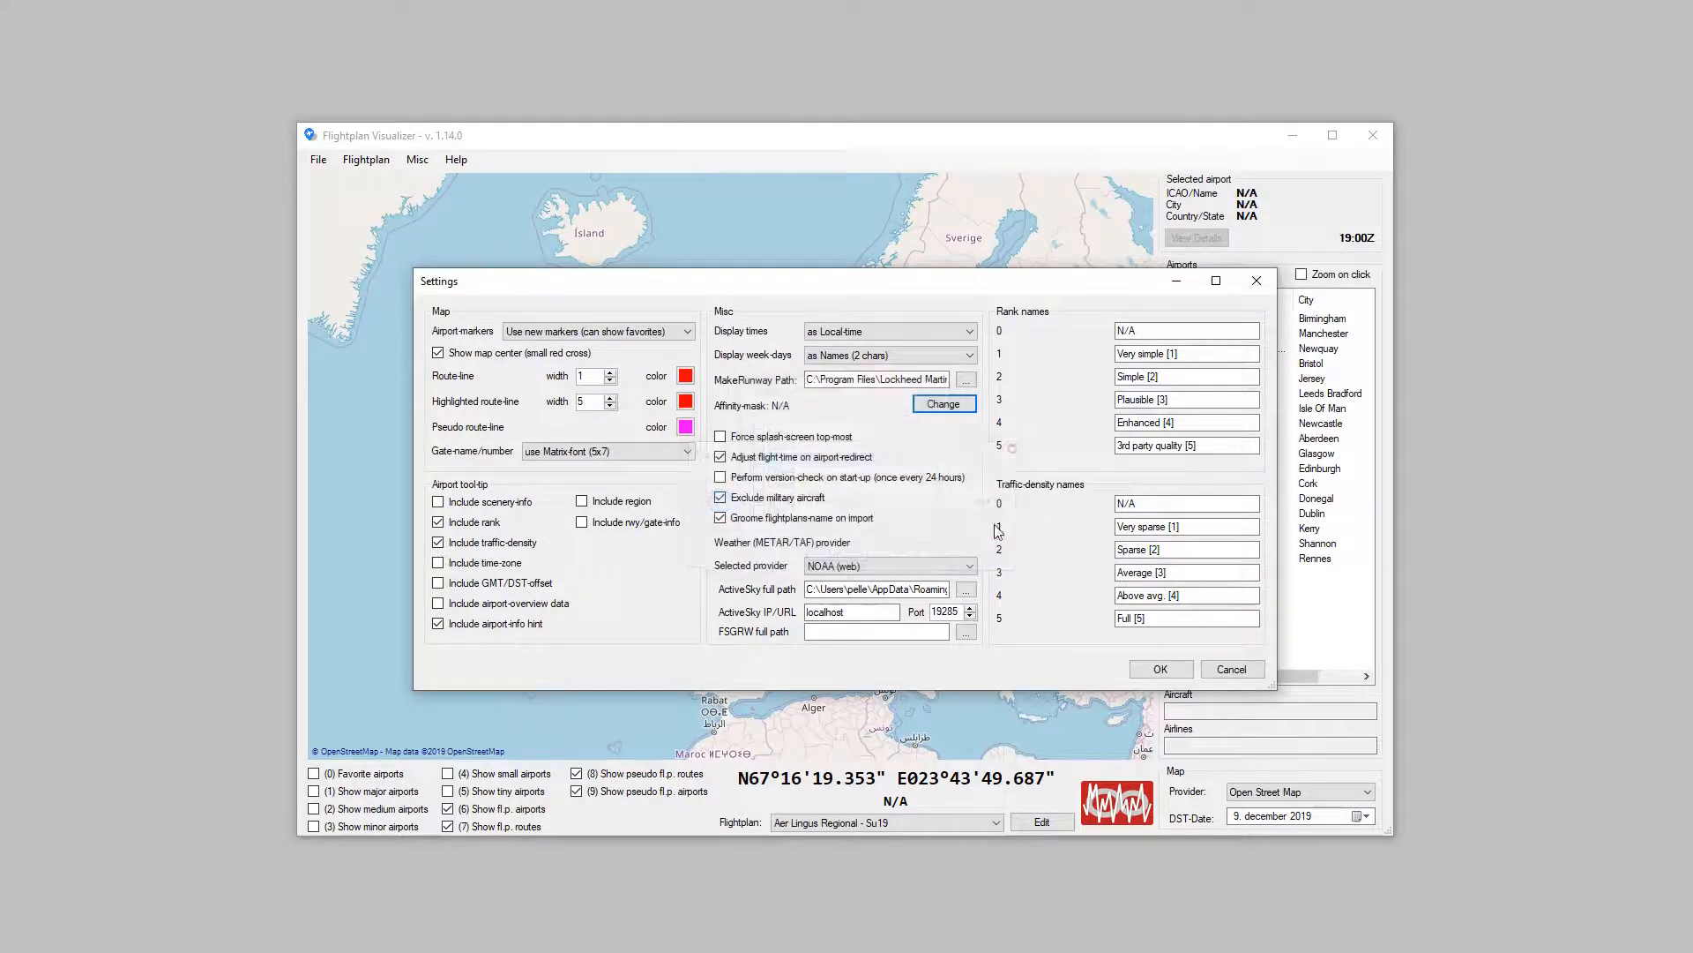
pyautogui.click(1258, 282)
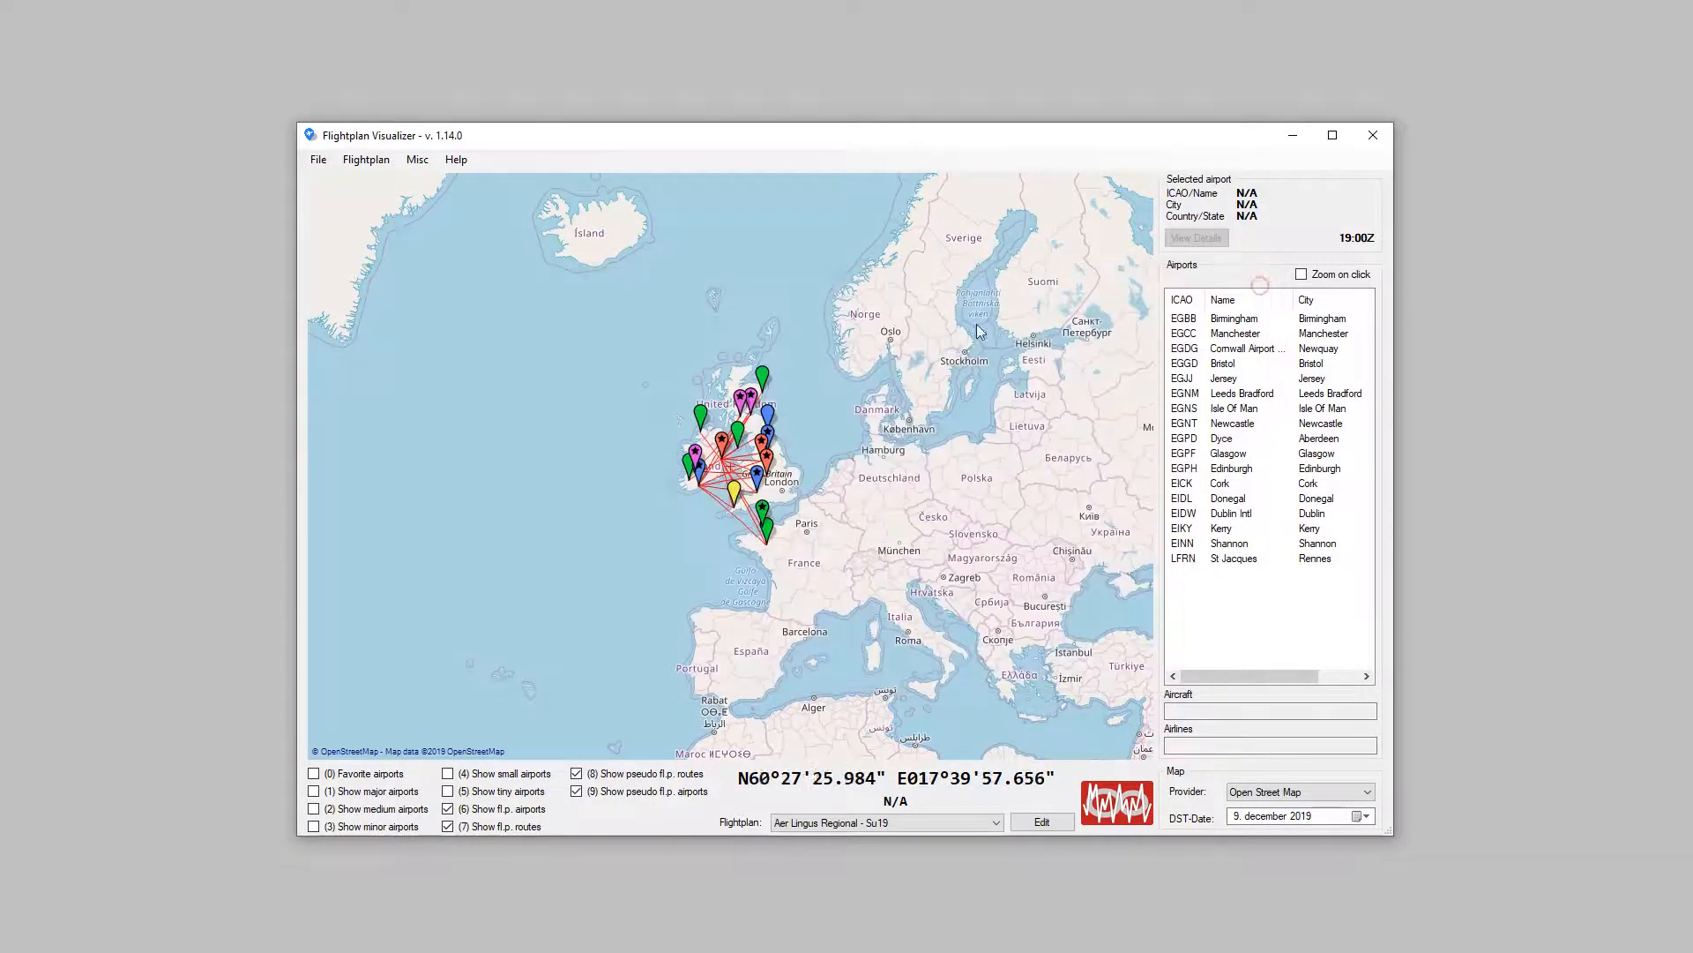
# Step: Open the Edinburgh (EGPH) airport info from the map and check the Flightplan Visualizer process in Task Manager
pyautogui.click(739, 399)
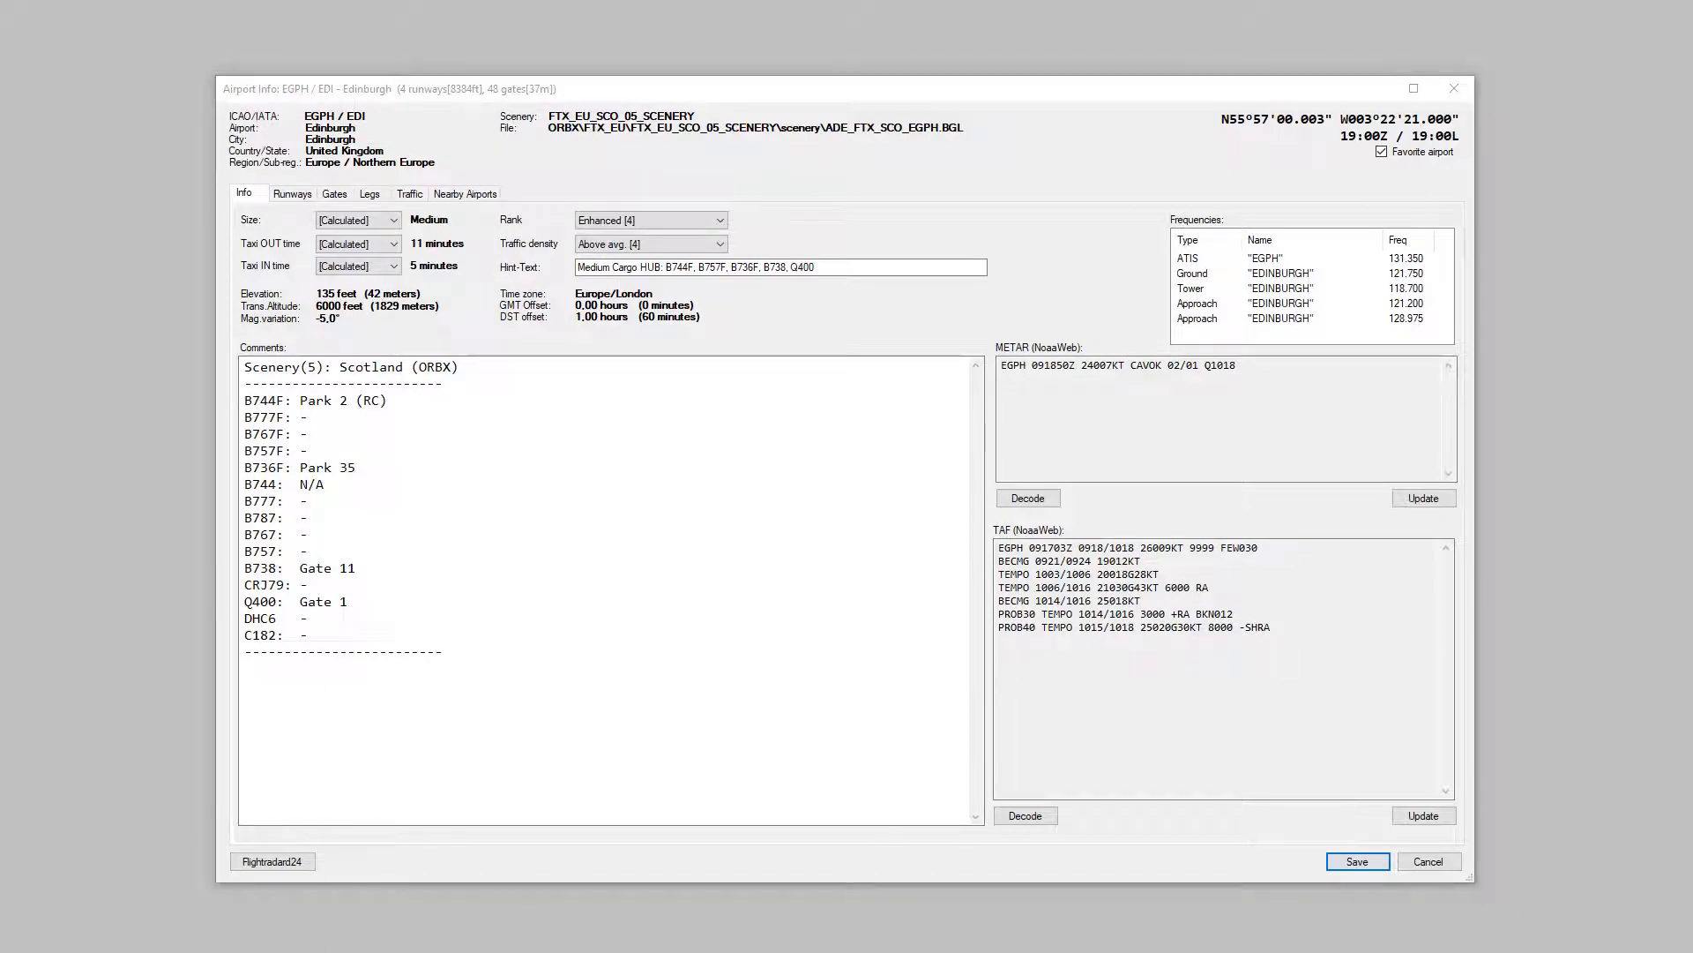
pyautogui.moveTo(136, 622); pyautogui.dragTo(889, 609)
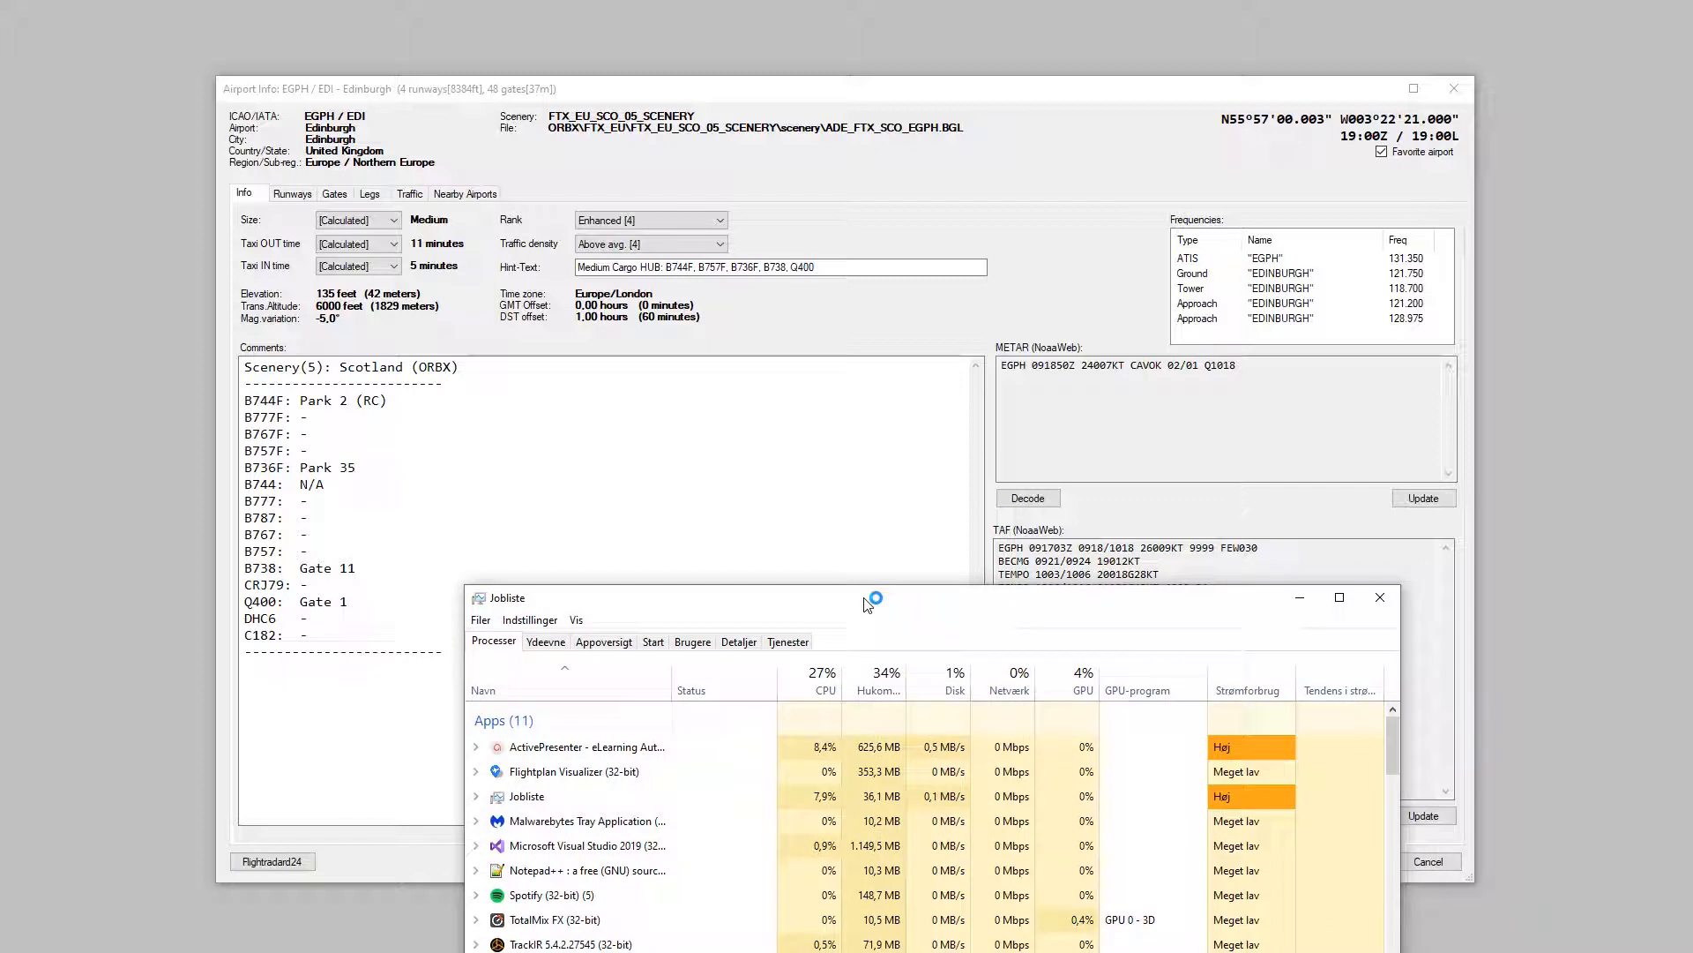
pyautogui.click(608, 774)
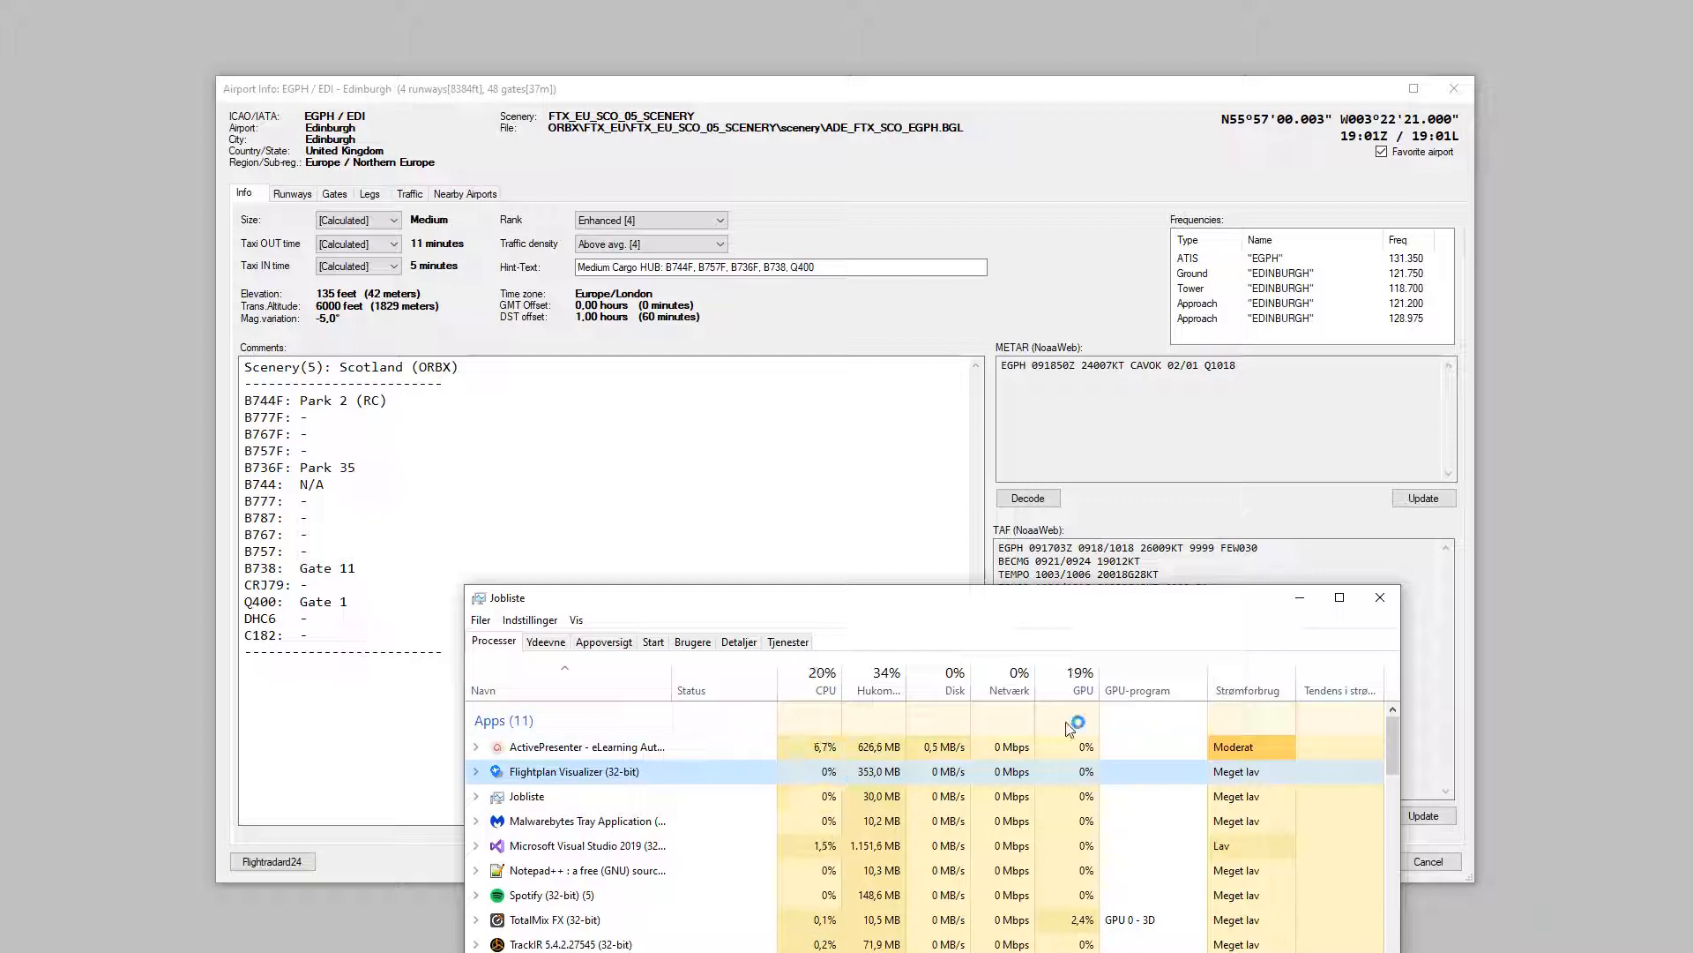
pyautogui.click(1379, 602)
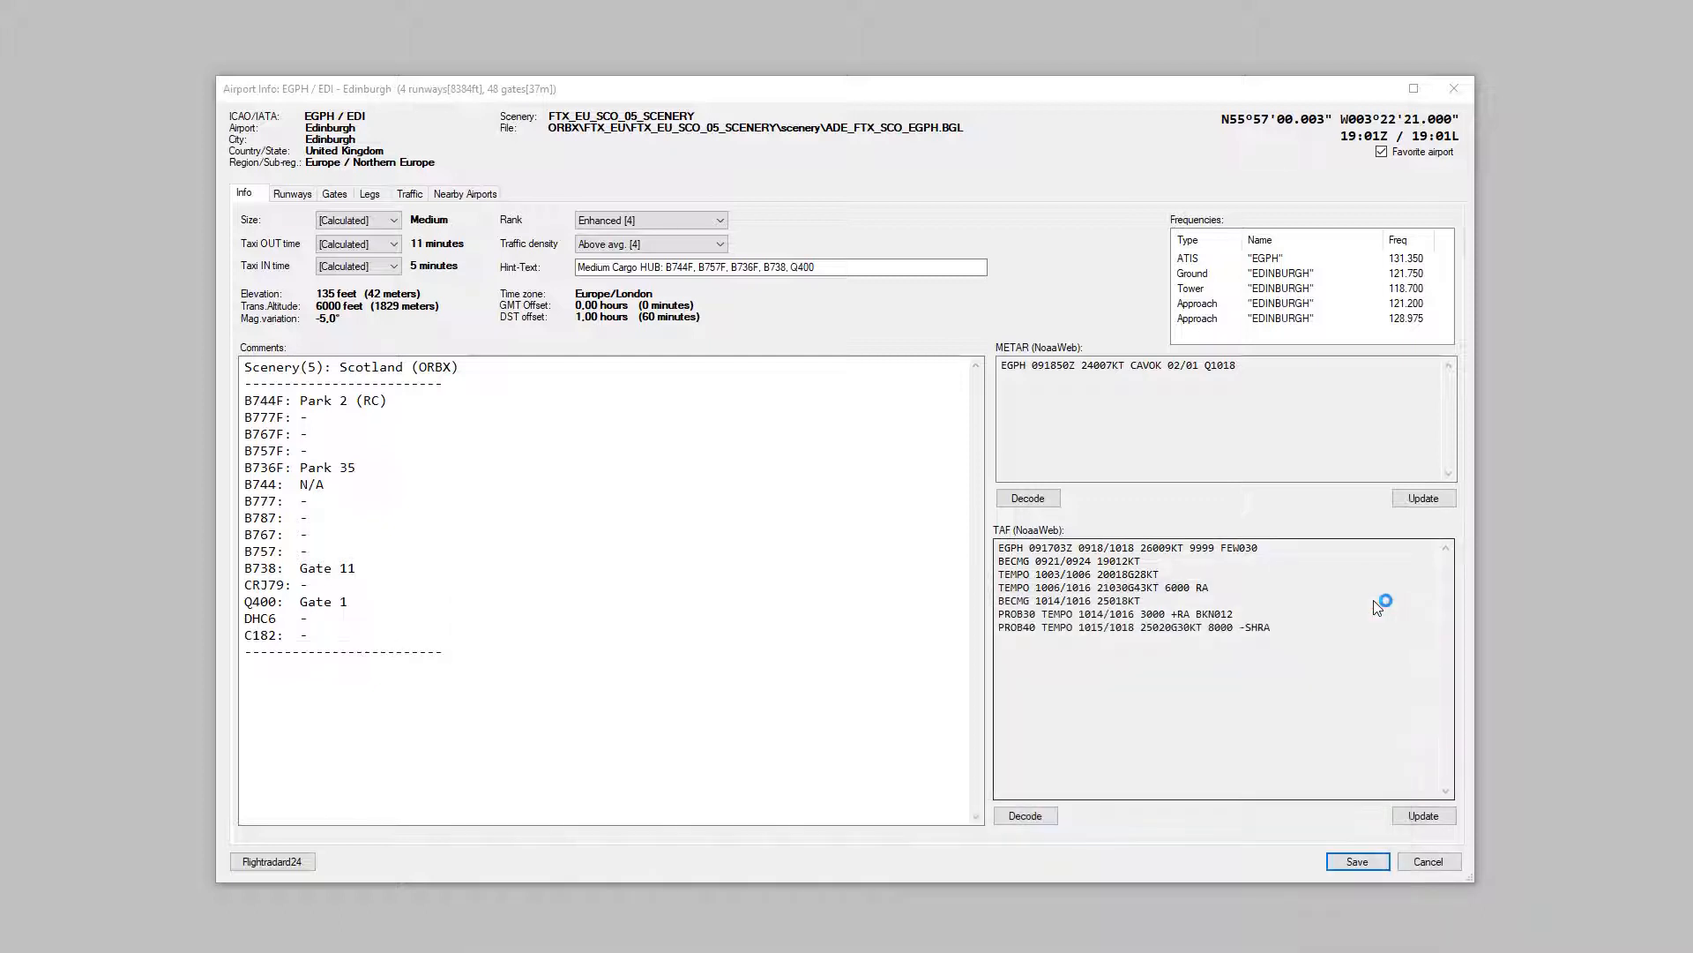